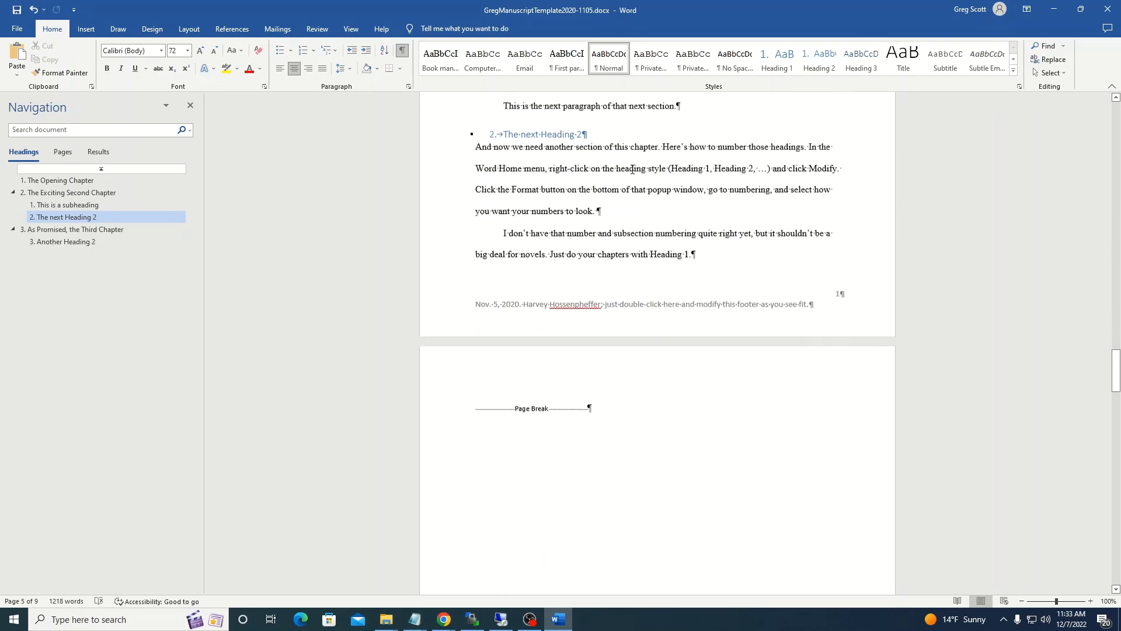
Undo the last edit in the manuscript template and look through its pages from the title page to the second chapter
{"action": "scroll", "coordinate": [634, 166], "scroll_direction": "up", "scroll_amount": 9}
{"action": "key", "text": "ctrl+z"}
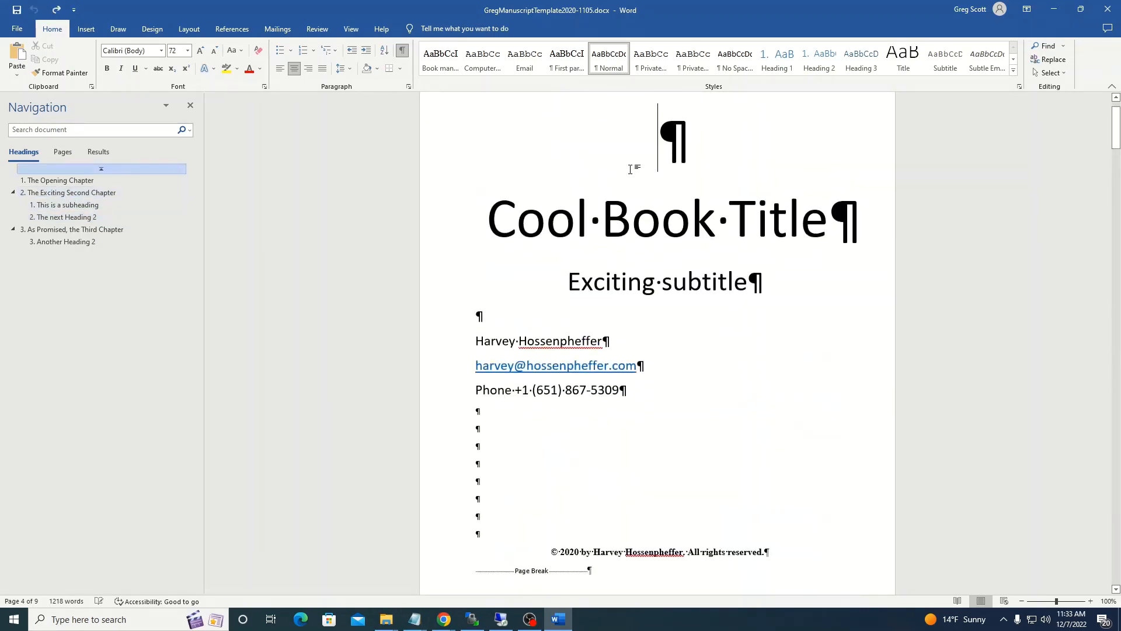
{"action": "scroll", "coordinate": [628, 176], "scroll_direction": "down", "scroll_amount": 10}
{"action": "scroll", "coordinate": [607, 215], "scroll_direction": "down", "scroll_amount": 20}
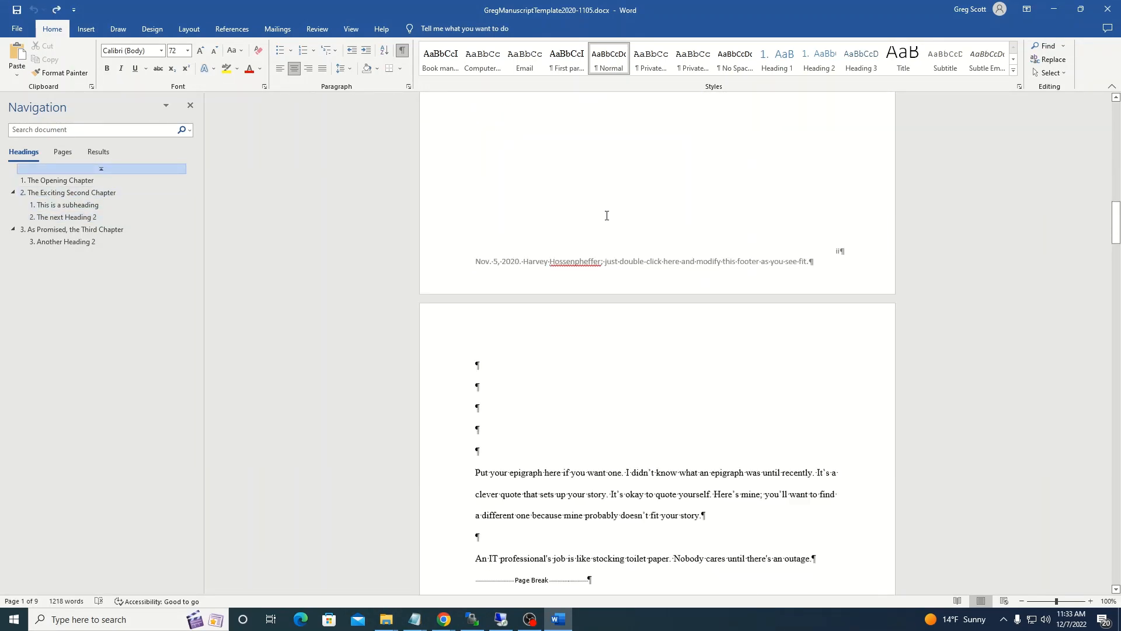
{"action": "scroll", "coordinate": [608, 234], "scroll_direction": "down", "scroll_amount": 12}
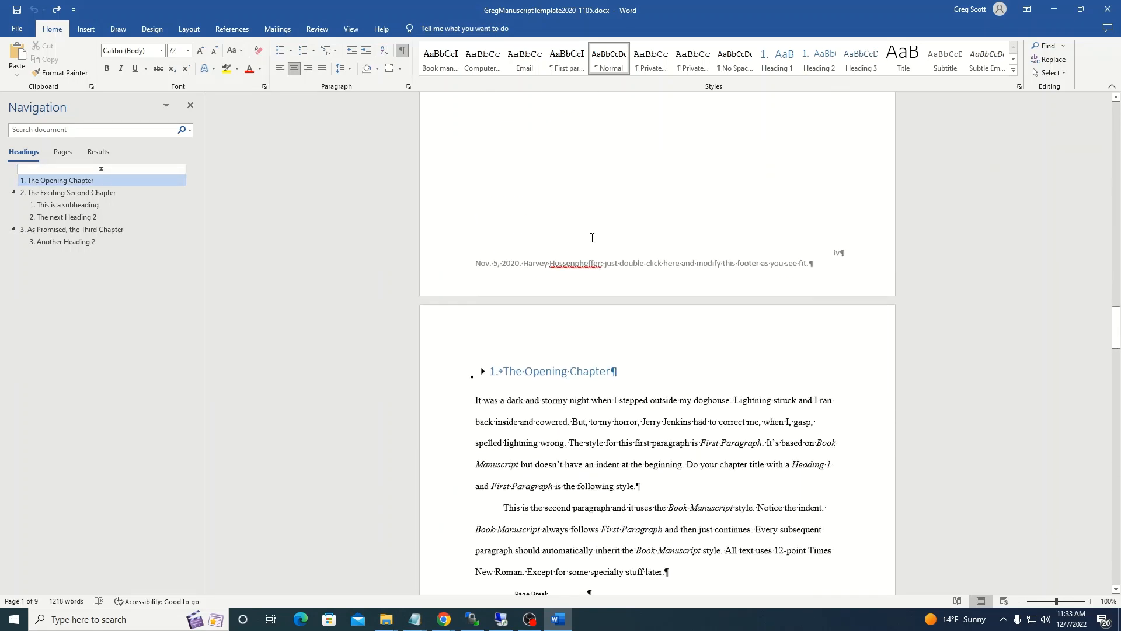
{"action": "scroll", "coordinate": [613, 311], "scroll_direction": "down", "scroll_amount": 6}
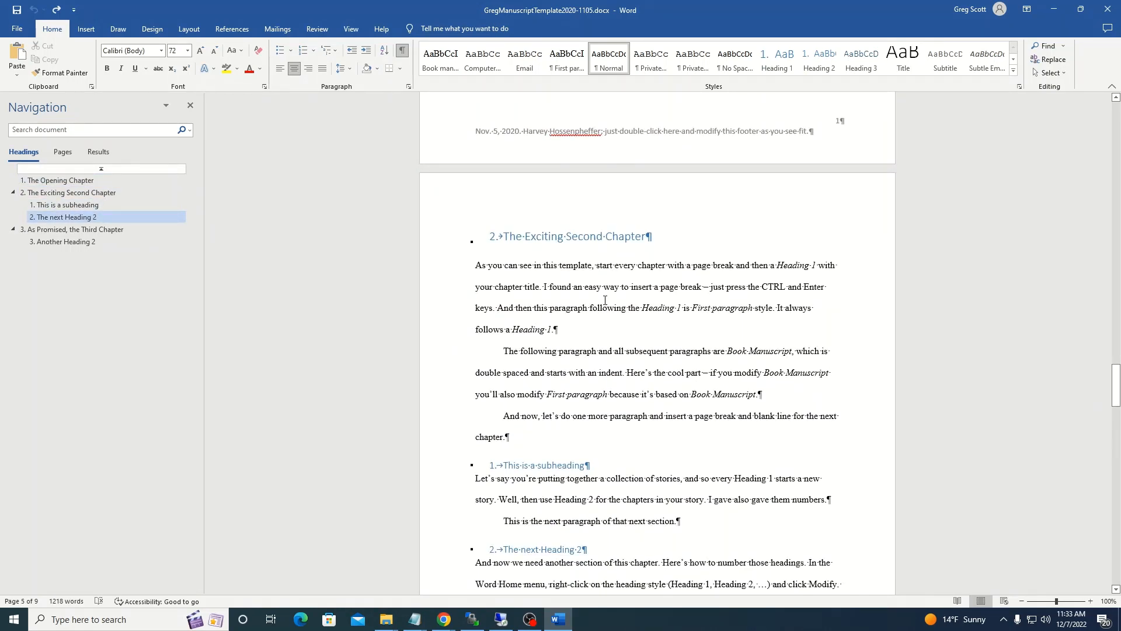
{"action": "scroll", "coordinate": [604, 301], "scroll_direction": "up", "scroll_amount": 3}
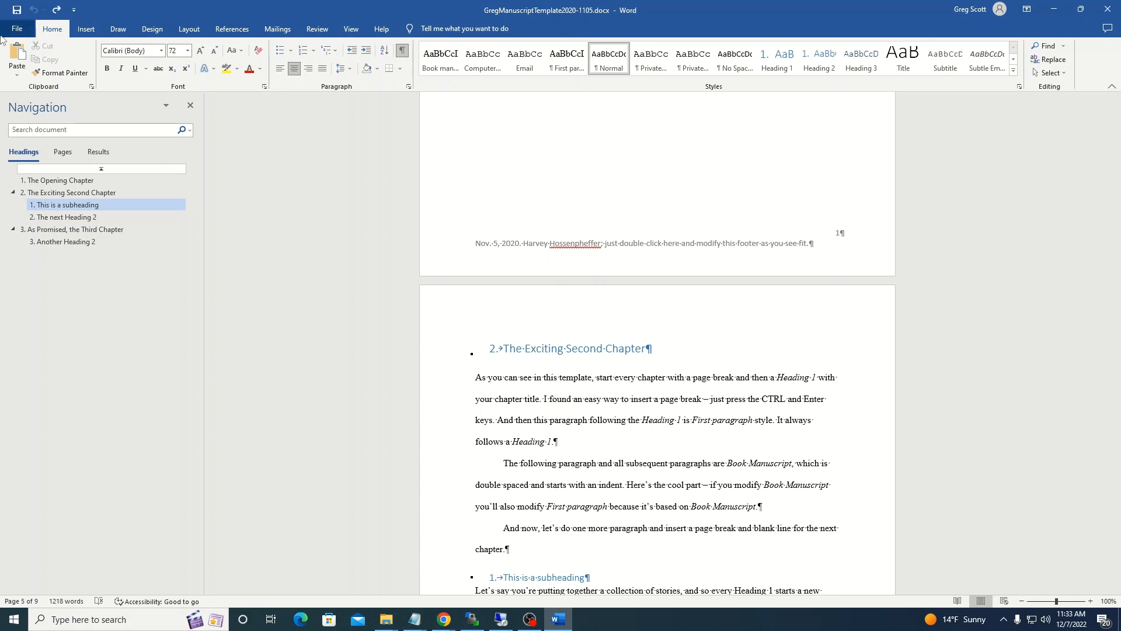
Create a new blank document
{"action": "left_click", "coordinate": [16, 33]}
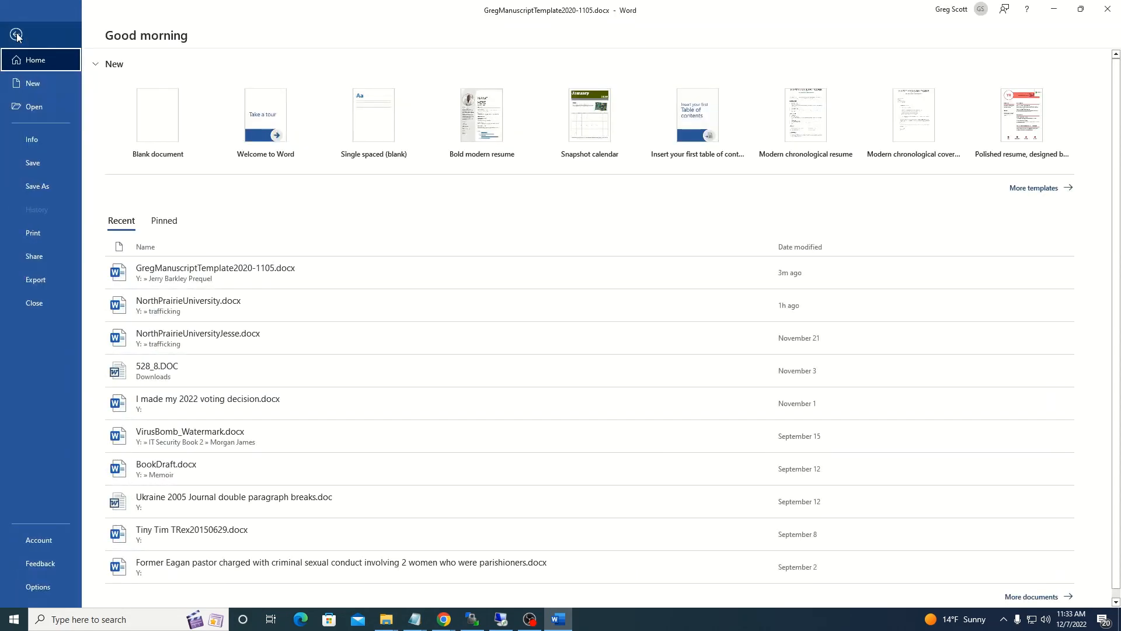
{"action": "left_click", "coordinate": [32, 83]}
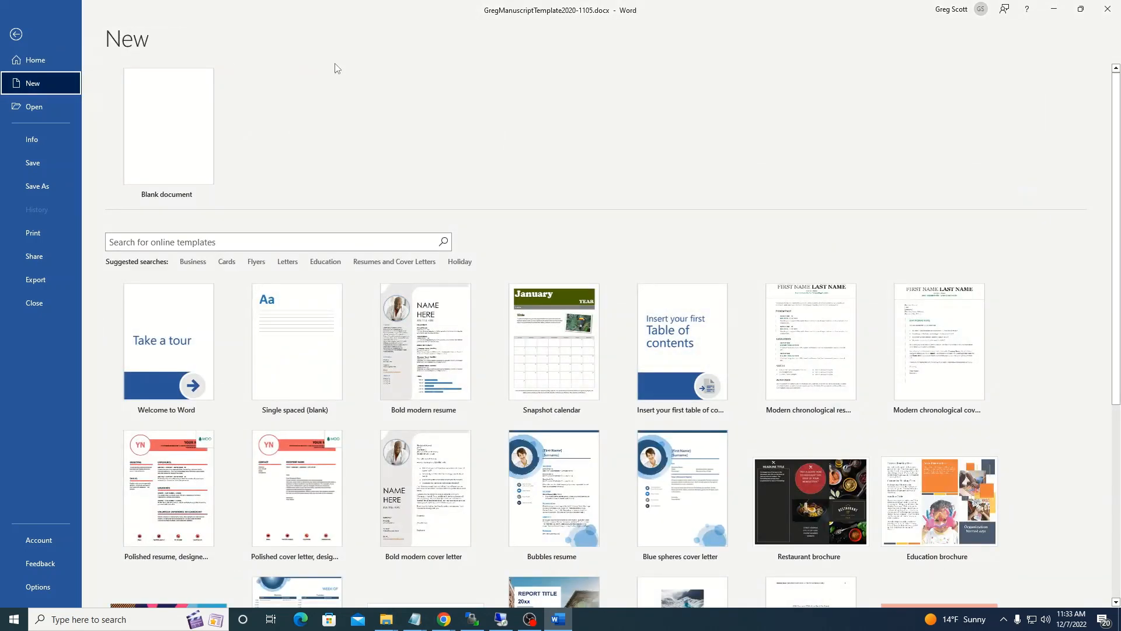
{"action": "left_click", "coordinate": [177, 107]}
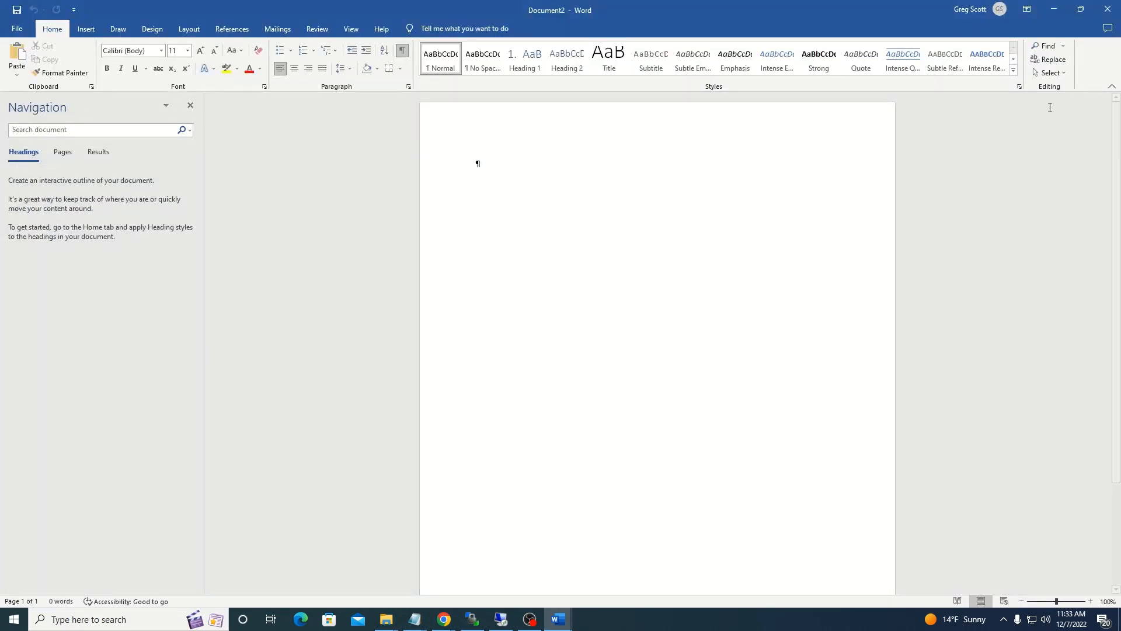
Close the manuscript template document and maximize the new blank document's window
{"action": "left_click", "coordinate": [1083, 16]}
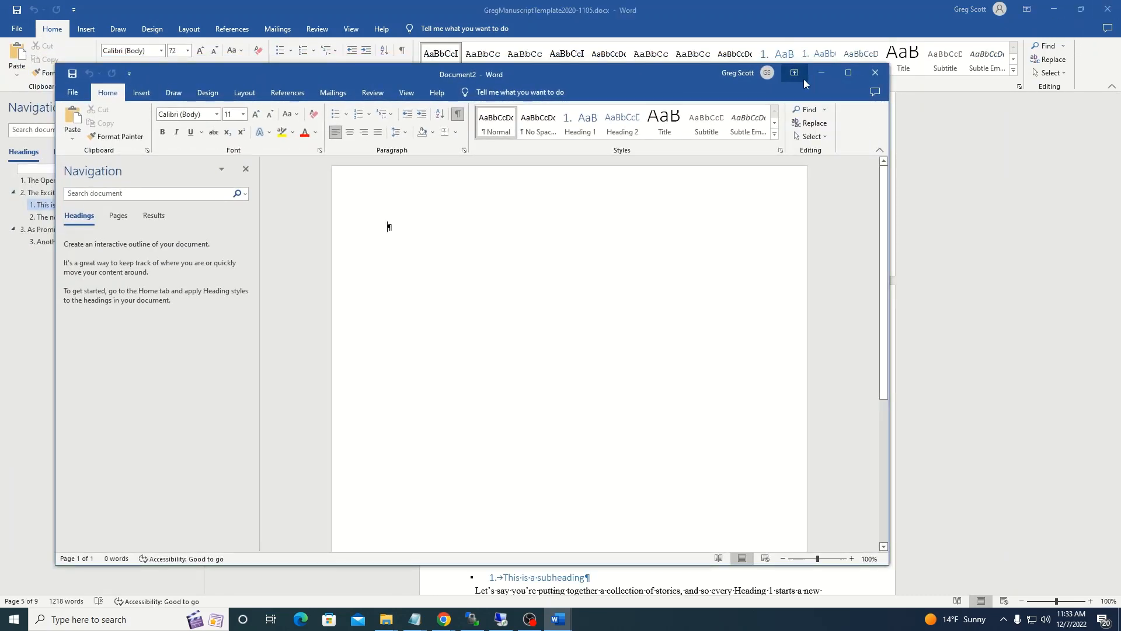
{"action": "left_click", "coordinate": [1108, 9]}
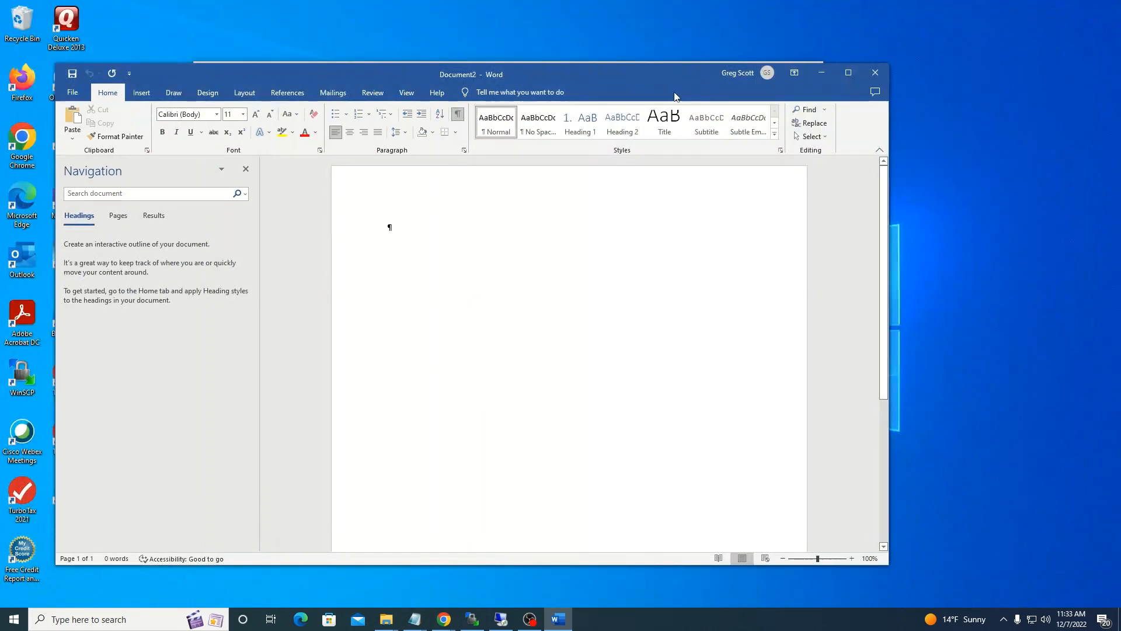
{"action": "left_click_drag", "start_coordinate": [641, 80], "coordinate": [700, 54]}
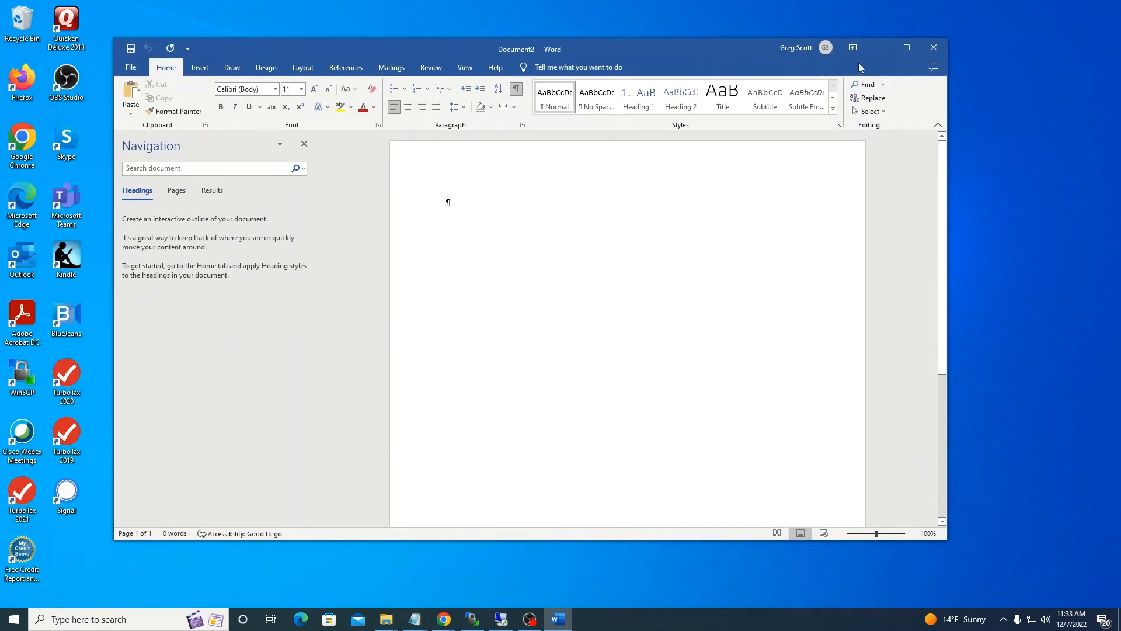
{"action": "left_click", "coordinate": [909, 48]}
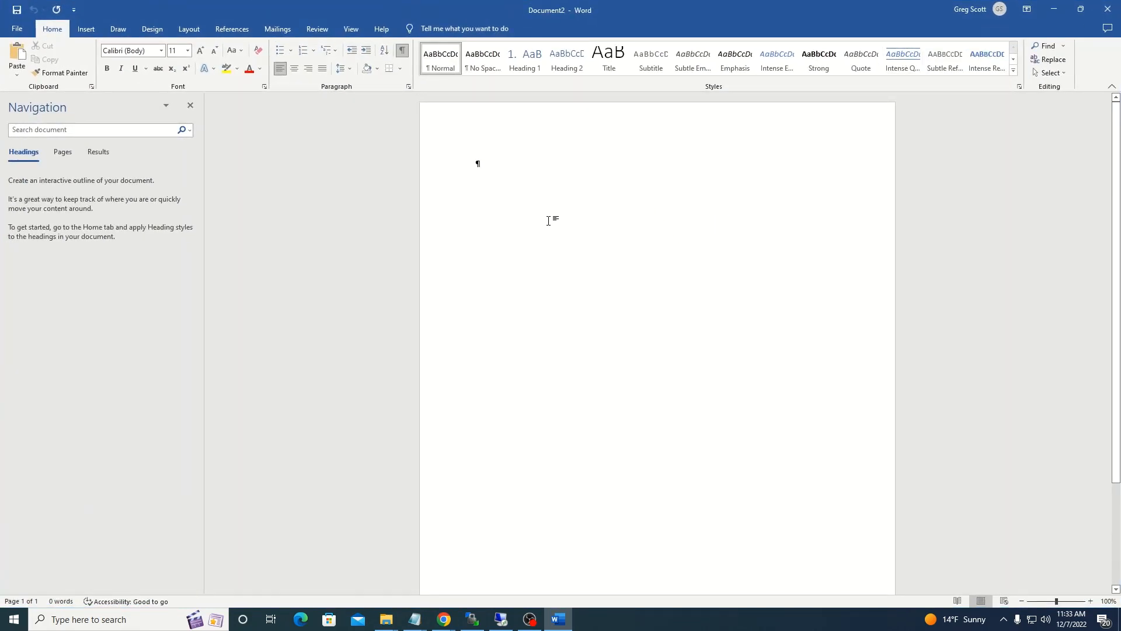
Enter the text "Title Page Cool book title" on the first line of the blank document
{"action": "type", "text": "Title Page COo"}
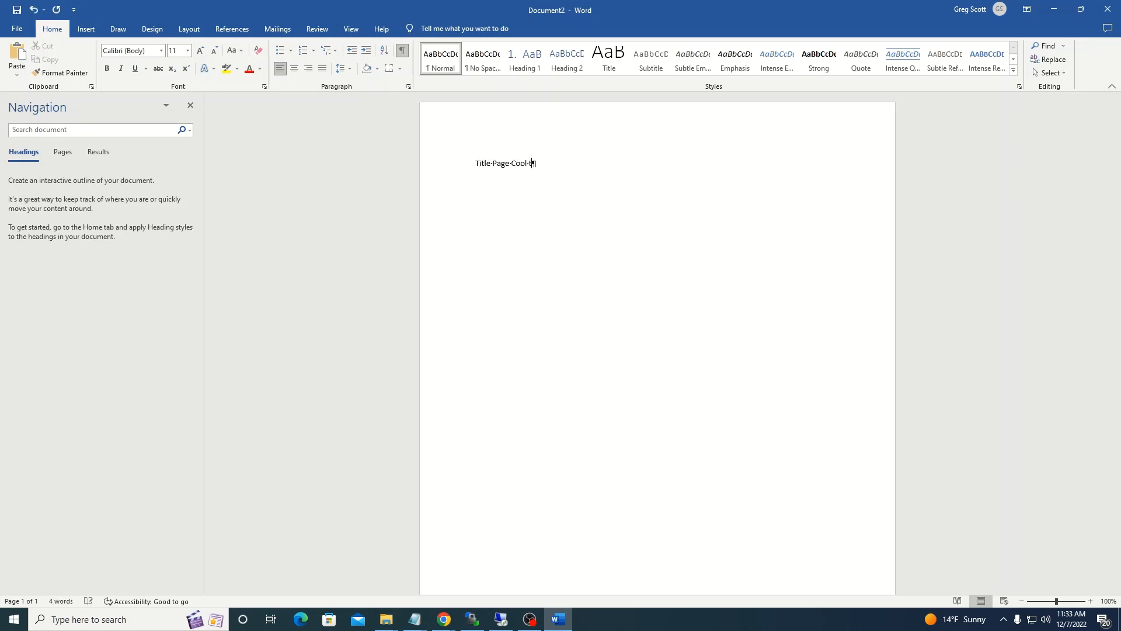
{"action": "type", "text": "l boo"}
{"action": "key", "text": "BackSpace"}
{"action": "key", "text": "BackSpace"}
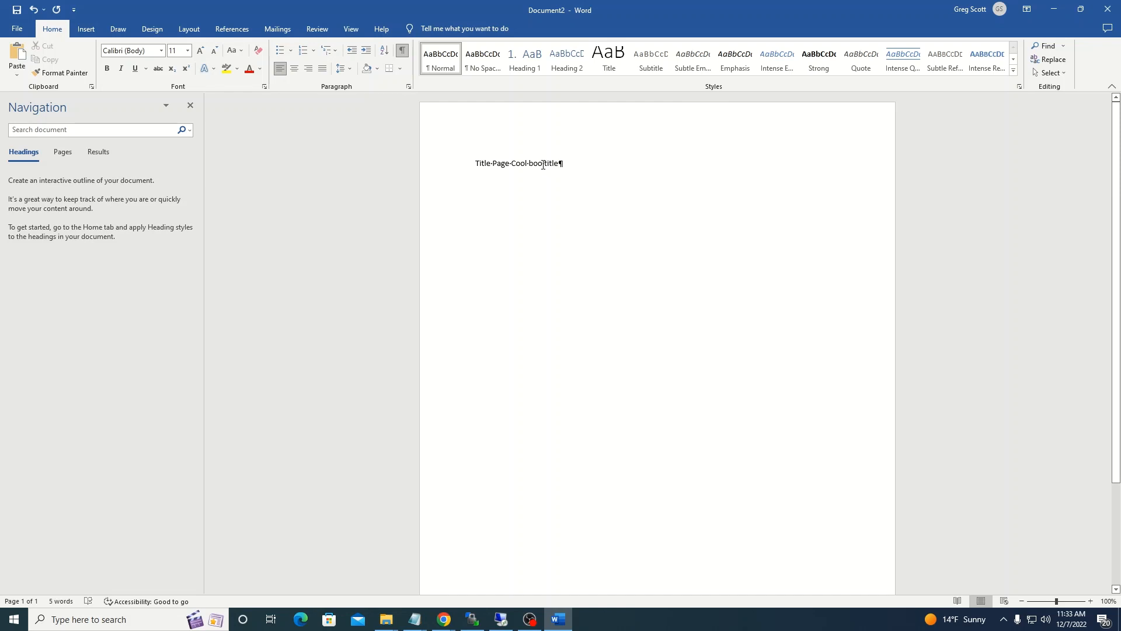
{"action": "type", "text": "d"}
{"action": "type", "text": "=ik"}
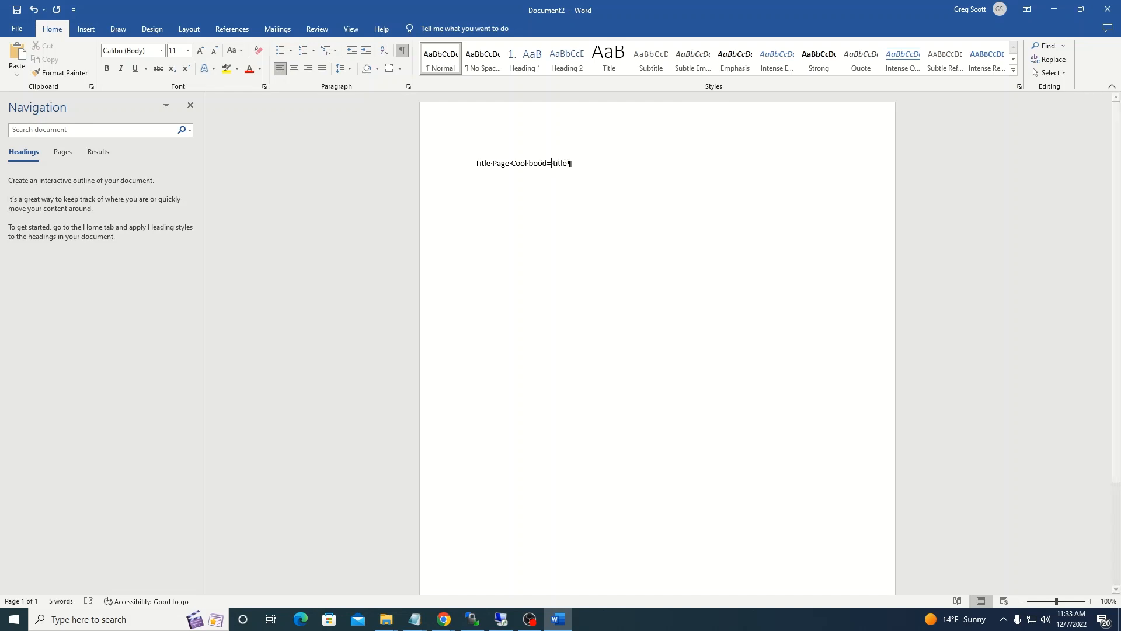
{"action": "key", "text": "BackSpace"}
{"action": "key", "text": "BackSpace"}
{"action": "key", "text": "BackSpace"}
{"action": "key", "text": "BackSpace"}
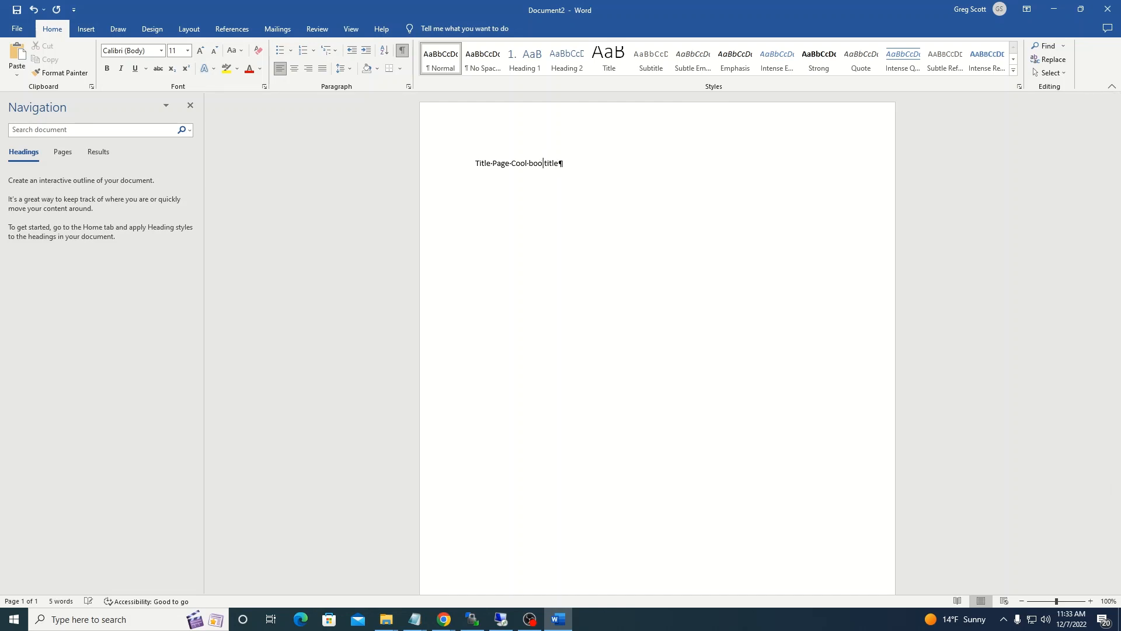
{"action": "type", "text": "k"}
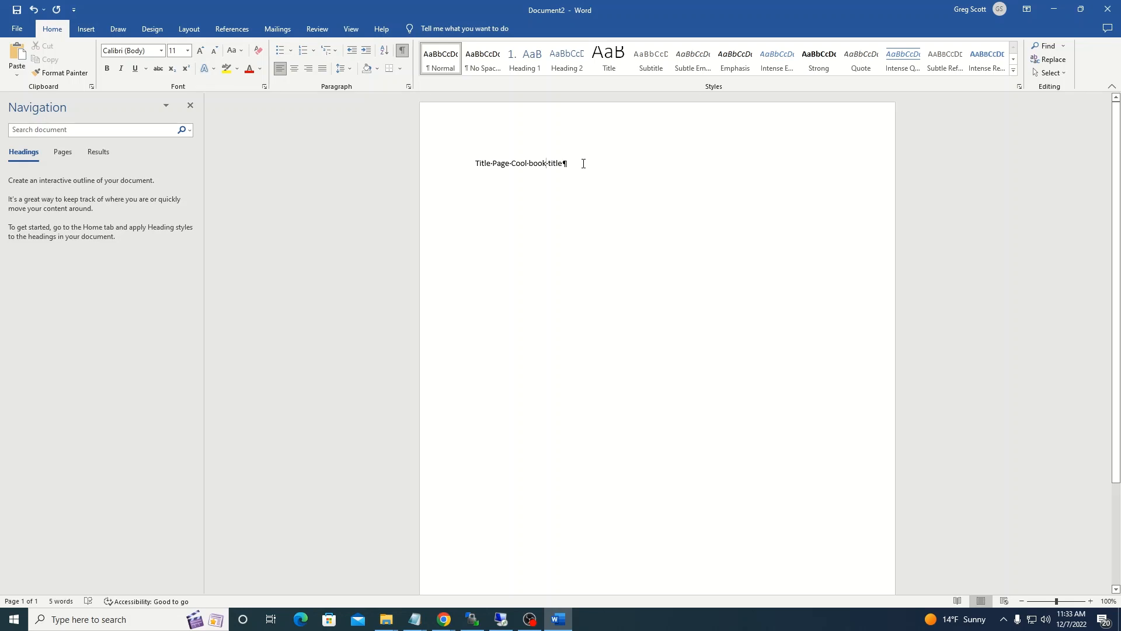
Set the title line's font size to 72 and center it
{"action": "left_click", "coordinate": [441, 164]}
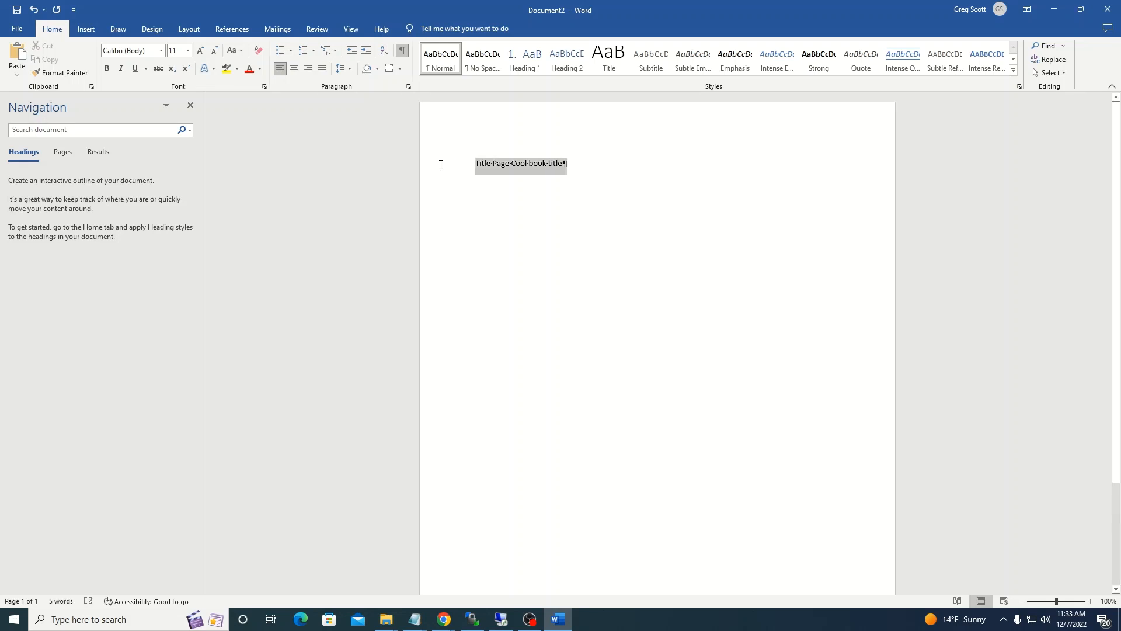
{"action": "left_click", "coordinate": [188, 51]}
{"action": "left_click", "coordinate": [177, 235]}
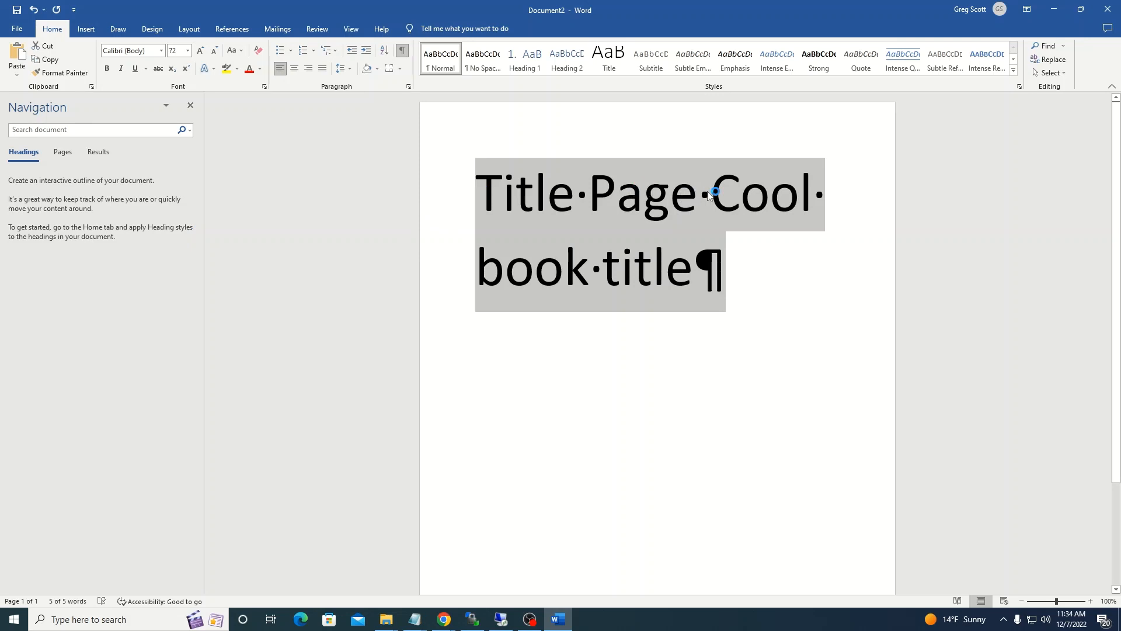
{"action": "left_click", "coordinate": [294, 69]}
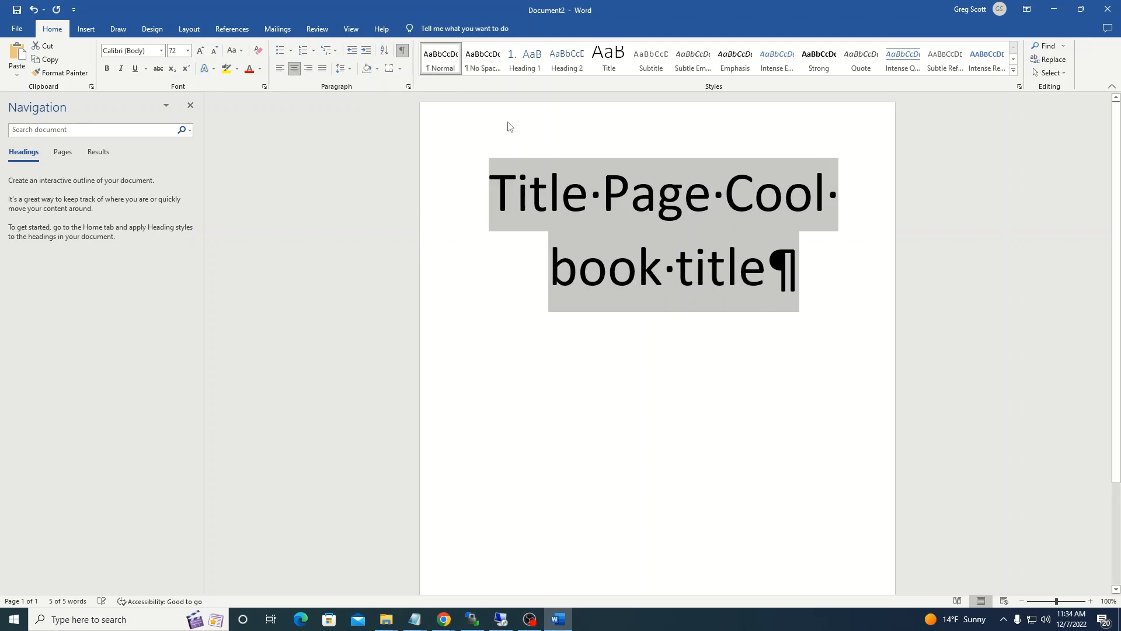
Insert two blank paragraphs above the title to push it down the page
{"action": "left_click", "coordinate": [500, 180]}
{"action": "key", "text": "Return"}
{"action": "key", "text": "Return"}
{"action": "key", "text": "Return"}
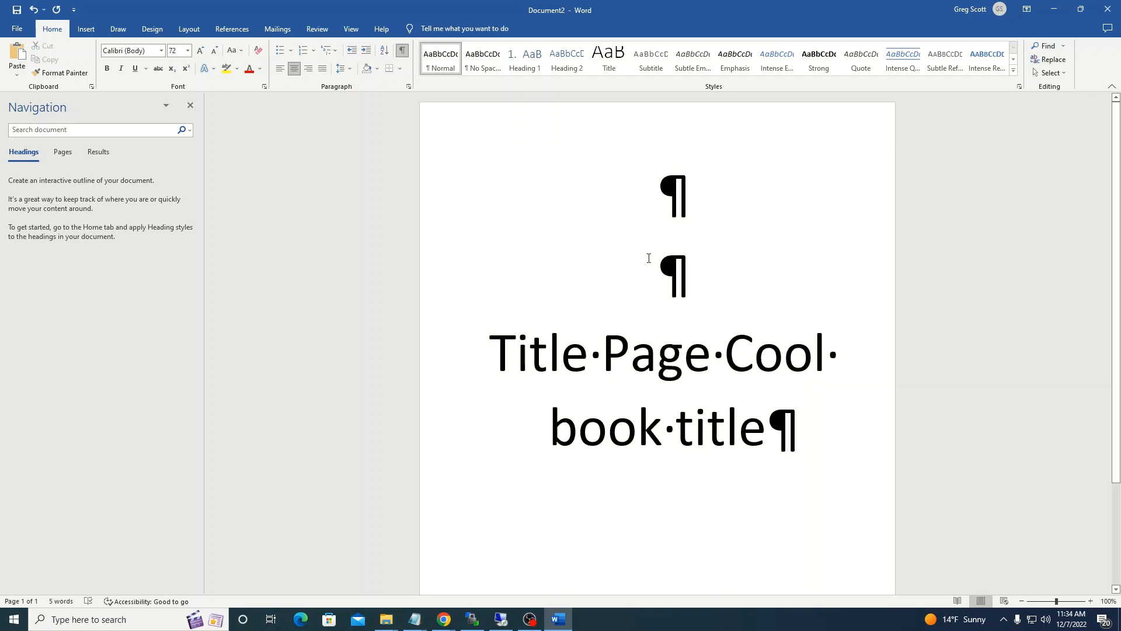
Insert a page break after the title and enter "Dedication page" on the new page
{"action": "left_click", "coordinate": [804, 323]}
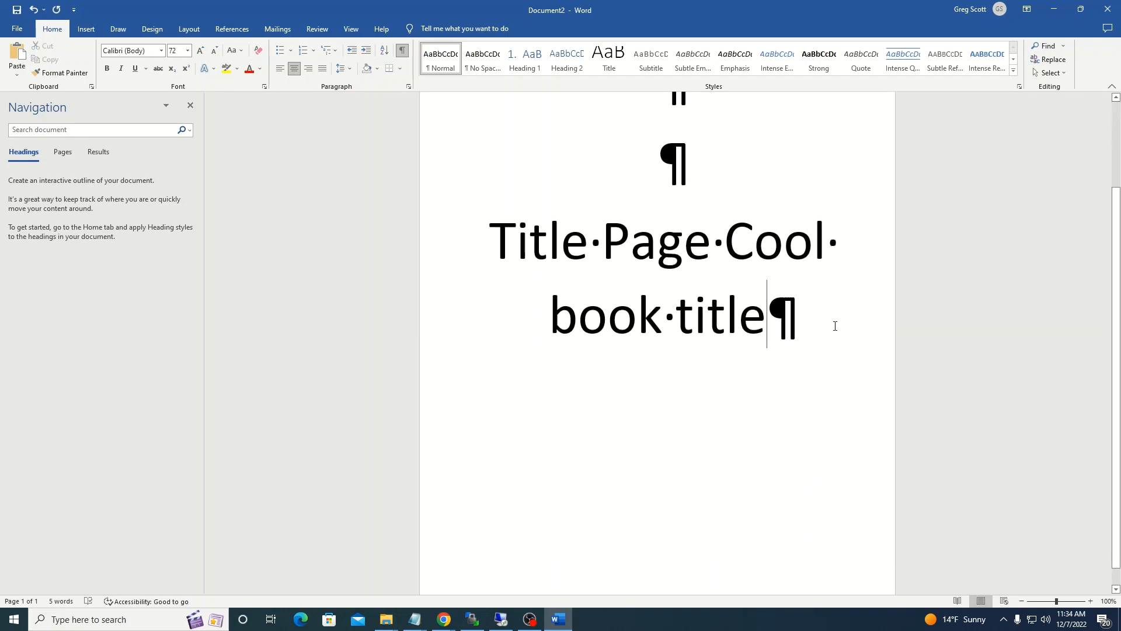
{"action": "left_click", "coordinate": [91, 35]}
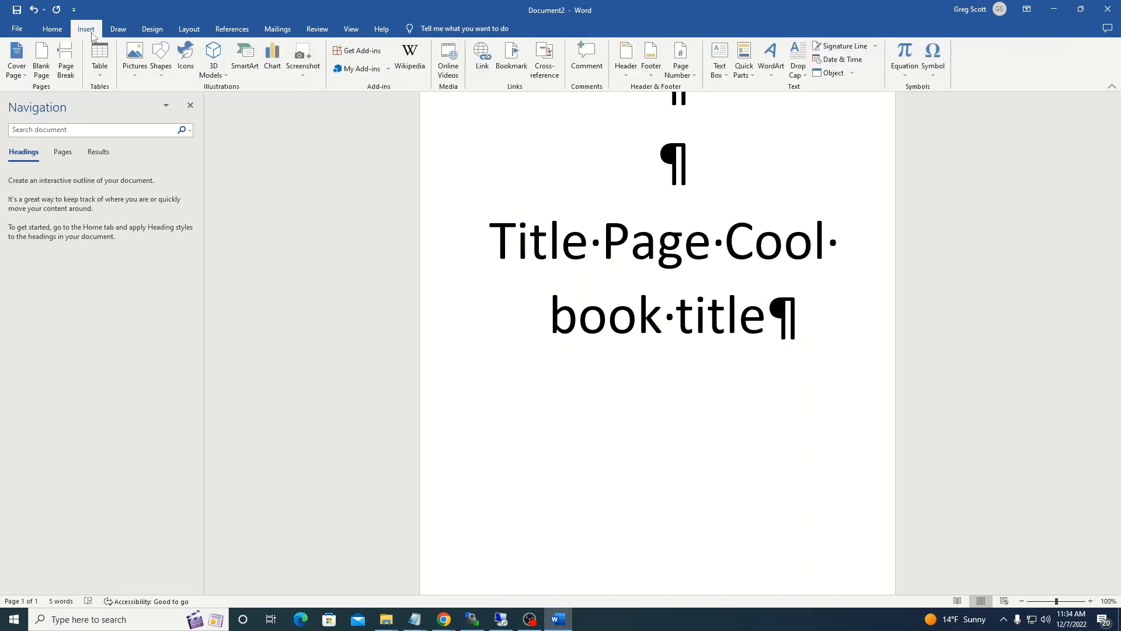
{"action": "left_click", "coordinate": [35, 75]}
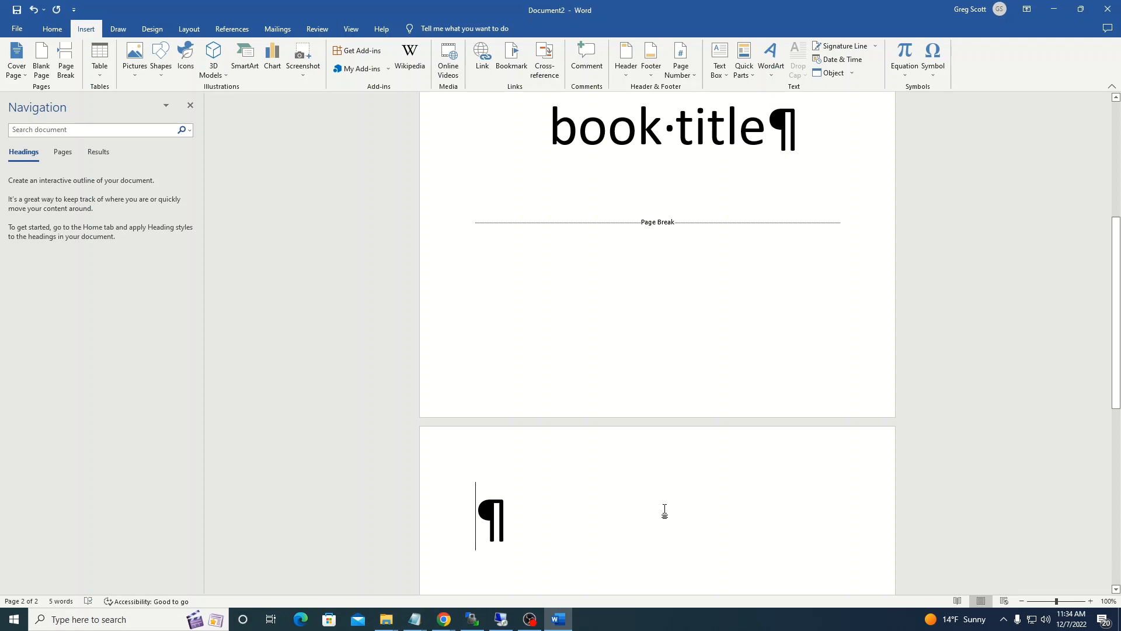
{"action": "type", "text": "Ded"}
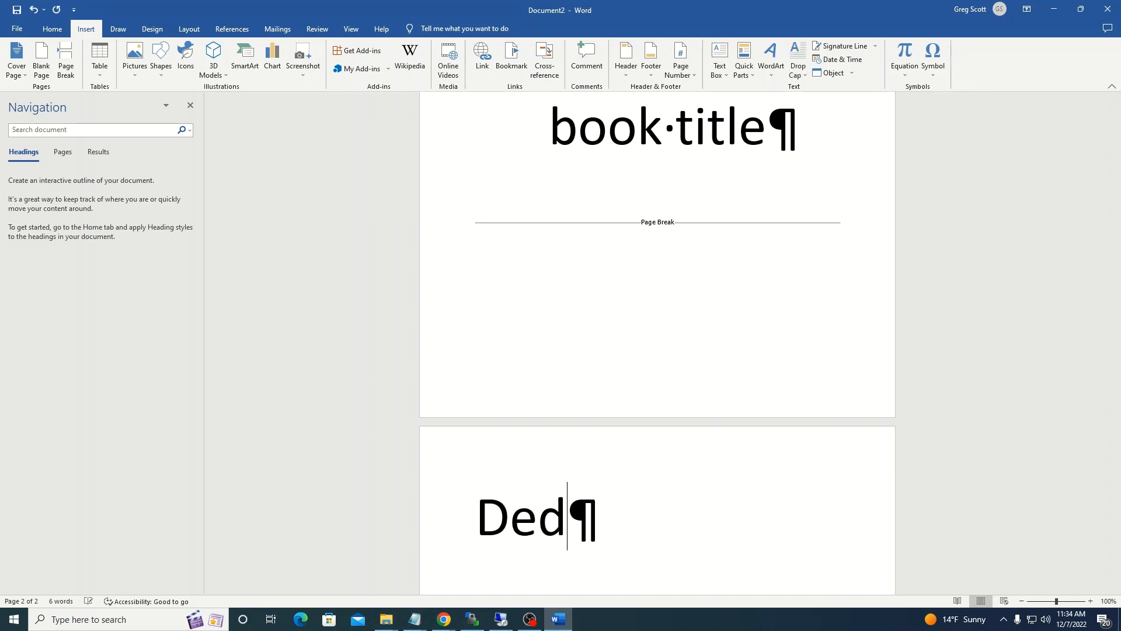
{"action": "type", "text": "ication page"}
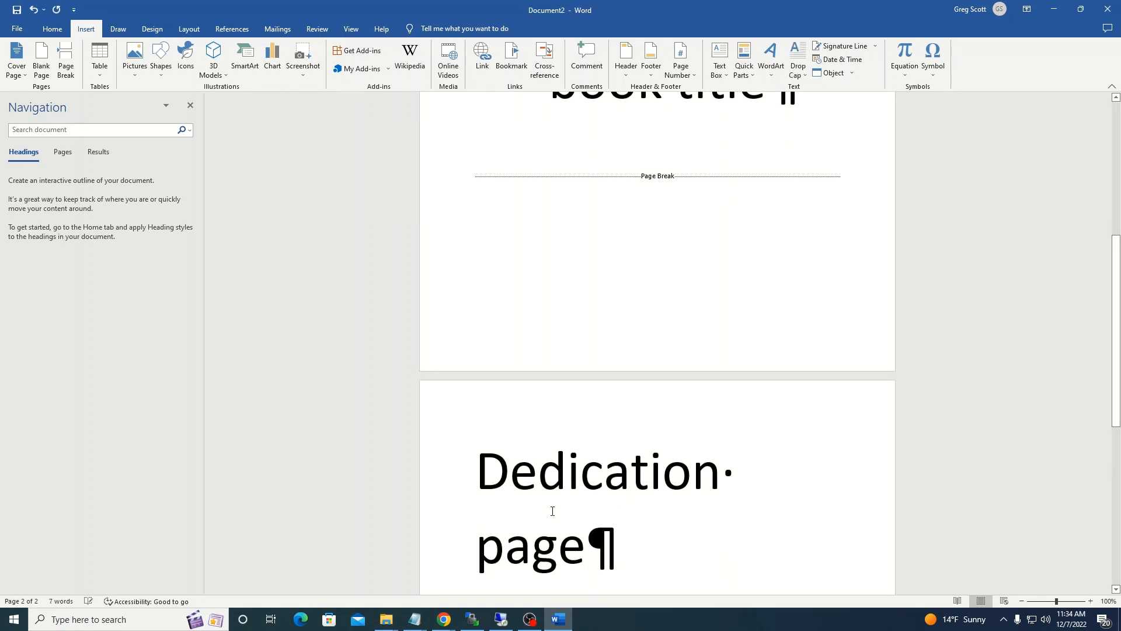
Format the "Dedication page" text as 12-point Times New Roman
{"action": "left_click_drag", "start_coordinate": [486, 467], "coordinate": [695, 551]}
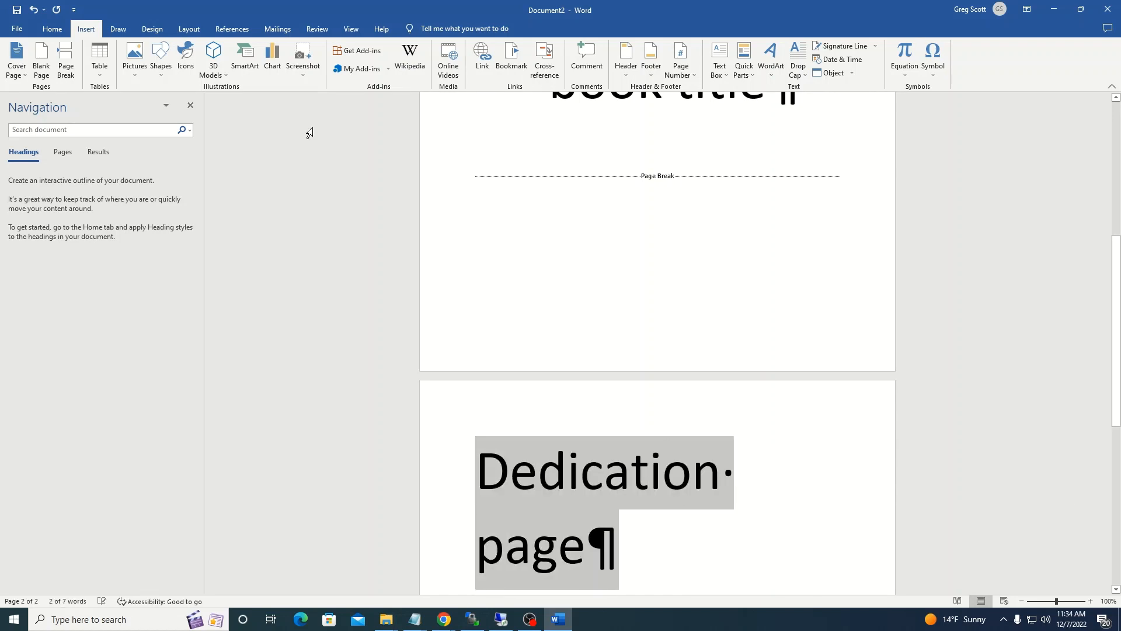
{"action": "left_click", "coordinate": [52, 28]}
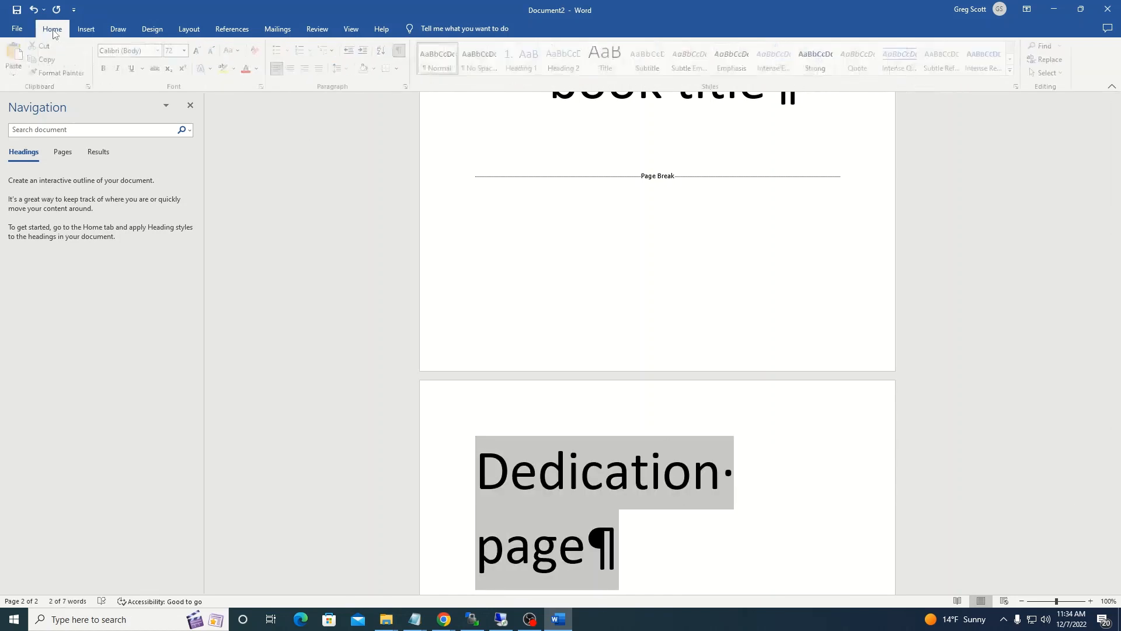
{"action": "left_click", "coordinate": [188, 51]}
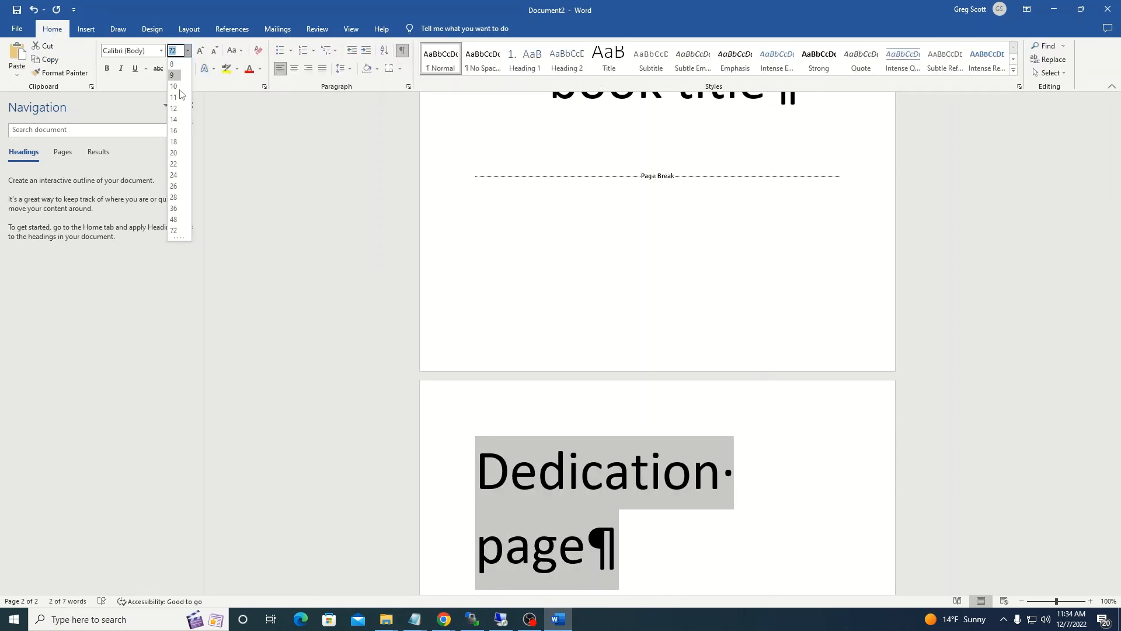
{"action": "left_click", "coordinate": [175, 108]}
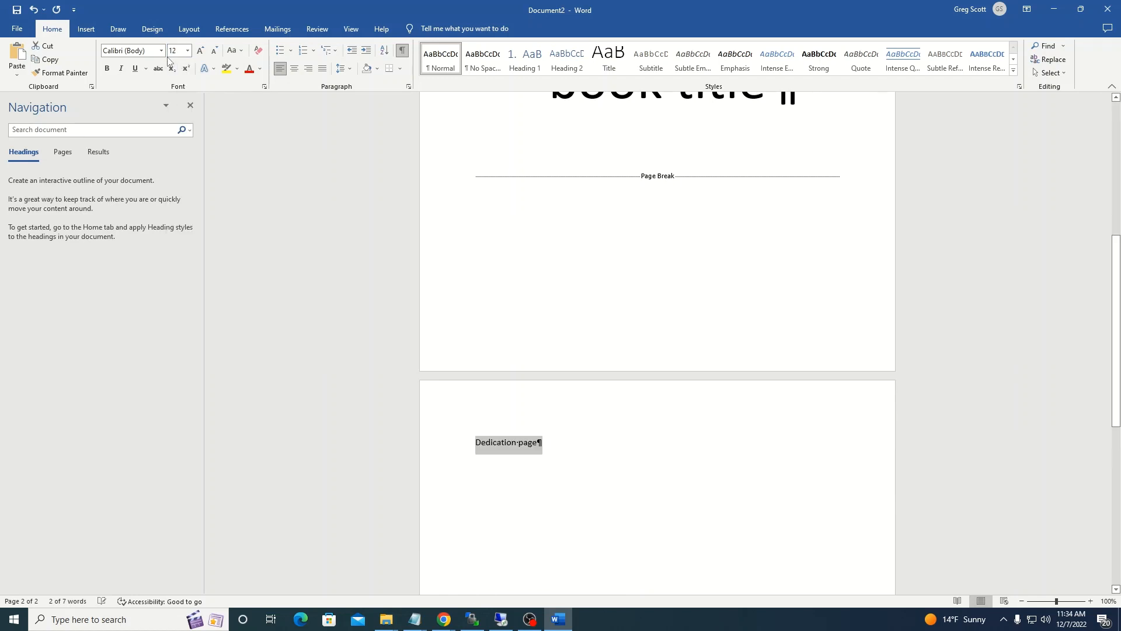
{"action": "left_click", "coordinate": [161, 50]}
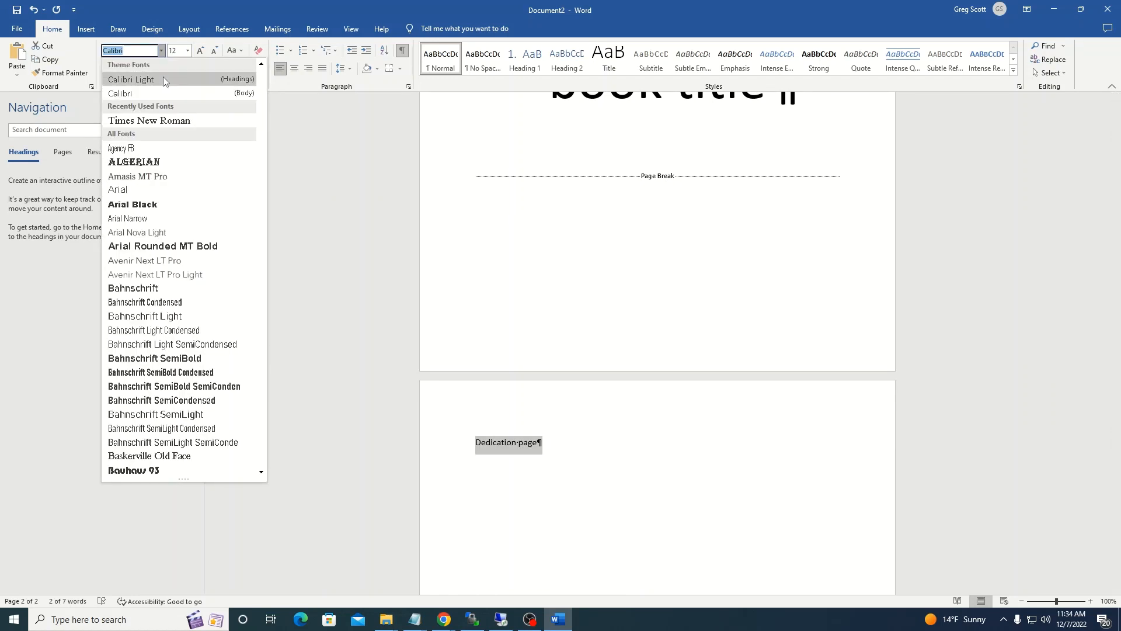
{"action": "scroll", "coordinate": [188, 253], "scroll_direction": "down", "scroll_amount": 8}
{"action": "scroll", "coordinate": [189, 252], "scroll_direction": "down", "scroll_amount": 20}
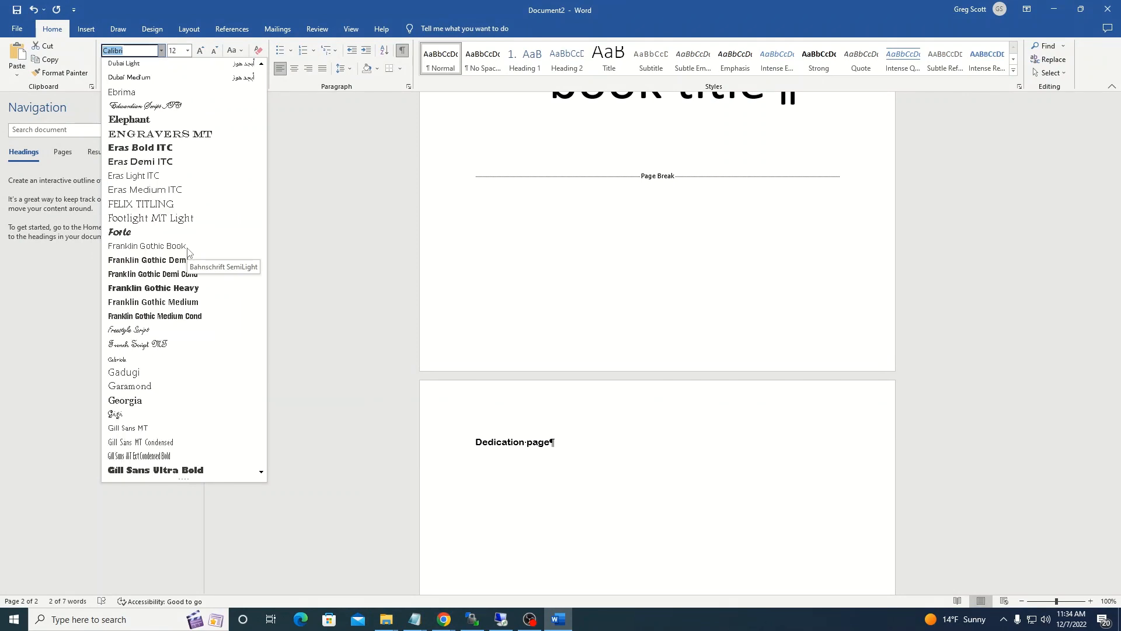
{"action": "scroll", "coordinate": [188, 252], "scroll_direction": "down", "scroll_amount": 20}
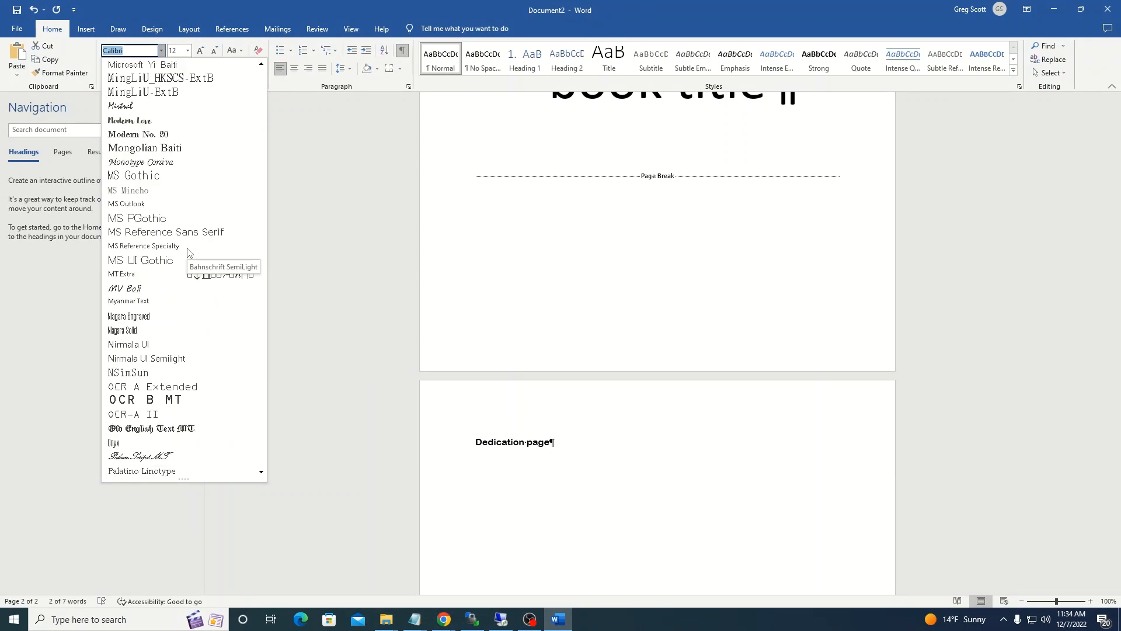
{"action": "scroll", "coordinate": [188, 253], "scroll_direction": "down", "scroll_amount": 7}
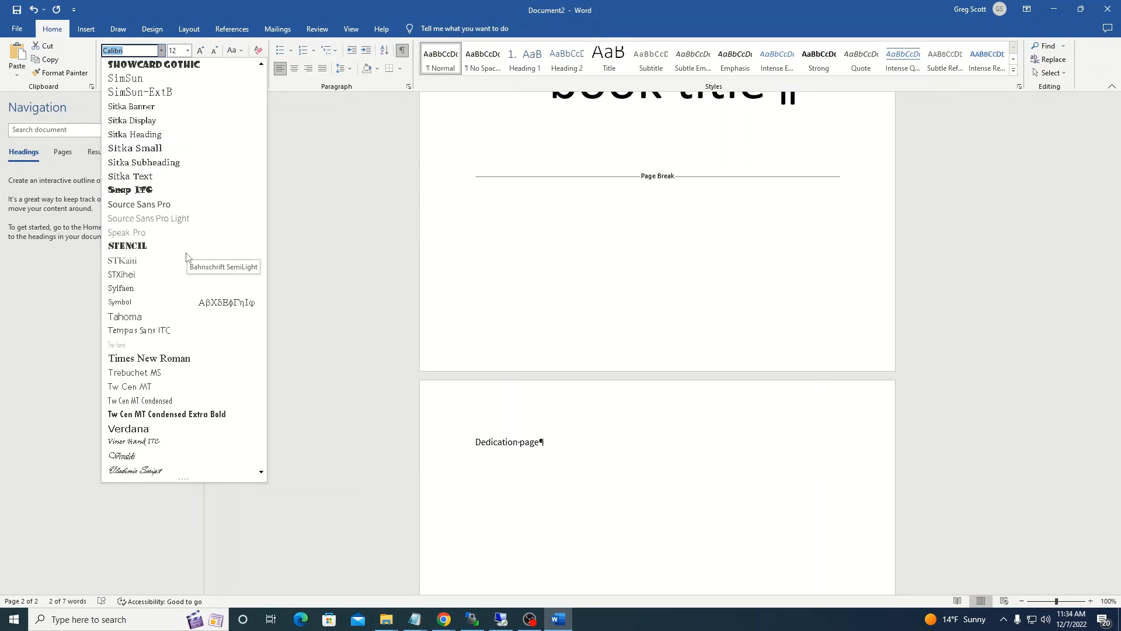
{"action": "left_click", "coordinate": [173, 359]}
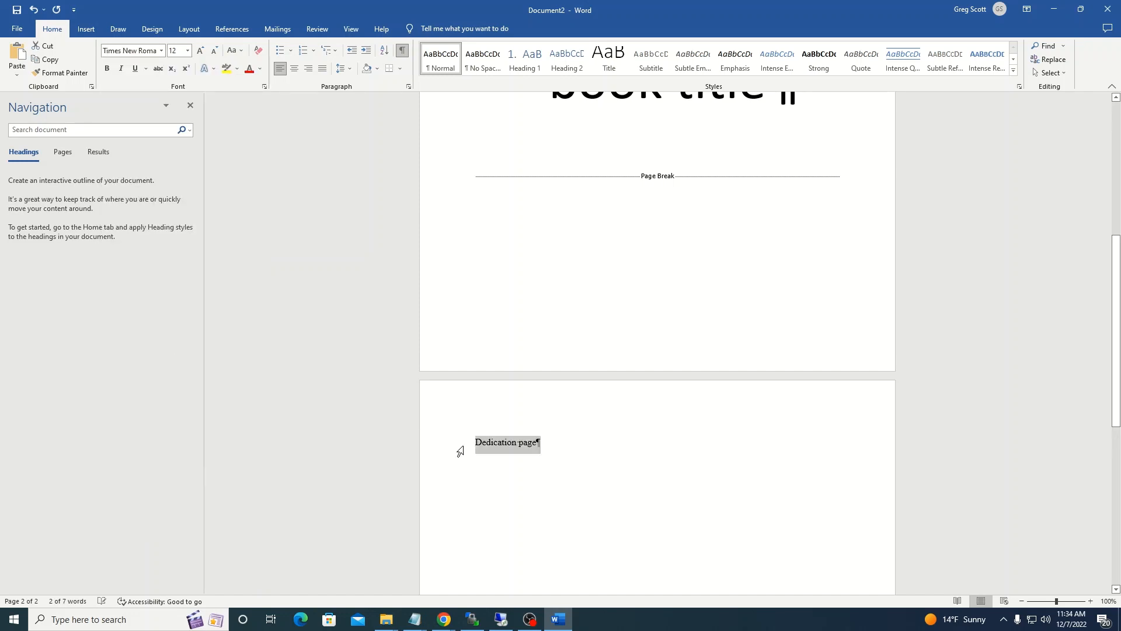
Add a blank paragraph below "Dedication page" and insert a page break there to start a new page
{"action": "left_click", "coordinate": [552, 443]}
{"action": "key", "text": "Return"}
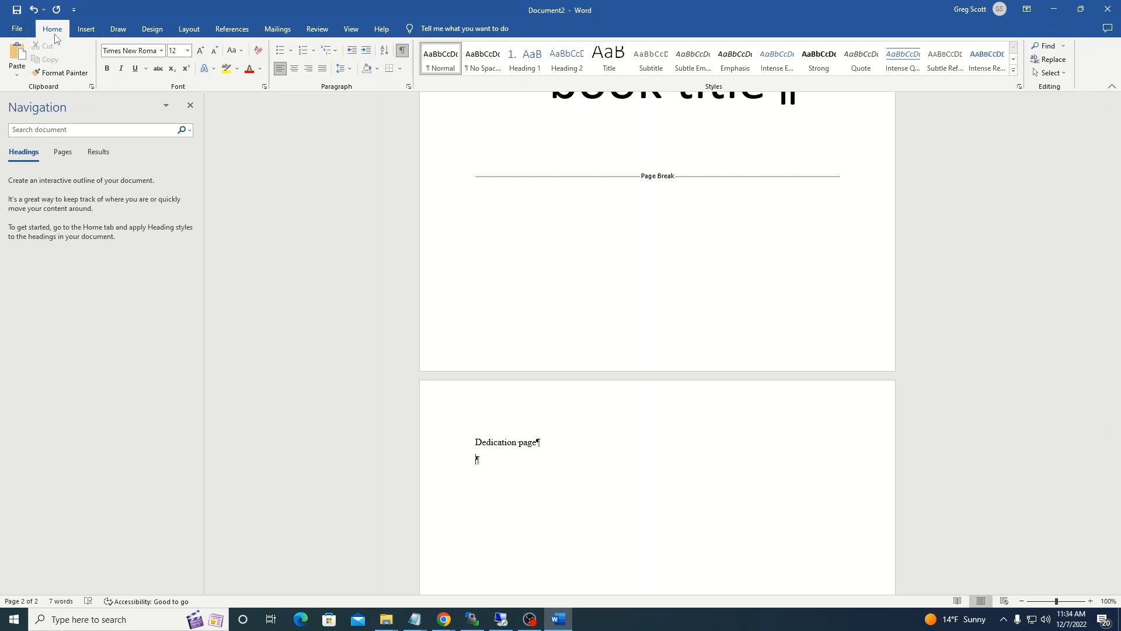
{"action": "left_click", "coordinate": [89, 32]}
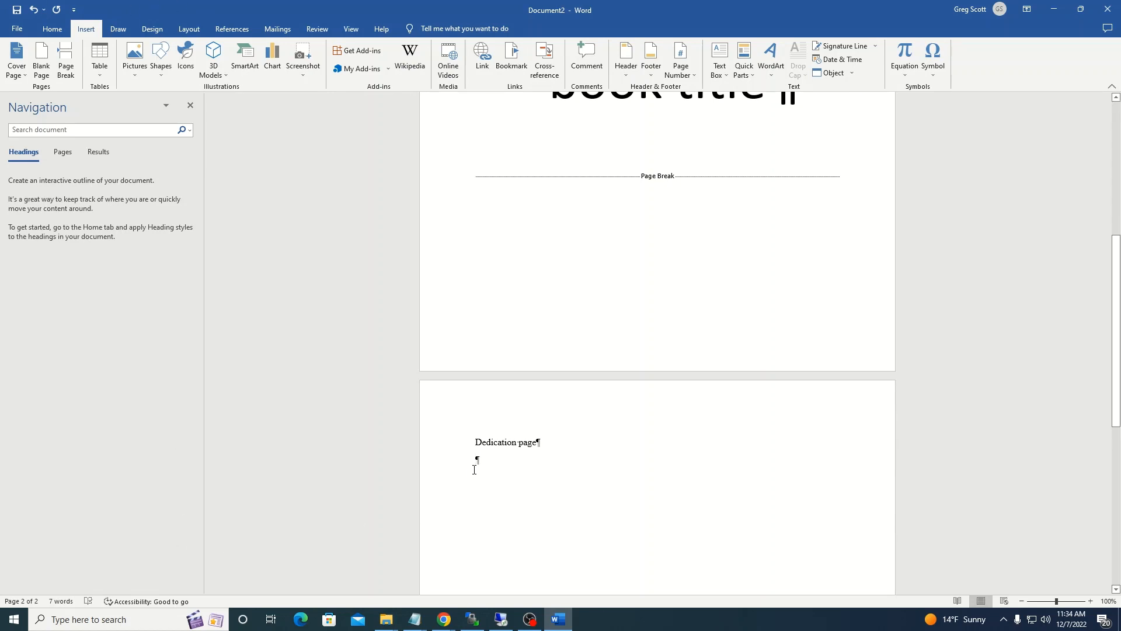
{"action": "key", "text": "ctrl+Return"}
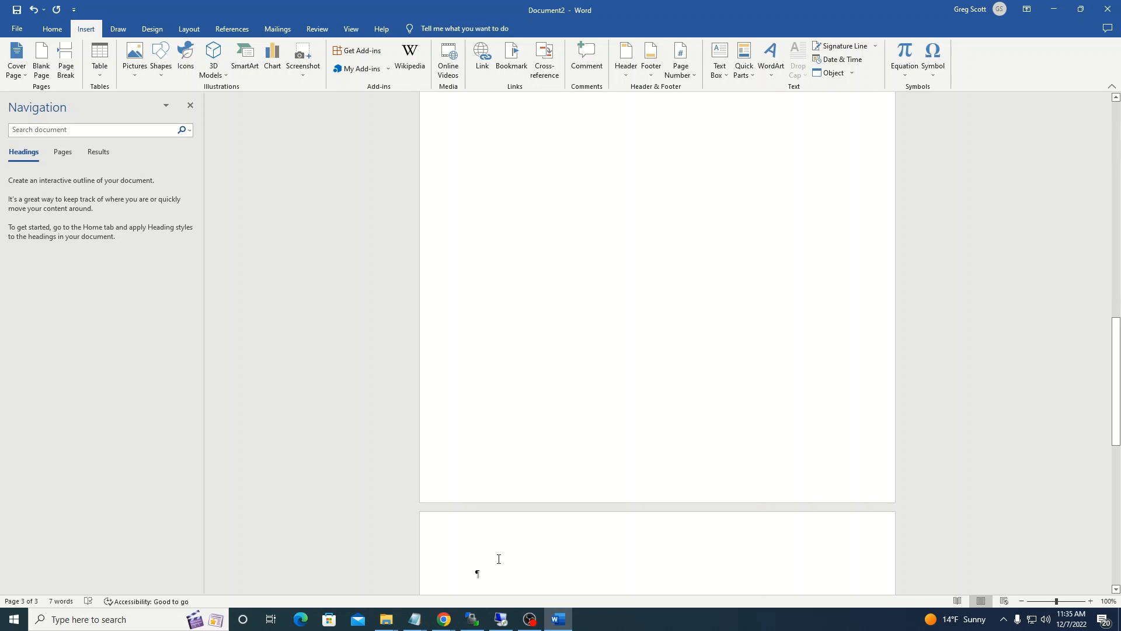
{"action": "type", "text": "E"}
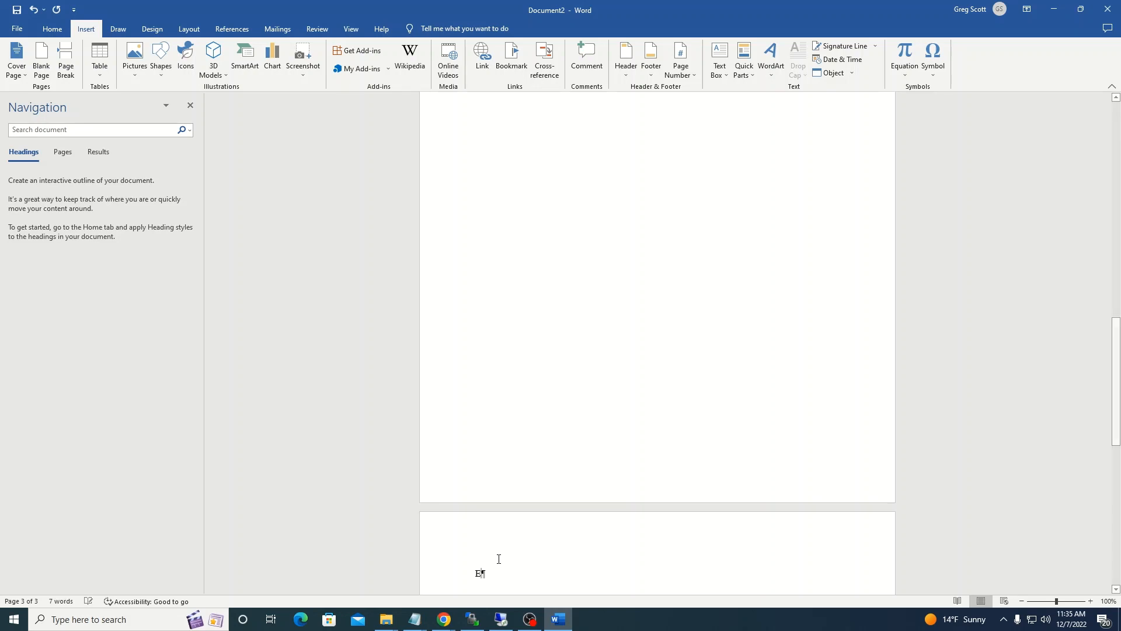
{"action": "type", "text": "pigraph"}
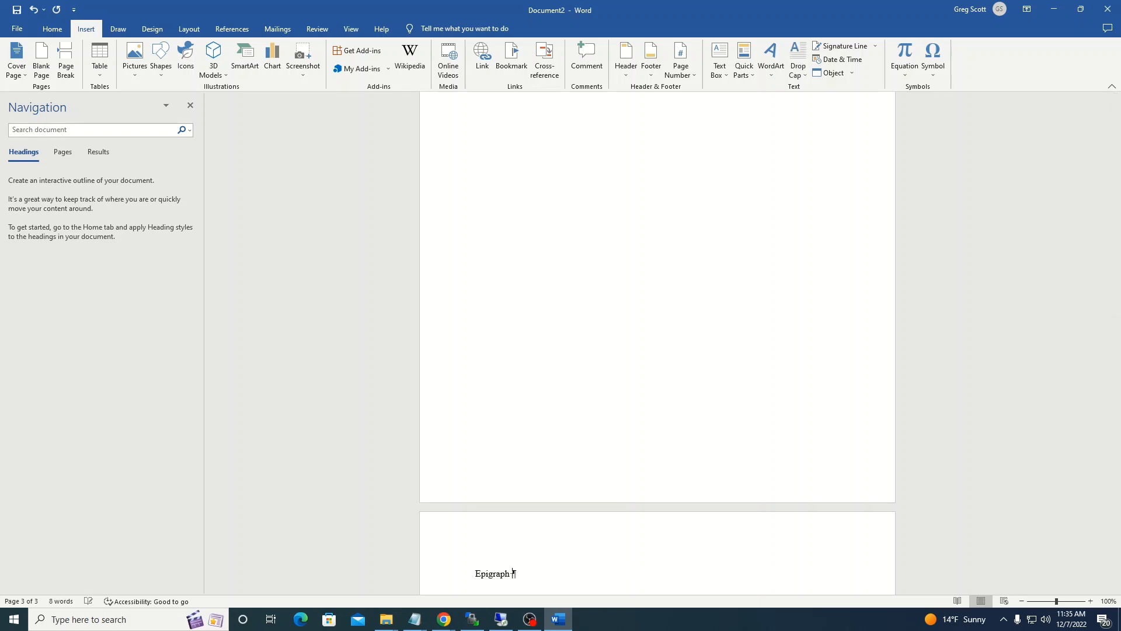
{"action": "key", "text": "BackSpace"}
Enter the epigraph "IT service is kind of like stocking toilet paper. Nobody cares until there's an outage." on the third page
{"action": "type", "text": "IT service is kind of like sto"}
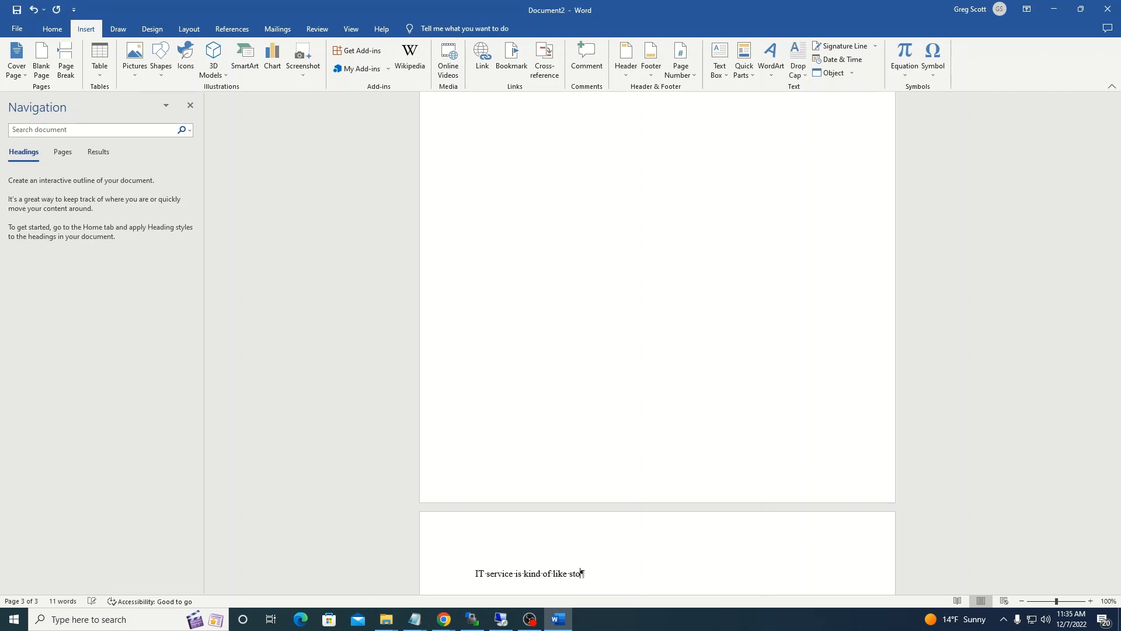
{"action": "type", "text": "kcking"}
{"action": "type", "text": "ckin"}
{"action": "type", "text": "g toilet paper. Nobod"}
{"action": "type", "text": "y cares until the"}
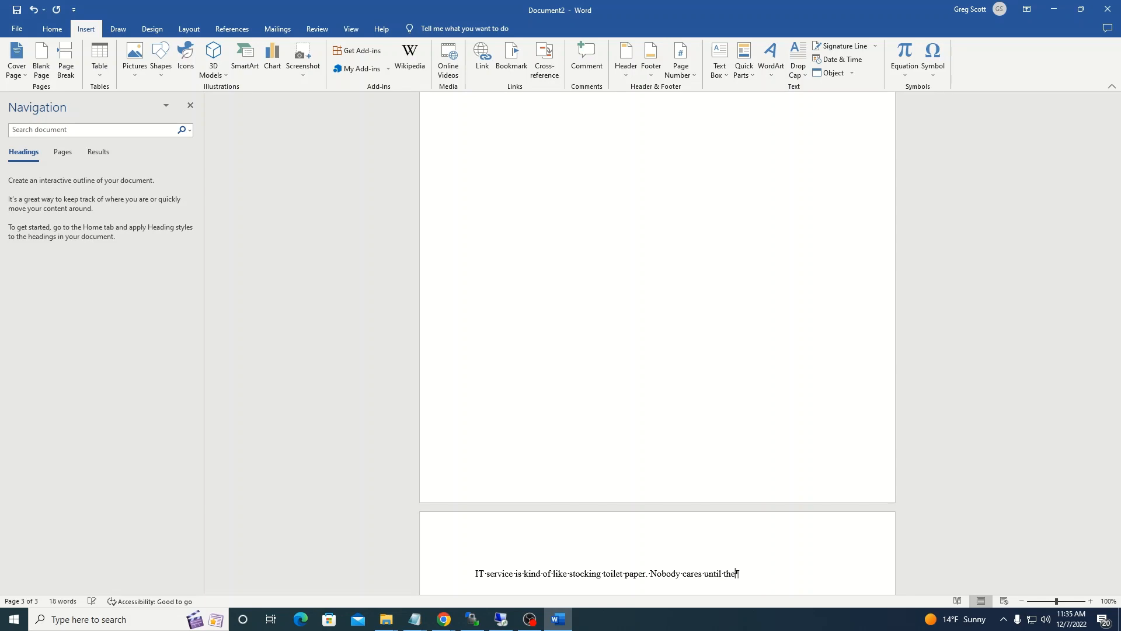
{"action": "type", "text": "re's an"}
{"action": "type", "text": " oute"}
{"action": "key", "text": "BackSpace"}
{"action": "type", "text": "ag"}
Insert two blank paragraphs above the epigraph to push it down the page
{"action": "left_click", "coordinate": [477, 573]}
{"action": "key", "text": "Return"}
{"action": "key", "text": "Return"}
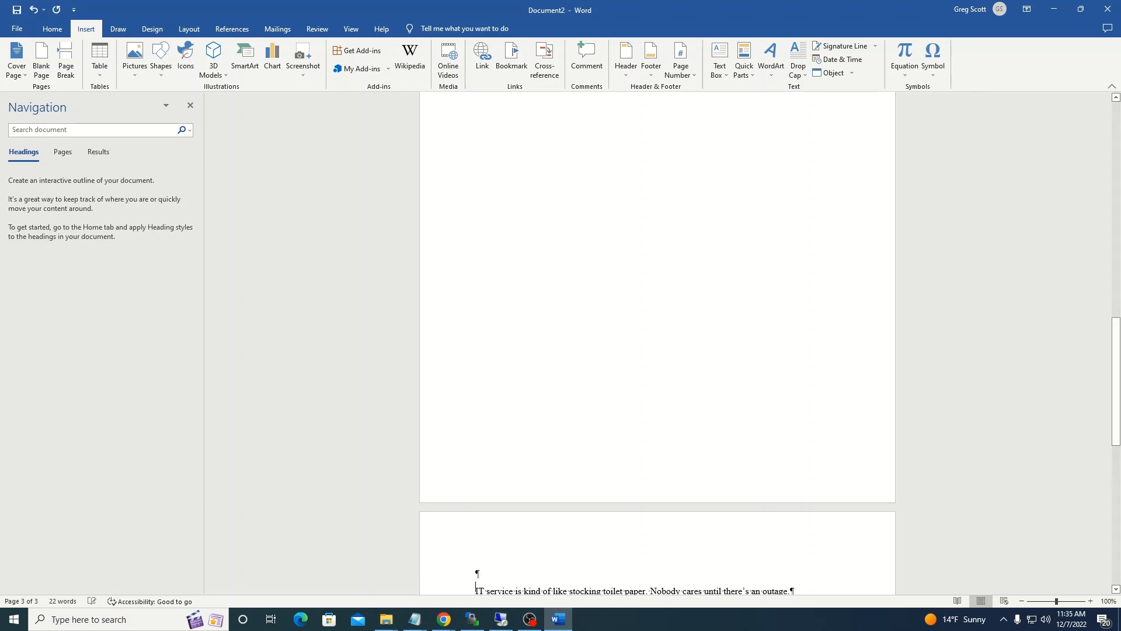
Start a new page after the epigraph and enter "Table of Contents" on it, followed by a blank paragraph
{"action": "left_click", "coordinate": [846, 580]}
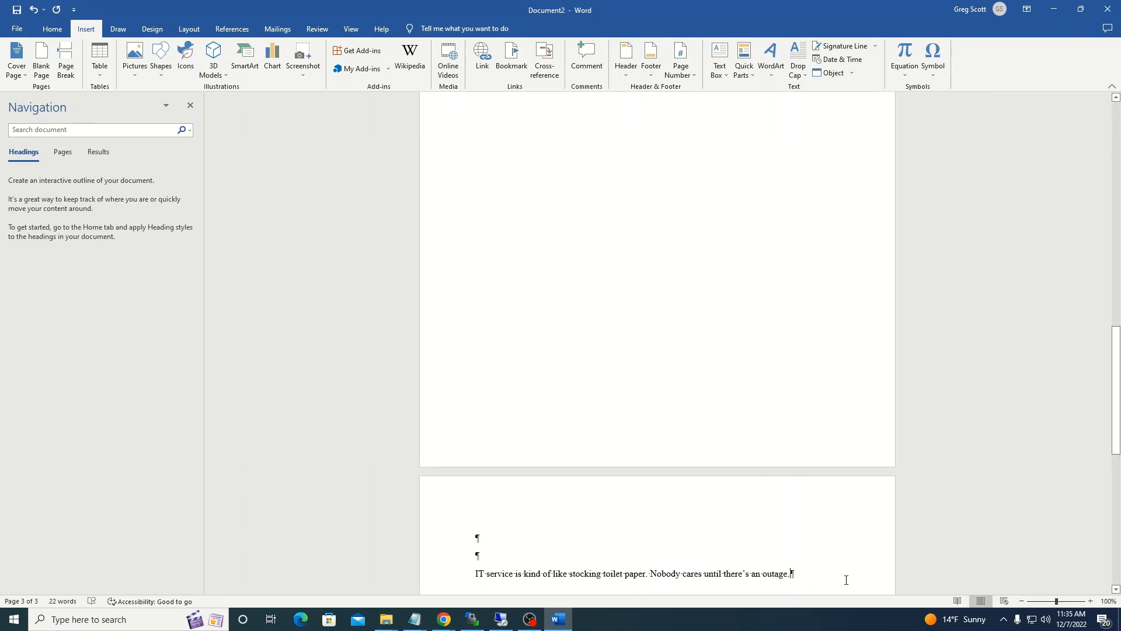
{"action": "key", "text": "Return"}
{"action": "scroll", "coordinate": [845, 580], "scroll_direction": "up", "scroll_amount": 1}
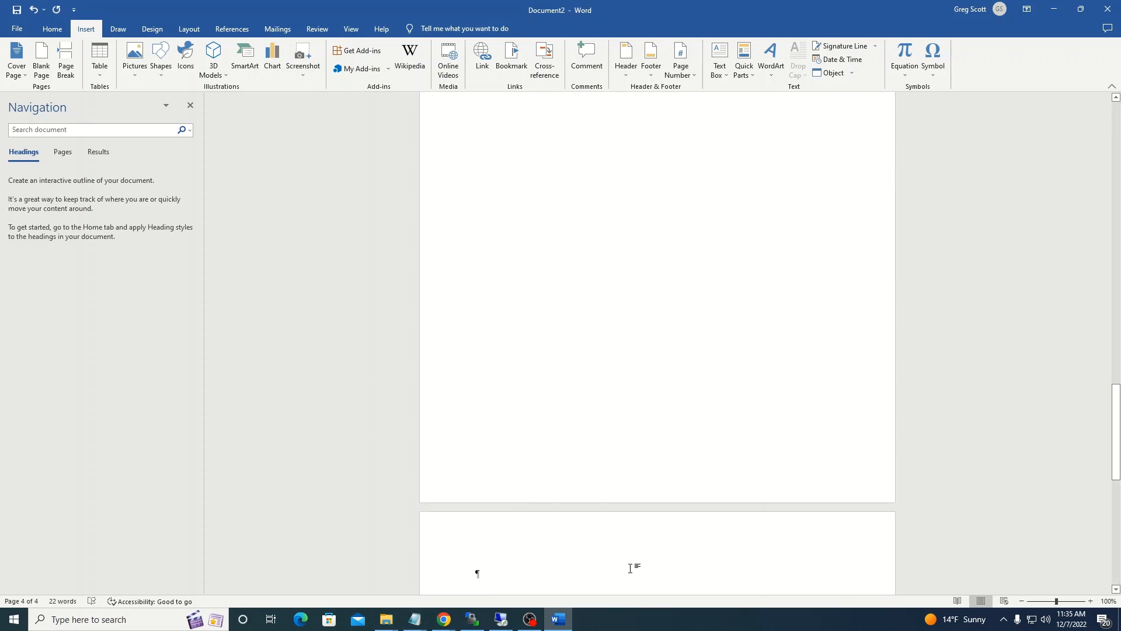
{"action": "type", "text": "Table"}
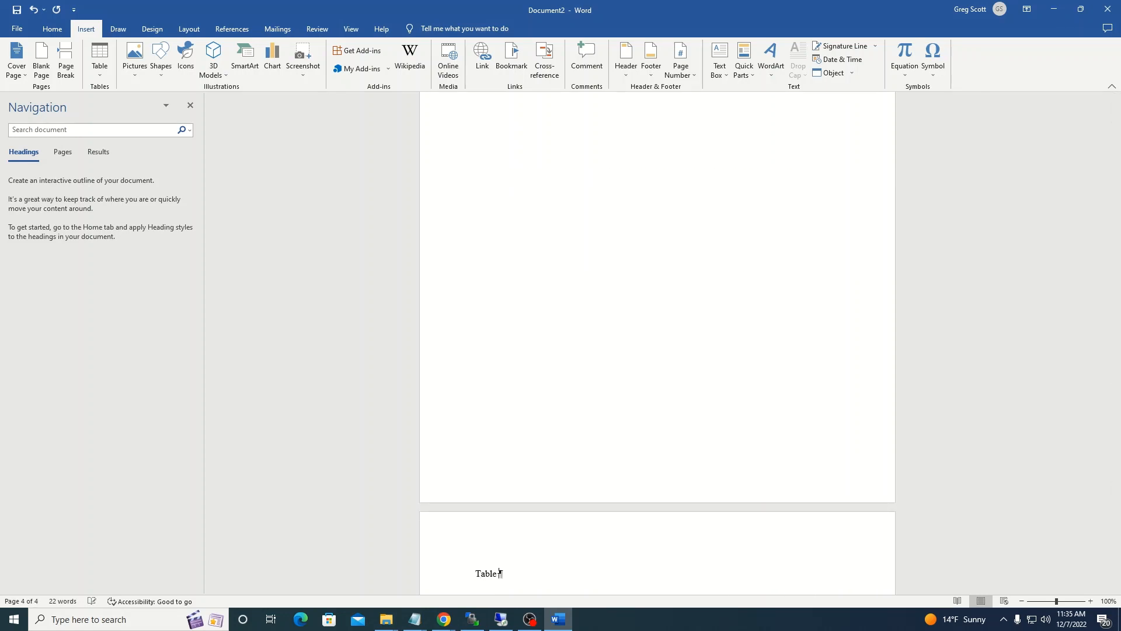
{"action": "type", "text": " of Contents"}
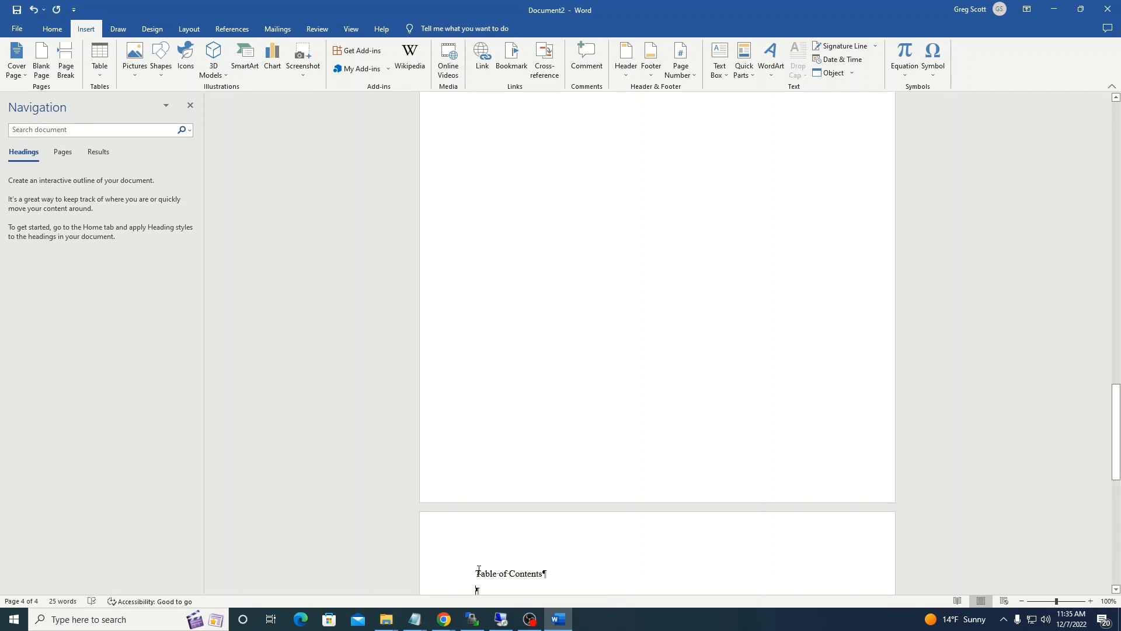
Set the "Table of Contents" line's font size to 24
{"action": "left_click_drag", "start_coordinate": [478, 571], "coordinate": [555, 574]}
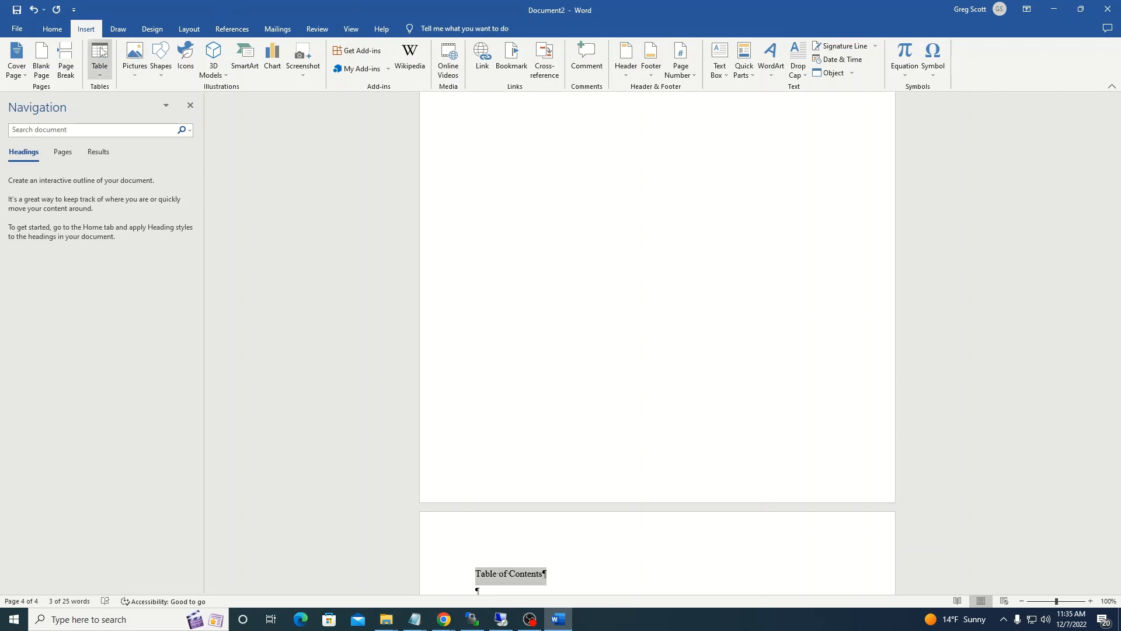
{"action": "left_click", "coordinate": [52, 29]}
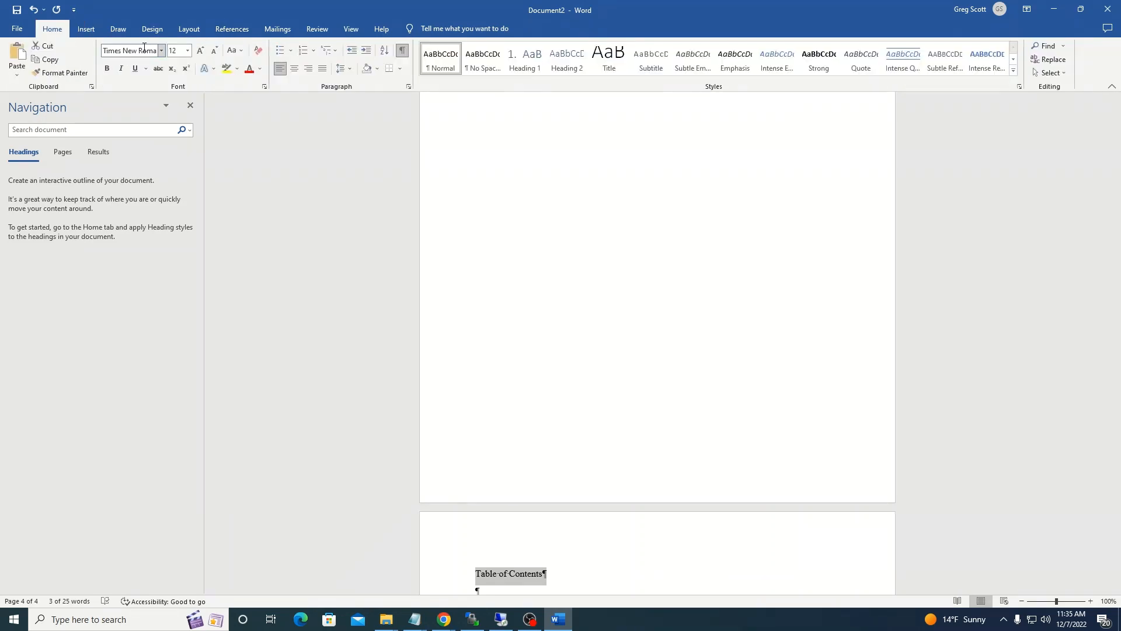
{"action": "left_click", "coordinate": [187, 51]}
{"action": "left_click", "coordinate": [174, 175]}
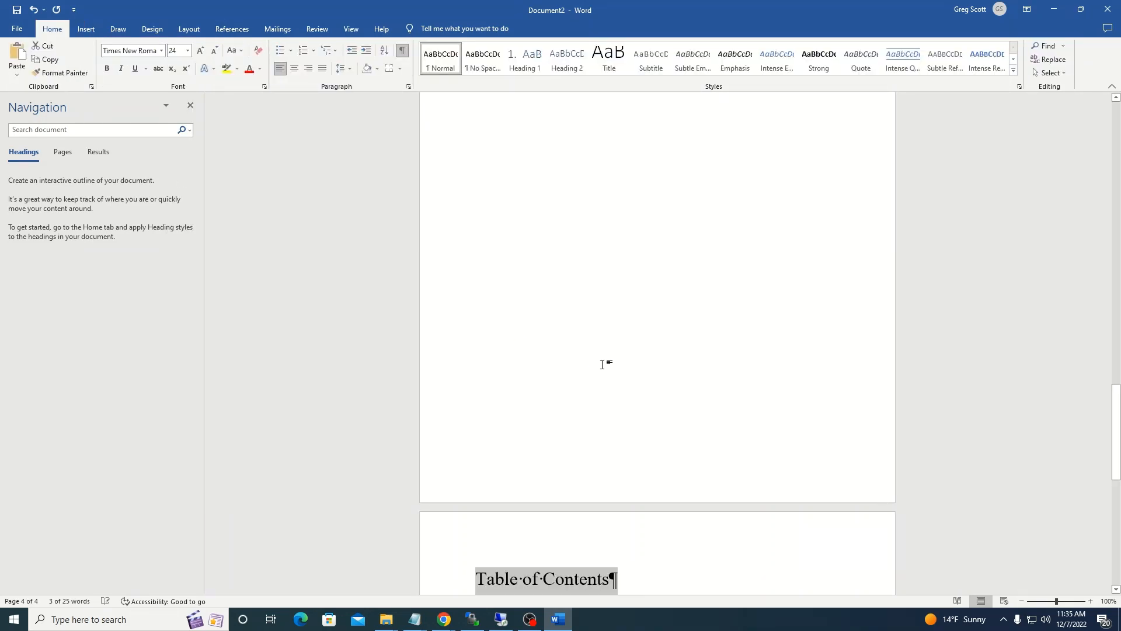
Review the title, dedication, epigraph and table of contents pages for their content and page breaks
{"action": "scroll", "coordinate": [603, 365], "scroll_direction": "down", "scroll_amount": 3}
{"action": "scroll", "coordinate": [603, 365], "scroll_direction": "up", "scroll_amount": 10}
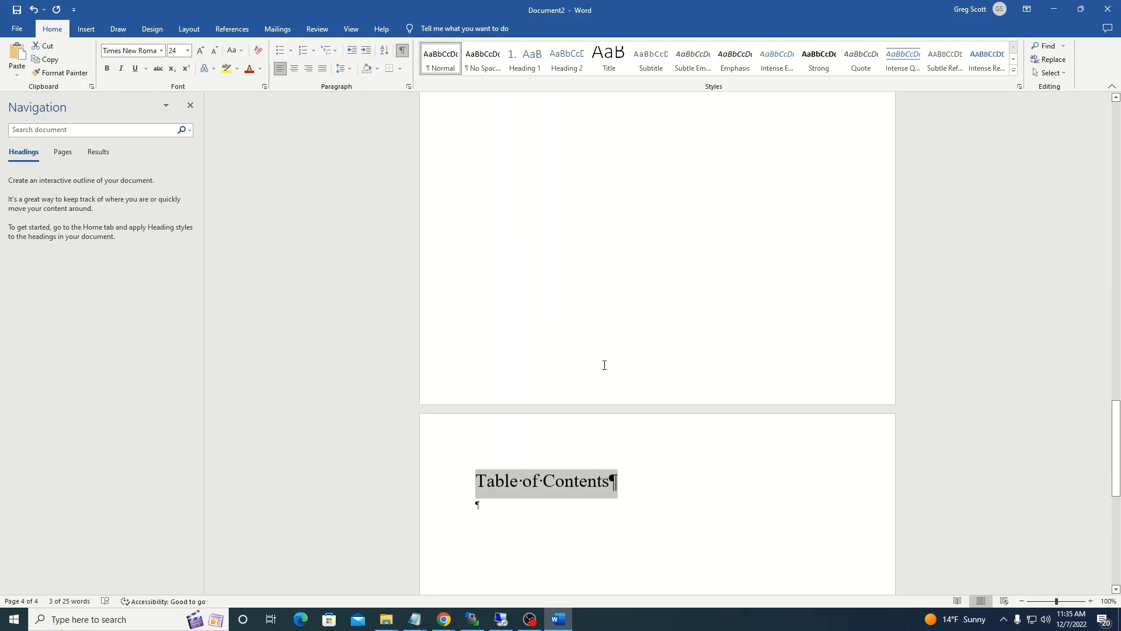
{"action": "scroll", "coordinate": [607, 350], "scroll_direction": "up", "scroll_amount": 20}
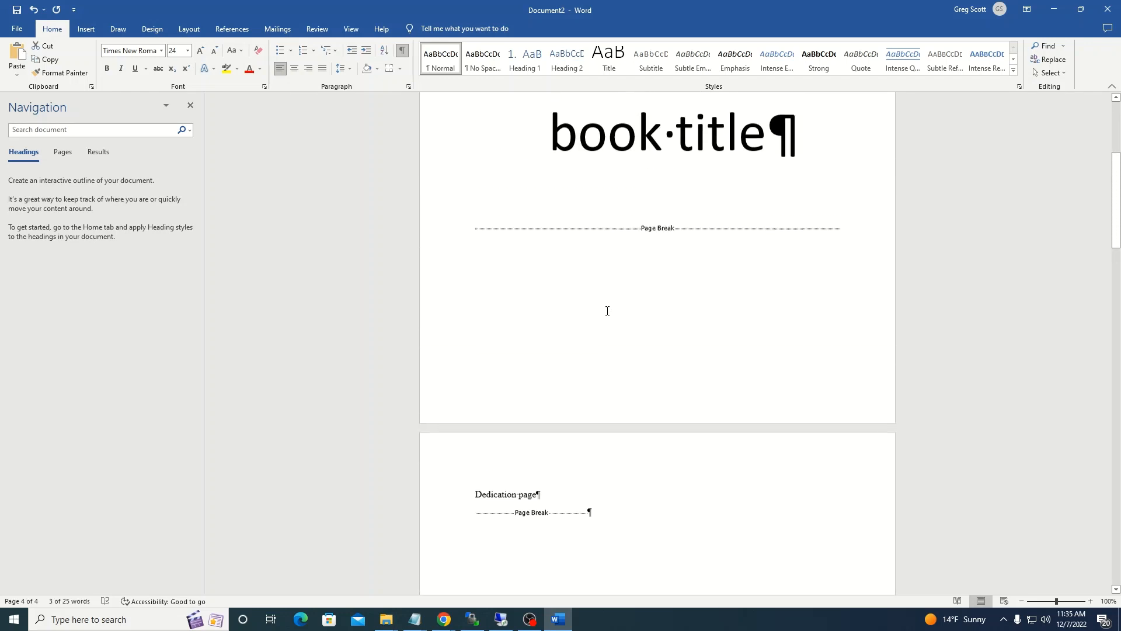
{"action": "scroll", "coordinate": [670, 346], "scroll_direction": "down", "scroll_amount": 2}
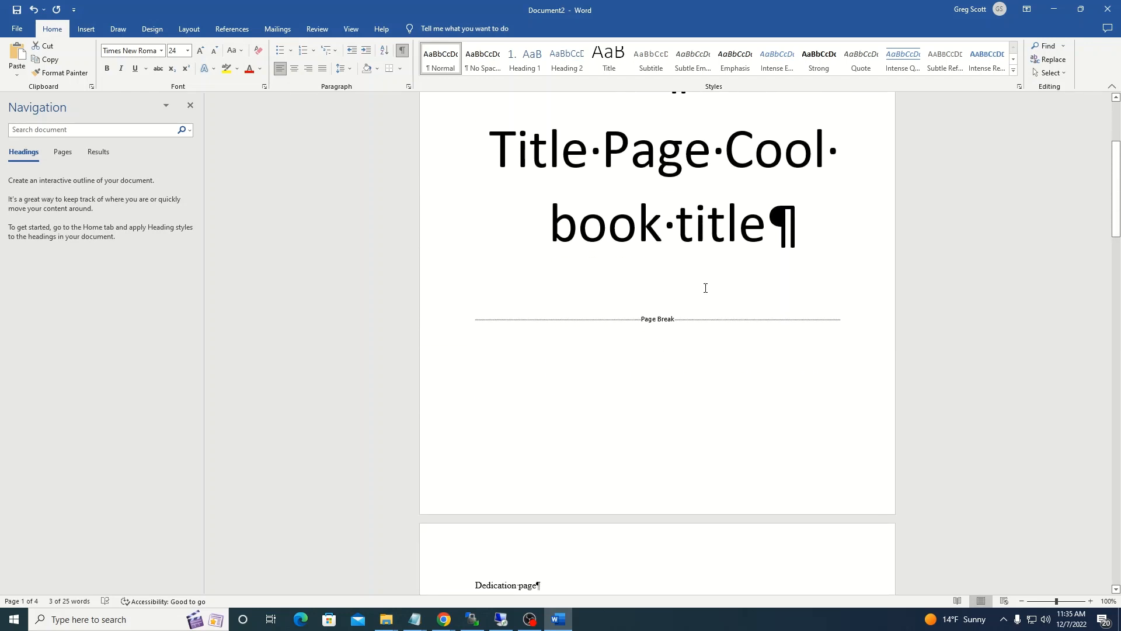
{"action": "scroll", "coordinate": [721, 207], "scroll_direction": "down", "scroll_amount": 4}
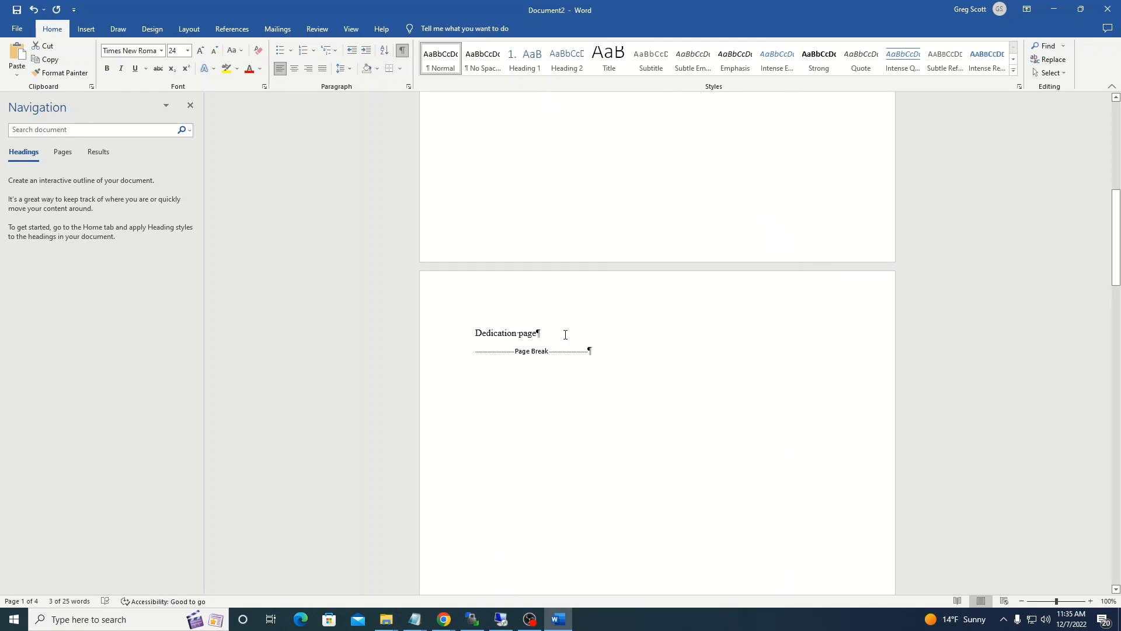
{"action": "left_click", "coordinate": [552, 333]}
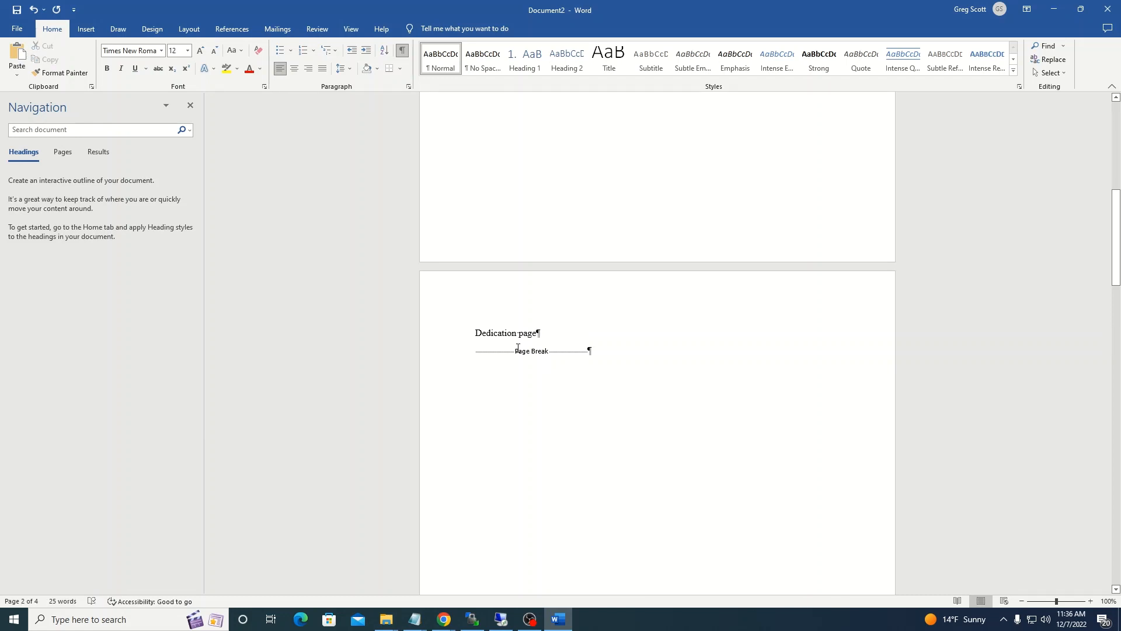
{"action": "triple_click", "coordinate": [499, 333]}
{"action": "scroll", "coordinate": [584, 374], "scroll_direction": "down", "scroll_amount": 8}
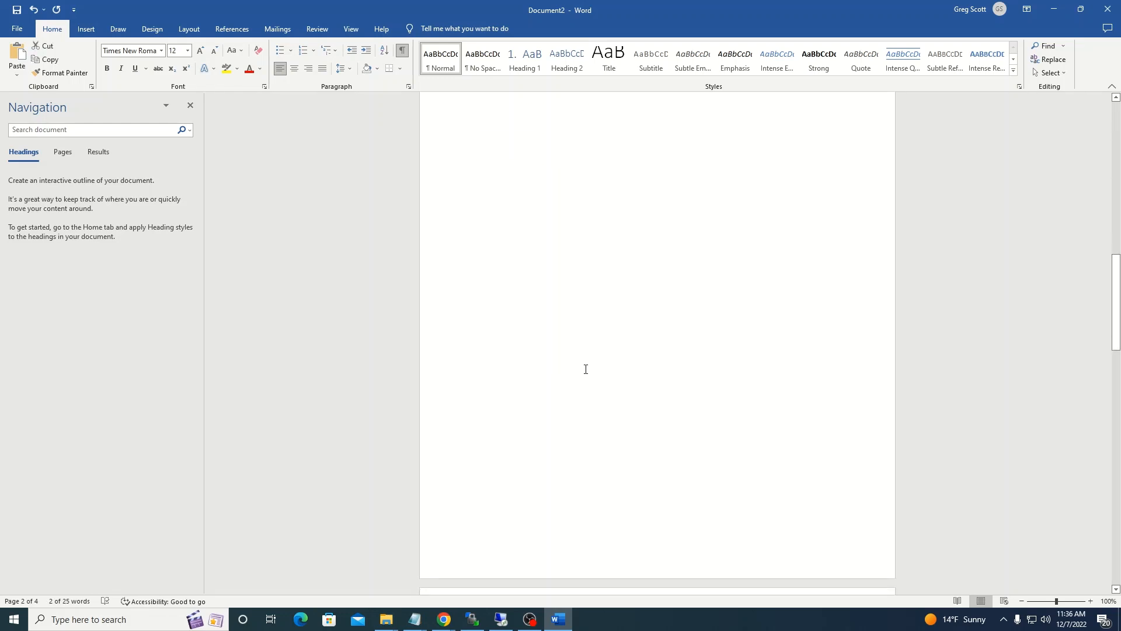
{"action": "scroll", "coordinate": [583, 387], "scroll_direction": "down", "scroll_amount": 4}
{"action": "left_click_drag", "start_coordinate": [476, 349], "coordinate": [683, 349]}
{"action": "scroll", "coordinate": [668, 432], "scroll_direction": "down", "scroll_amount": 10}
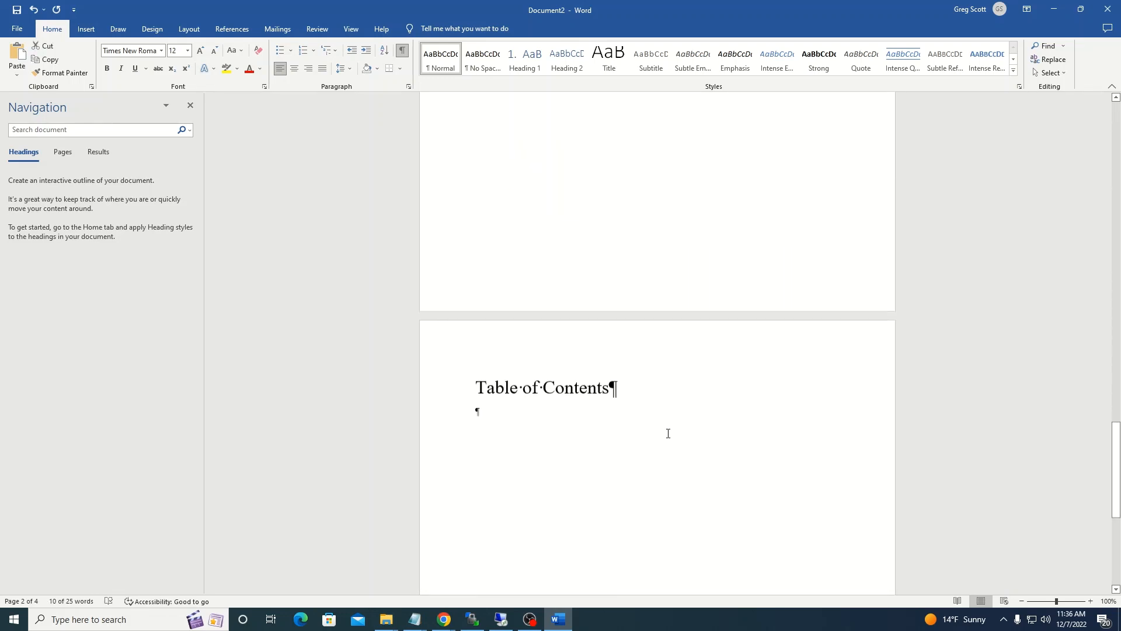
{"action": "scroll", "coordinate": [630, 410], "scroll_direction": "down", "scroll_amount": 10}
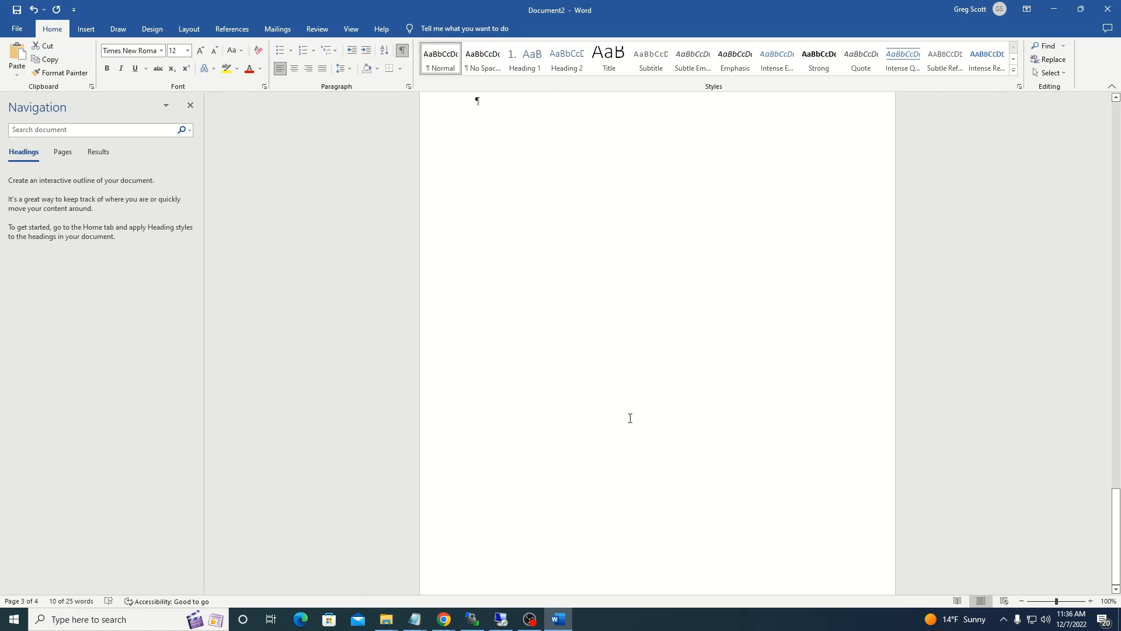
{"action": "scroll", "coordinate": [624, 397], "scroll_direction": "up", "scroll_amount": 4}
Find the section break command by searching for "new section" and insert a Next Page section break below "Table of Contents"
{"action": "left_click", "coordinate": [483, 234]}
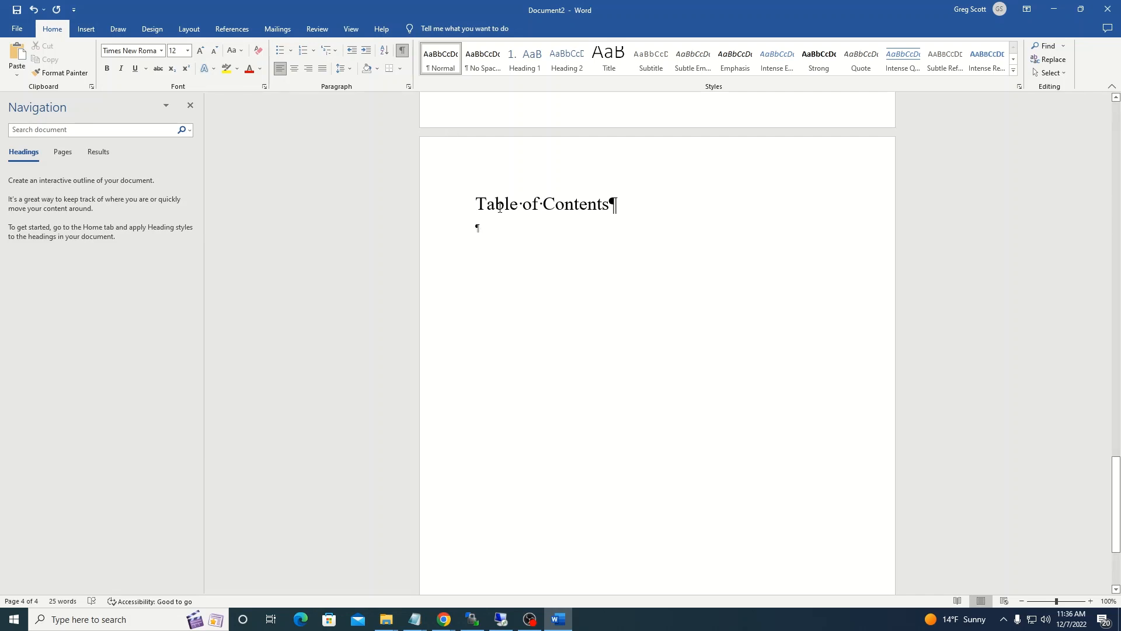
{"action": "left_click", "coordinate": [187, 30]}
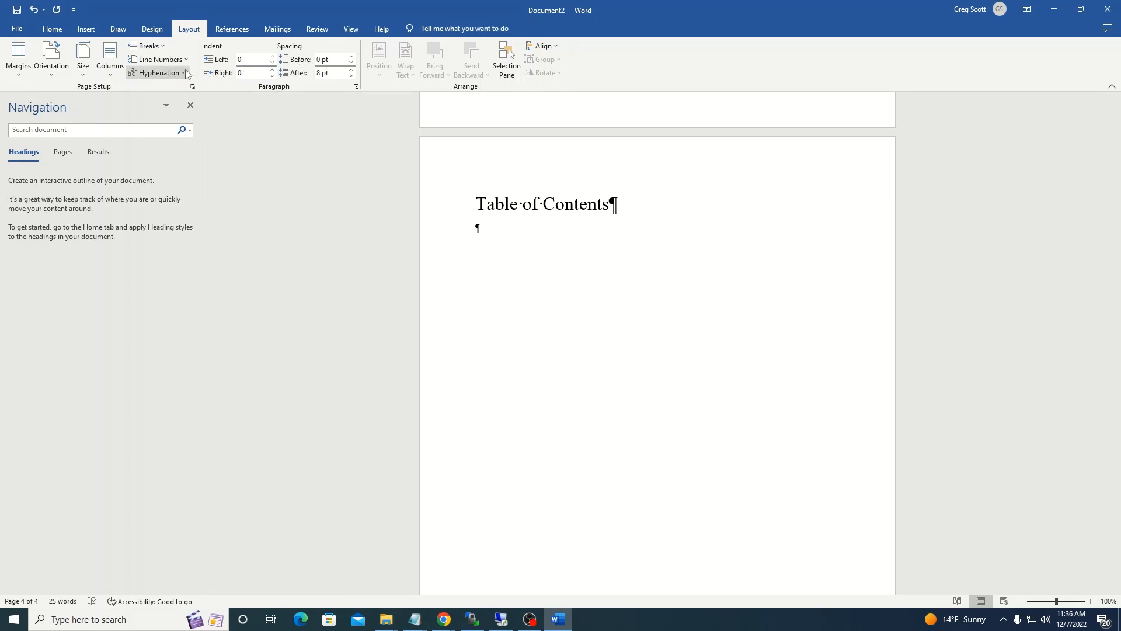
{"action": "left_click", "coordinate": [457, 29]}
{"action": "type", "text": "new section"}
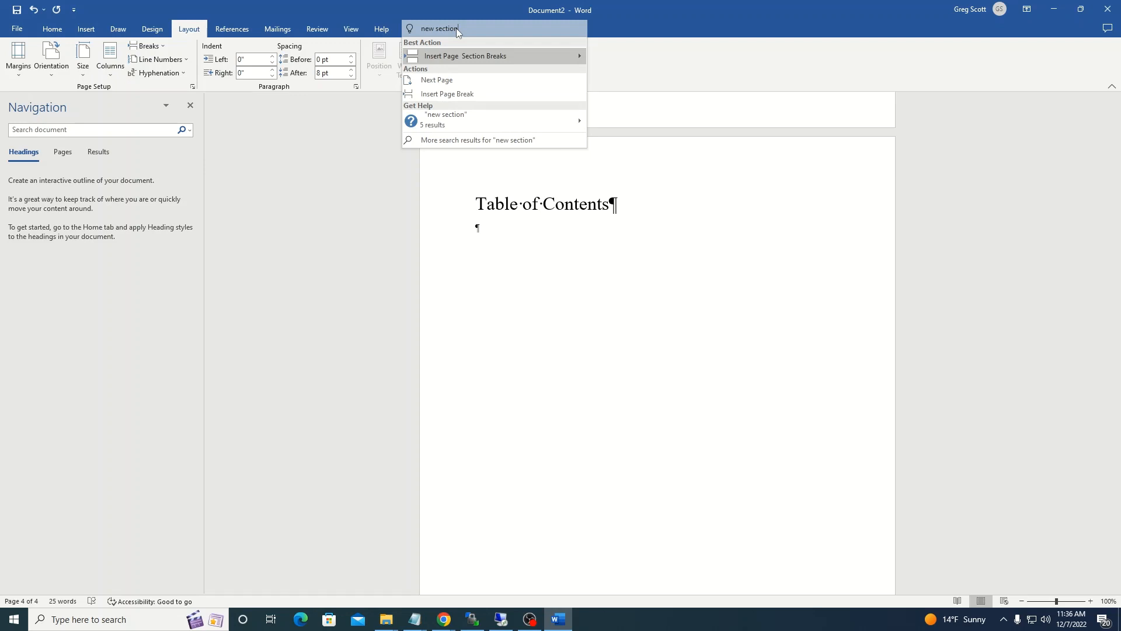
{"action": "mouse_move", "coordinate": [452, 57]}
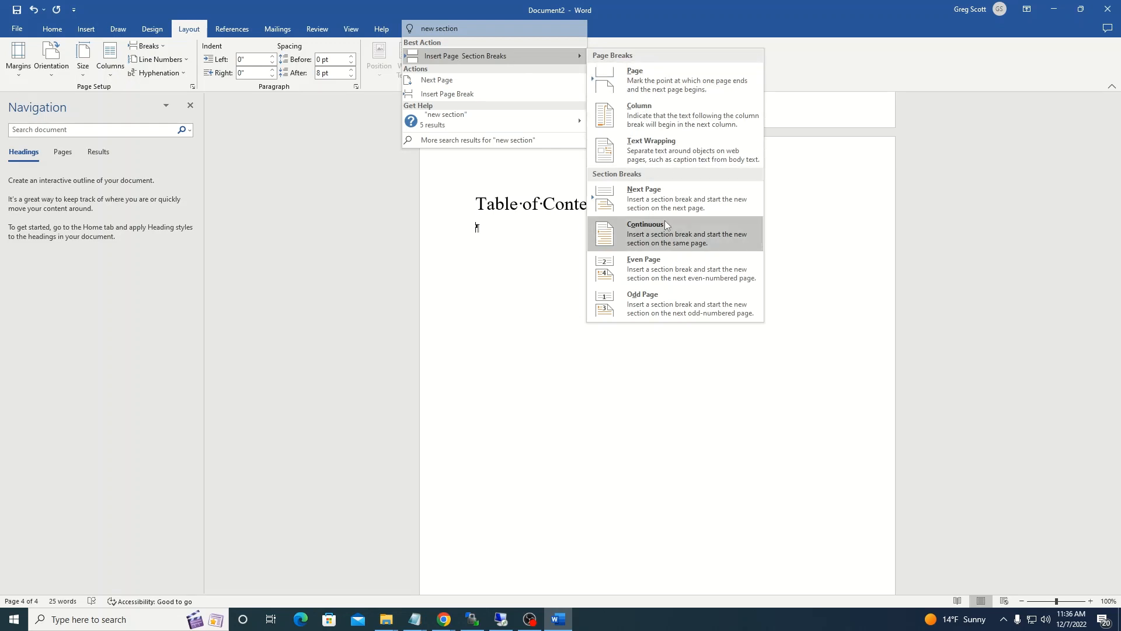
{"action": "left_click", "coordinate": [664, 205]}
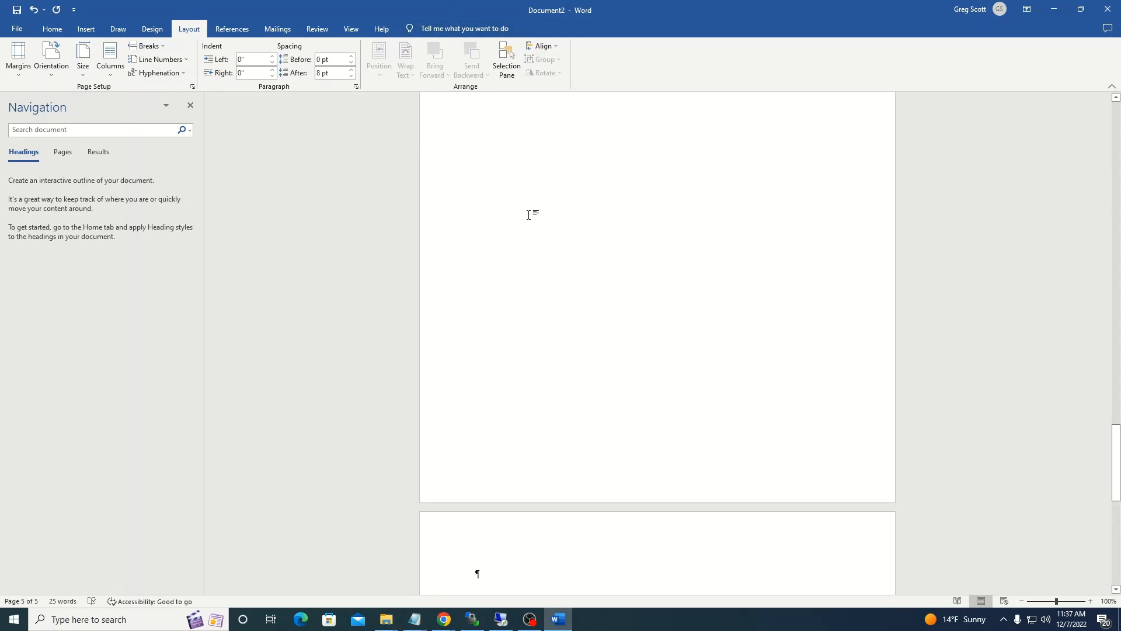
Add two paragraphs between the "Table of Contents" line and the section break
{"action": "scroll", "coordinate": [559, 236], "scroll_direction": "up", "scroll_amount": 2}
{"action": "scroll", "coordinate": [558, 236], "scroll_direction": "up", "scroll_amount": 10}
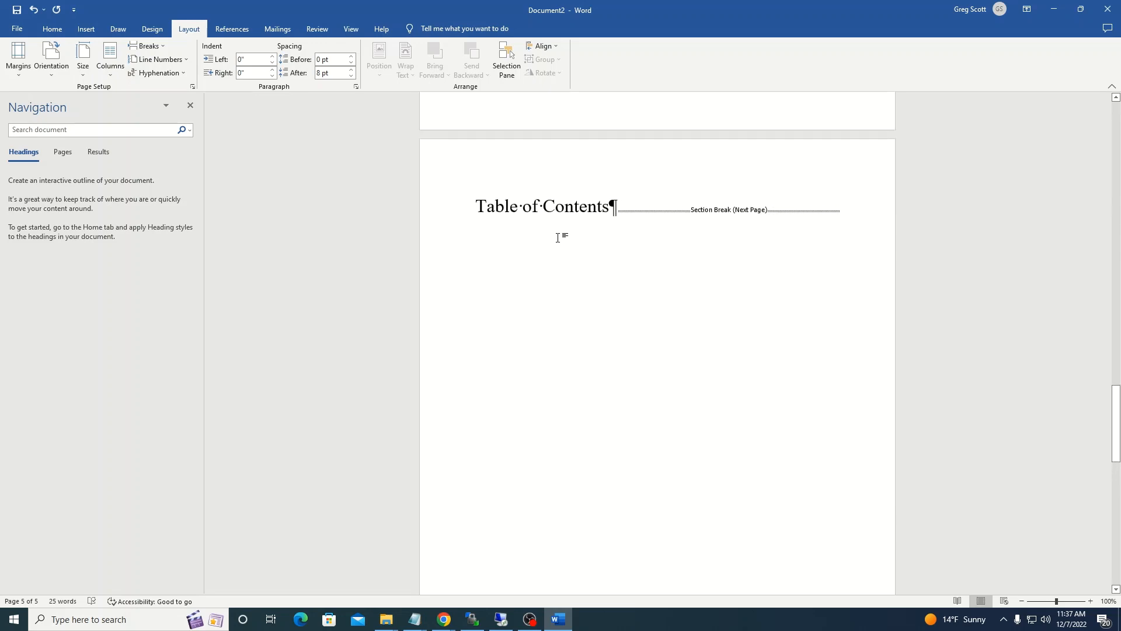
{"action": "scroll", "coordinate": [594, 206], "scroll_direction": "down", "scroll_amount": 1}
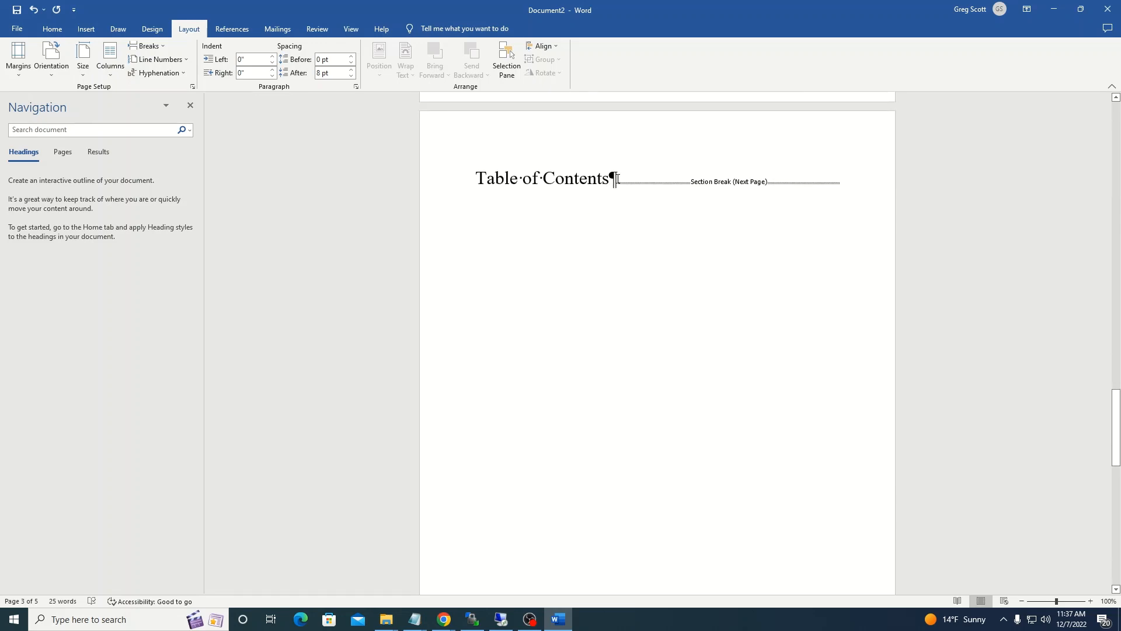
{"action": "key", "text": "Return"}
{"action": "key", "text": "Return"}
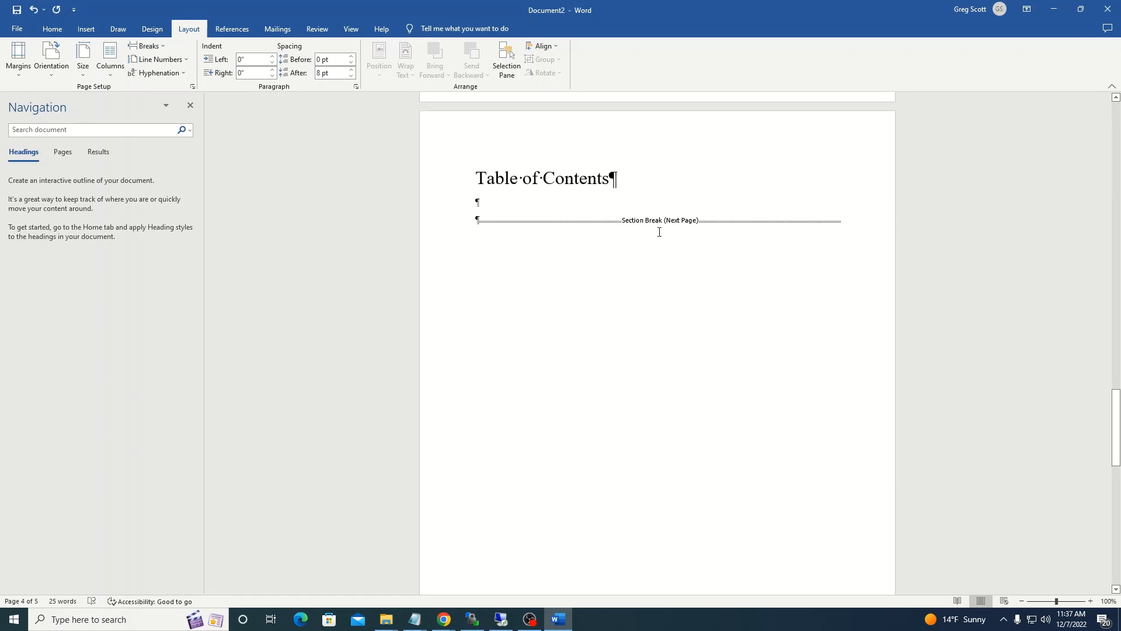
Apply the Heading 1 style to the empty paragraph holding the section break on the table of contents page
{"action": "scroll", "coordinate": [659, 232], "scroll_direction": "down", "scroll_amount": 8}
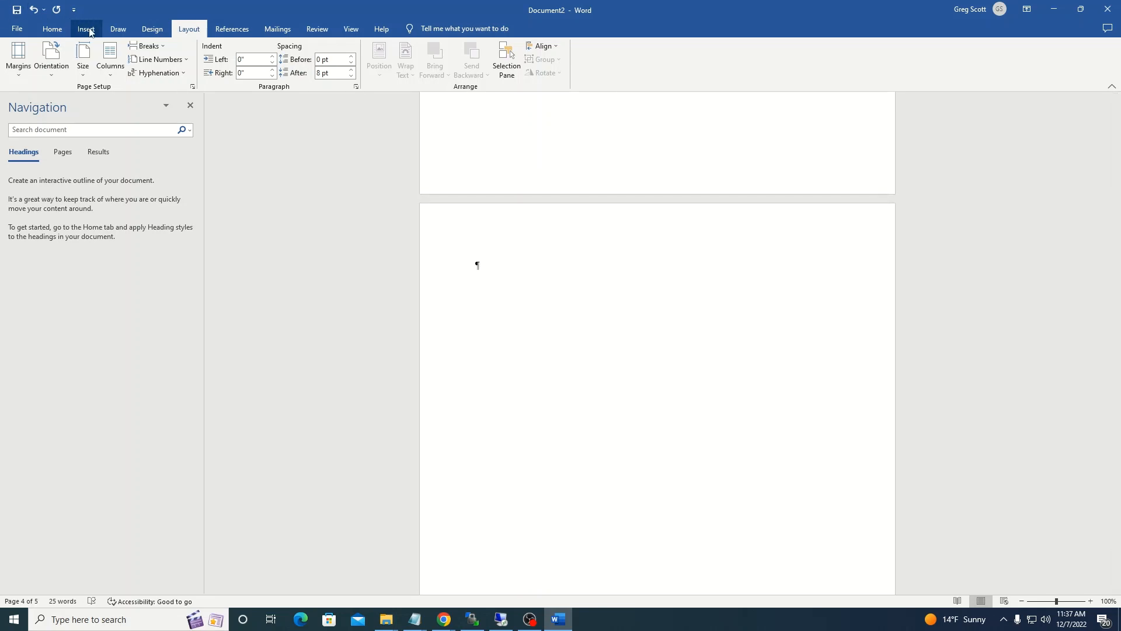
{"action": "left_click", "coordinate": [54, 31]}
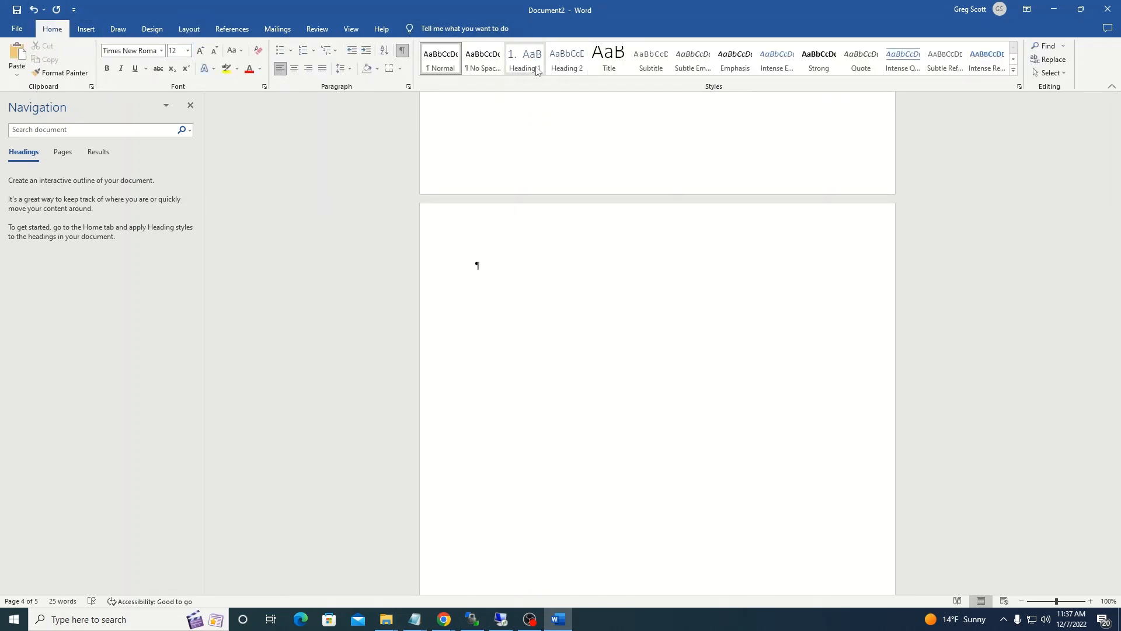
{"action": "left_click", "coordinate": [523, 64]}
{"action": "scroll", "coordinate": [533, 183], "scroll_direction": "down", "scroll_amount": 5}
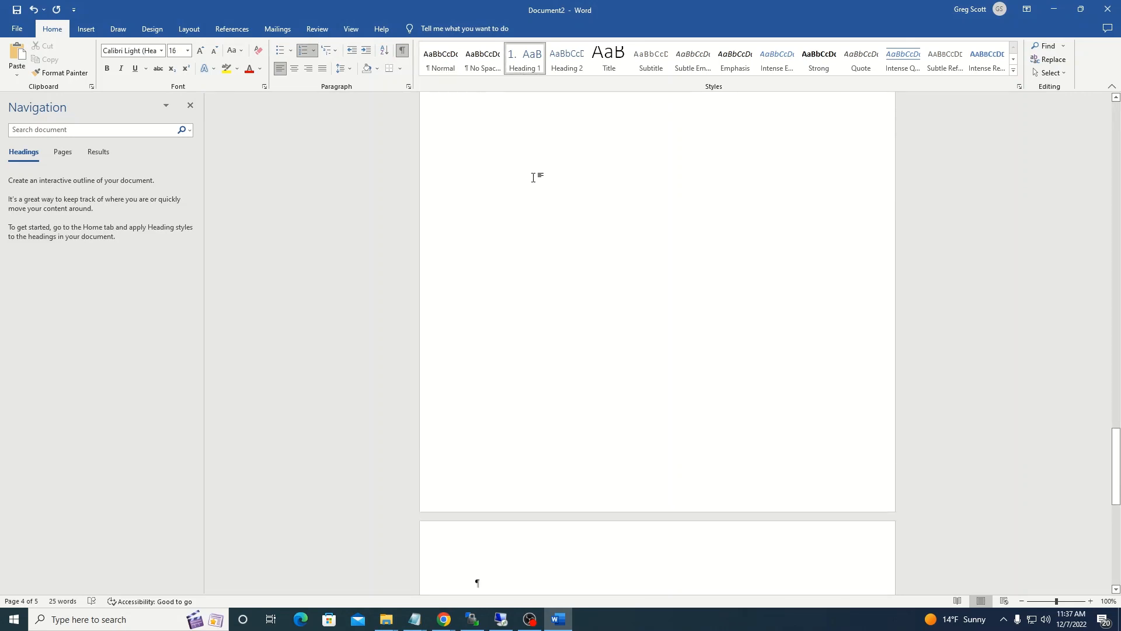
{"action": "scroll", "coordinate": [534, 183], "scroll_direction": "up", "scroll_amount": 10}
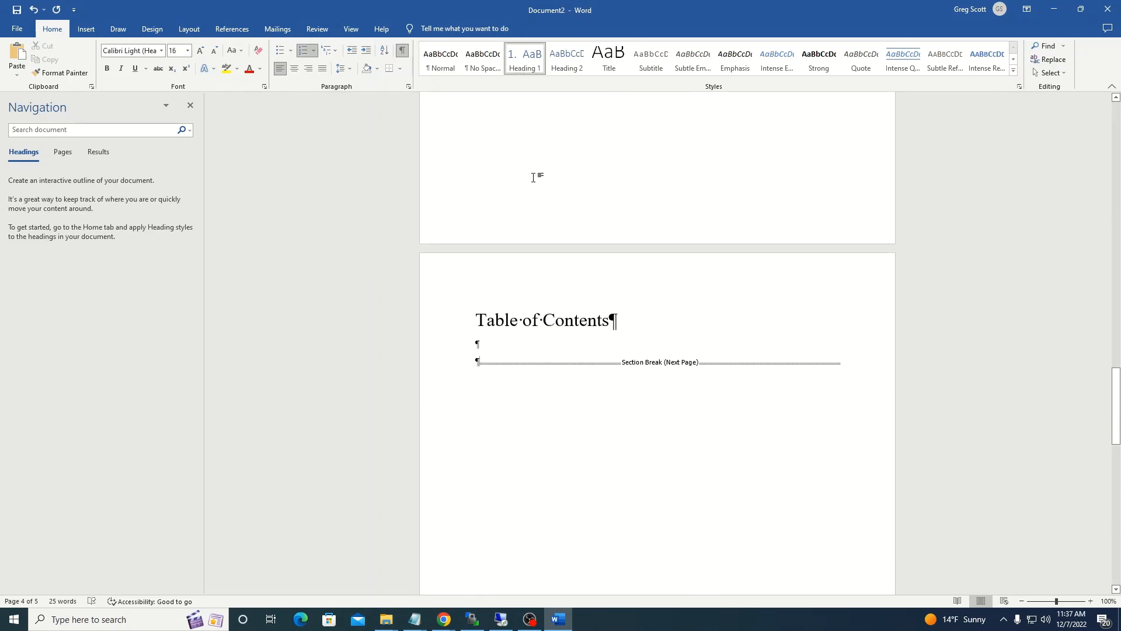
Add the Heading 1 chapter title "My First Chapter" at the start of the page after the section break
{"action": "scroll", "coordinate": [534, 177], "scroll_direction": "down", "scroll_amount": 10}
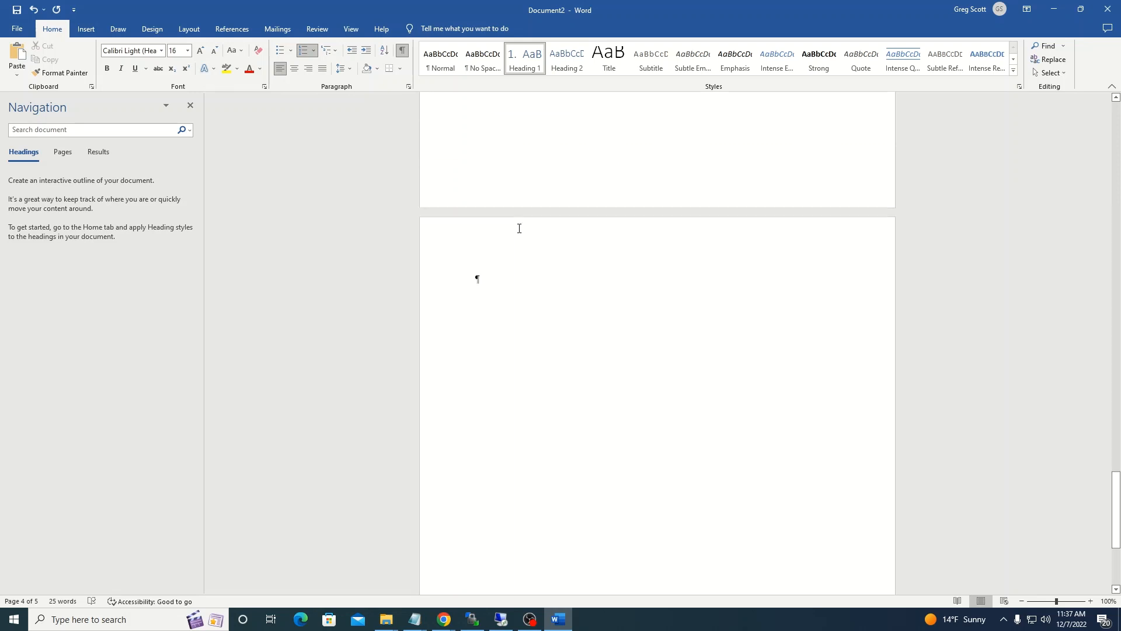
{"action": "left_click", "coordinate": [476, 264]}
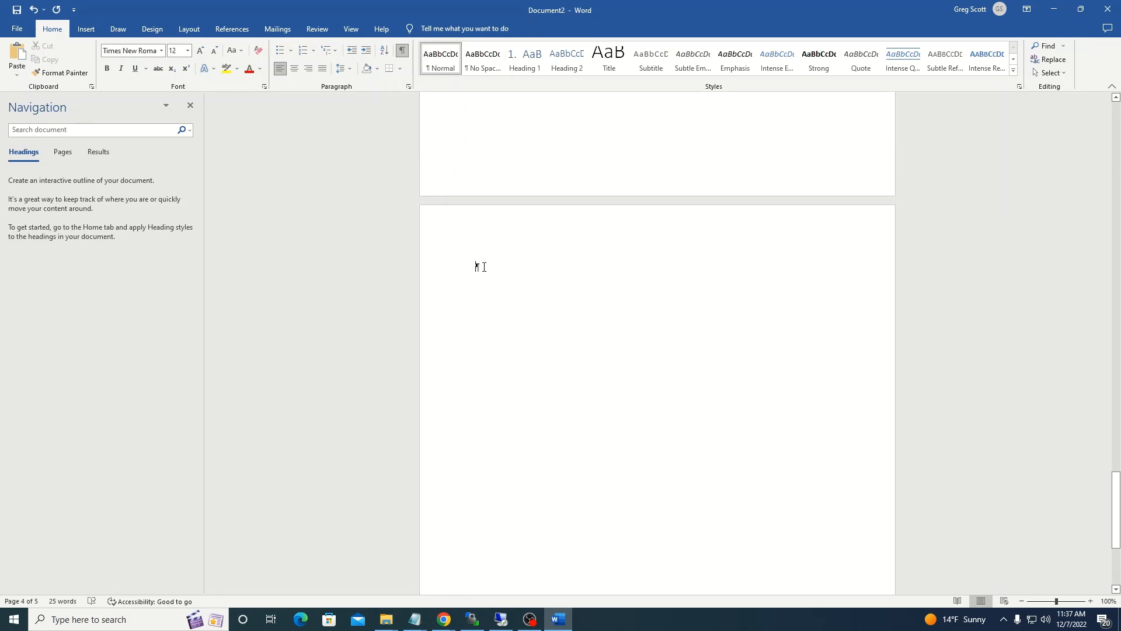
{"action": "left_click", "coordinate": [525, 64]}
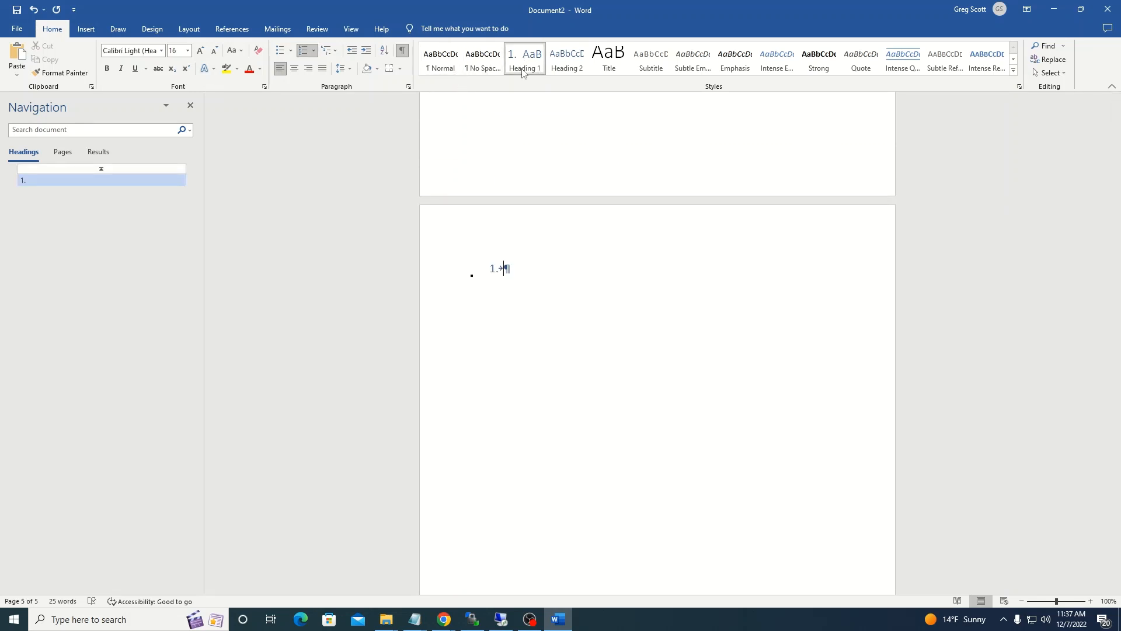
{"action": "type", "text": "My First Chap"}
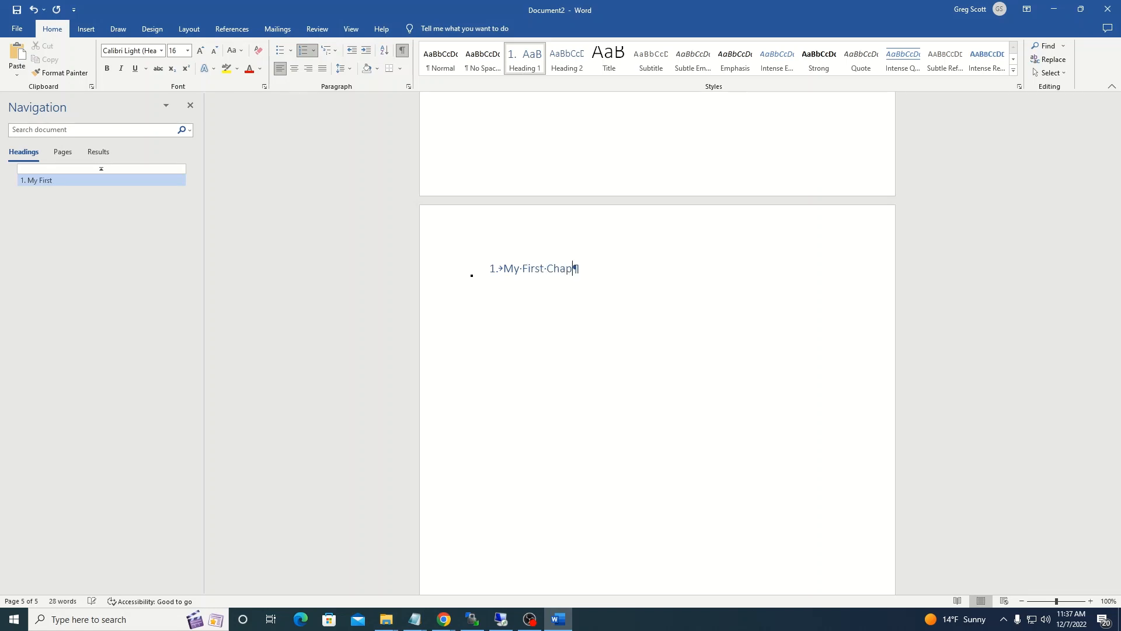
{"action": "type", "text": "ter"}
{"action": "key", "text": "Return"}
Write two body paragraphs under the chapter heading: "The first line of text." and "Here is the next paragraph."
{"action": "type", "text": "The"}
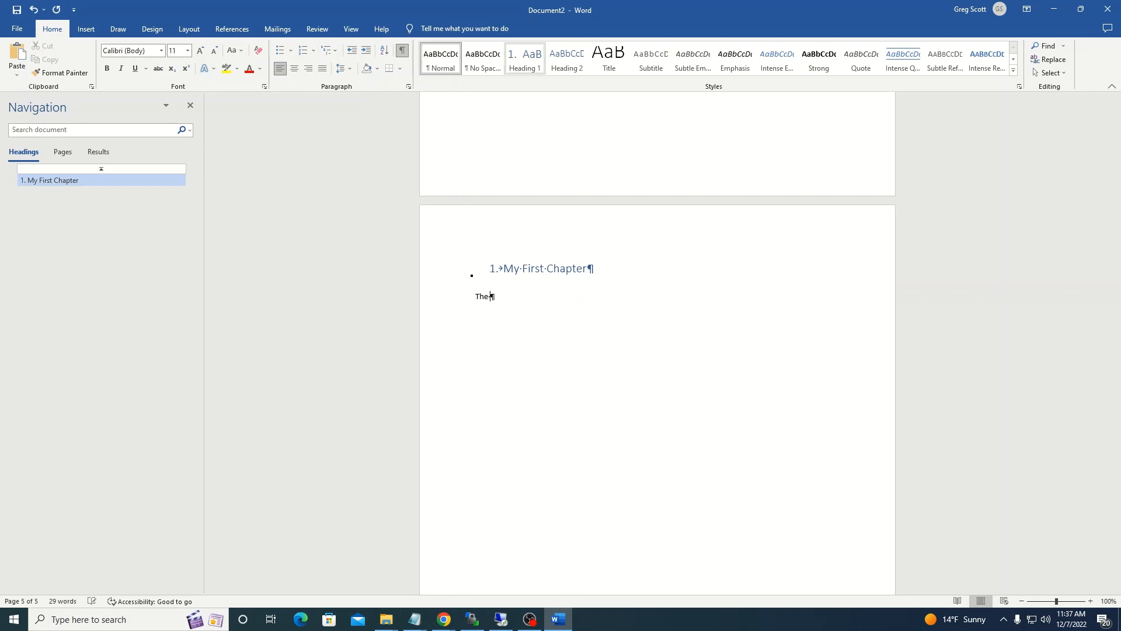
{"action": "type", "text": " first line of the"}
{"action": "key", "text": "BackSpace"}
{"action": "key", "text": "BackSpace"}
{"action": "type", "text": "ext"}
{"action": "type", "text": "Here i"}
{"action": "type", "text": "s the next pa"}
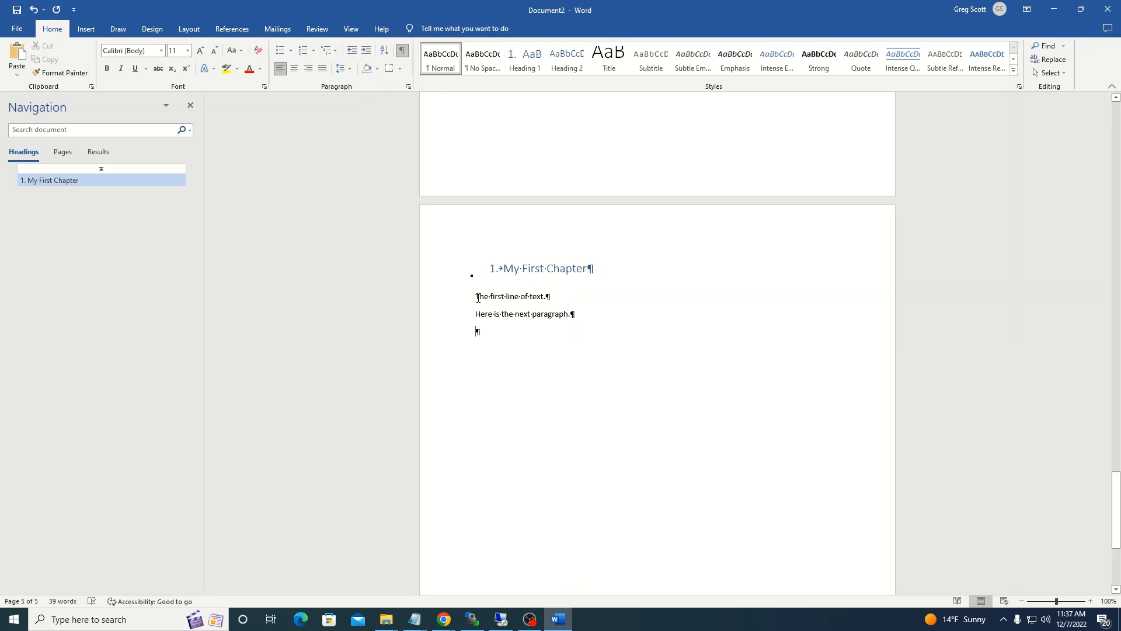
{"action": "mouse_move", "coordinate": [478, 299]}
{"action": "left_mouse_down"}
{"action": "mouse_move", "coordinate": [485, 315]}
{"action": "mouse_move", "coordinate": [576, 316]}
{"action": "mouse_move", "coordinate": [506, 316]}
{"action": "mouse_move", "coordinate": [477, 297]}
{"action": "left_mouse_up"}
Open the Section 1 footer for editing at the end of the dedication page
{"action": "scroll", "coordinate": [866, 279], "scroll_direction": "up", "scroll_amount": 10}
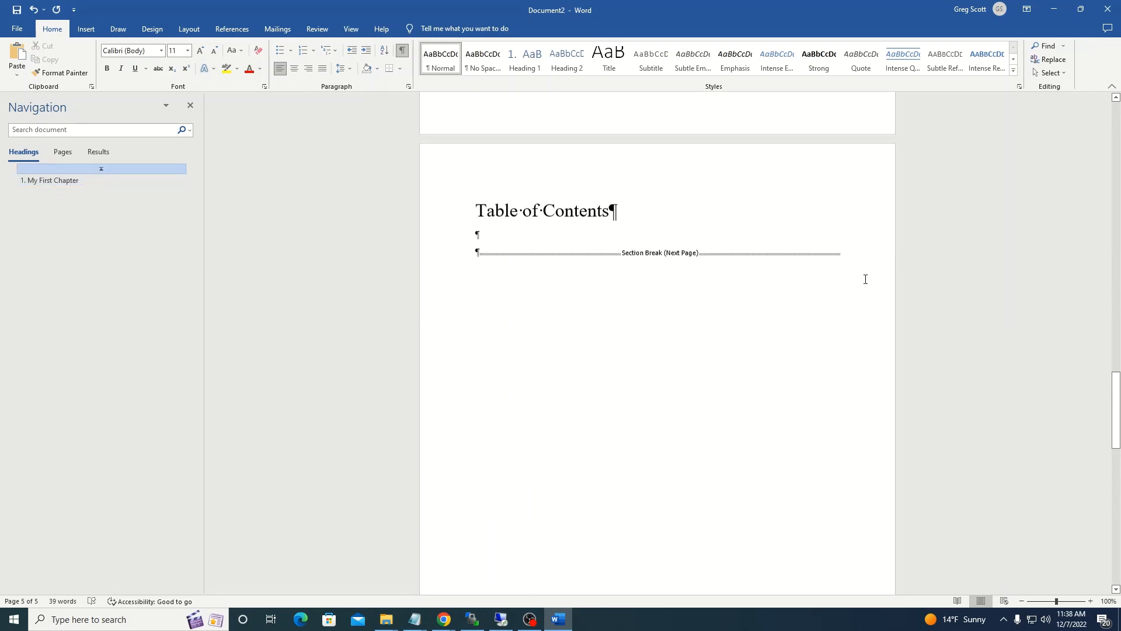
{"action": "scroll", "coordinate": [866, 279], "scroll_direction": "up", "scroll_amount": 12}
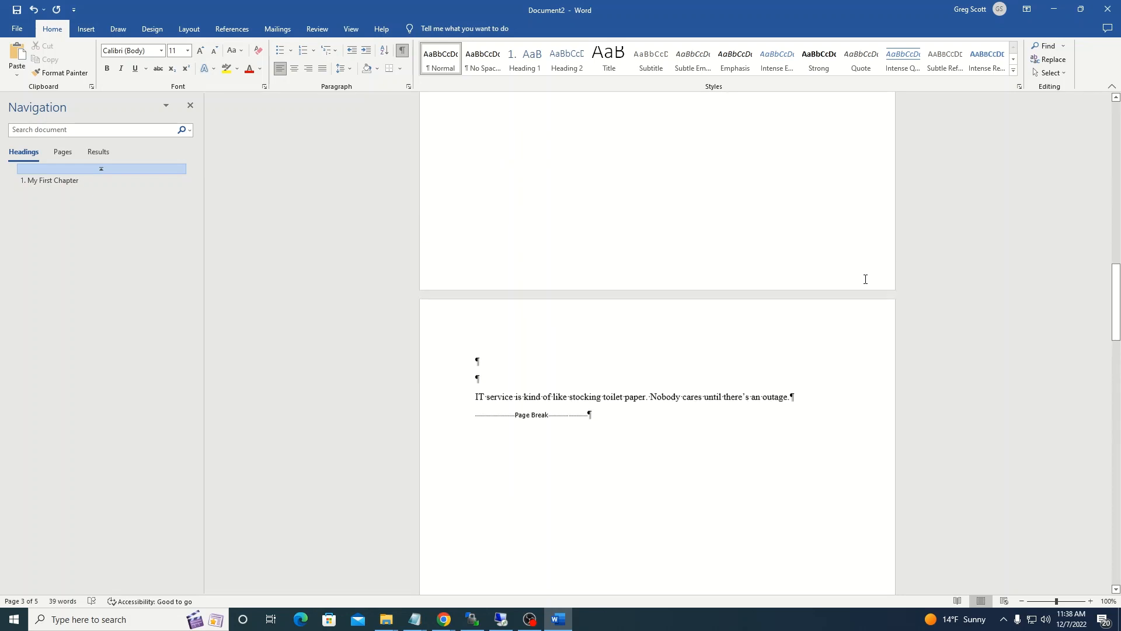
{"action": "scroll", "coordinate": [866, 279], "scroll_direction": "up", "scroll_amount": 10}
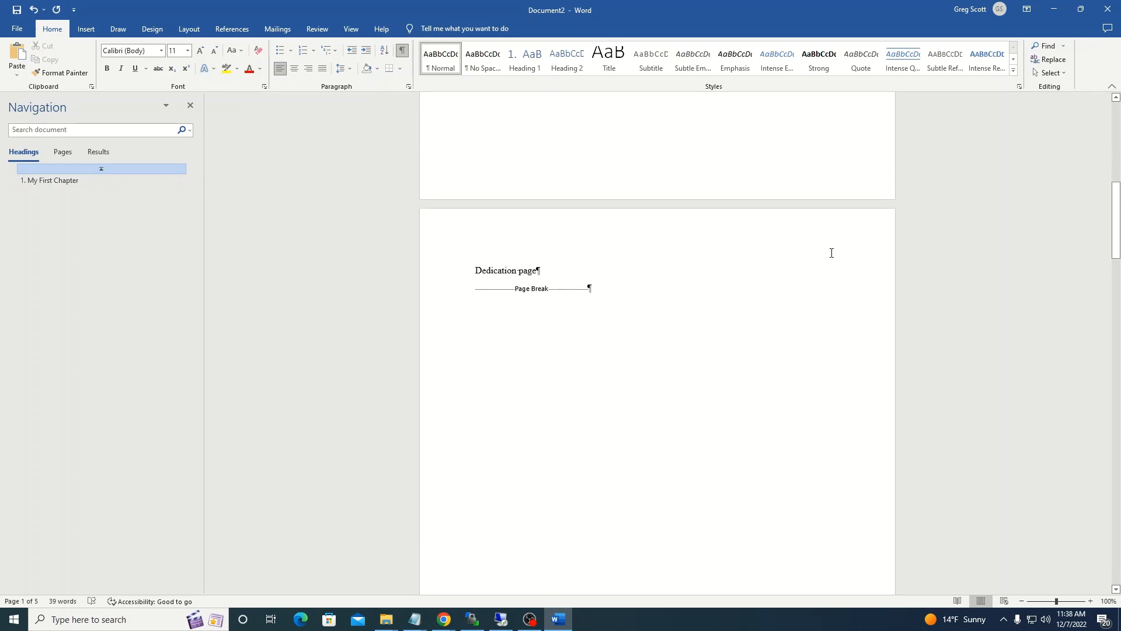
{"action": "scroll", "coordinate": [830, 252], "scroll_direction": "down", "scroll_amount": 8}
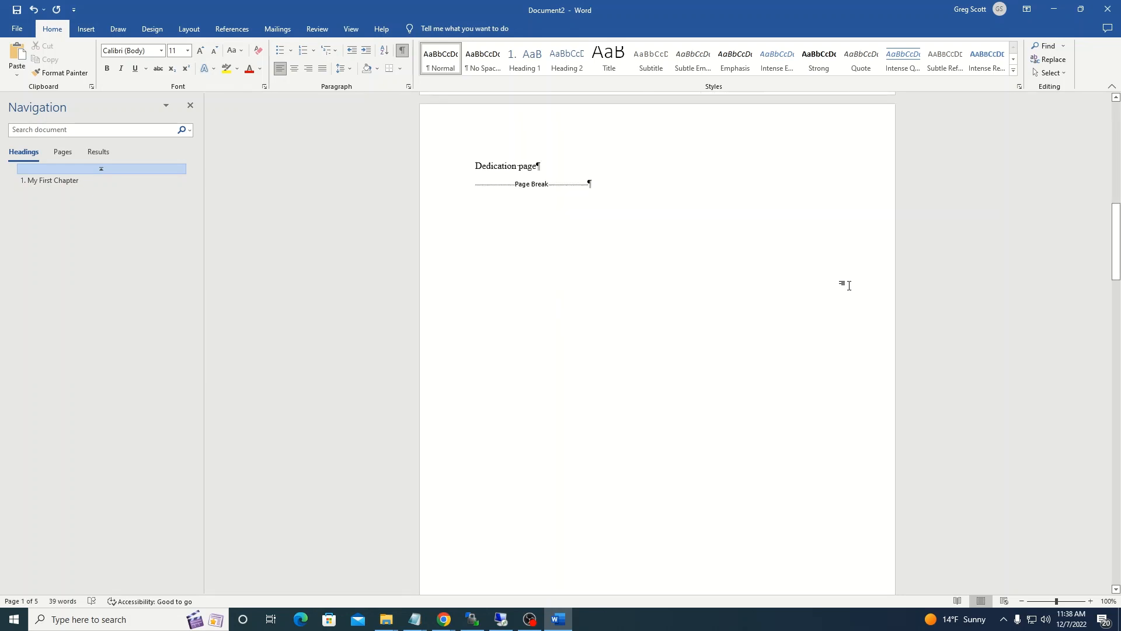
{"action": "scroll", "coordinate": [848, 285], "scroll_direction": "down", "scroll_amount": 2}
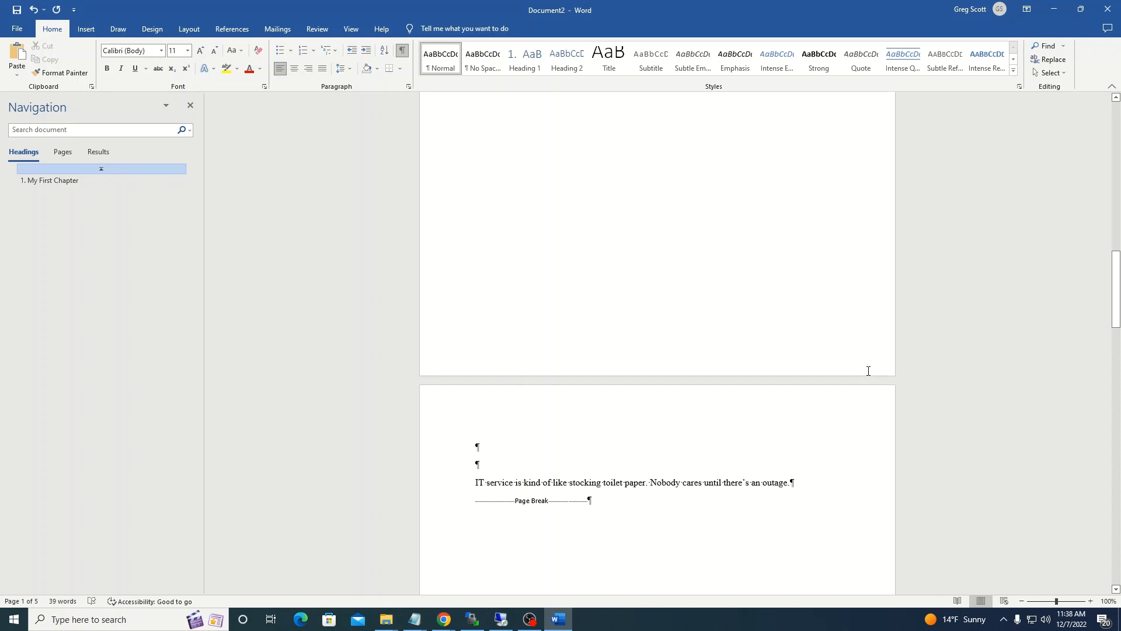
{"action": "double_click", "coordinate": [823, 365]}
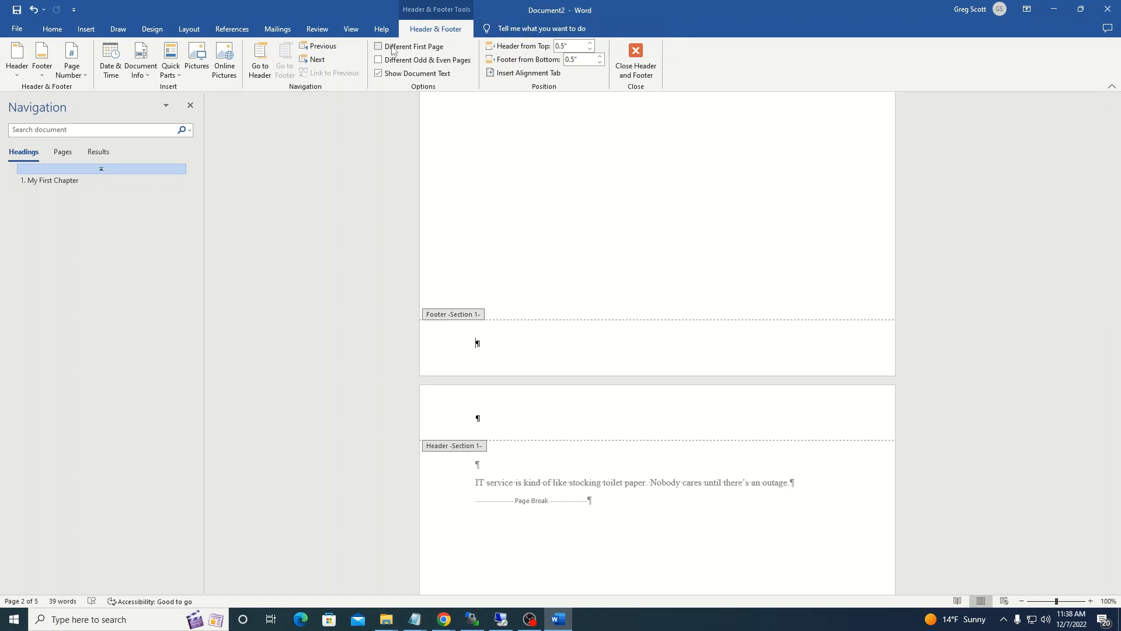
Find the page number commands by searching for "page num" and insert a Plain Number 3 page number at the bottom of the page
{"action": "left_click", "coordinate": [86, 29]}
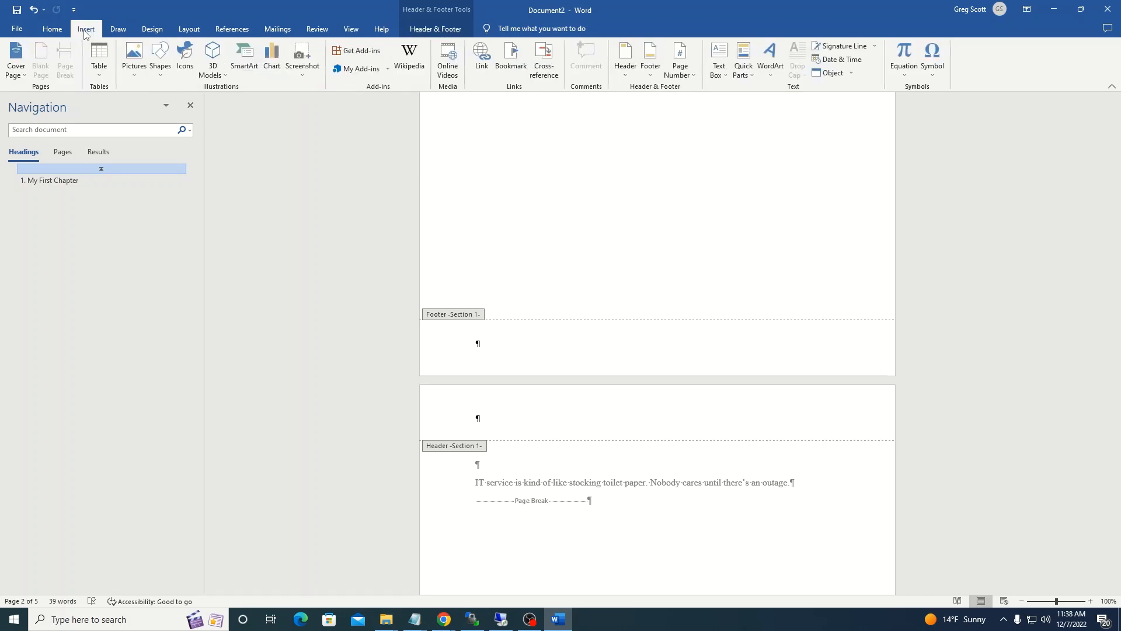
{"action": "left_click", "coordinate": [50, 30]}
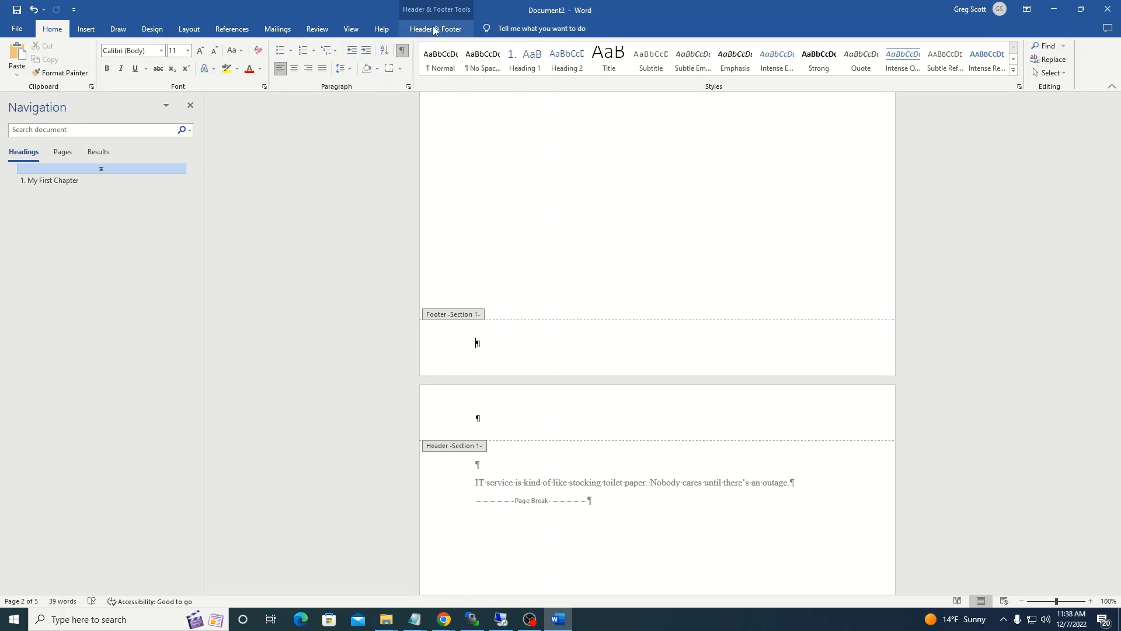
{"action": "left_click", "coordinate": [525, 25]}
{"action": "type", "text": "p"}
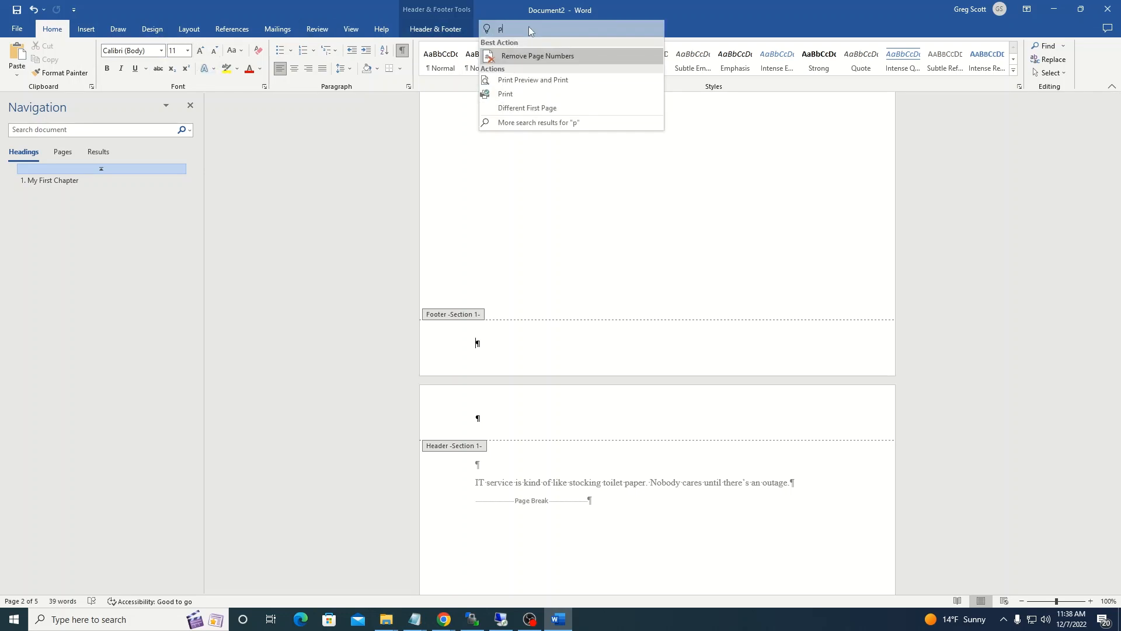
{"action": "type", "text": "age num"}
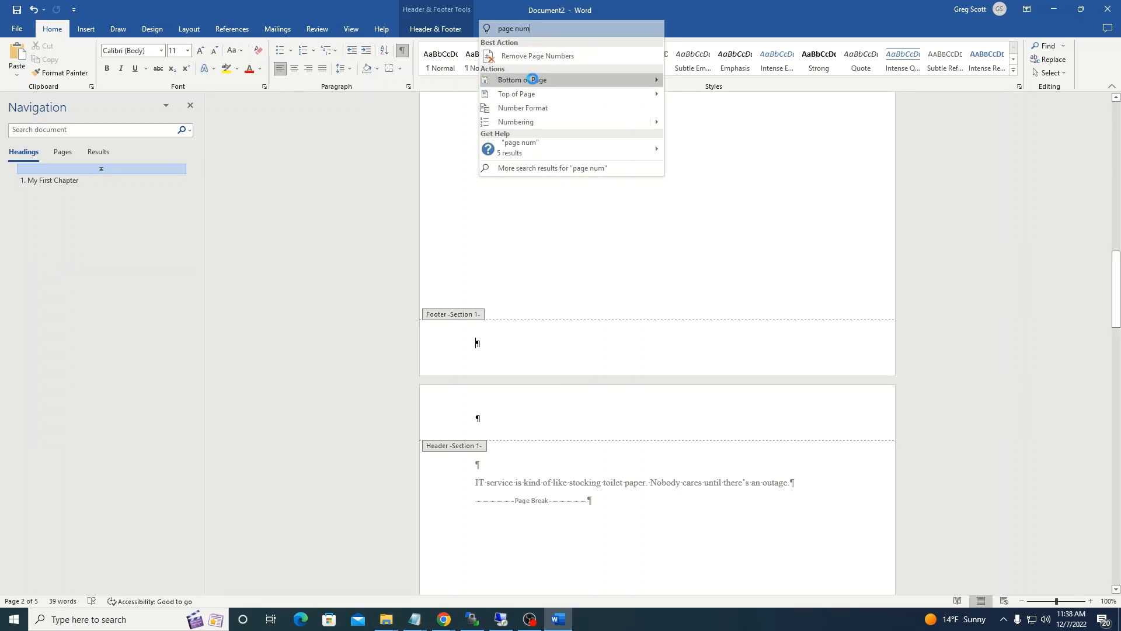
{"action": "mouse_move", "coordinate": [533, 81]}
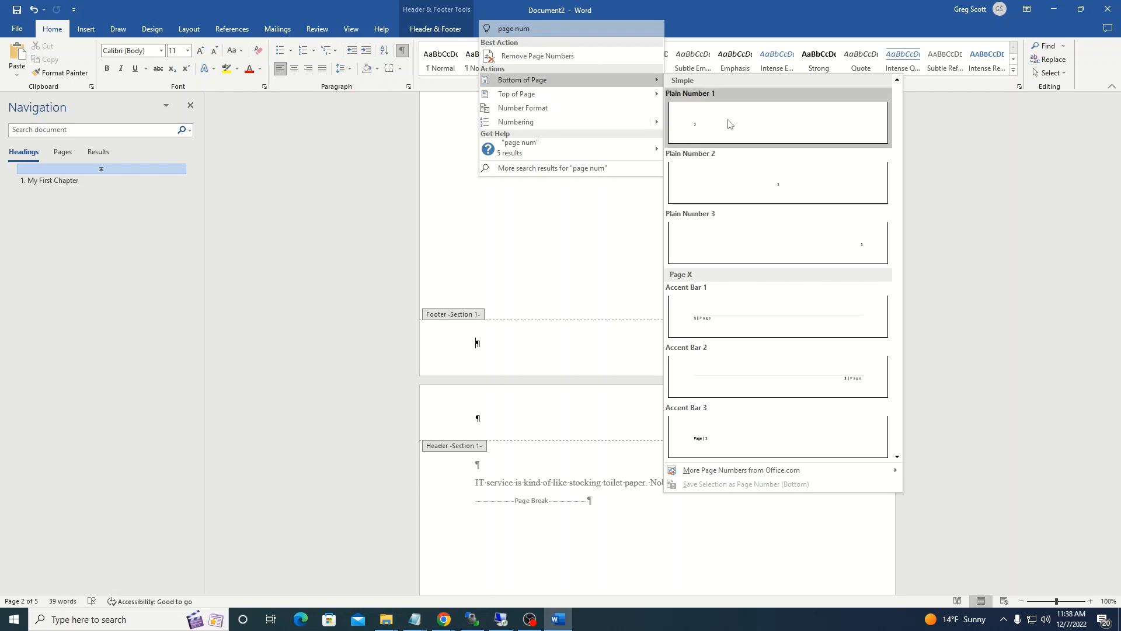
{"action": "left_click", "coordinate": [792, 236]}
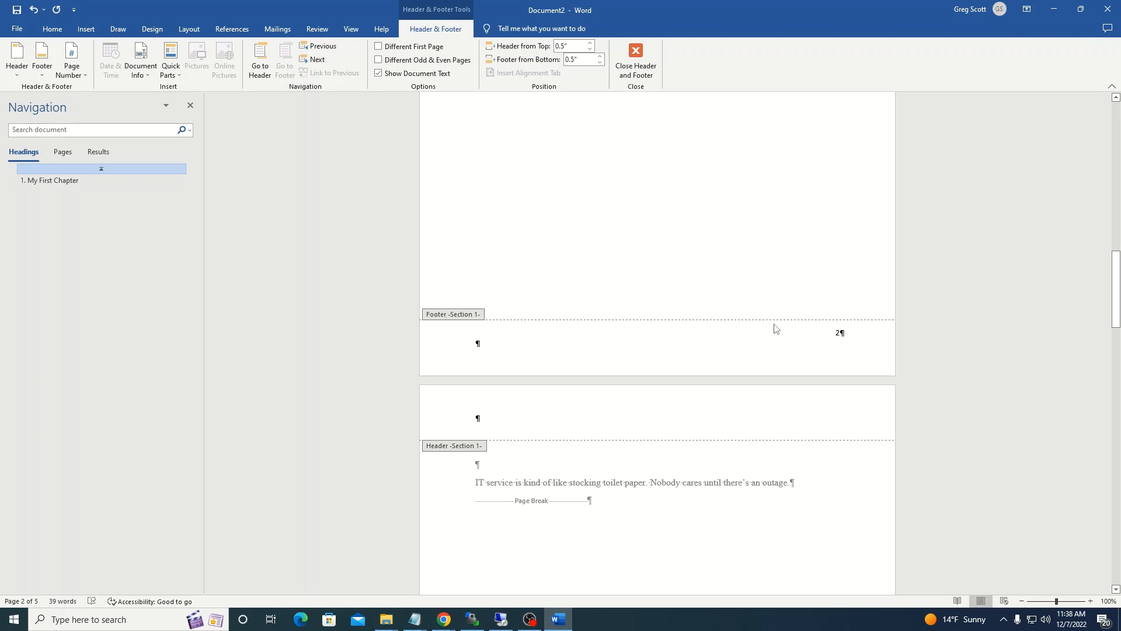
Examine the footer page numbers from the title page through the first chapter page in both sections
{"action": "scroll", "coordinate": [656, 250], "scroll_direction": "up", "scroll_amount": 8}
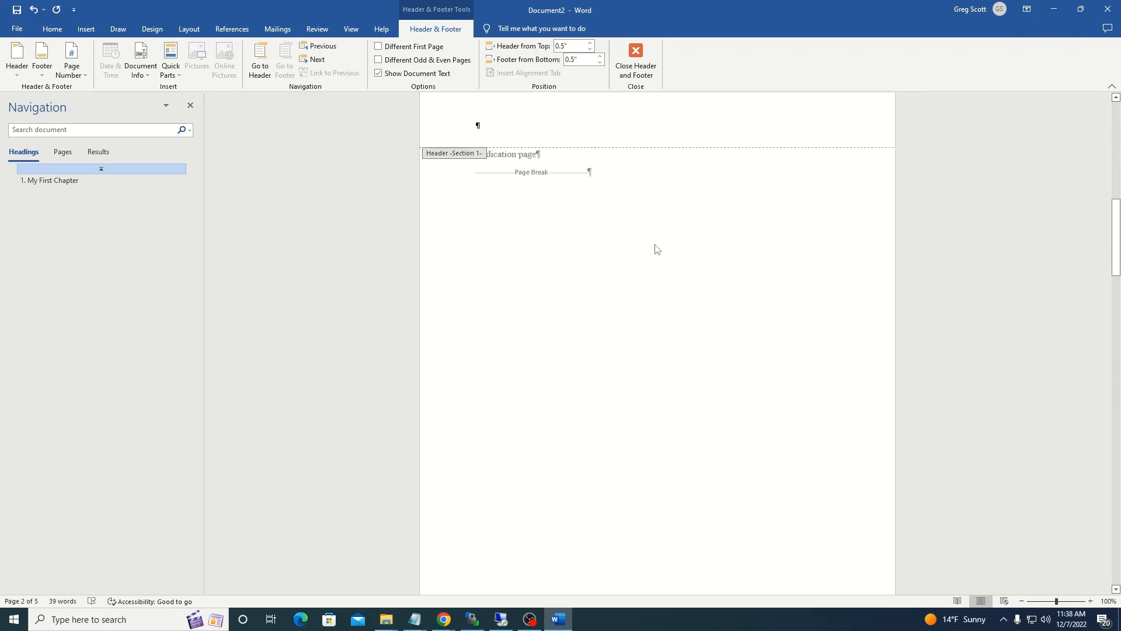
{"action": "scroll", "coordinate": [656, 250], "scroll_direction": "up", "scroll_amount": 8}
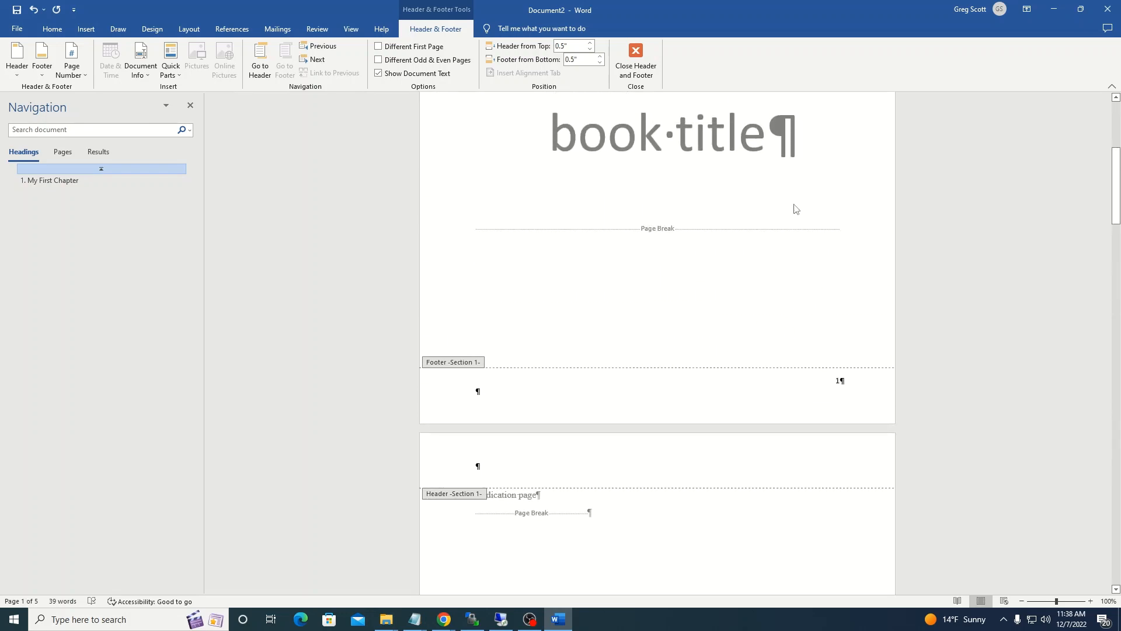
{"action": "scroll", "coordinate": [715, 161], "scroll_direction": "up", "scroll_amount": 2}
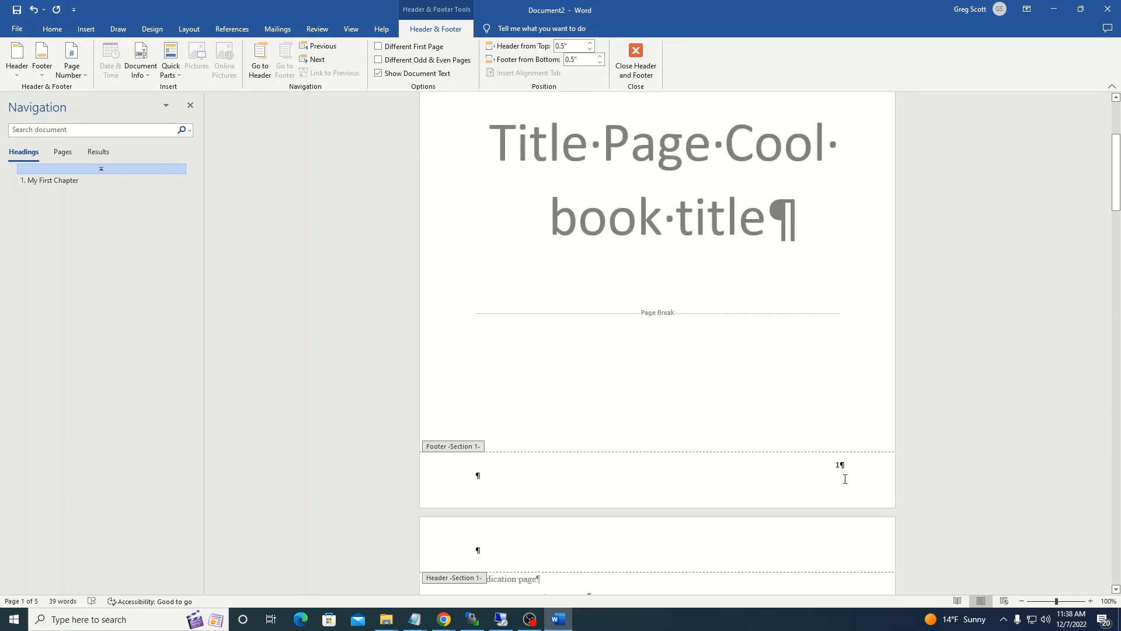
{"action": "scroll", "coordinate": [808, 388], "scroll_direction": "down", "scroll_amount": 14}
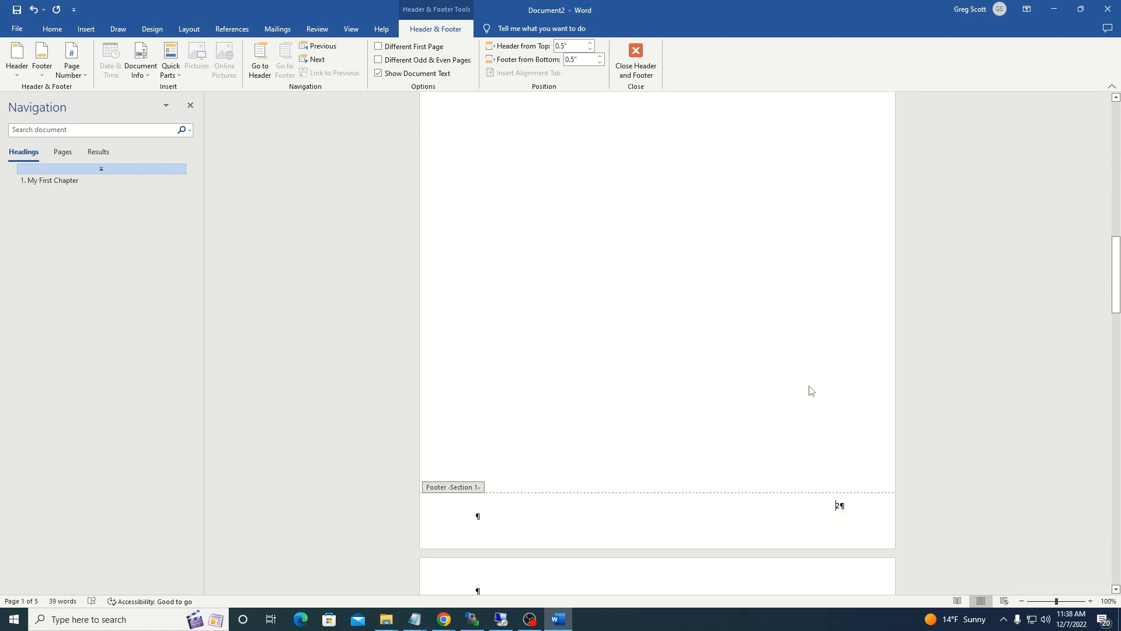
{"action": "scroll", "coordinate": [811, 390], "scroll_direction": "down", "scroll_amount": 20}
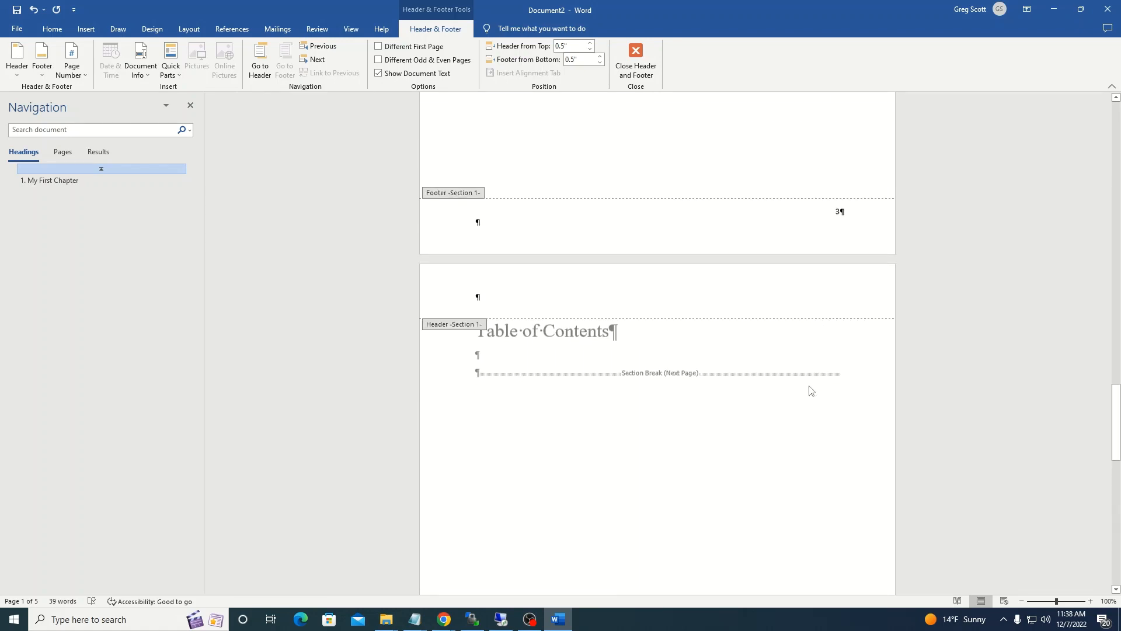
{"action": "scroll", "coordinate": [811, 390], "scroll_direction": "down", "scroll_amount": 2}
{"action": "scroll", "coordinate": [765, 173], "scroll_direction": "up", "scroll_amount": 1}
{"action": "scroll", "coordinate": [771, 171], "scroll_direction": "down", "scroll_amount": 12}
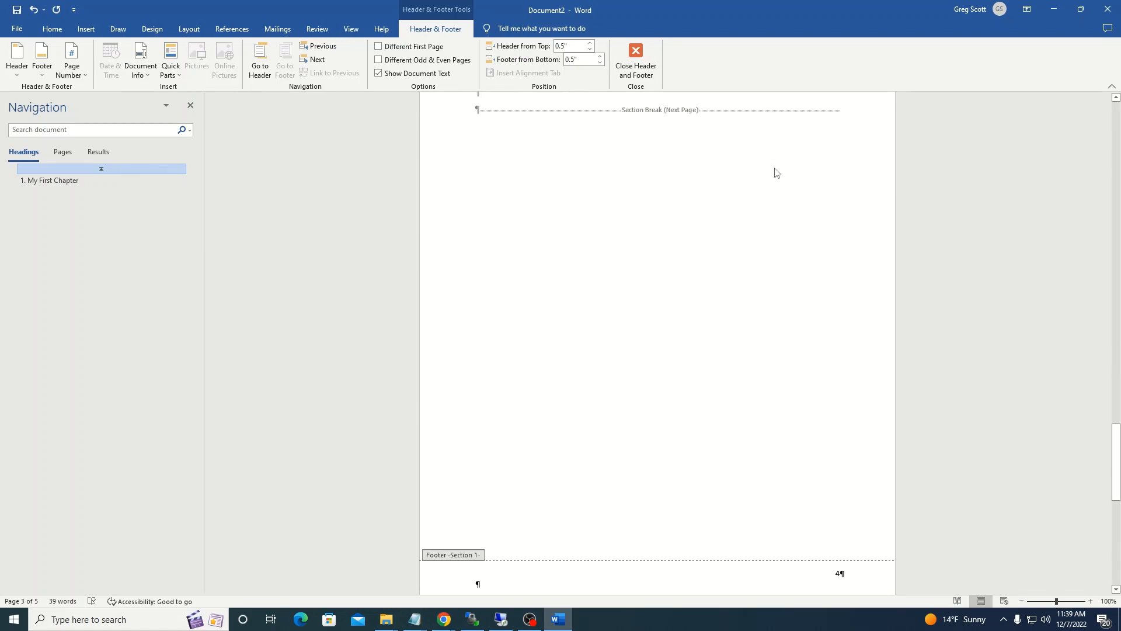
{"action": "scroll", "coordinate": [475, 150], "scroll_direction": "up", "scroll_amount": 1}
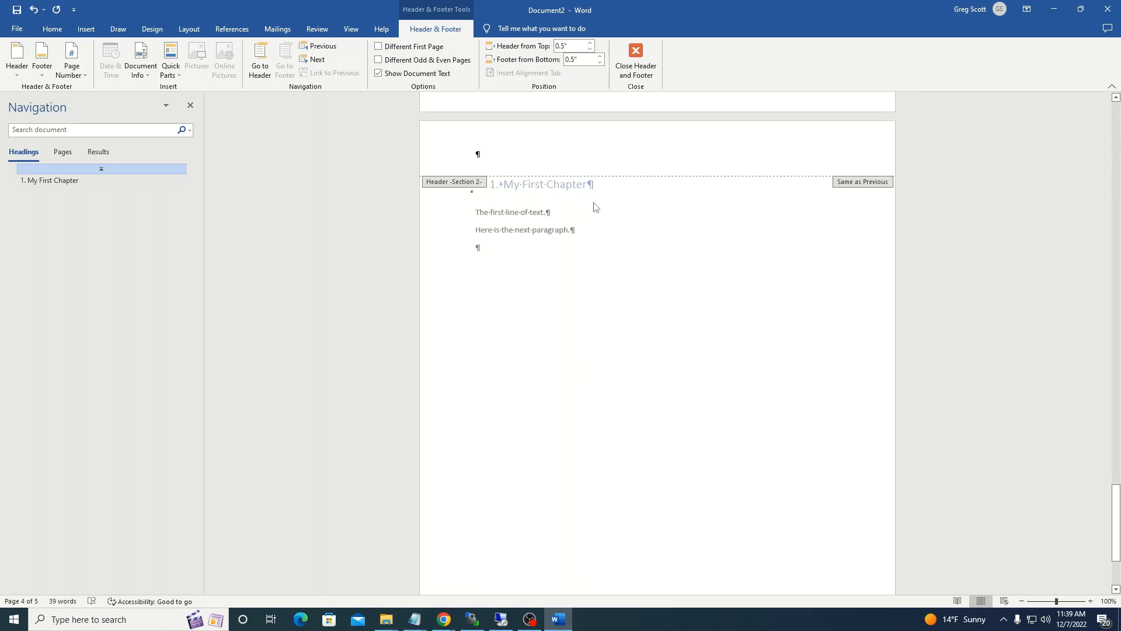
{"action": "scroll", "coordinate": [593, 205], "scroll_direction": "up", "scroll_amount": 1}
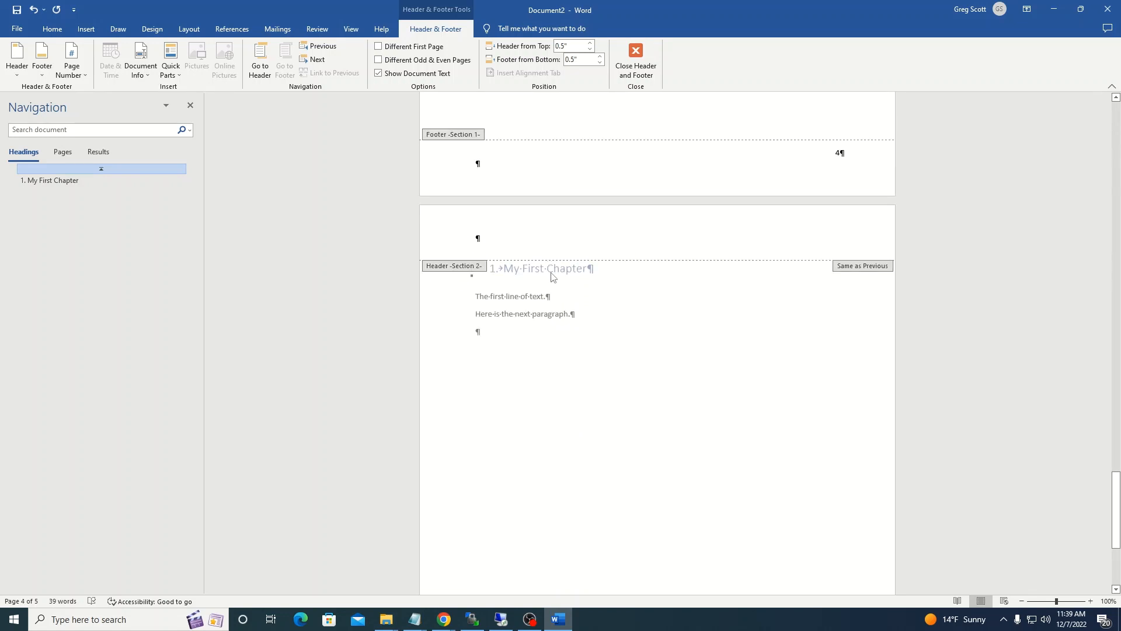
{"action": "scroll", "coordinate": [785, 294], "scroll_direction": "down", "scroll_amount": 4}
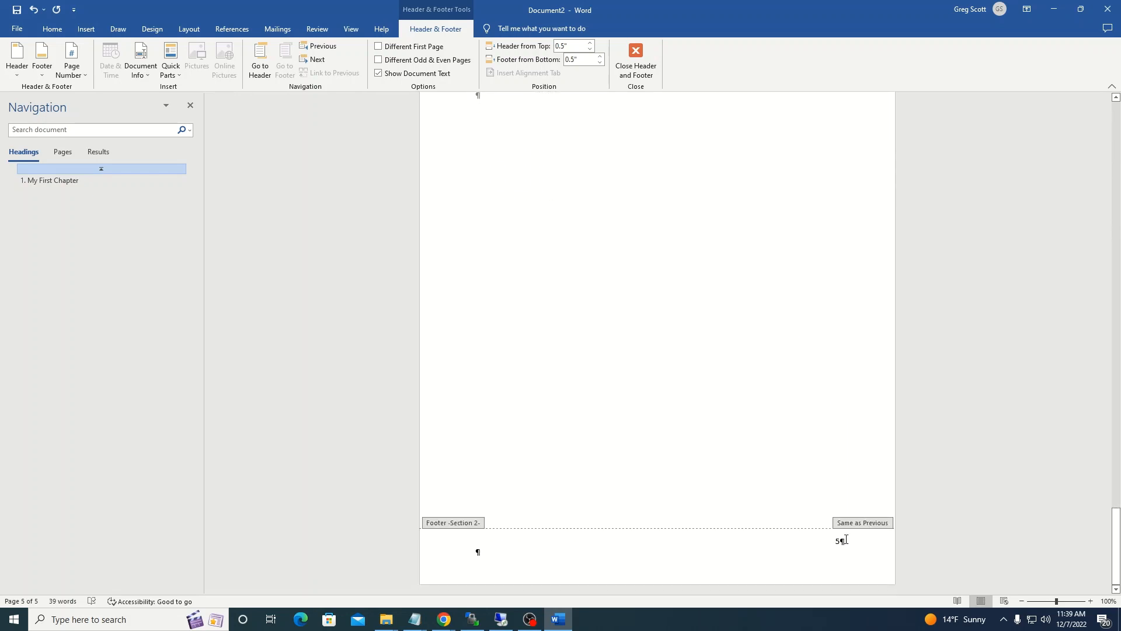
Format the Section 1 page numbers as lowercase Roman numerals (i, ii, iii, ...) starting at i
{"action": "scroll", "coordinate": [808, 396], "scroll_direction": "up", "scroll_amount": 15}
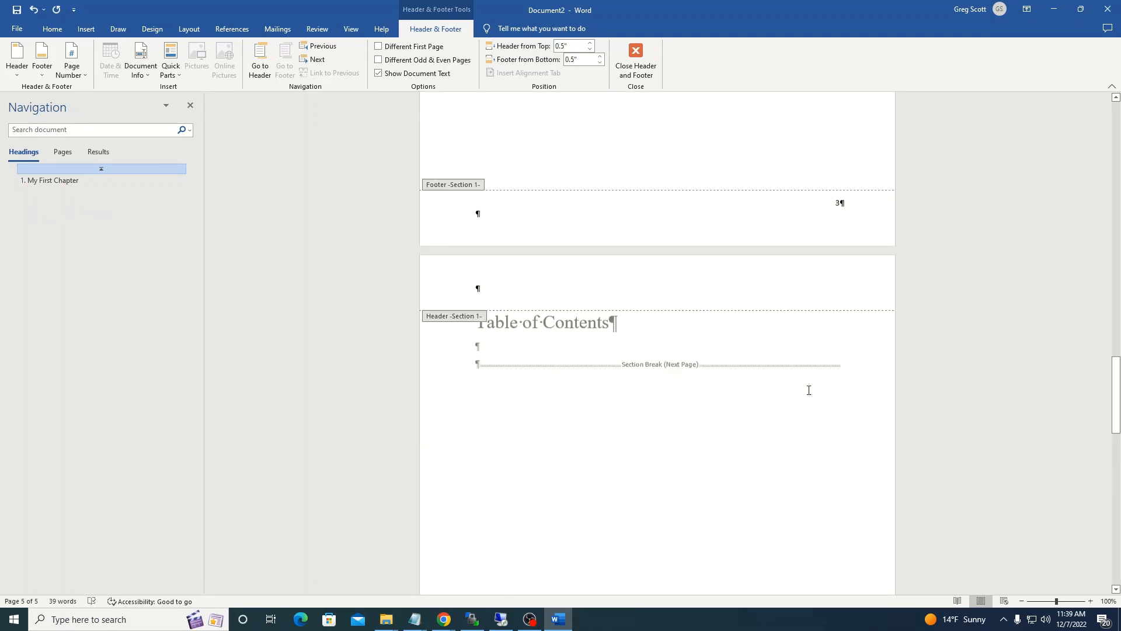
{"action": "scroll", "coordinate": [815, 374], "scroll_direction": "up", "scroll_amount": 3}
{"action": "left_click", "coordinate": [838, 354]}
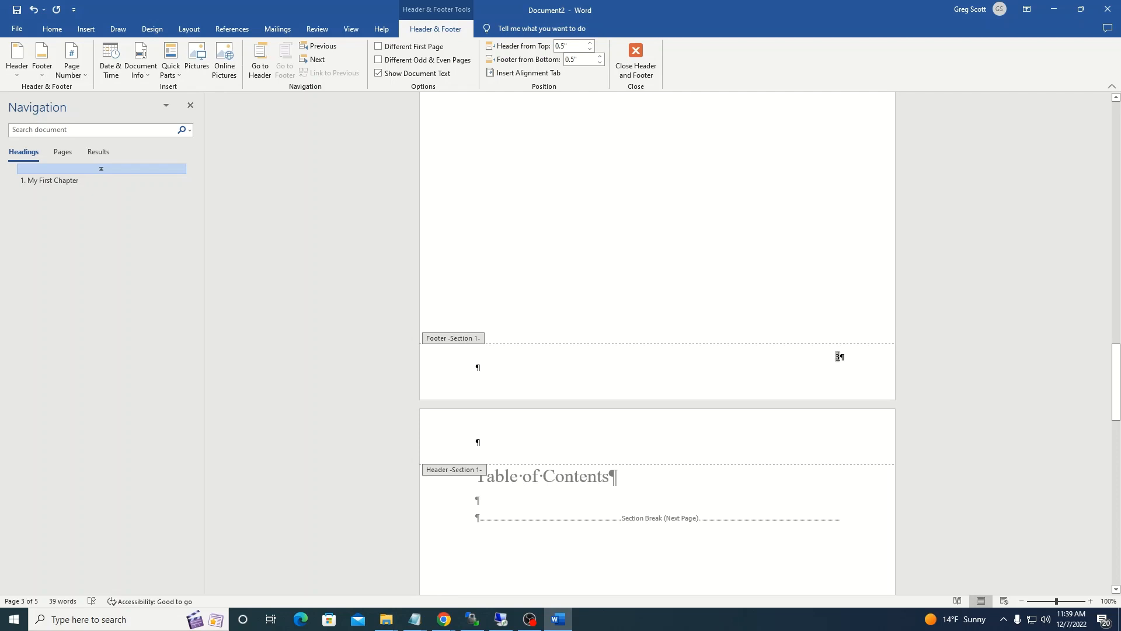
{"action": "right_click", "coordinate": [837, 356]}
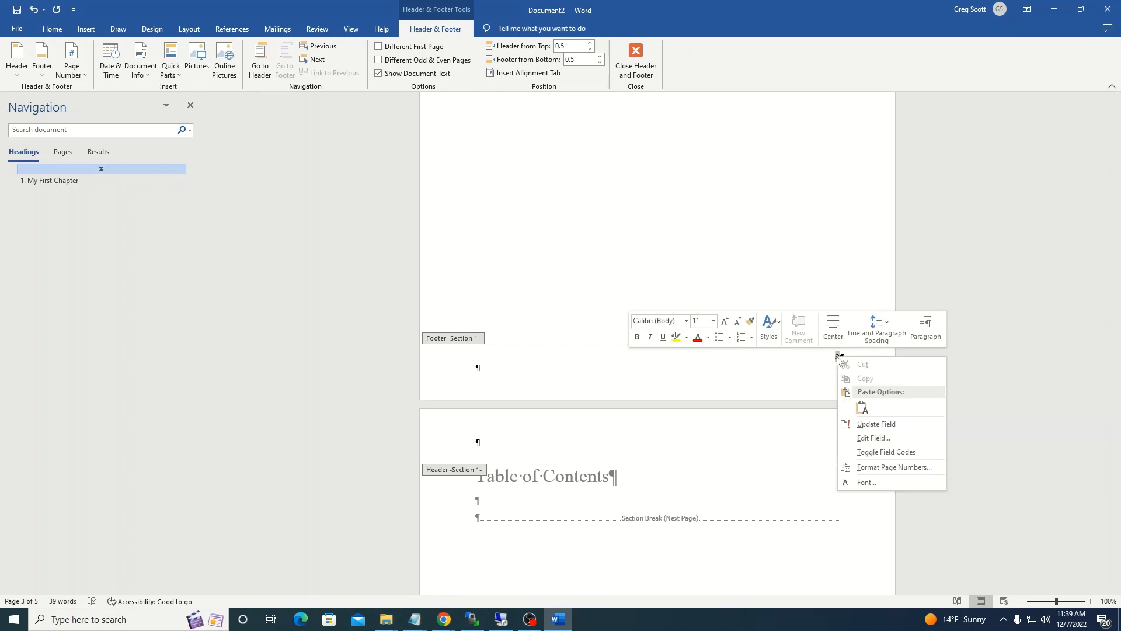
{"action": "left_click", "coordinate": [871, 467]}
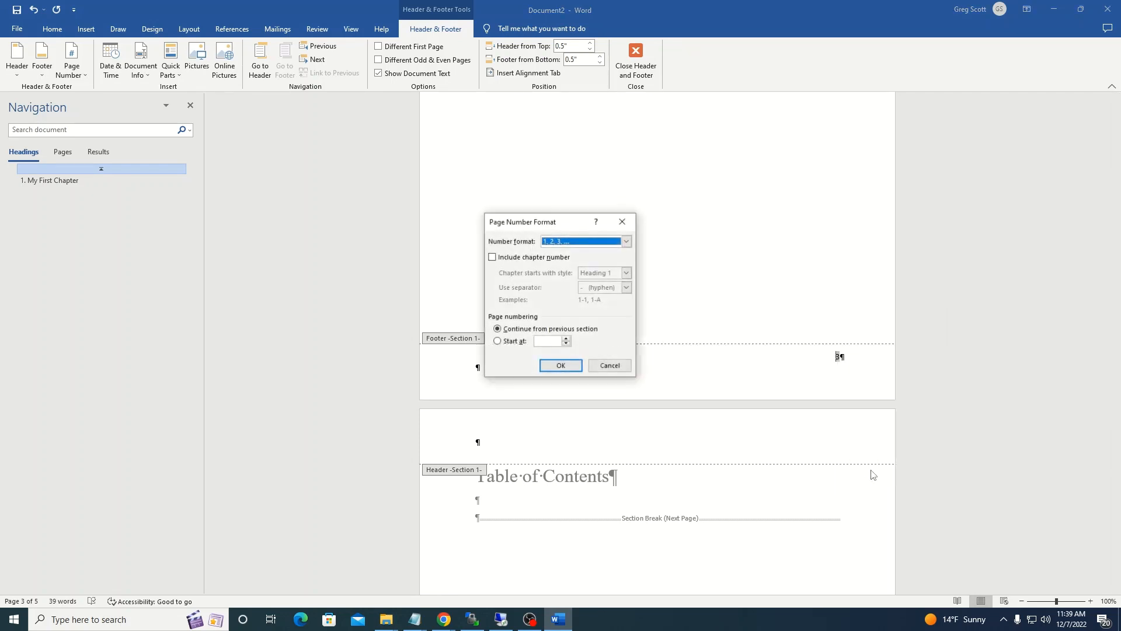
{"action": "left_click", "coordinate": [604, 243]}
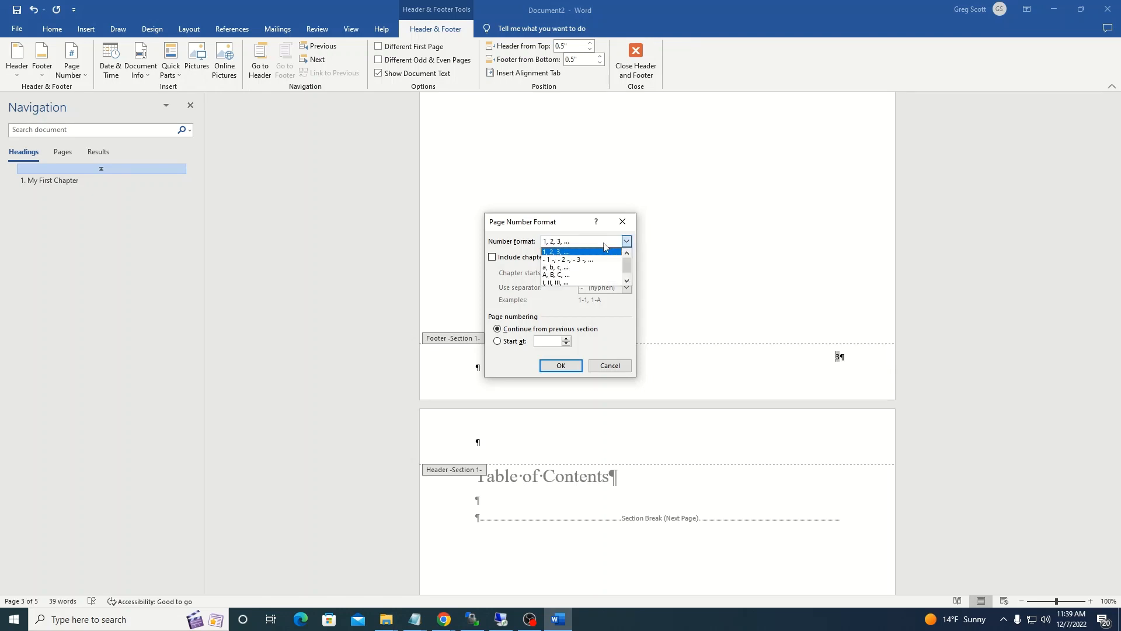
{"action": "left_click", "coordinate": [550, 282]}
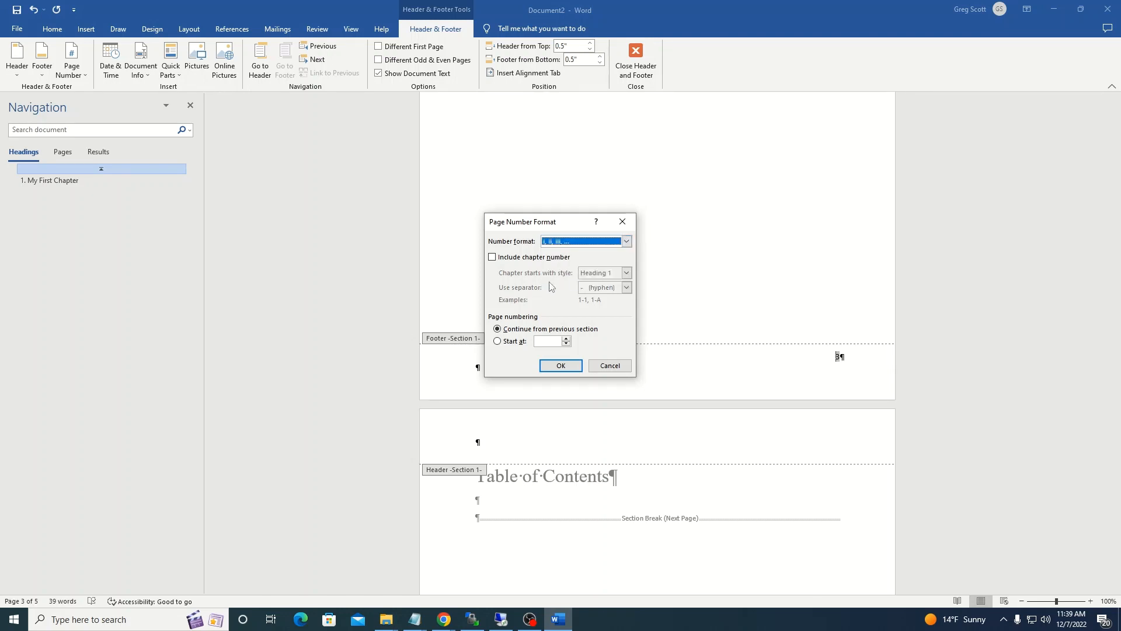
{"action": "left_click", "coordinate": [498, 342]}
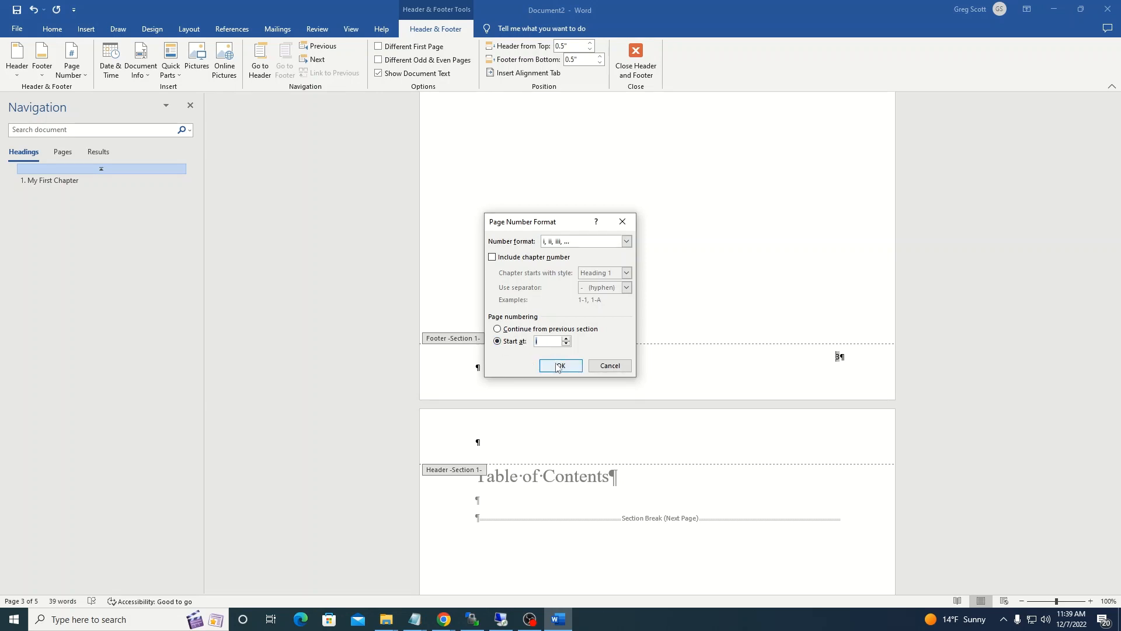
{"action": "left_click", "coordinate": [560, 366]}
{"action": "scroll", "coordinate": [775, 368], "scroll_direction": "down", "scroll_amount": 6}
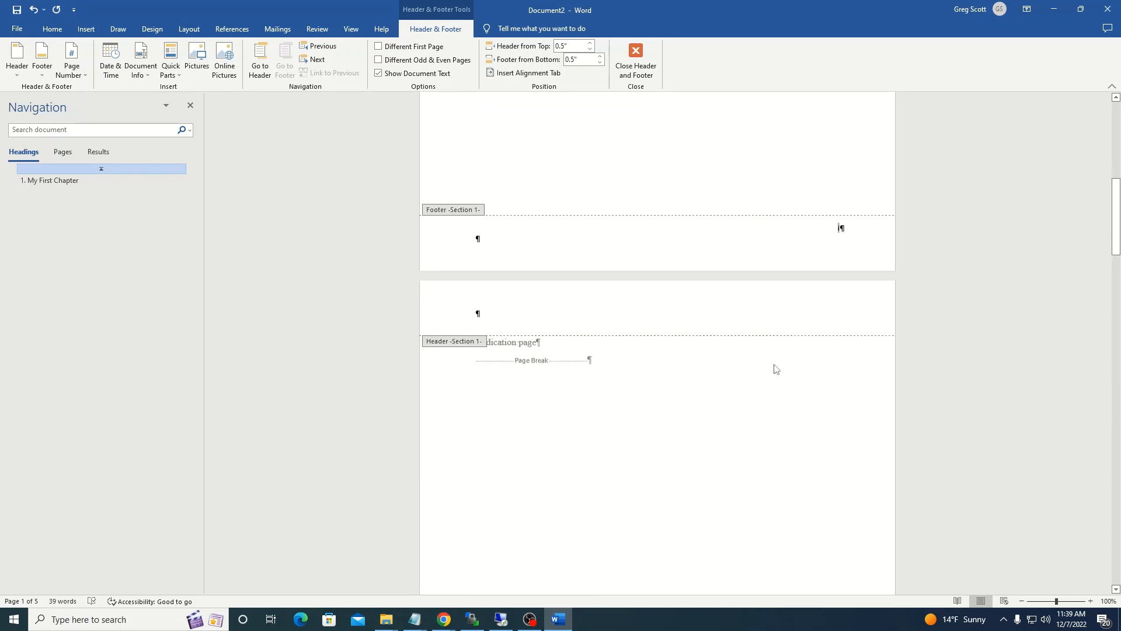
Turn on a different first page for Section 1 so the title page's footer carries no page number
{"action": "scroll", "coordinate": [776, 368], "scroll_direction": "up", "scroll_amount": 10}
{"action": "scroll", "coordinate": [775, 368], "scroll_direction": "down", "scroll_amount": 7}
{"action": "scroll", "coordinate": [775, 368], "scroll_direction": "up", "scroll_amount": 4}
{"action": "scroll", "coordinate": [775, 365], "scroll_direction": "down", "scroll_amount": 10}
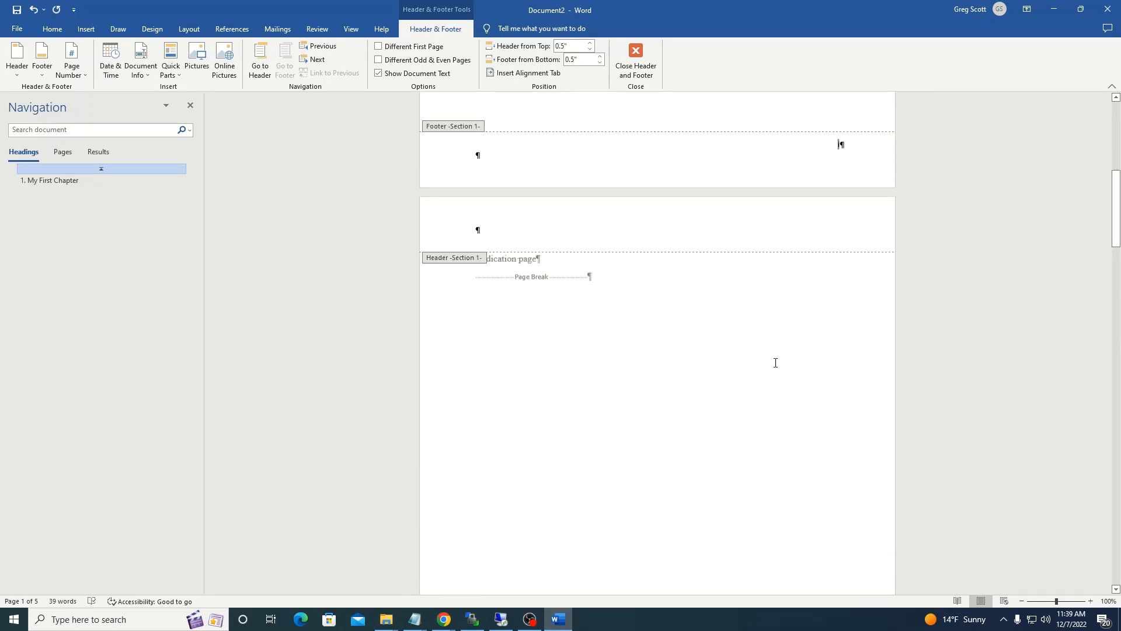
{"action": "scroll", "coordinate": [775, 363], "scroll_direction": "up", "scroll_amount": 6}
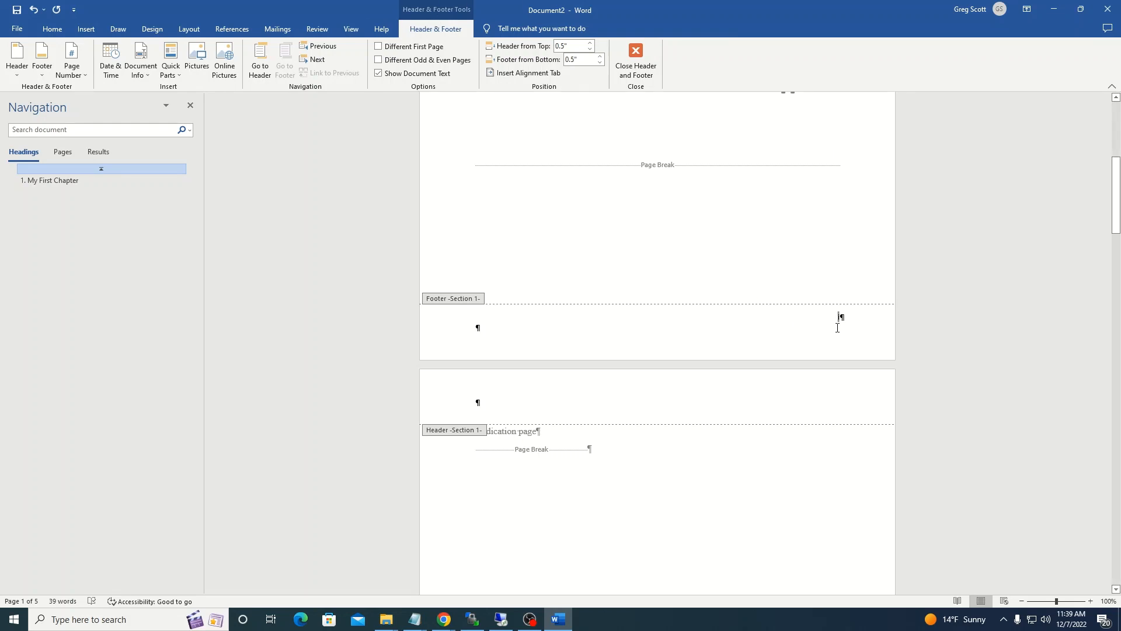
{"action": "left_click", "coordinate": [379, 47]}
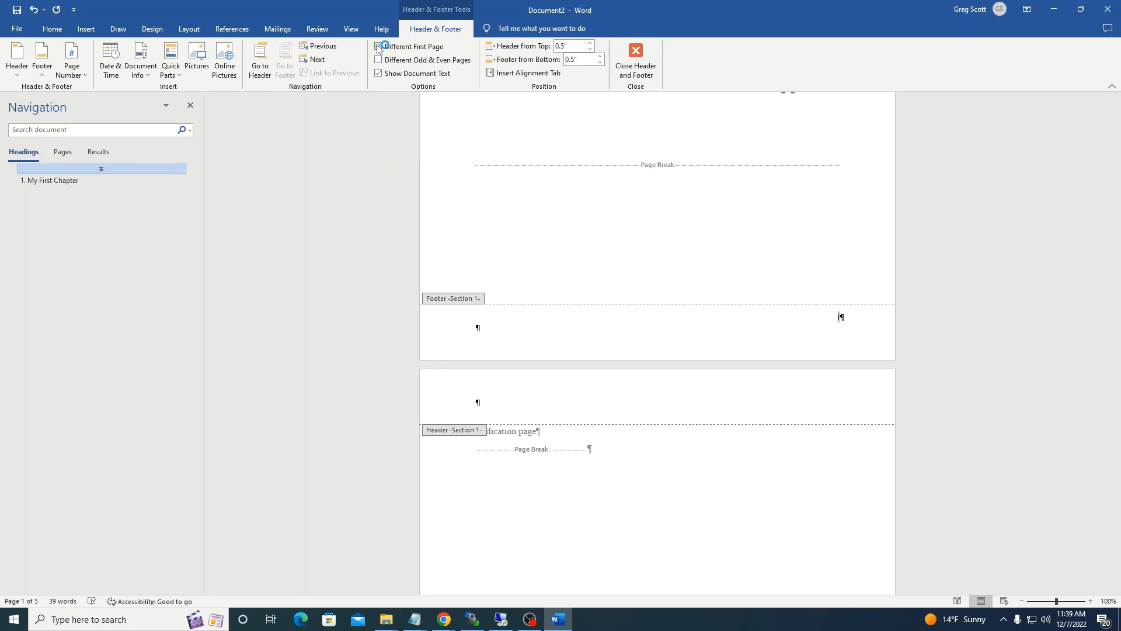
Restart the Section 2 page numbering at 1 instead of continuing from the previous section, and return to the chapter's body text
{"action": "scroll", "coordinate": [845, 472], "scroll_direction": "down", "scroll_amount": 3}
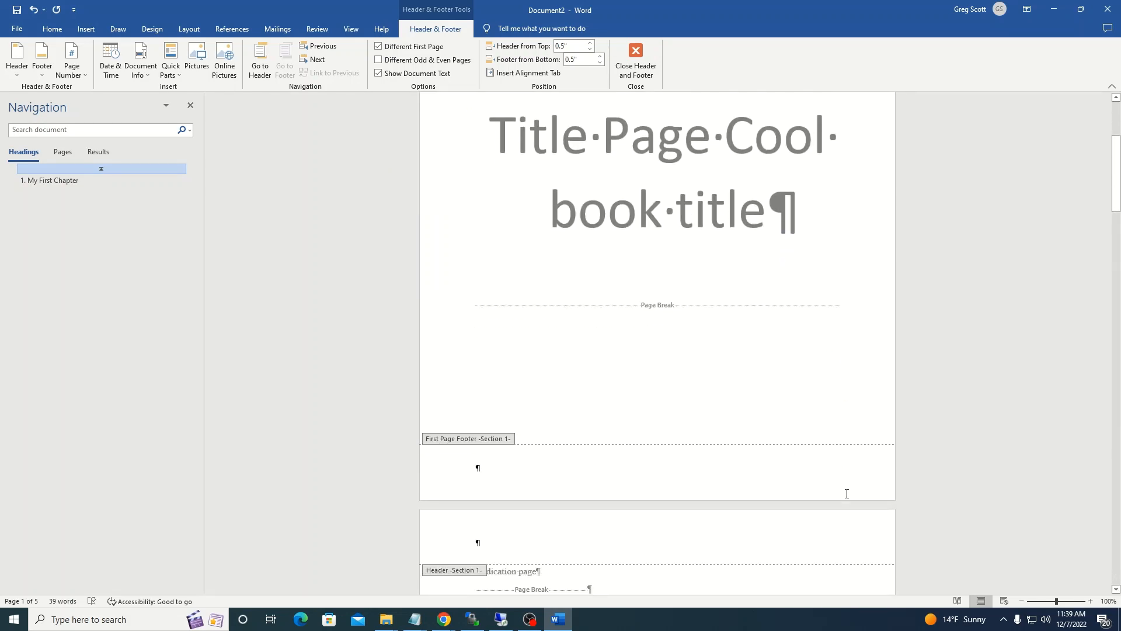
{"action": "scroll", "coordinate": [847, 494], "scroll_direction": "down", "scroll_amount": 5}
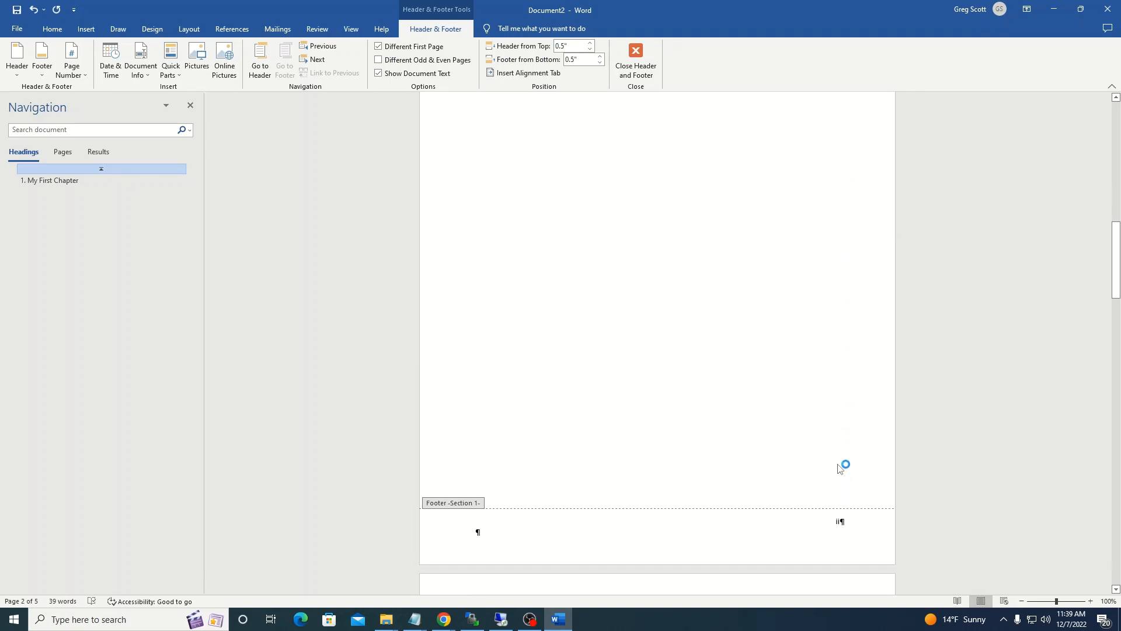
{"action": "scroll", "coordinate": [844, 524], "scroll_direction": "down", "scroll_amount": 5}
{"action": "scroll", "coordinate": [847, 523], "scroll_direction": "down", "scroll_amount": 13}
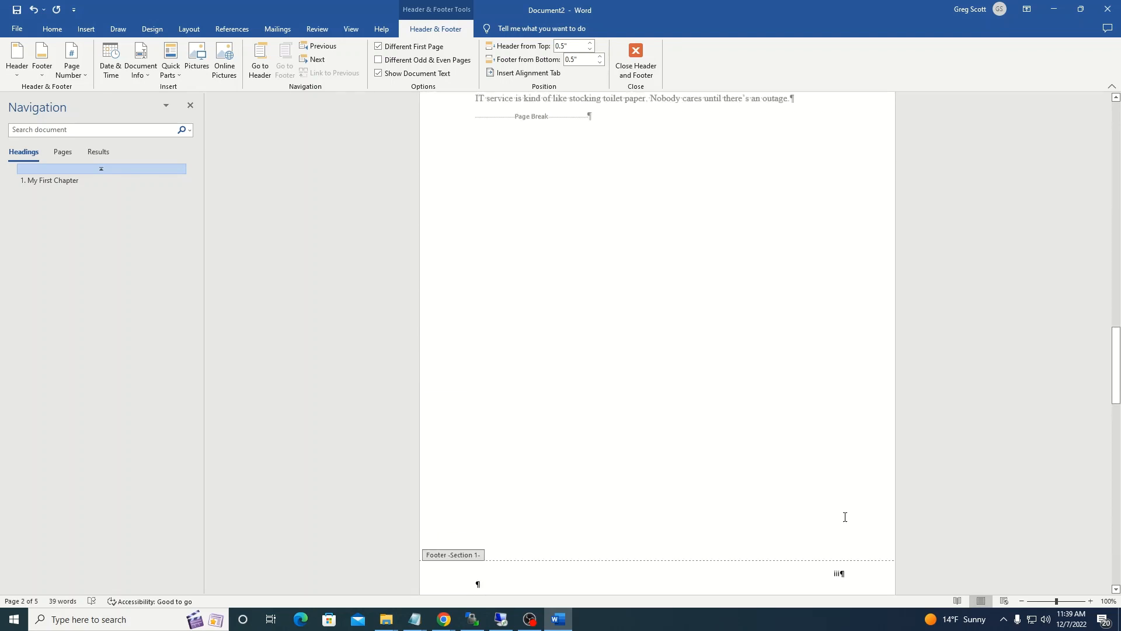
{"action": "scroll", "coordinate": [837, 494], "scroll_direction": "down", "scroll_amount": 5}
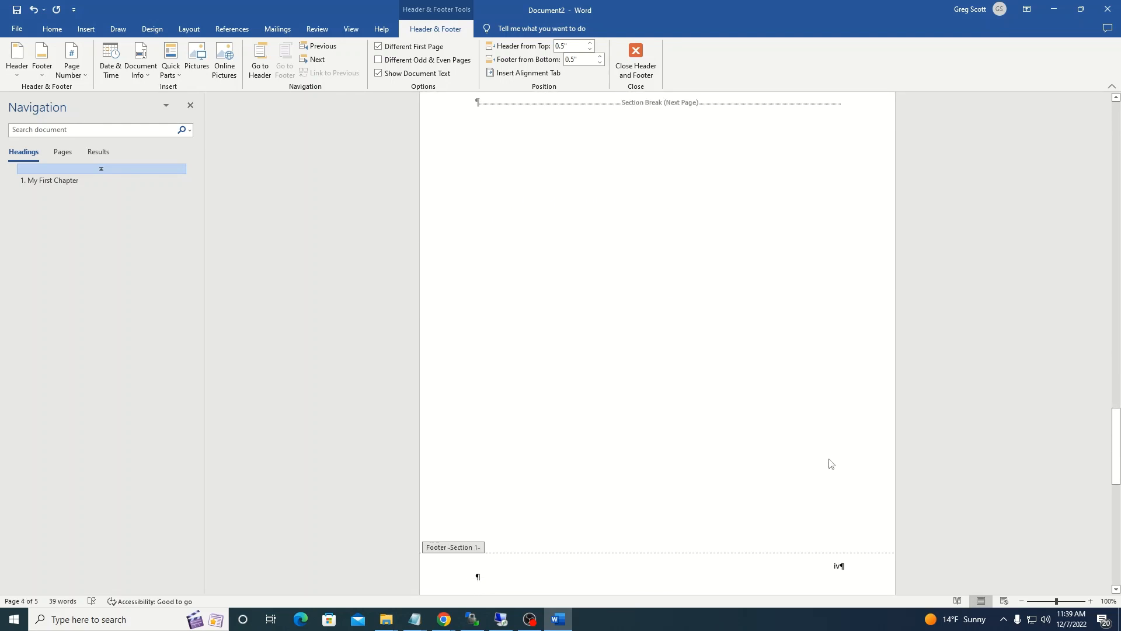
{"action": "scroll", "coordinate": [842, 412], "scroll_direction": "down", "scroll_amount": 8}
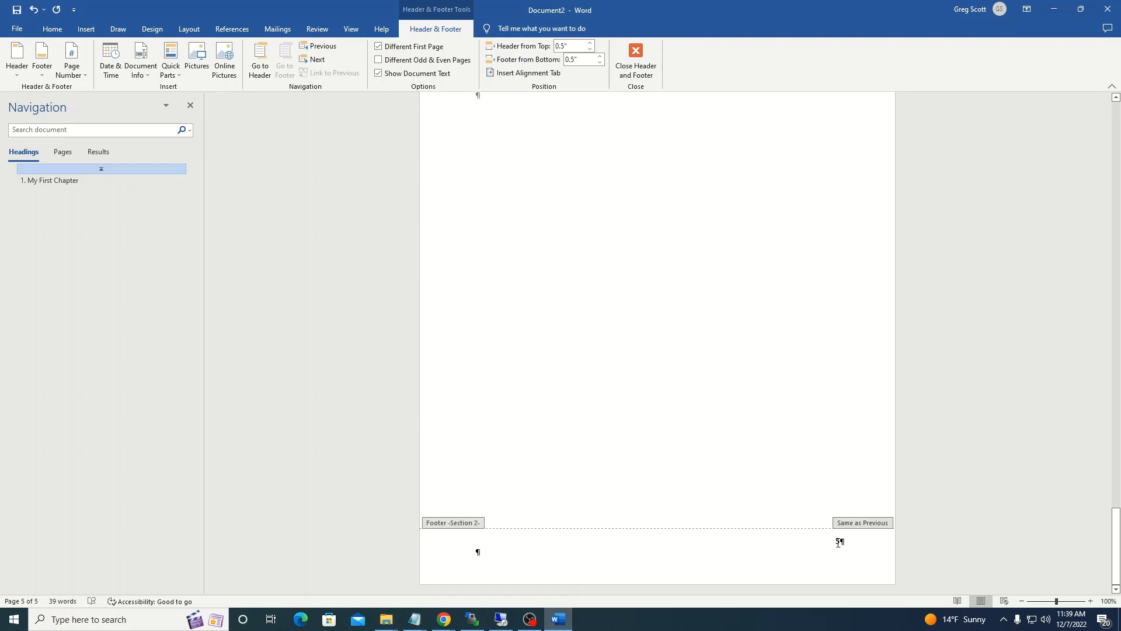
{"action": "left_click", "coordinate": [840, 541]}
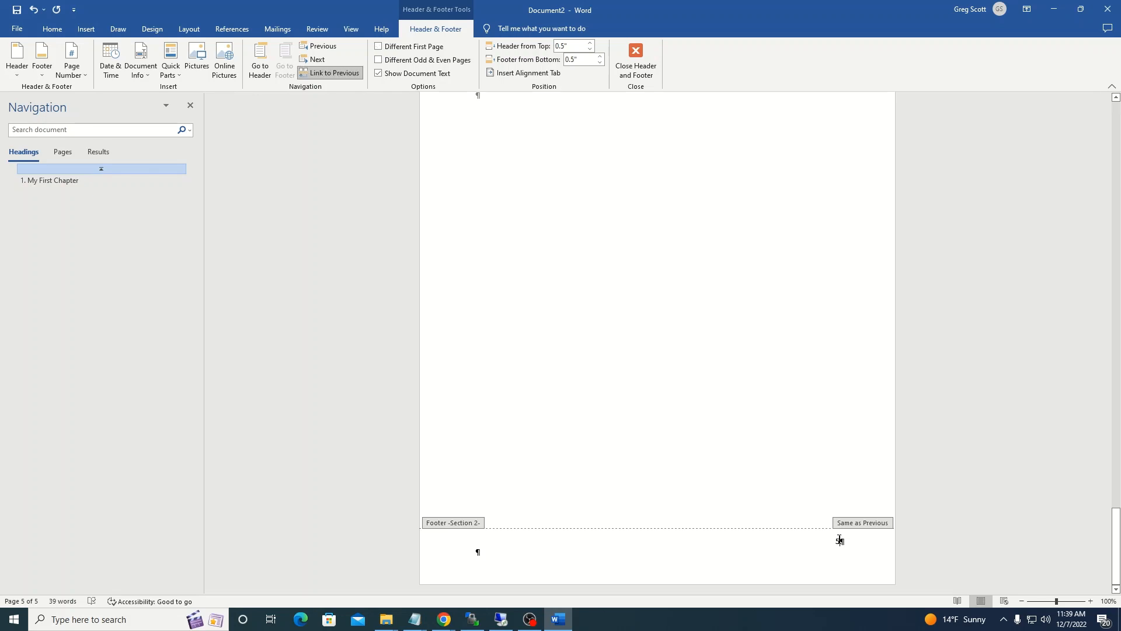
{"action": "right_click", "coordinate": [837, 538]}
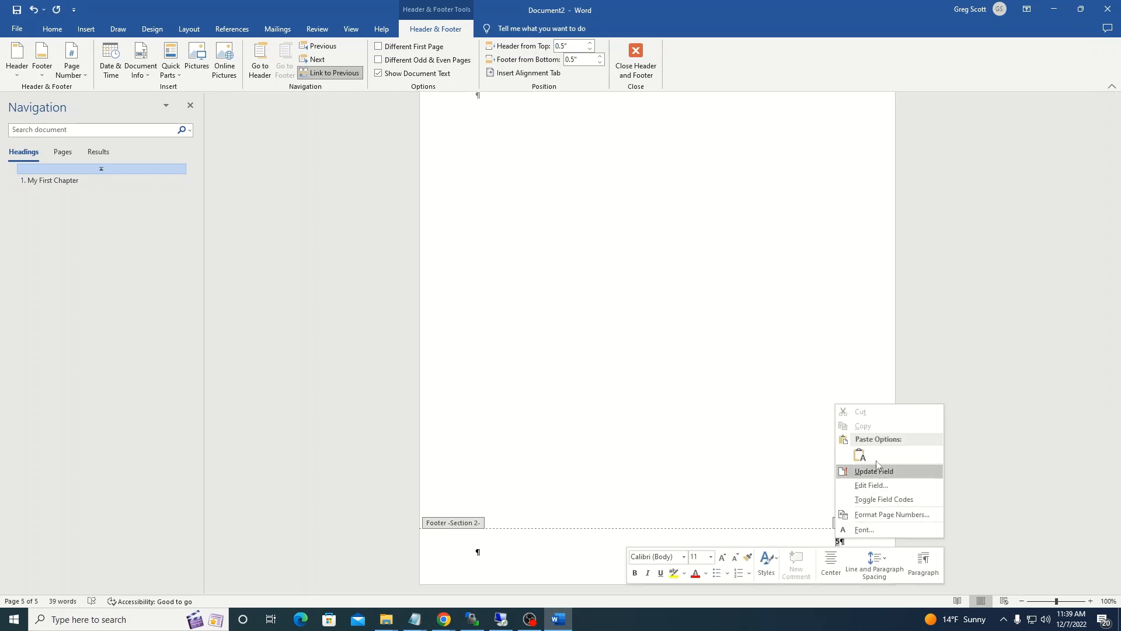
{"action": "left_click", "coordinate": [885, 516]}
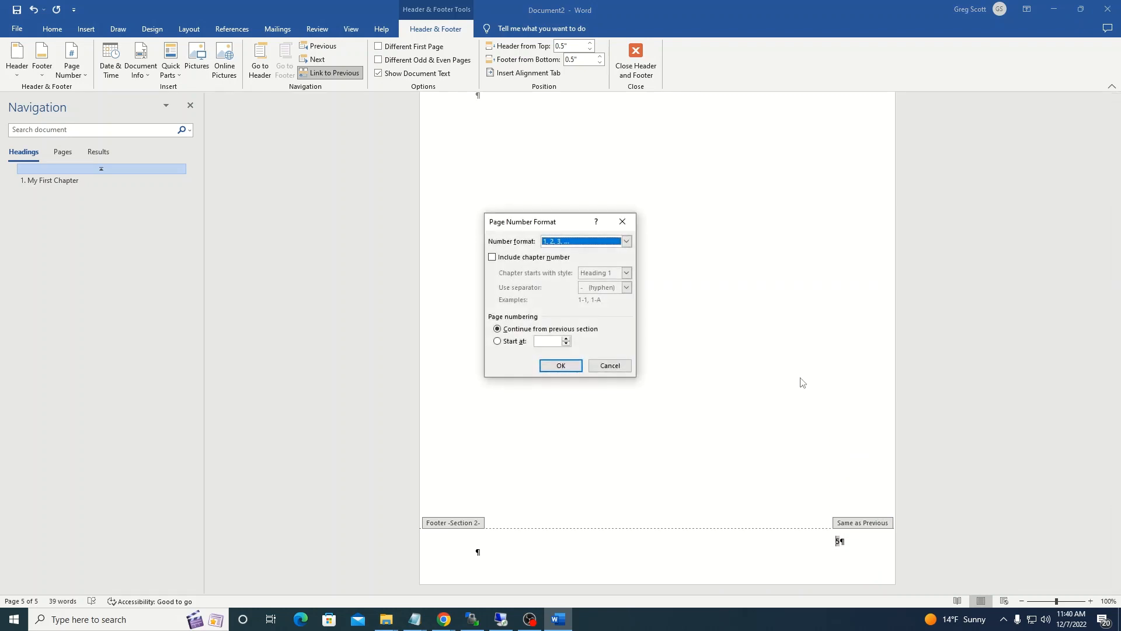
{"action": "left_click", "coordinate": [514, 342]}
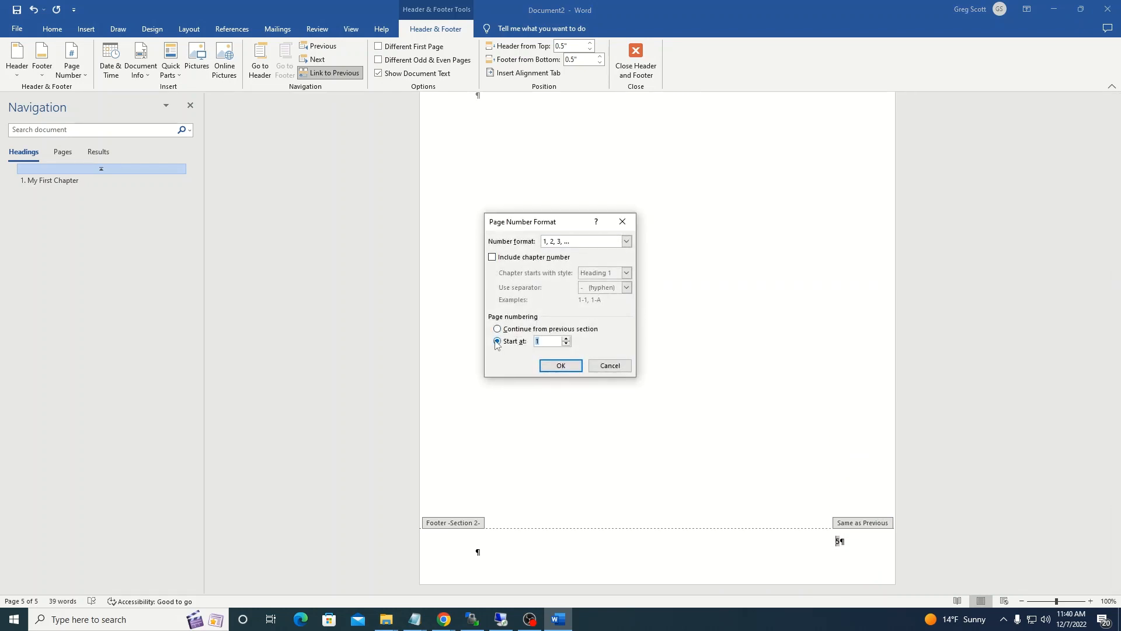
{"action": "left_click", "coordinate": [561, 366]}
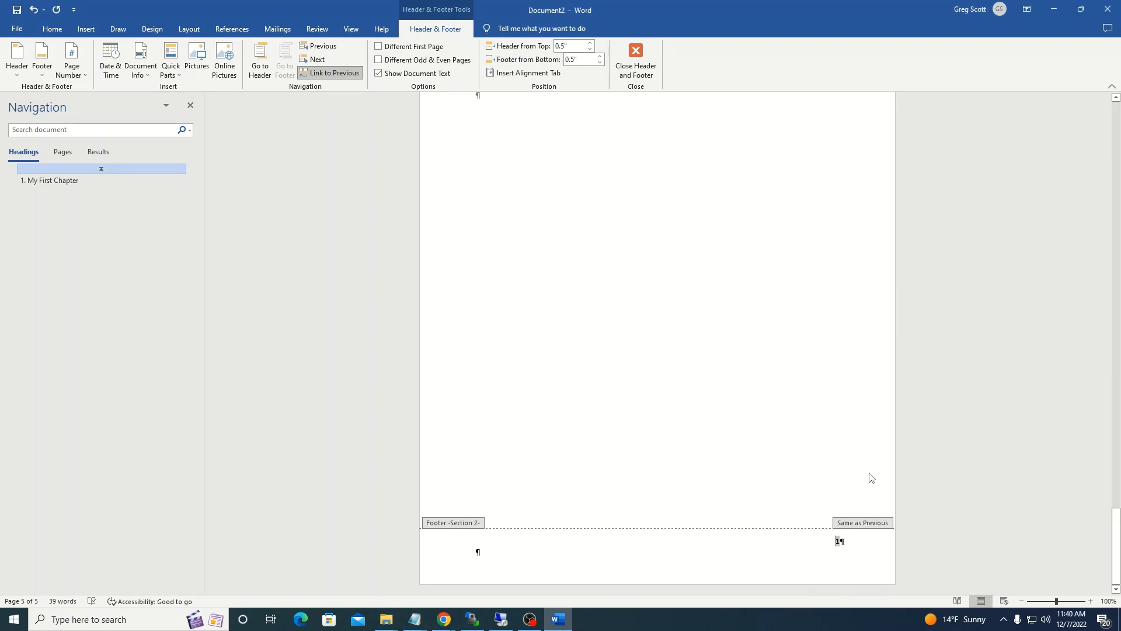
{"action": "double_click", "coordinate": [737, 419]}
Check the footer numbering on every page, from the title page through the front matter to the first chapter page
{"action": "scroll", "coordinate": [731, 329], "scroll_direction": "up", "scroll_amount": 15}
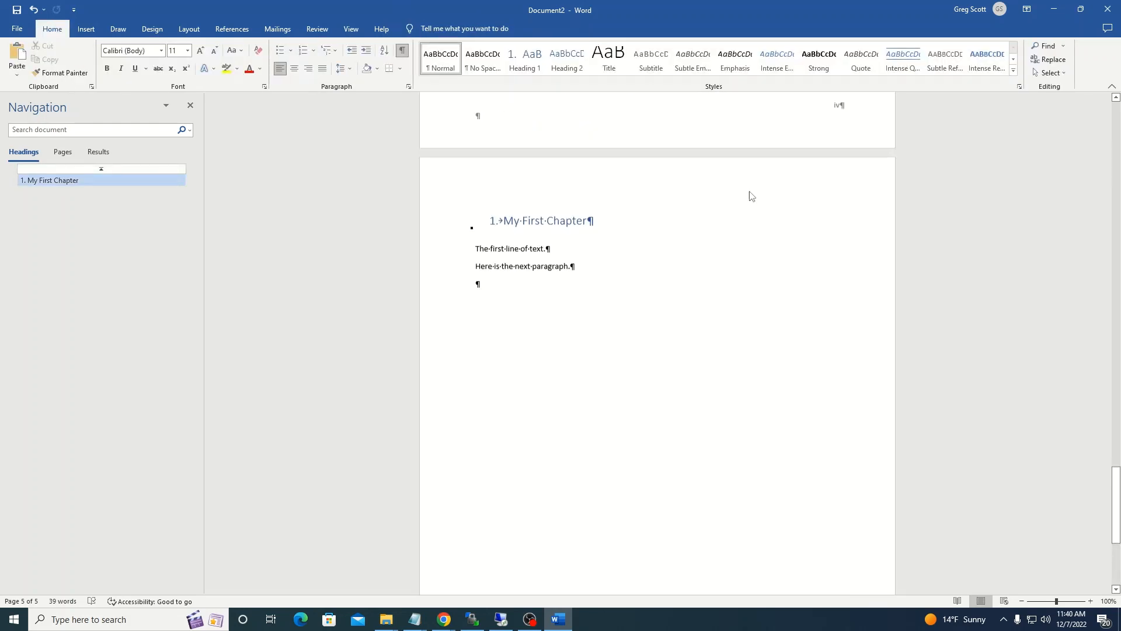
{"action": "scroll", "coordinate": [745, 194], "scroll_direction": "up", "scroll_amount": 15}
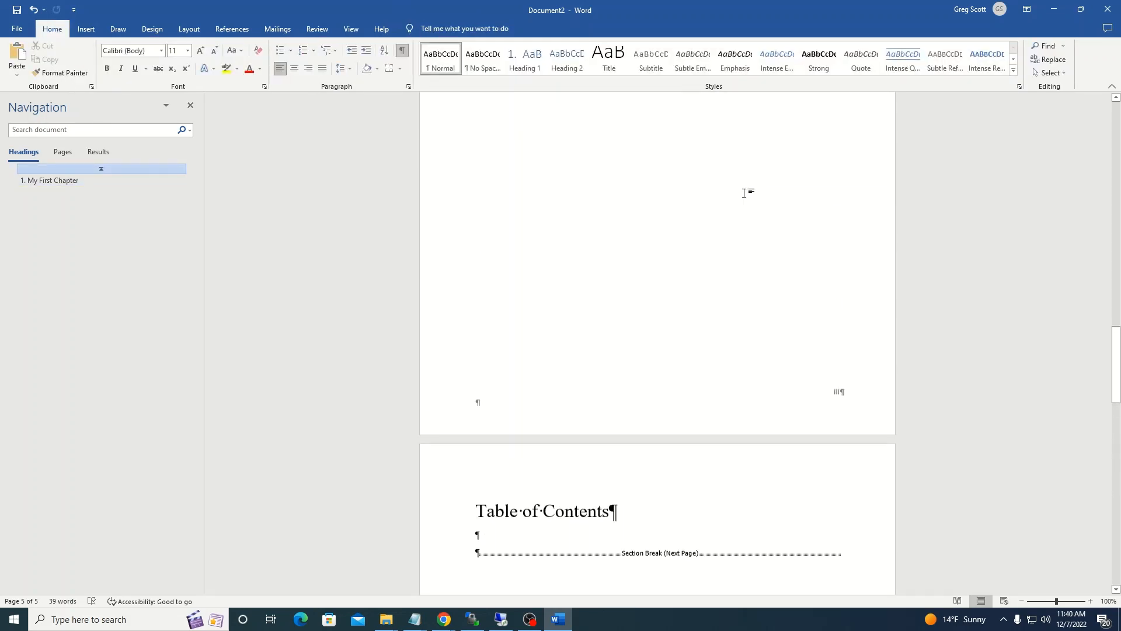
{"action": "scroll", "coordinate": [745, 194], "scroll_direction": "up", "scroll_amount": 15}
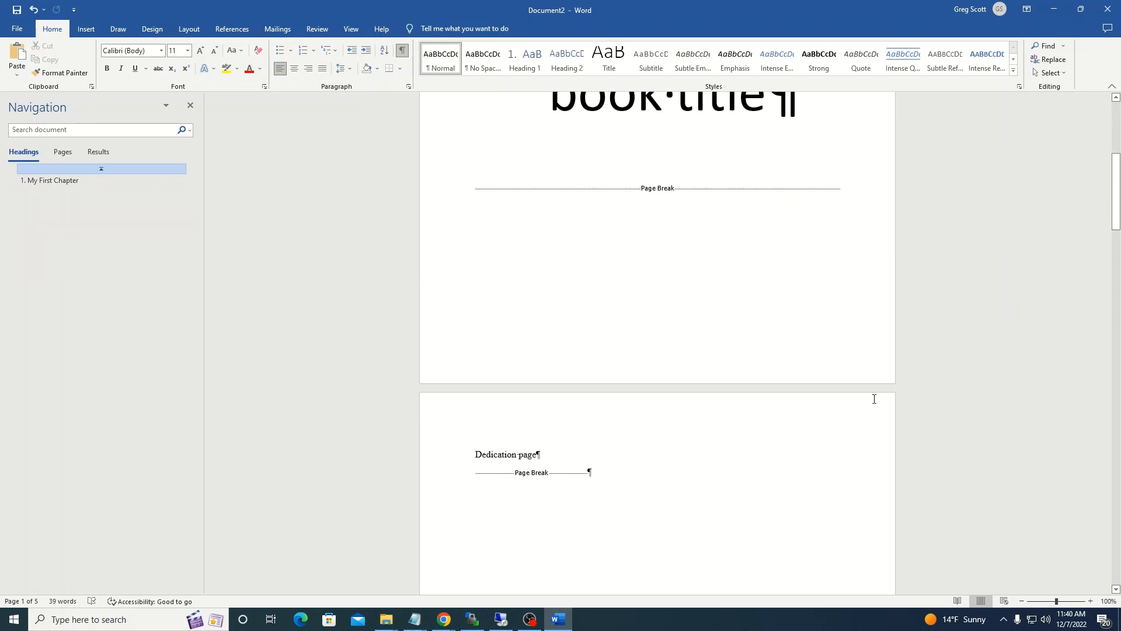
{"action": "scroll", "coordinate": [851, 351], "scroll_direction": "down", "scroll_amount": 10}
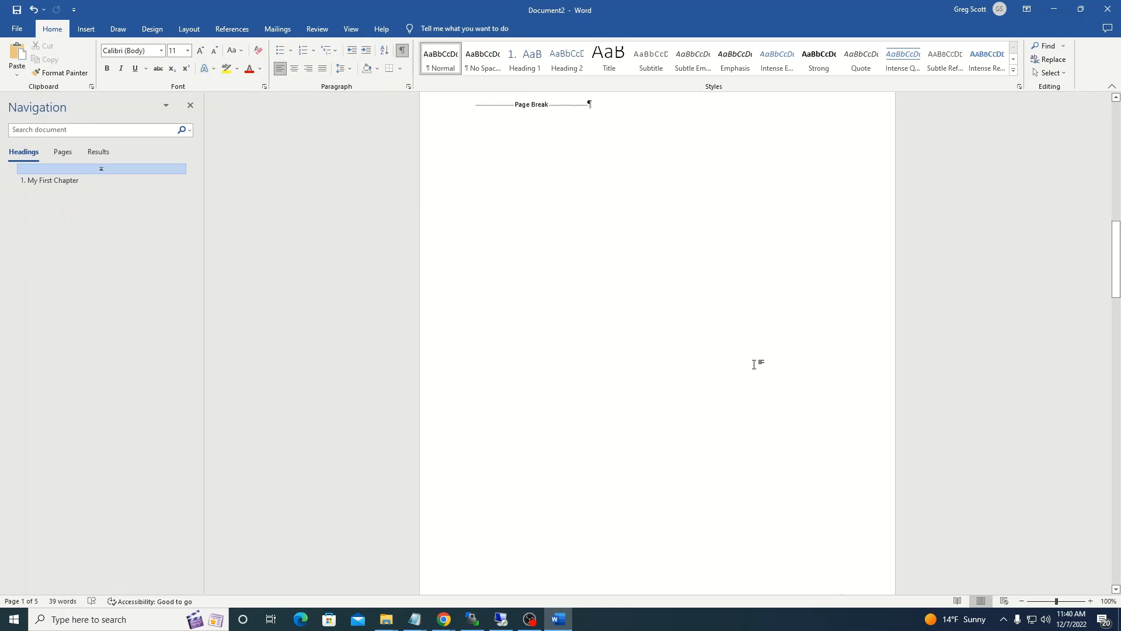
{"action": "scroll", "coordinate": [801, 386], "scroll_direction": "down", "scroll_amount": 10}
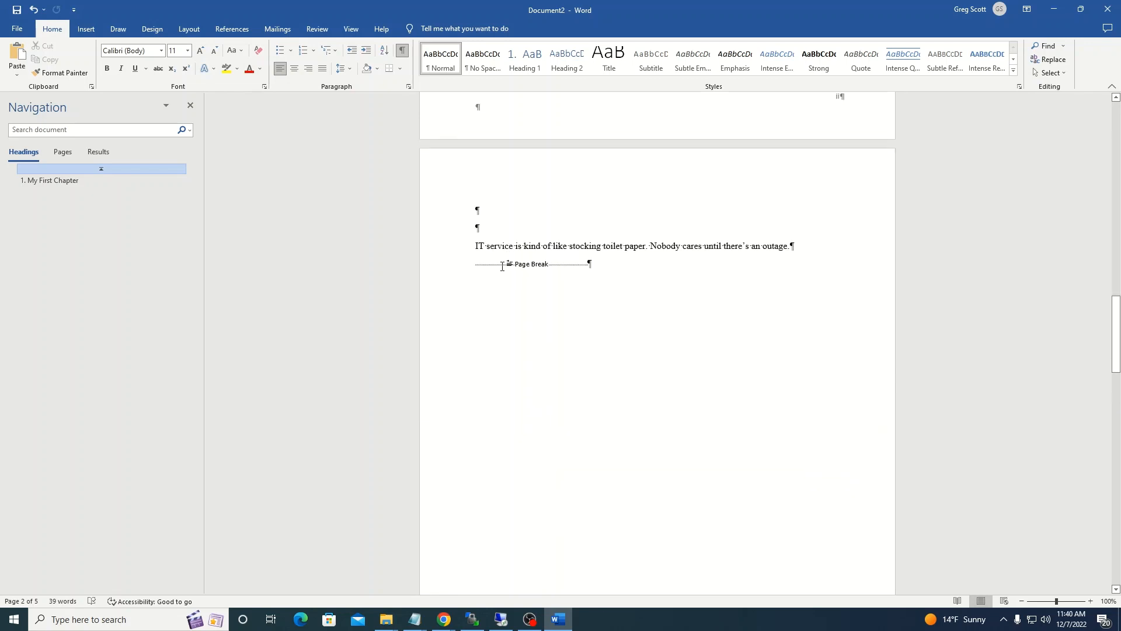
{"action": "scroll", "coordinate": [746, 458], "scroll_direction": "down", "scroll_amount": 8}
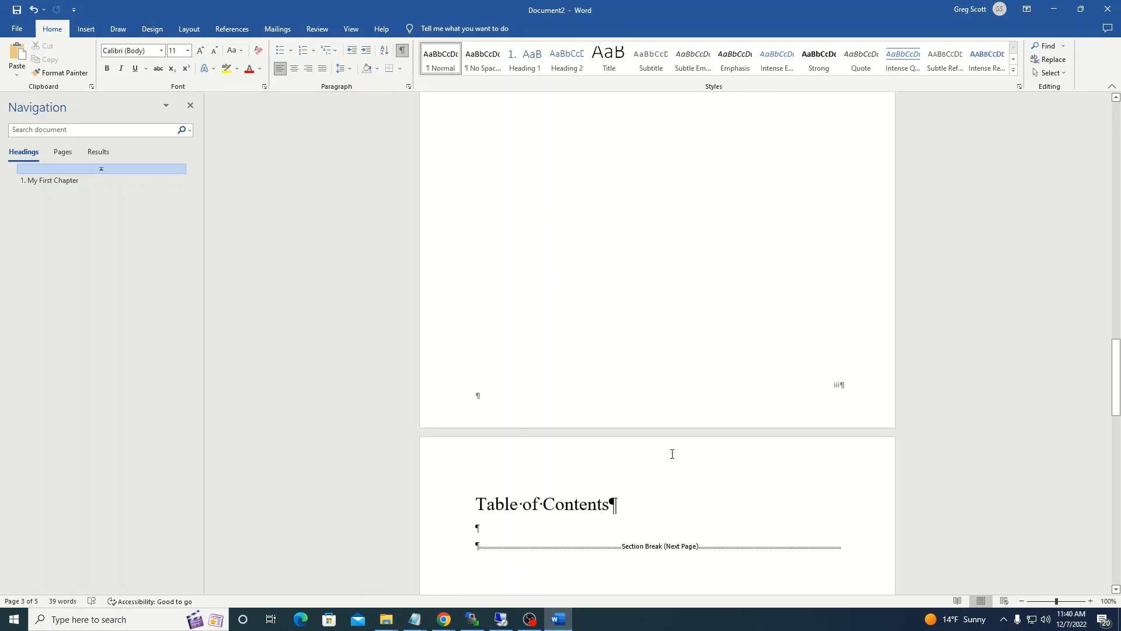
{"action": "scroll", "coordinate": [734, 415], "scroll_direction": "down", "scroll_amount": 12}
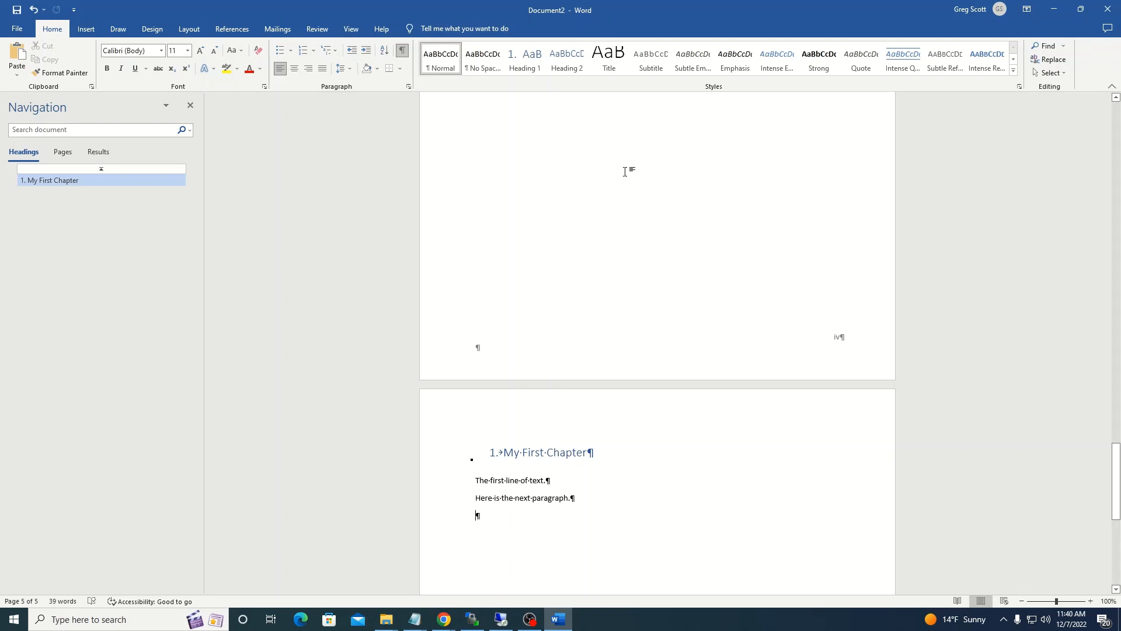
{"action": "scroll", "coordinate": [649, 250], "scroll_direction": "up", "scroll_amount": 5}
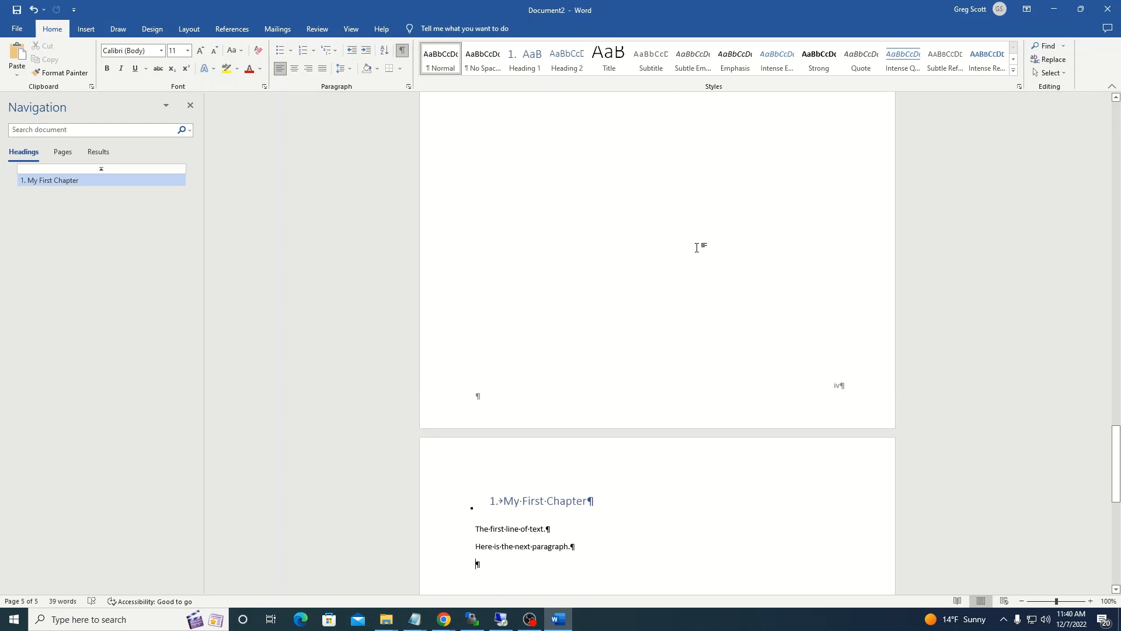
{"action": "scroll", "coordinate": [634, 202], "scroll_direction": "down", "scroll_amount": 5}
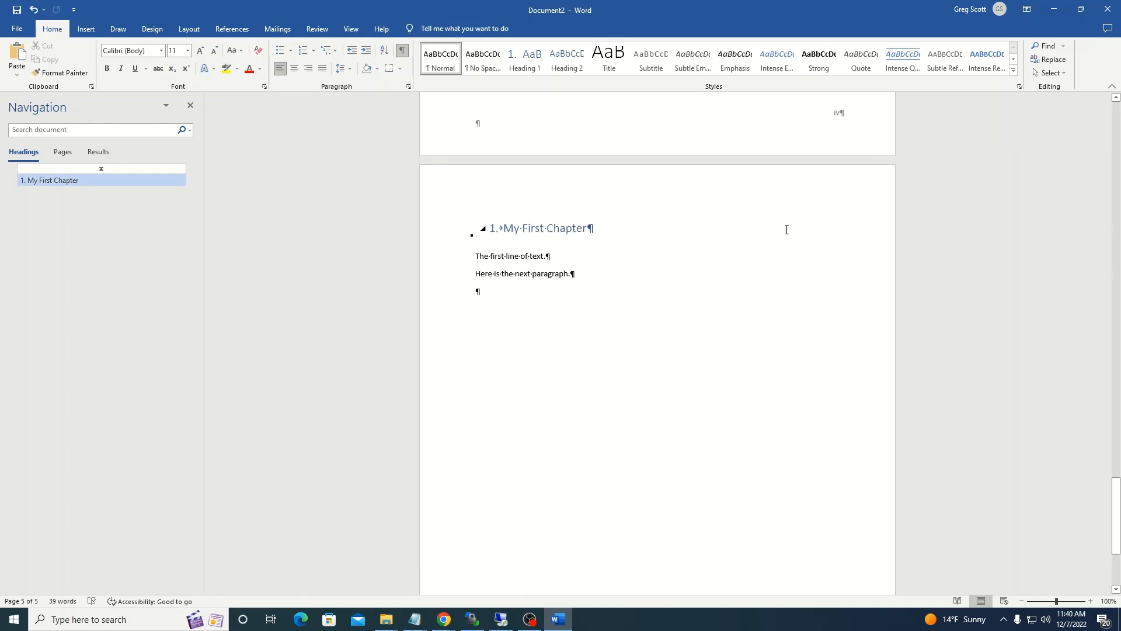
{"action": "scroll", "coordinate": [787, 230], "scroll_direction": "down", "scroll_amount": 3}
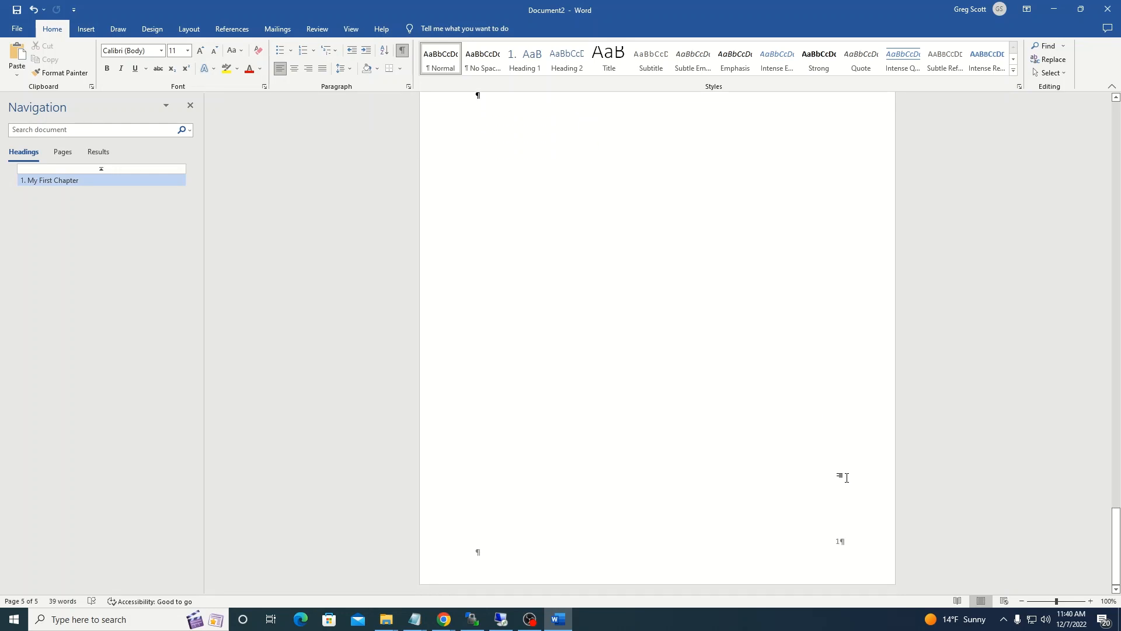
Start a new style from the chapter's second paragraph, named with the author's first name plus "Manuscript", and use it for following paragraphs too
{"action": "scroll", "coordinate": [829, 423], "scroll_direction": "up", "scroll_amount": 4}
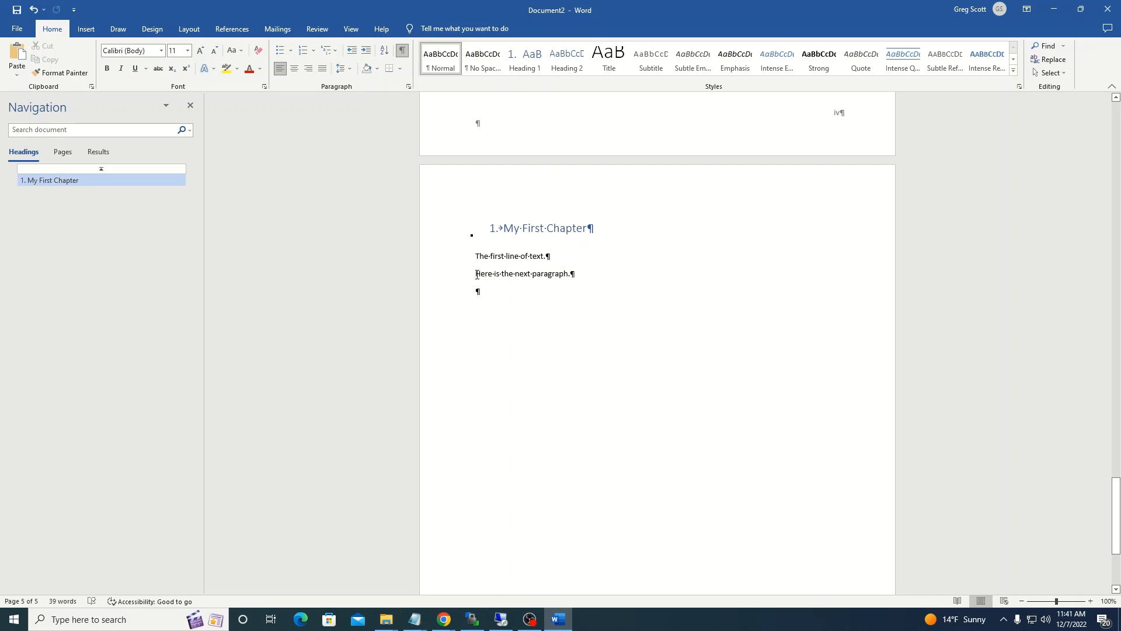
{"action": "left_click_drag", "start_coordinate": [495, 274], "coordinate": [582, 274]}
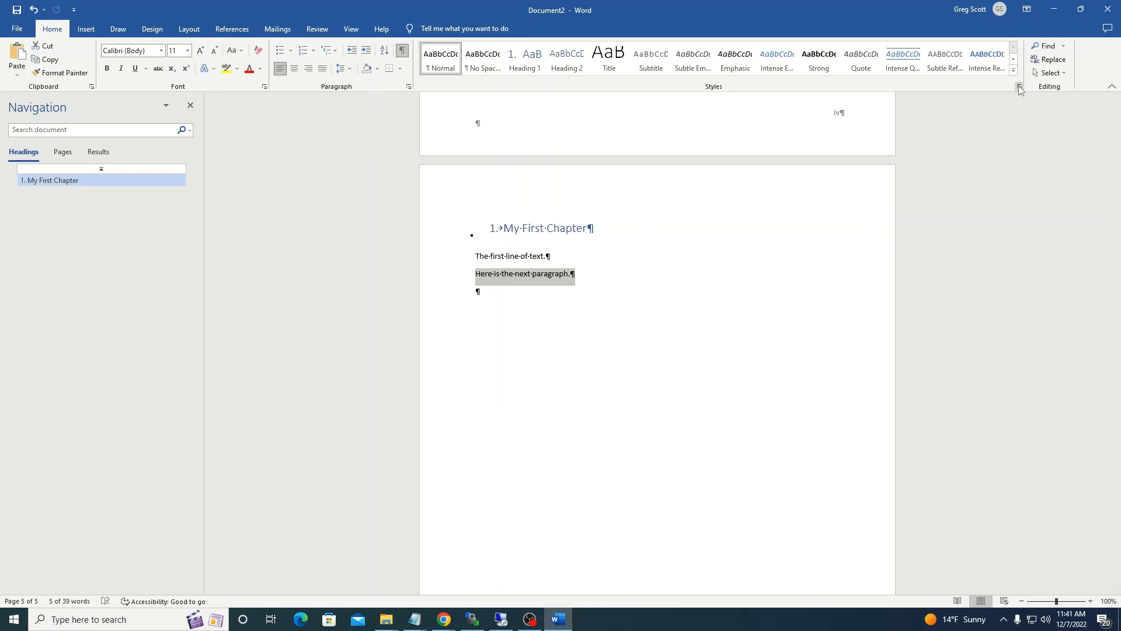
{"action": "left_click", "coordinate": [1020, 88]}
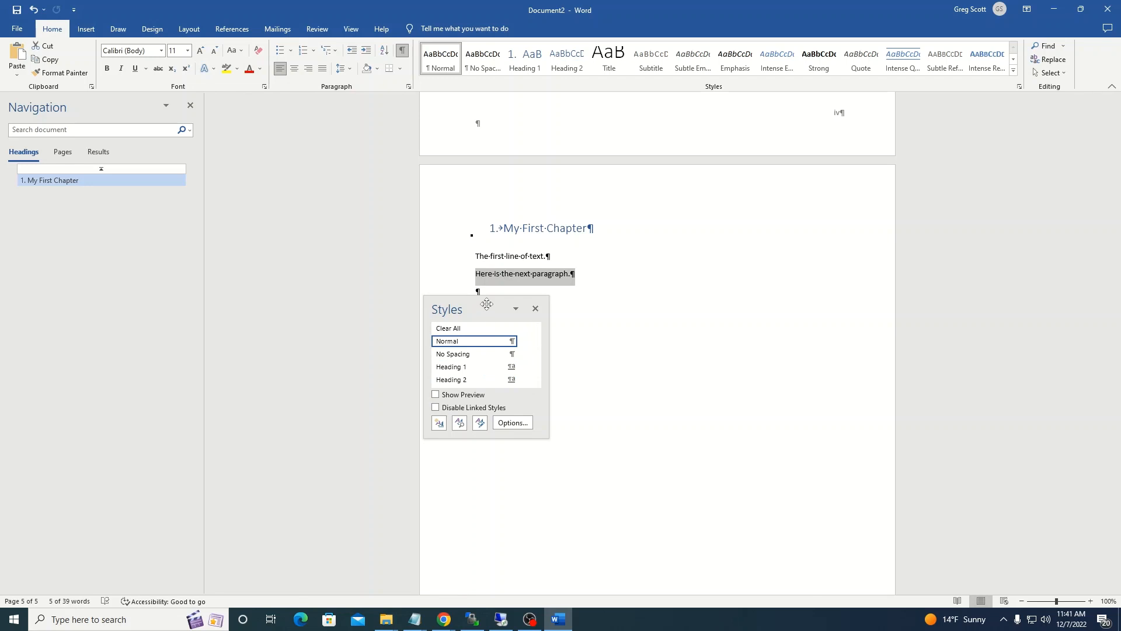
{"action": "left_click", "coordinate": [438, 424]}
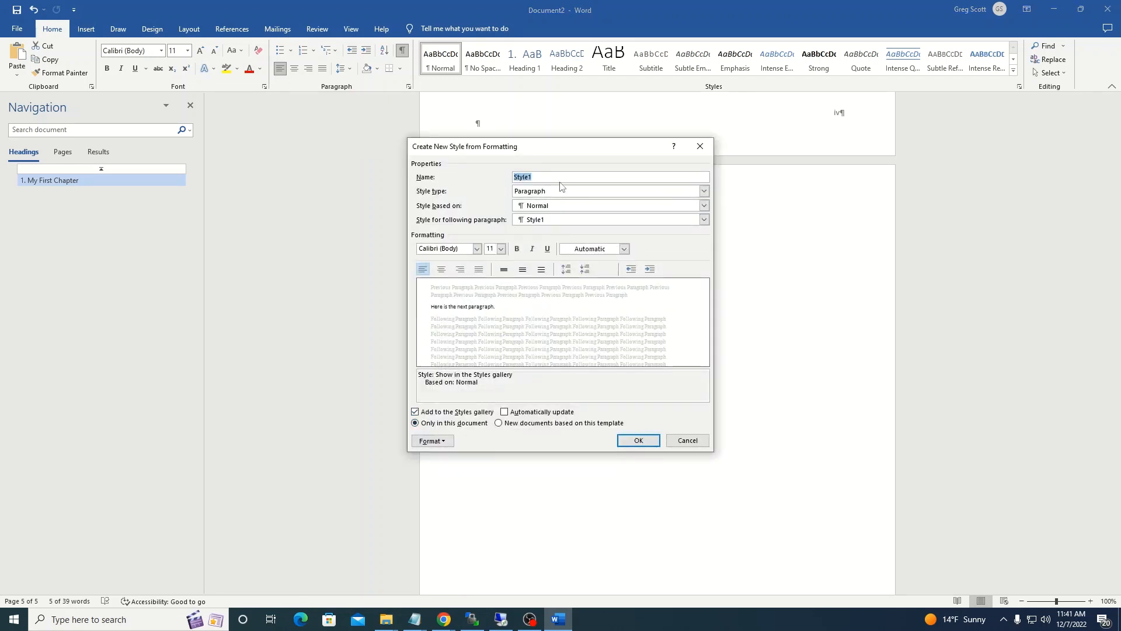
{"action": "type", "text": "Greg Manuscript"}
{"action": "left_click", "coordinate": [705, 221]}
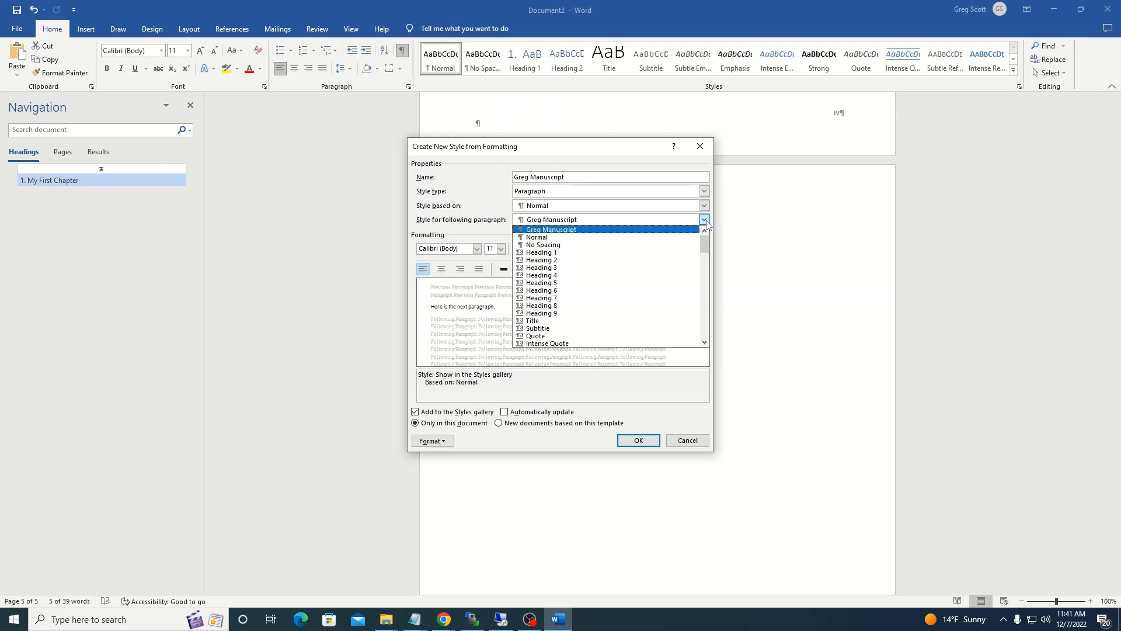
{"action": "left_click", "coordinate": [566, 230]}
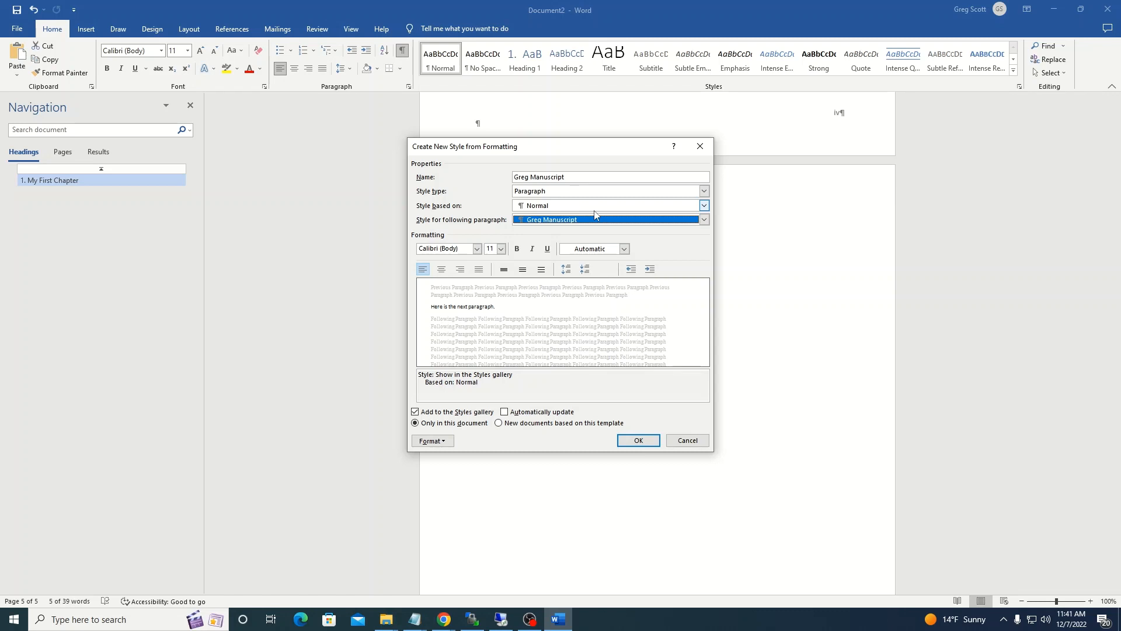
Give the new manuscript style double line spacing and a 0.5" first-line indent, and save it
{"action": "left_click", "coordinate": [437, 442]}
{"action": "left_click", "coordinate": [439, 467]}
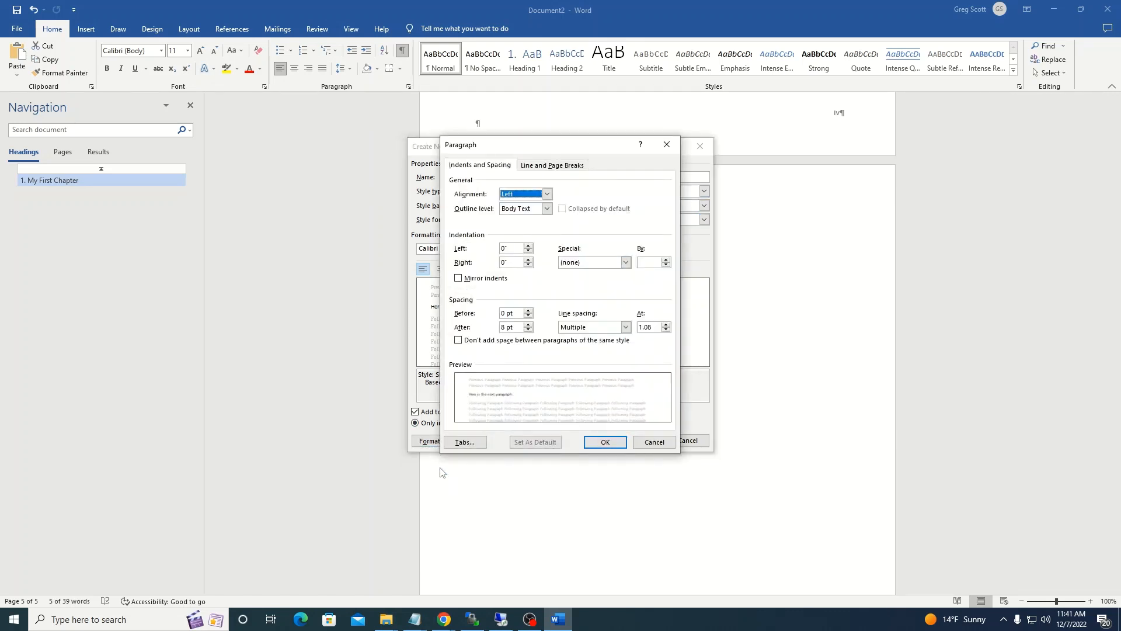
{"action": "left_click", "coordinate": [626, 327]}
{"action": "left_click", "coordinate": [590, 352]}
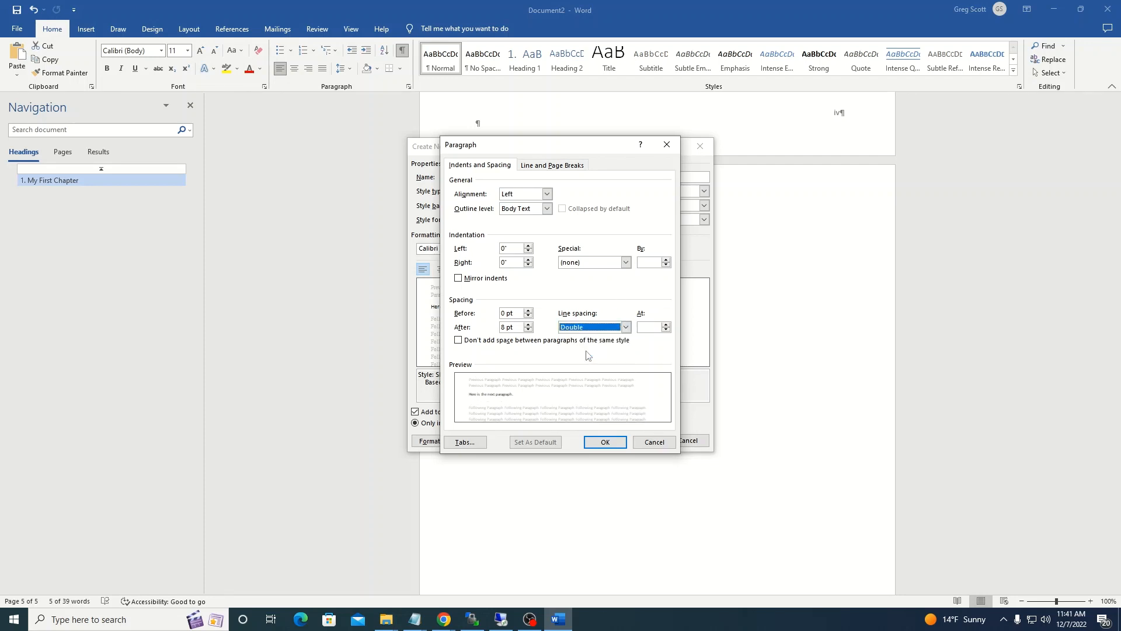
{"action": "left_click", "coordinate": [625, 262]}
{"action": "left_click", "coordinate": [596, 280]}
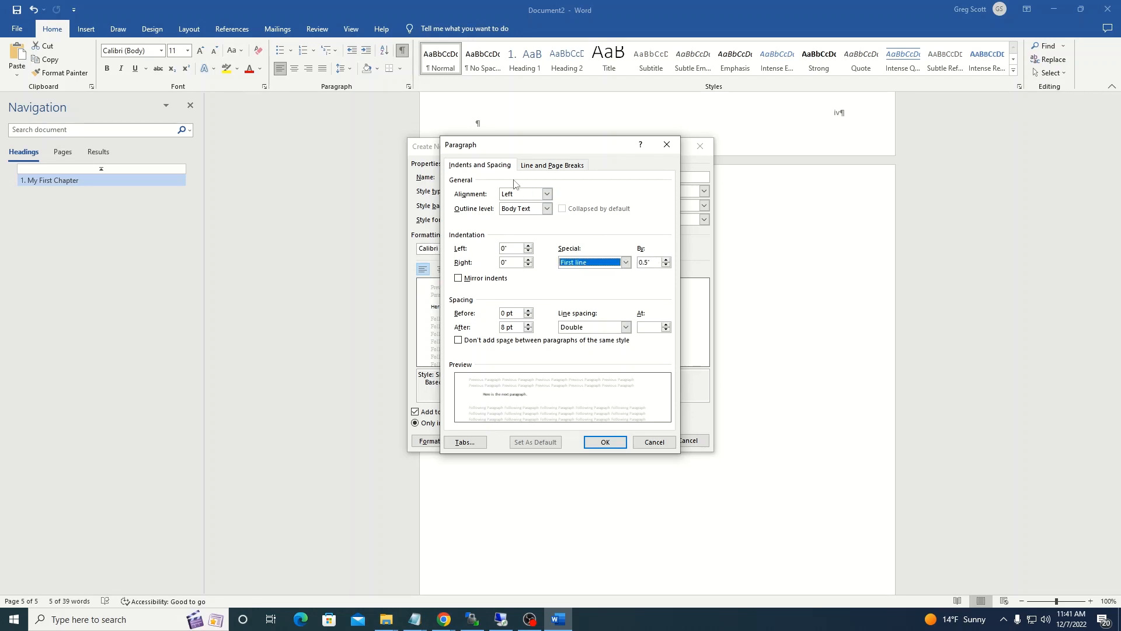
{"action": "left_click", "coordinate": [601, 443]}
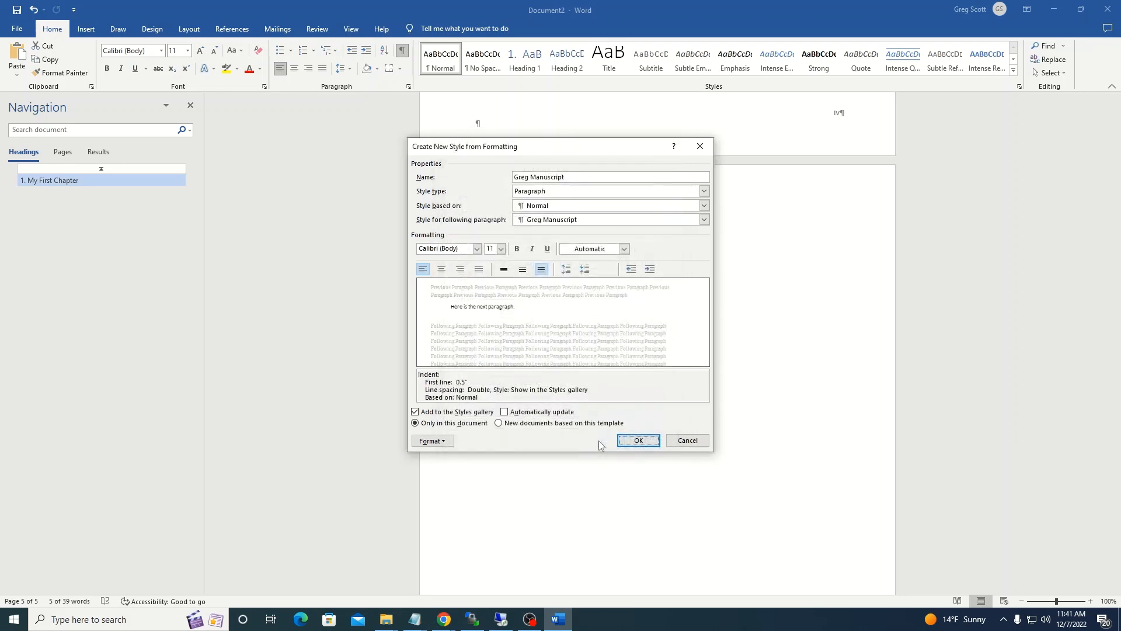
{"action": "left_click", "coordinate": [638, 441]}
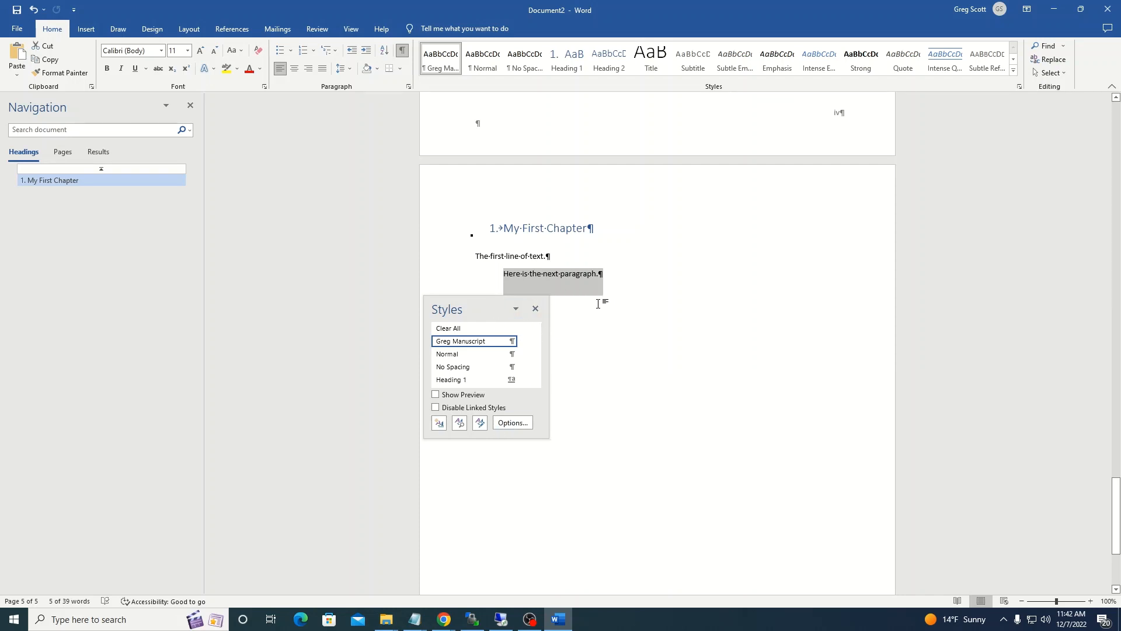
{"action": "left_click", "coordinate": [594, 279]}
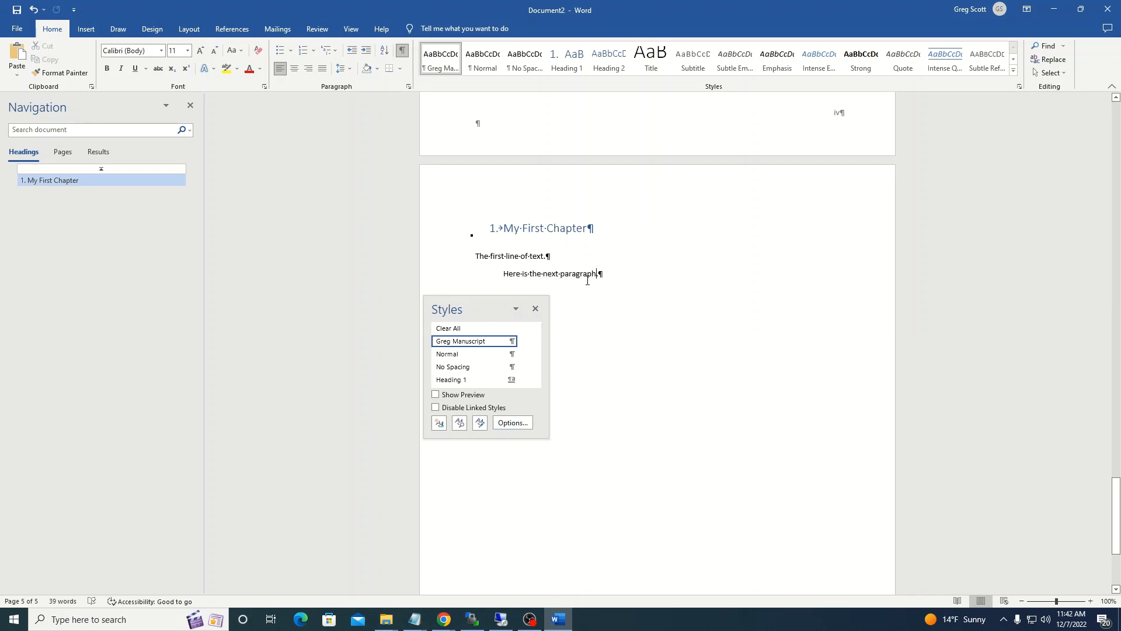
Add a paragraph below the second one reading "Here is the next paragraph. Let's throw" plus filler text that wraps onto a second line
{"action": "left_click_drag", "start_coordinate": [480, 304], "coordinate": [974, 156]}
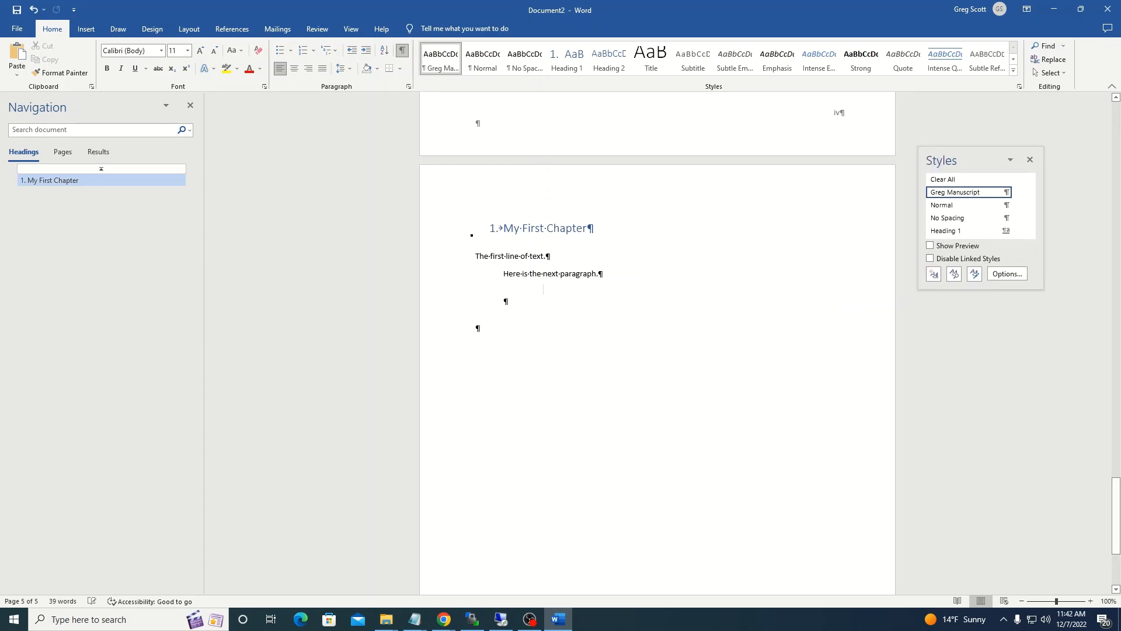
{"action": "type", "text": "Here is the"}
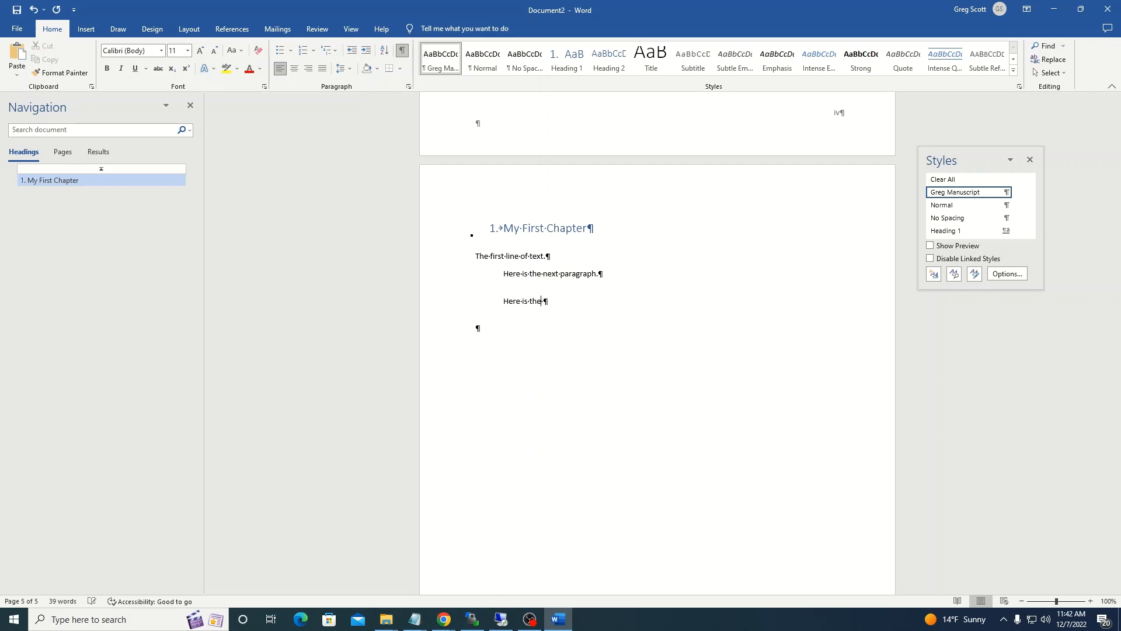
{"action": "type", "text": " next paragraph ,."}
{"action": "key", "text": "BackSpace"}
{"action": "key", "text": "BackSpace"}
{"action": "key", "text": "BackSpace"}
{"action": "type", "text": ". Let's"}
{"action": "type", "text": " th"}
{"action": "type", "text": "riow"}
{"action": "key", "text": "BackSpace"}
{"action": "key", "text": "BackSpace"}
{"action": "key", "text": "BackSpace"}
{"action": "type", "text": "ow sojme"}
{"action": "key", "text": "BackSpace"}
{"action": "key", "text": "BackSpace"}
{"action": "key", "text": "BackSpace"}
{"action": "key", "text": "BackSpace"}
{"action": "type", "text": "moe alwdi"}
{"action": "type", "text": "f"}
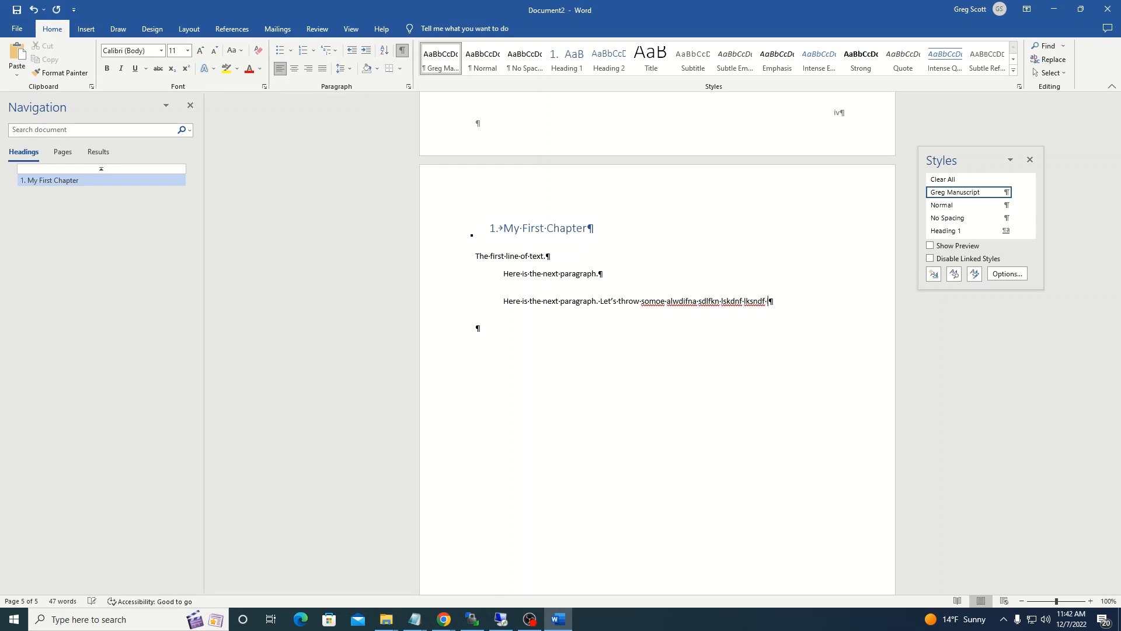
{"action": "type", "text": "na sdlfkn lskdnf lksjdf lksa dflkasjd flkasjd flkj lskdf laskdj flksjf ls"}
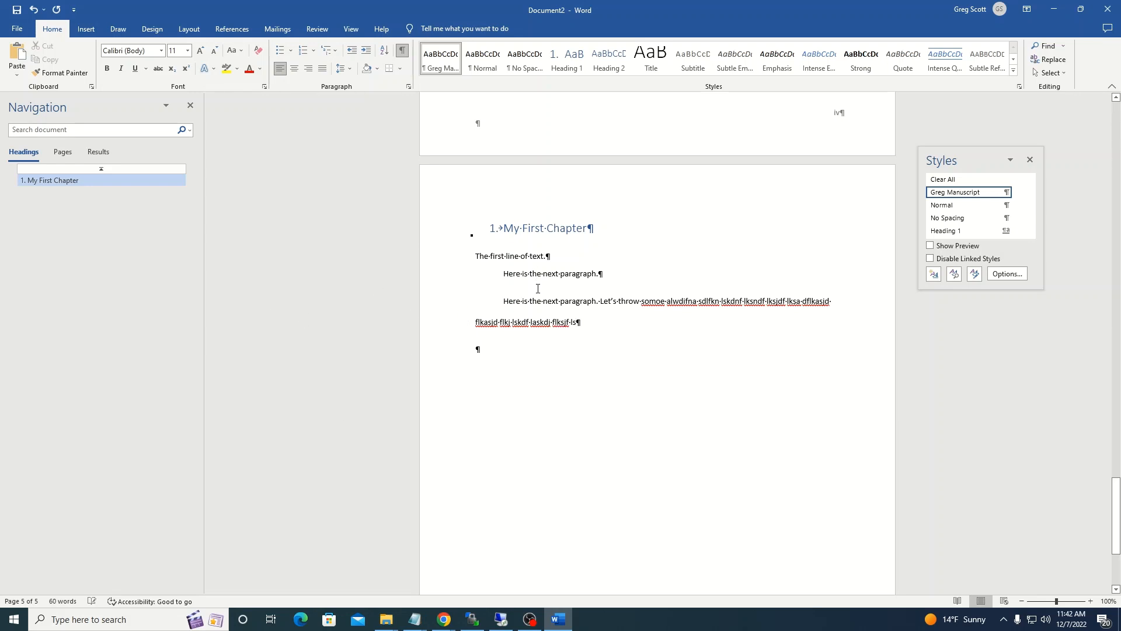
Start a new style from the chapter's first paragraph, named with the author's first name plus "First paragraph"
{"action": "left_click", "coordinate": [478, 257]}
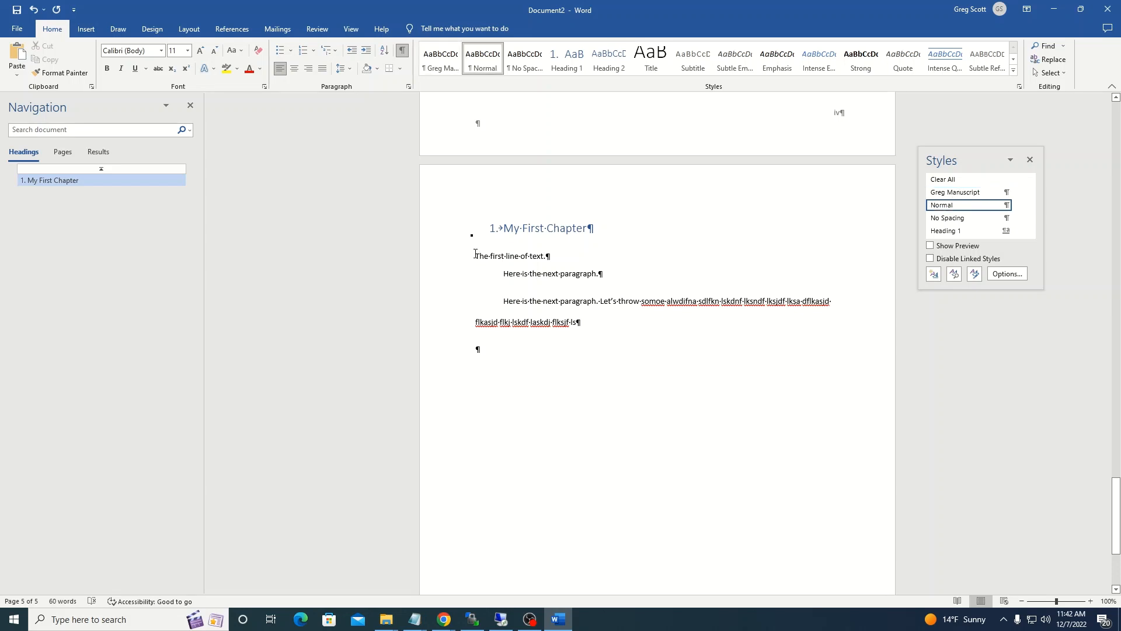
{"action": "left_click_drag", "start_coordinate": [479, 255], "coordinate": [551, 257]}
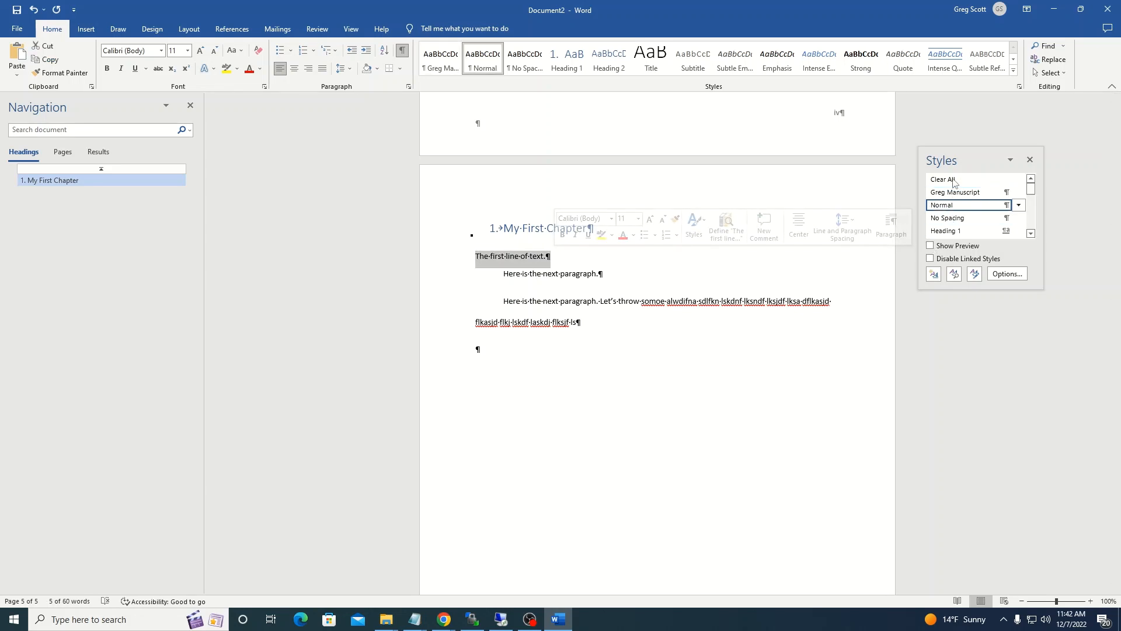
{"action": "left_click", "coordinate": [934, 274]}
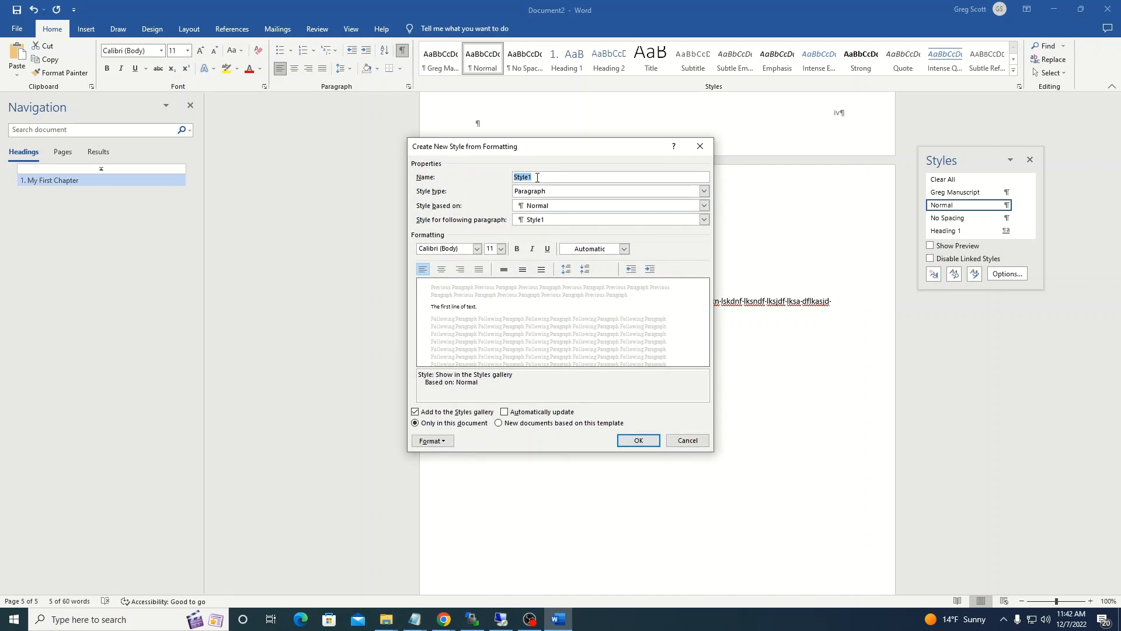
{"action": "left_click", "coordinate": [523, 179]}
{"action": "left_click_drag", "start_coordinate": [523, 179], "coordinate": [516, 180]}
{"action": "type", "text": "First paragrap"}
{"action": "type", "text": "Greg"}
Base the new first-paragraph style on the custom manuscript style instead of Normal
{"action": "left_click", "coordinate": [432, 441]}
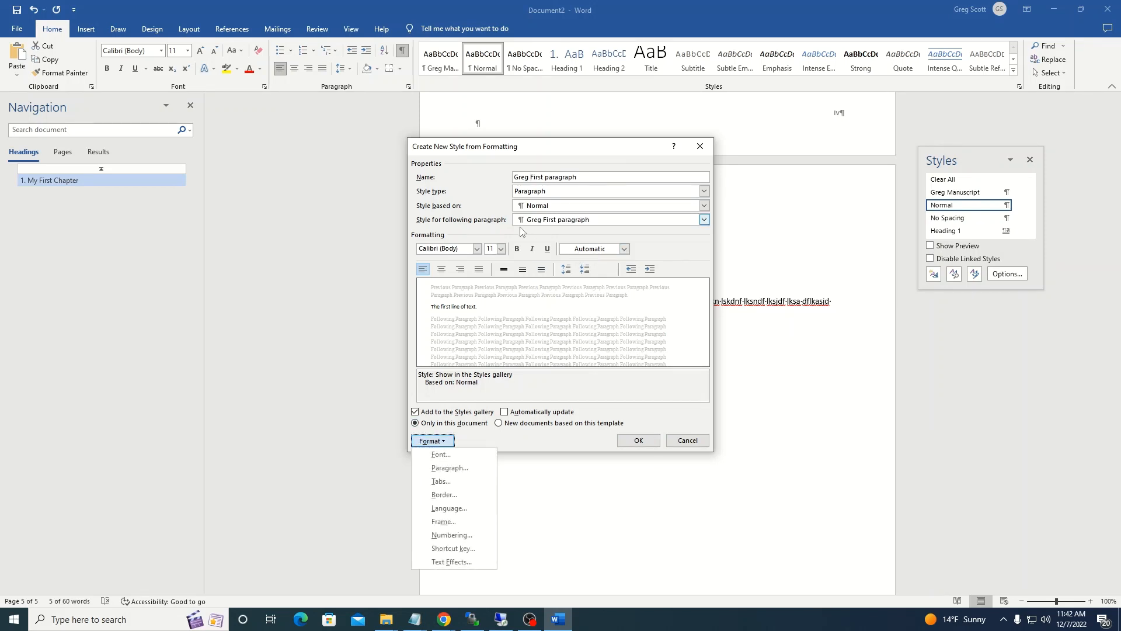
{"action": "left_click", "coordinate": [561, 206]}
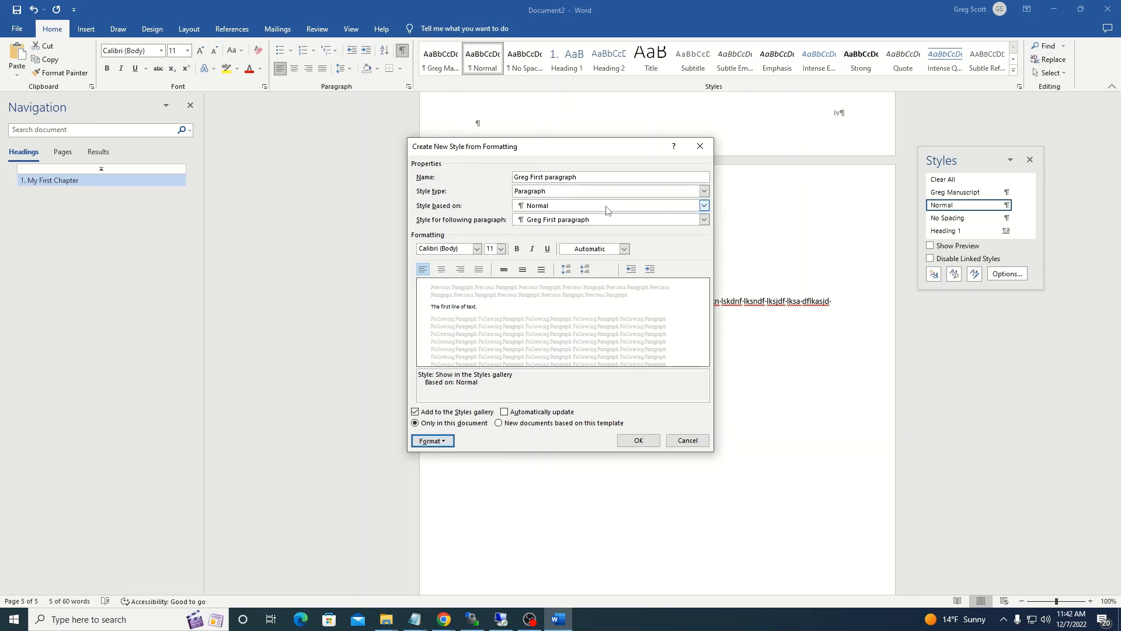
{"action": "left_click", "coordinate": [704, 206]}
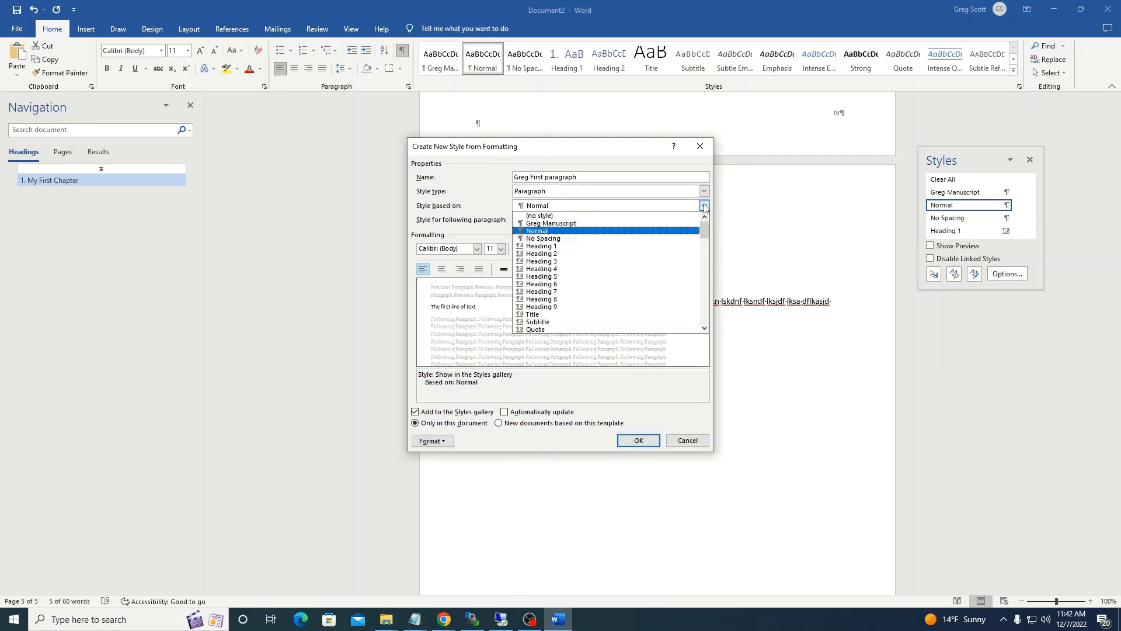
{"action": "left_click", "coordinate": [577, 223]}
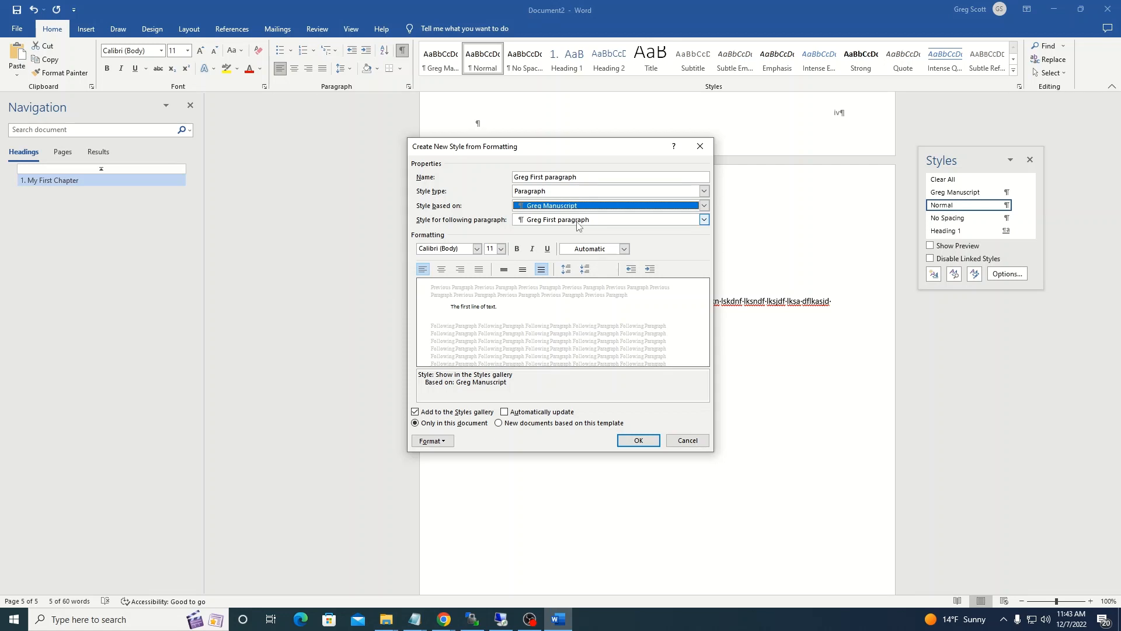
Set the first-paragraph style's special indentation to (none) and save the style
{"action": "left_click", "coordinate": [432, 441]}
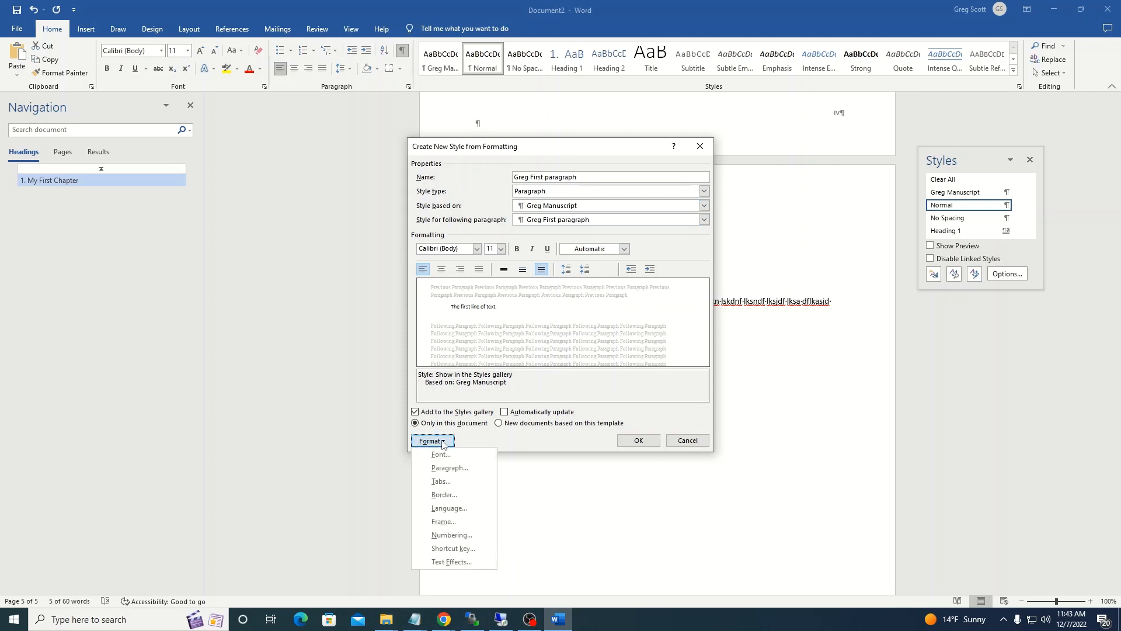
{"action": "left_click", "coordinate": [445, 468]}
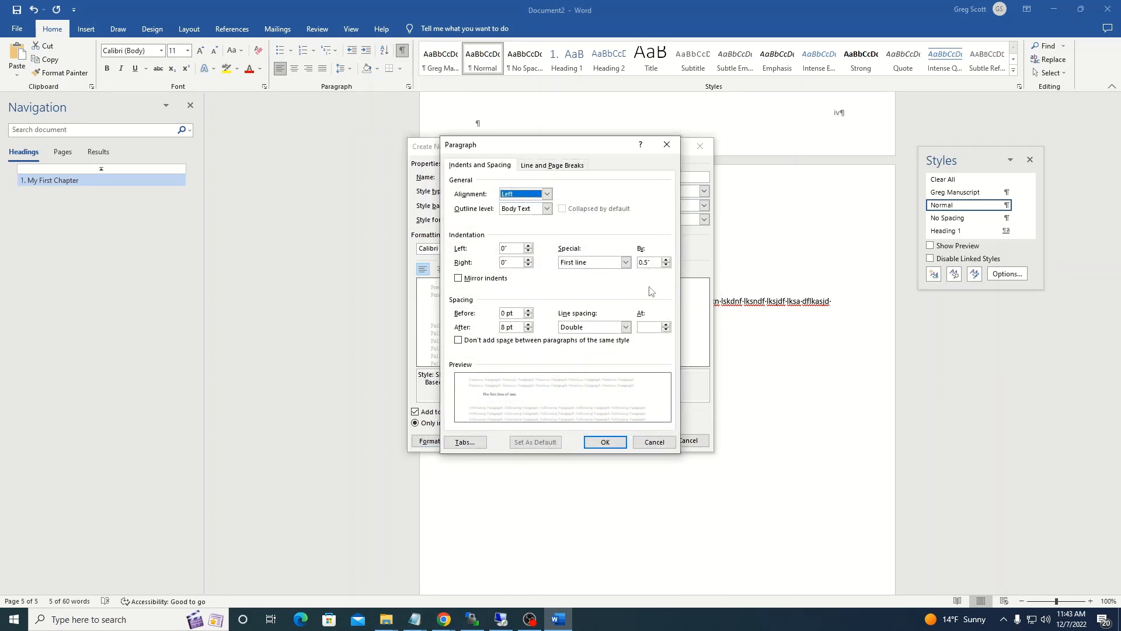
{"action": "left_click", "coordinate": [626, 262]}
{"action": "left_click", "coordinate": [587, 273]}
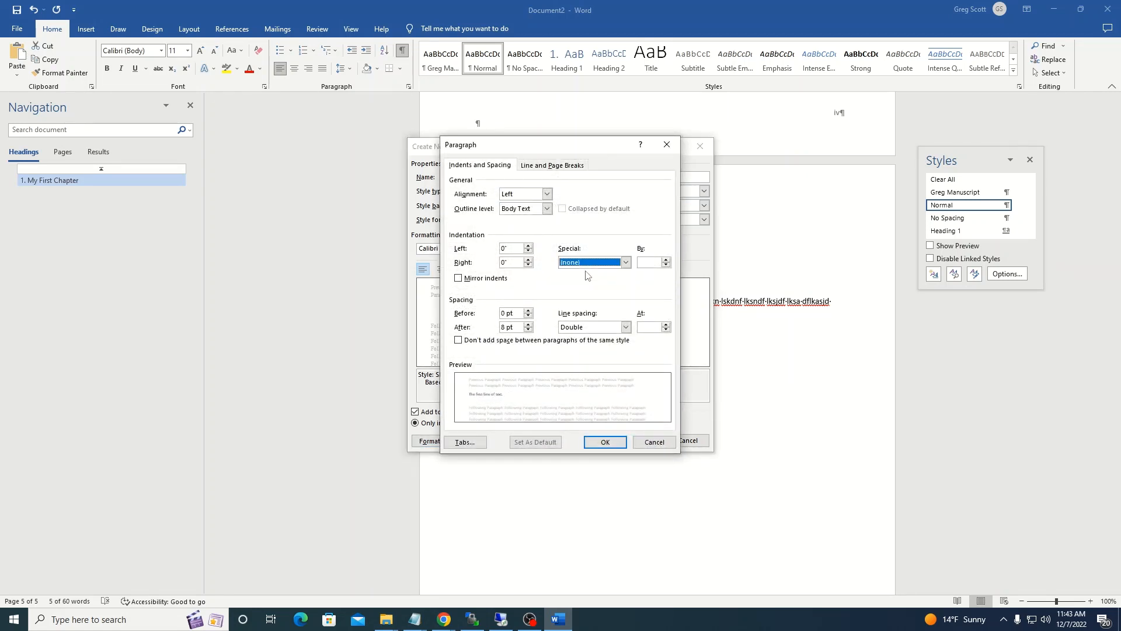
{"action": "left_click", "coordinate": [605, 443]}
{"action": "left_click", "coordinate": [643, 441]}
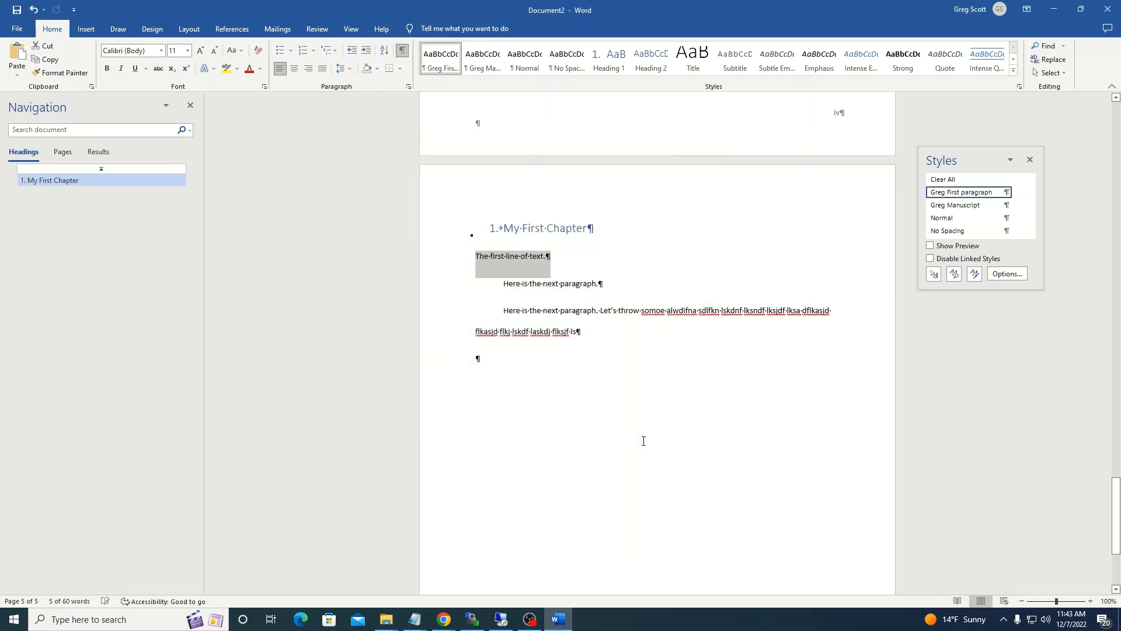
Append "More stuff." to the chapter's first paragraph and test which style a new paragraph after it takes, removing that empty paragraph again
{"action": "left_click", "coordinate": [560, 255]}
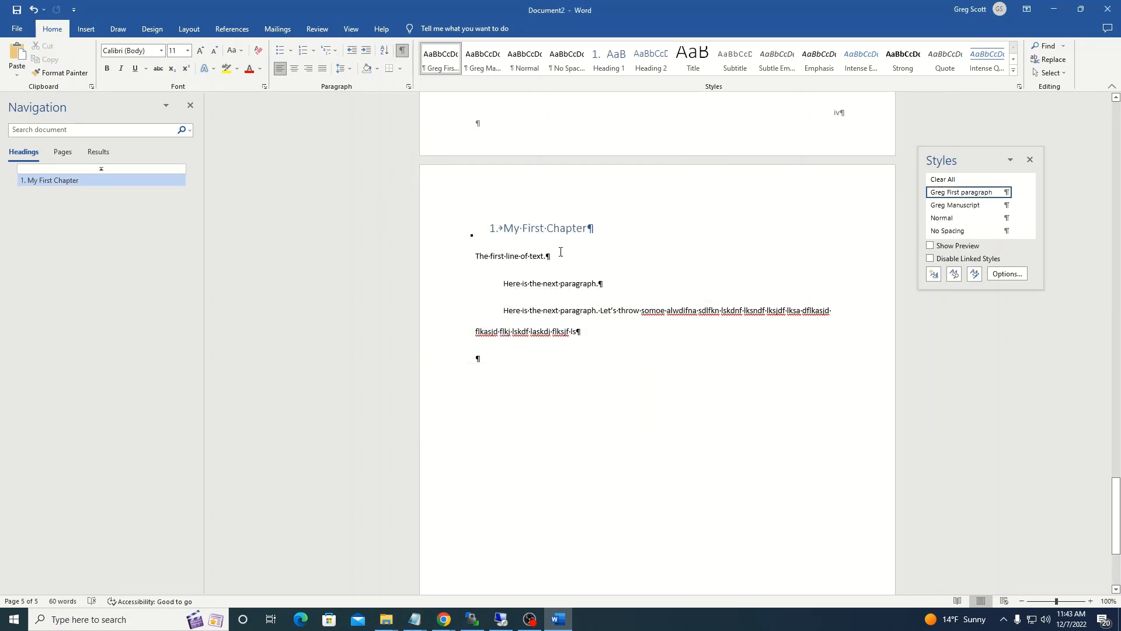
{"action": "type", "text": "More stuff"}
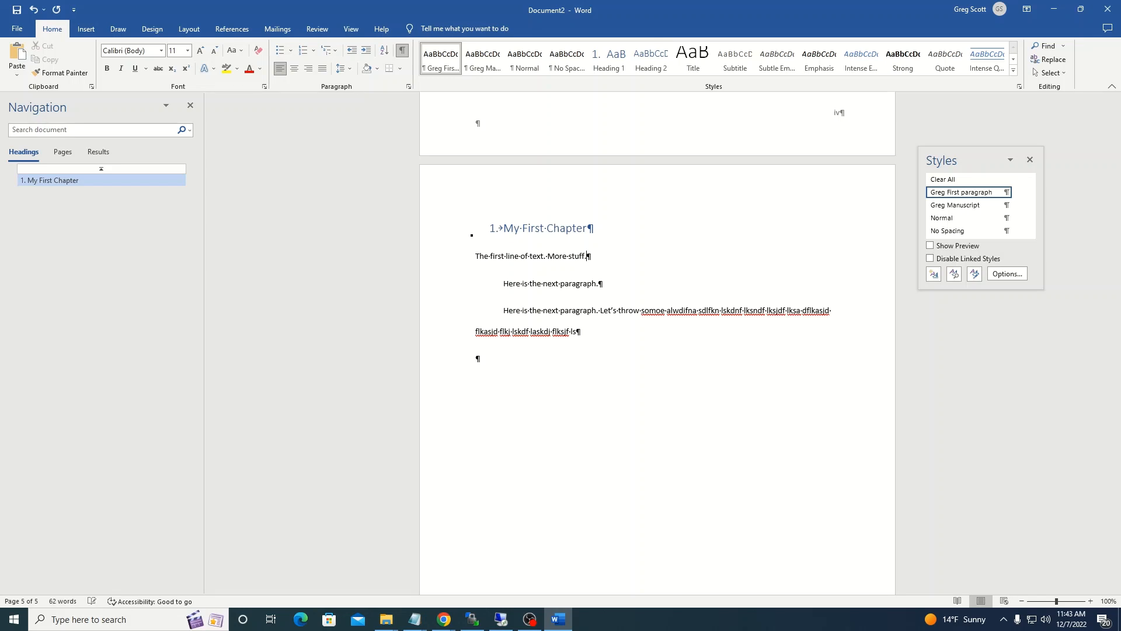
{"action": "type", "text": "."}
{"action": "key", "text": "Return"}
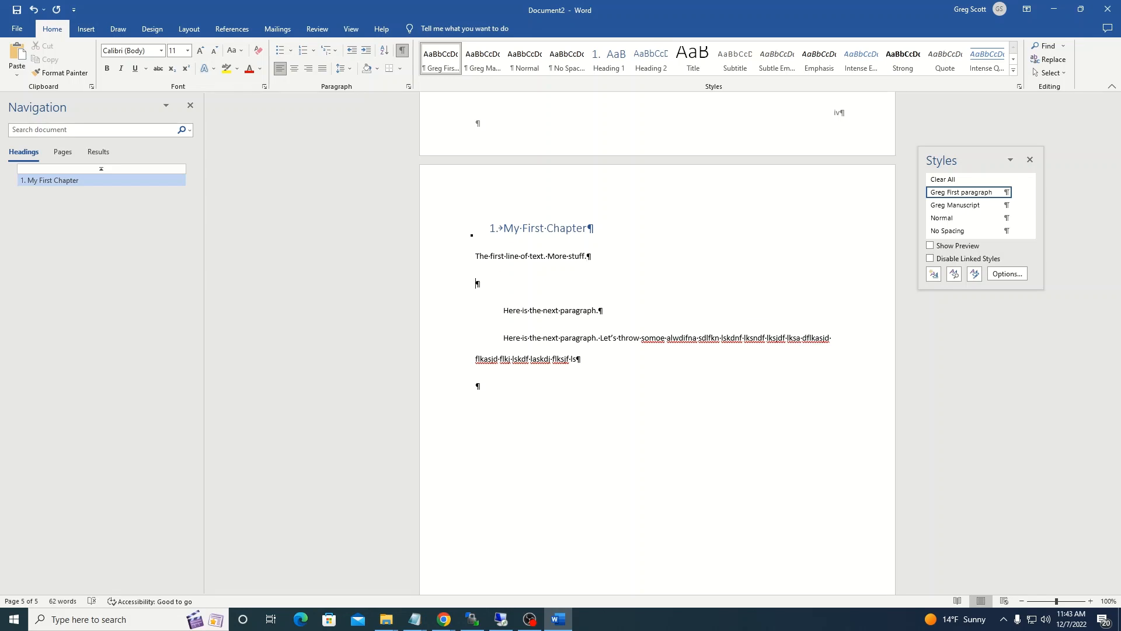
{"action": "key", "text": "BackSpace"}
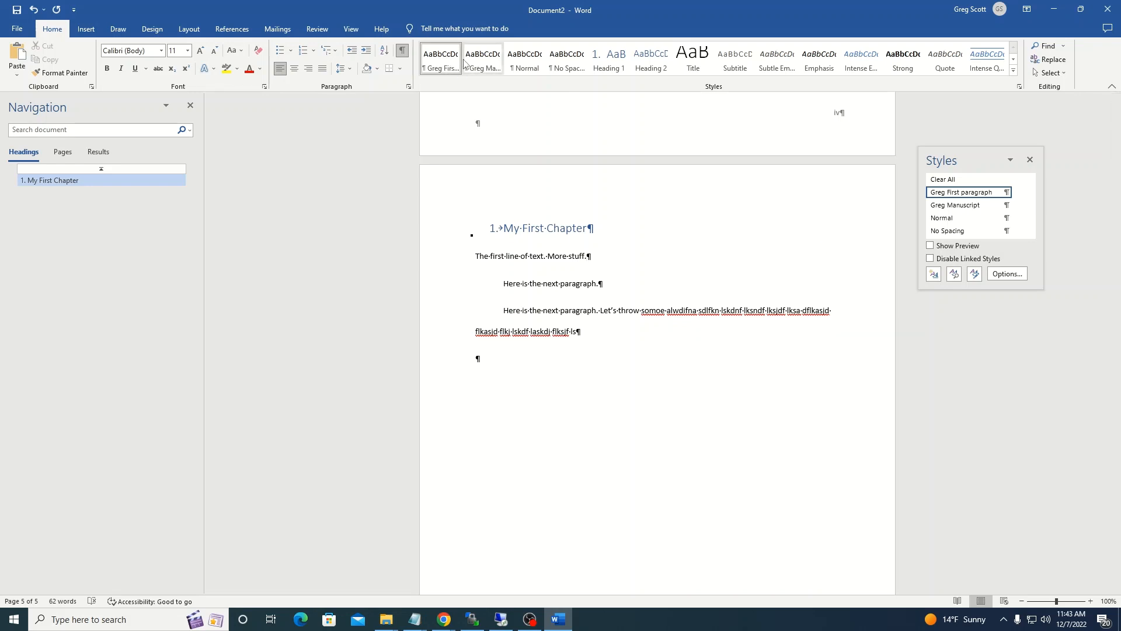
Modify the first-paragraph style so that the following paragraph uses the custom manuscript style
{"action": "right_click", "coordinate": [444, 64]}
{"action": "key", "text": "Escape"}
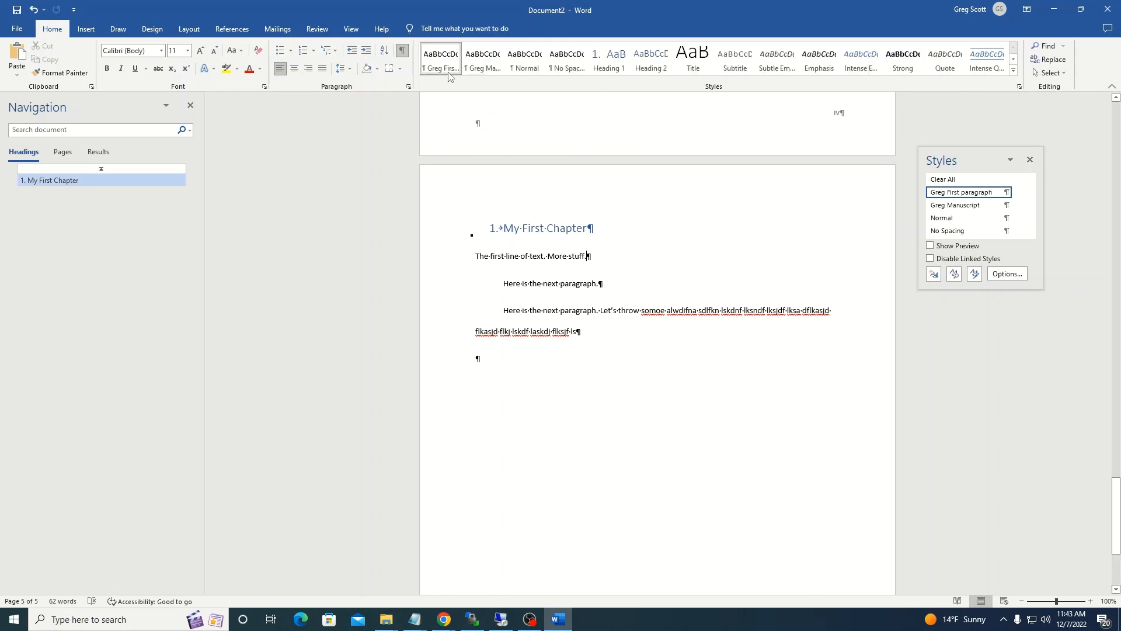
{"action": "right_click", "coordinate": [436, 68]}
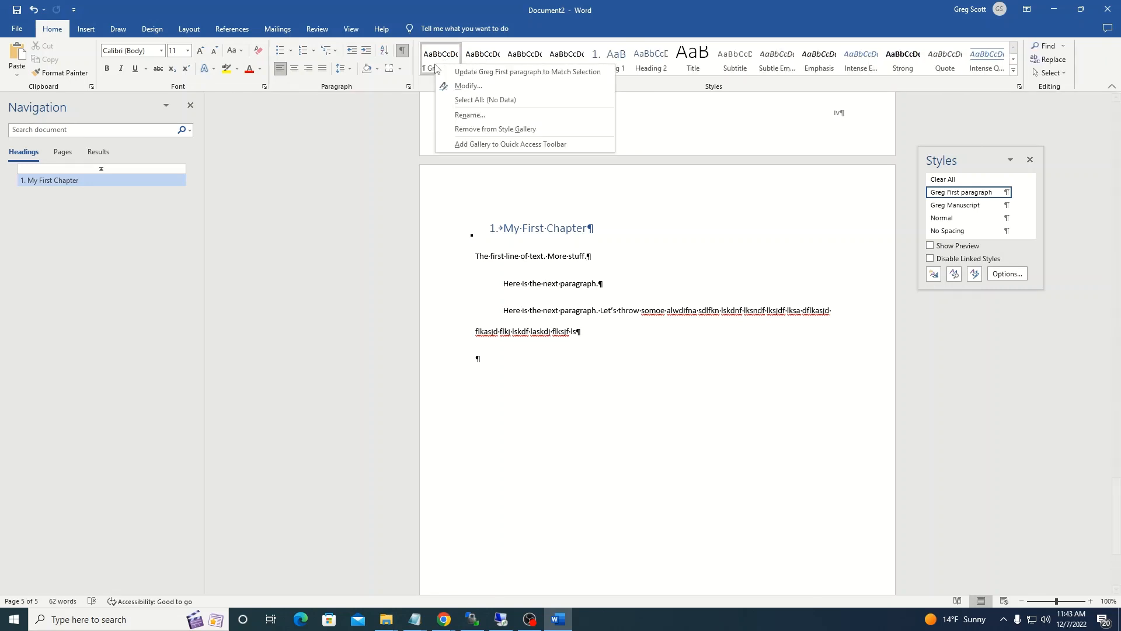
{"action": "left_click", "coordinate": [458, 86]}
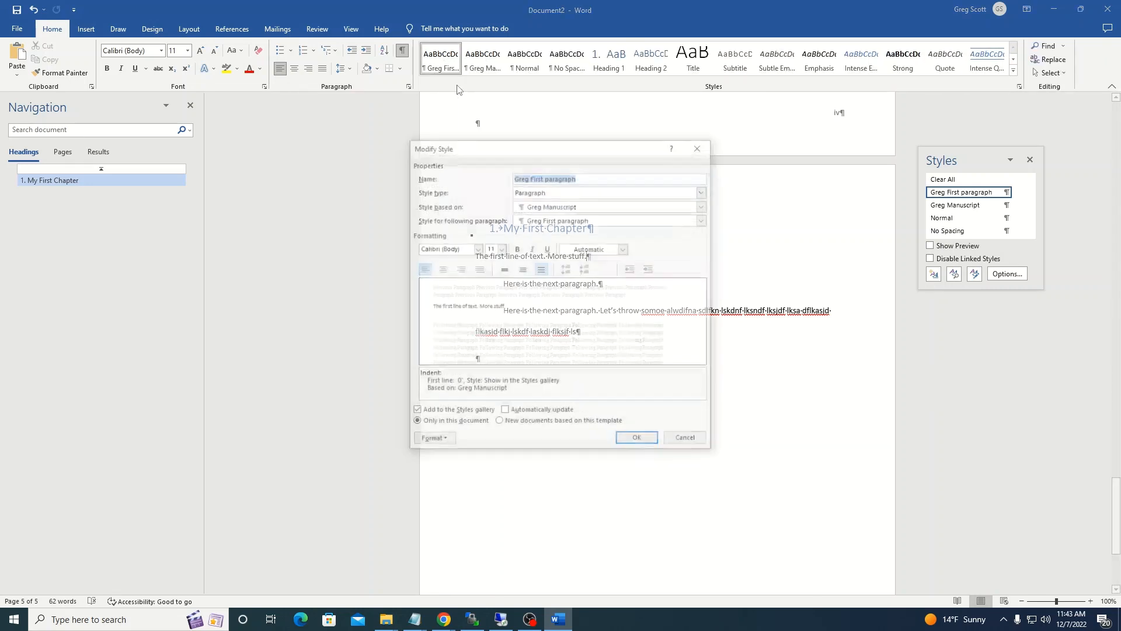
{"action": "left_click", "coordinate": [704, 220]}
{"action": "left_click", "coordinate": [577, 238]}
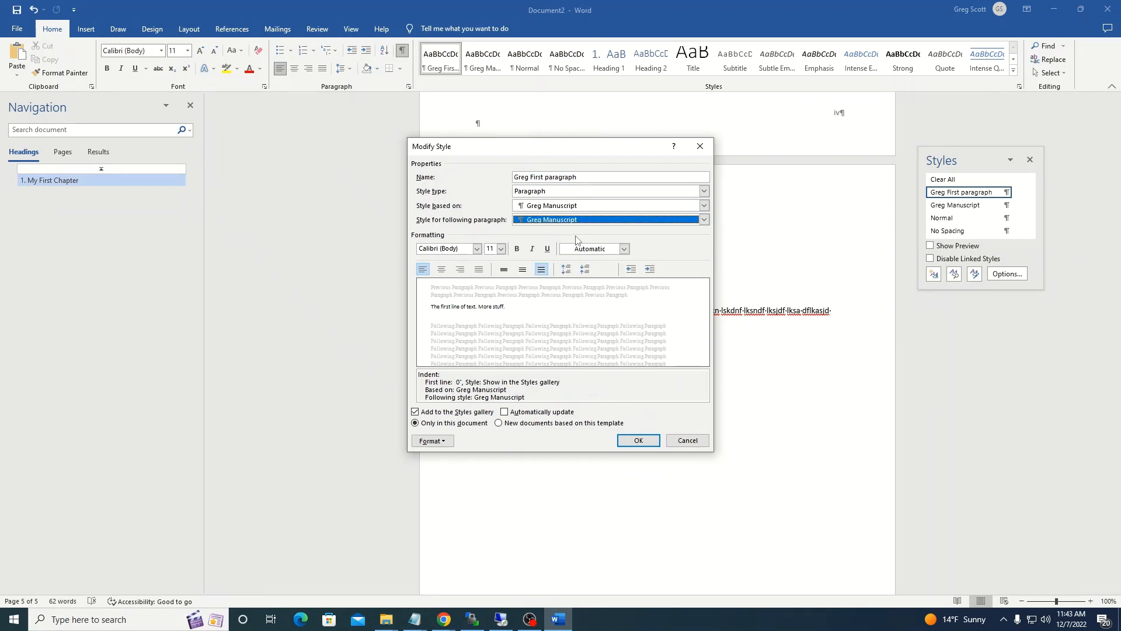
{"action": "left_click", "coordinate": [638, 440]}
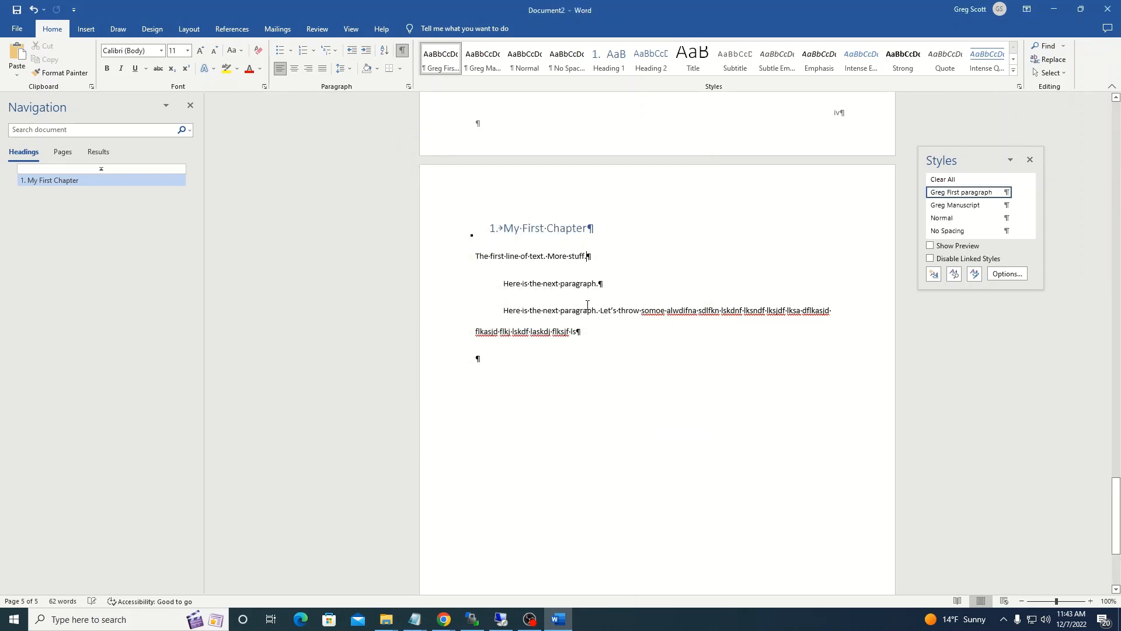
Append "Even more stuff." to the first paragraph and add a new paragraph of filler text directly after it
{"action": "type", "text": "More stuff. Eve"}
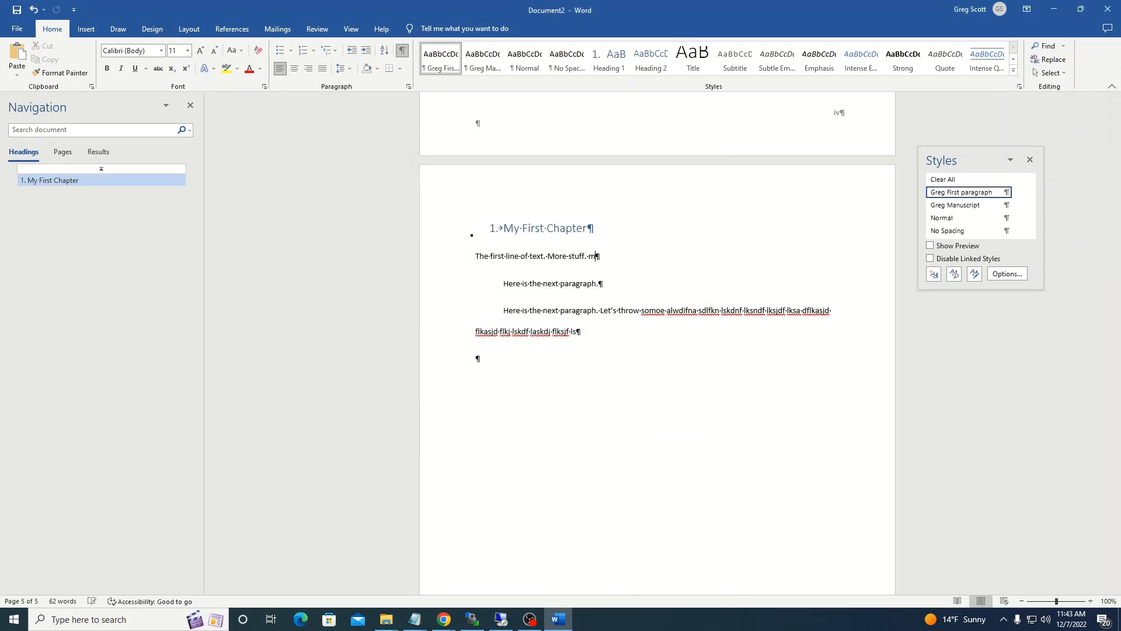
{"action": "type", "text": "n more stuff."}
{"action": "key", "text": "Return"}
{"action": "type", "text": "Slkdfjslf  lskdjf slkdf"}
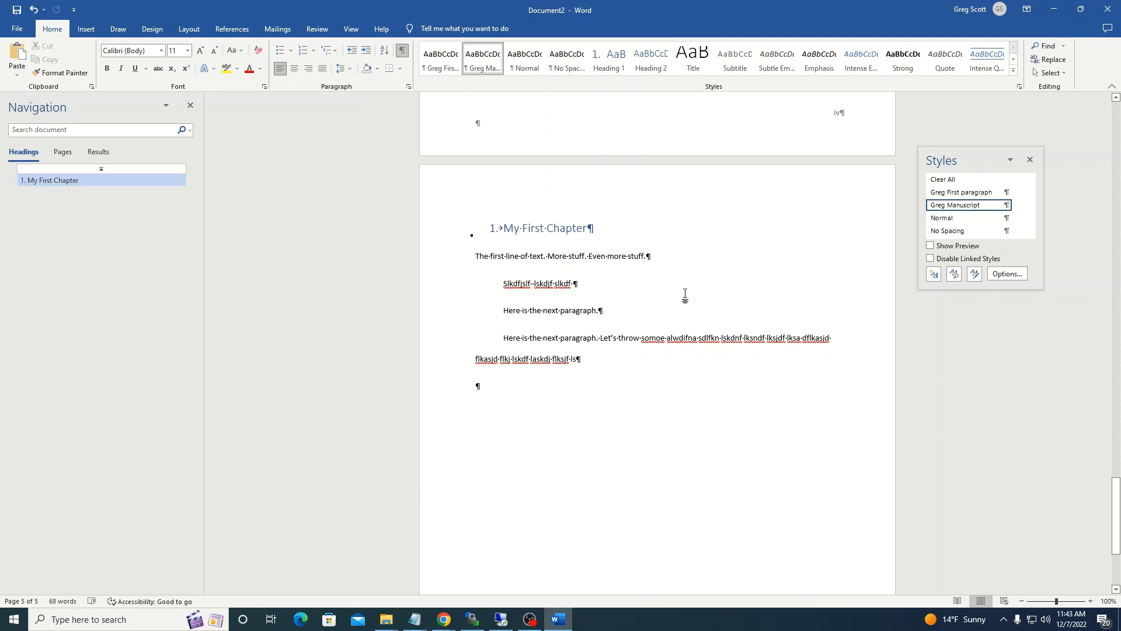
Close the navigation pane, reopen it with the Find command, and show the document's headings in it
{"action": "left_click", "coordinate": [1046, 47]}
{"action": "left_click", "coordinate": [1056, 47]}
{"action": "left_click", "coordinate": [1054, 50]}
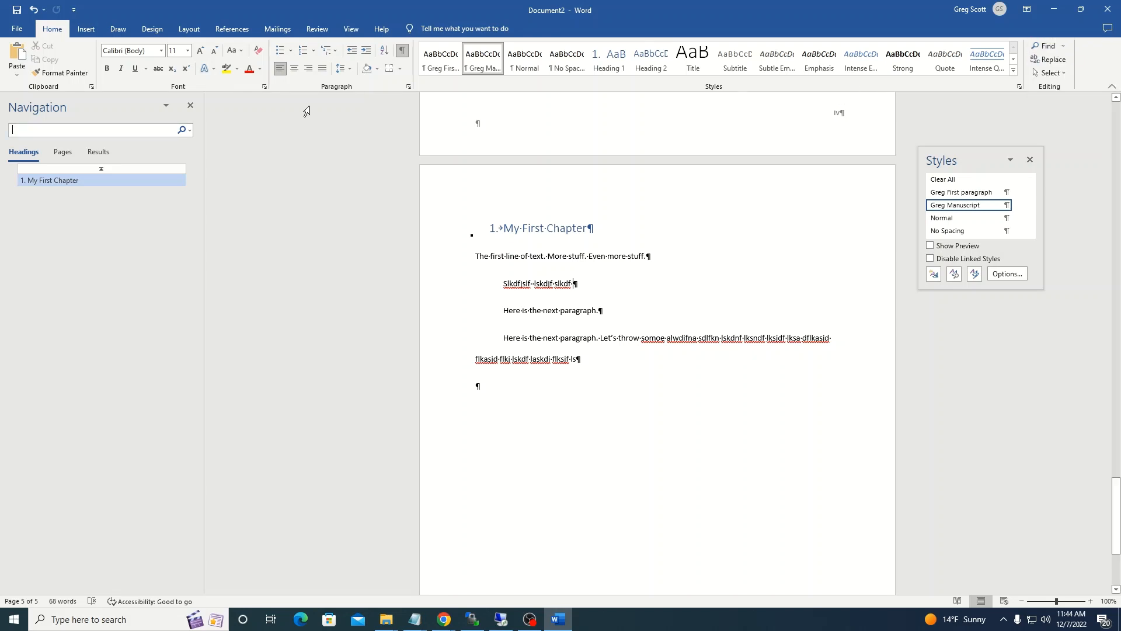
{"action": "left_click", "coordinate": [189, 106]}
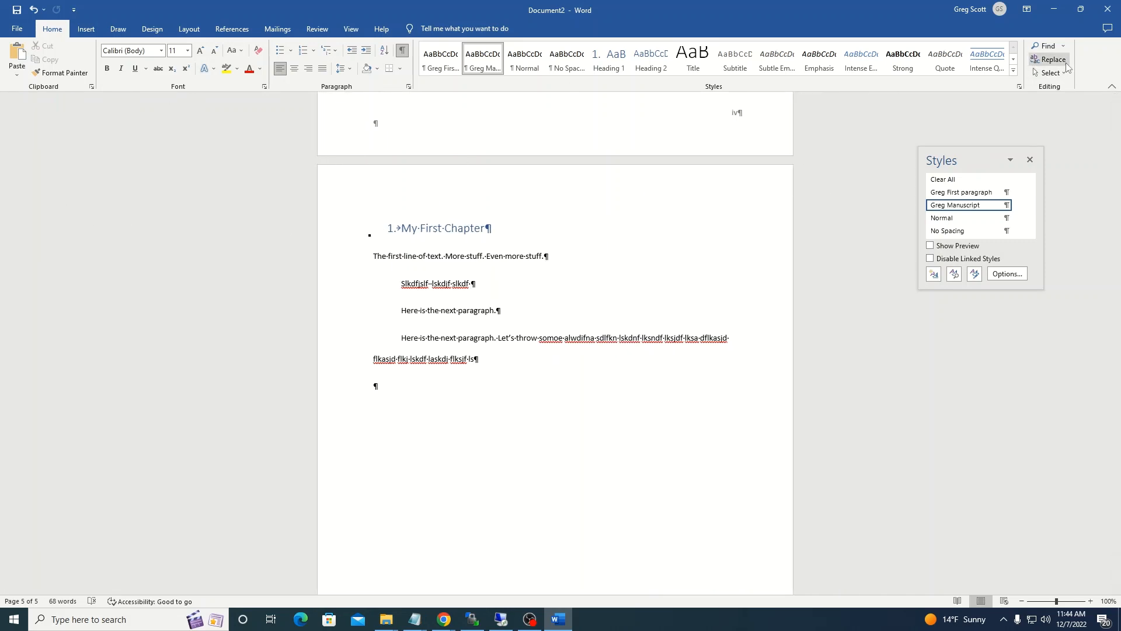
{"action": "left_click", "coordinate": [1046, 47]}
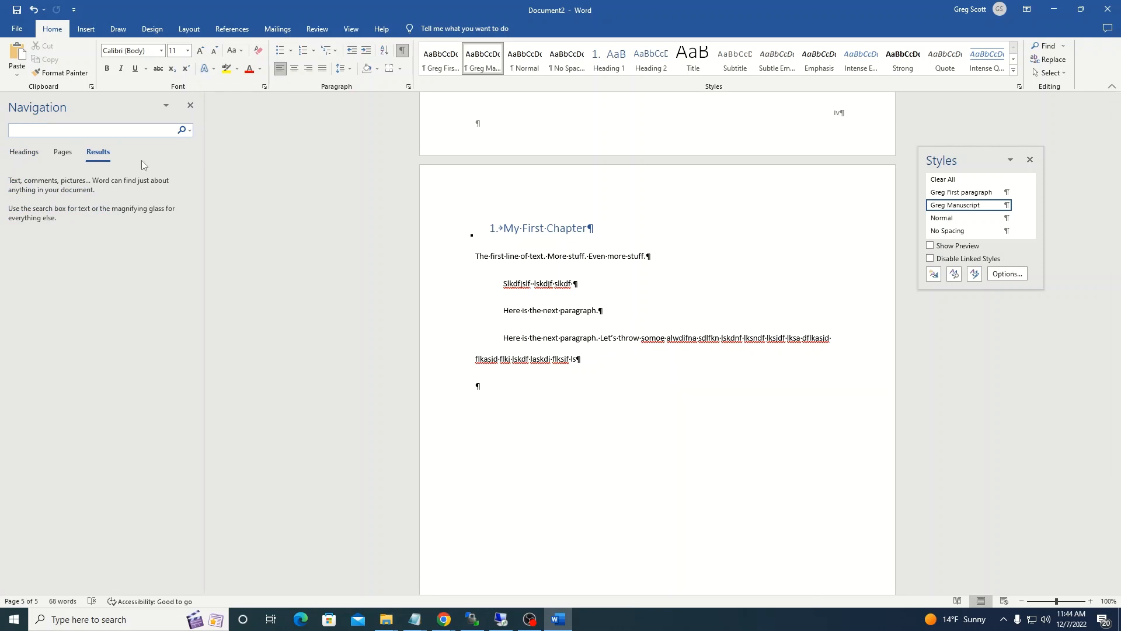
{"action": "left_click", "coordinate": [24, 153]}
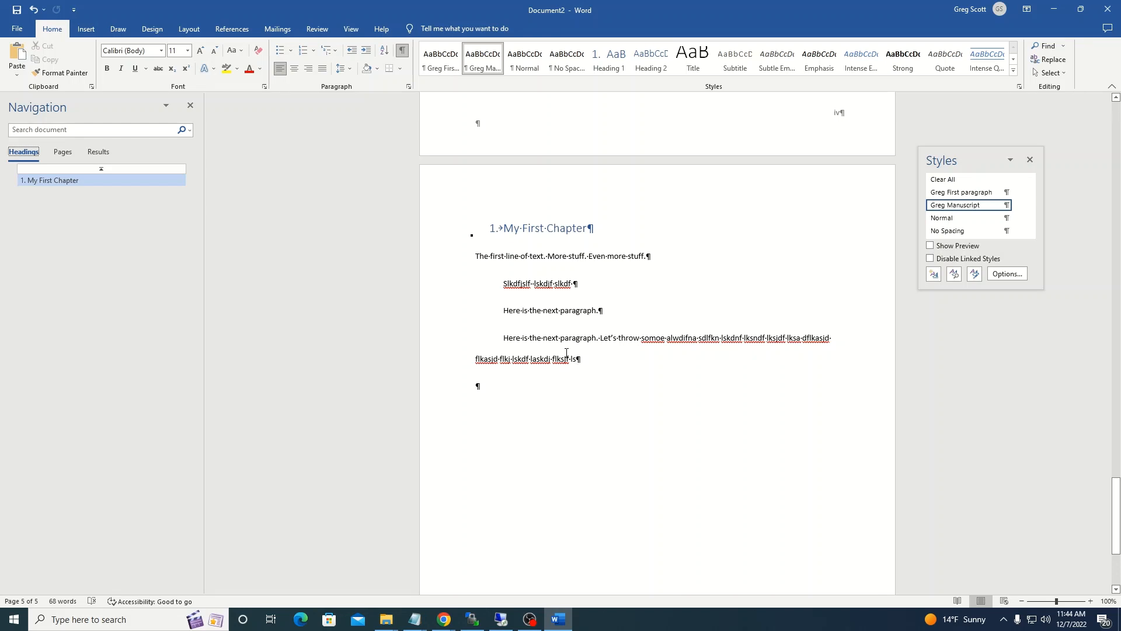
Insert a page break after the chapter's last paragraph and add "The next chapter" on the new page as a Heading 1
{"action": "left_click", "coordinate": [497, 389]}
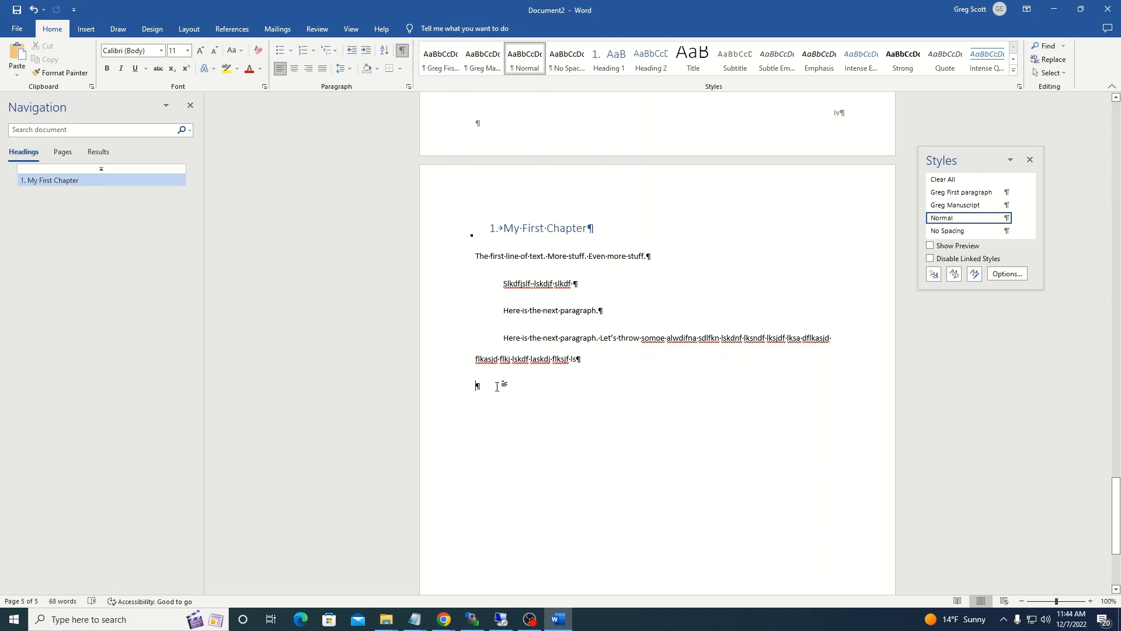
{"action": "scroll", "coordinate": [497, 386], "scroll_direction": "up", "scroll_amount": 5}
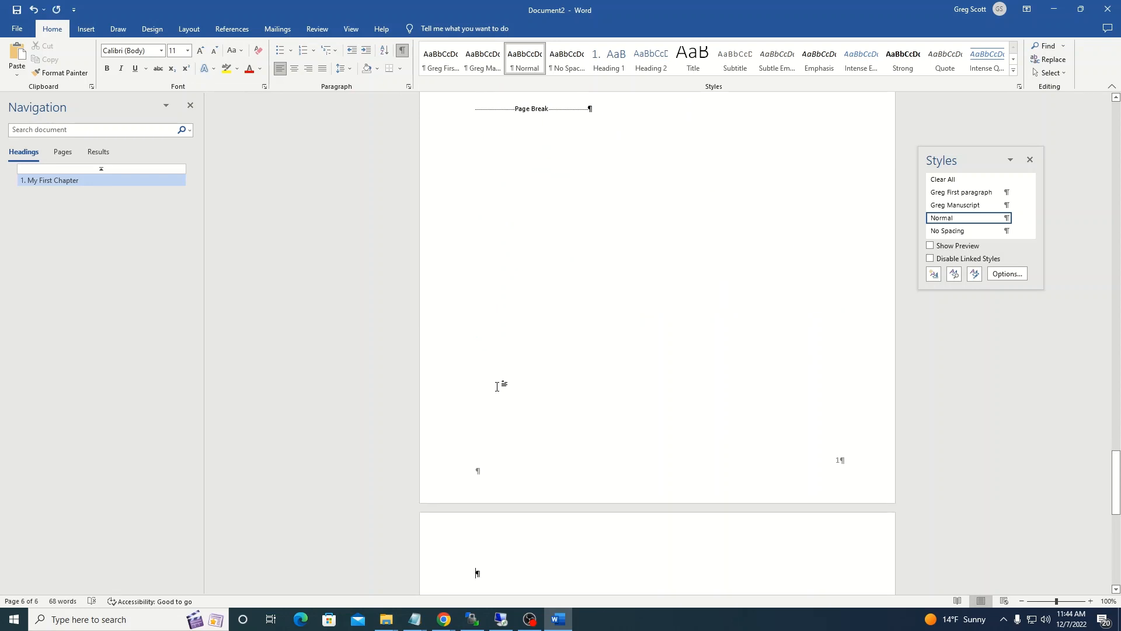
{"action": "type", "text": "The next ch"}
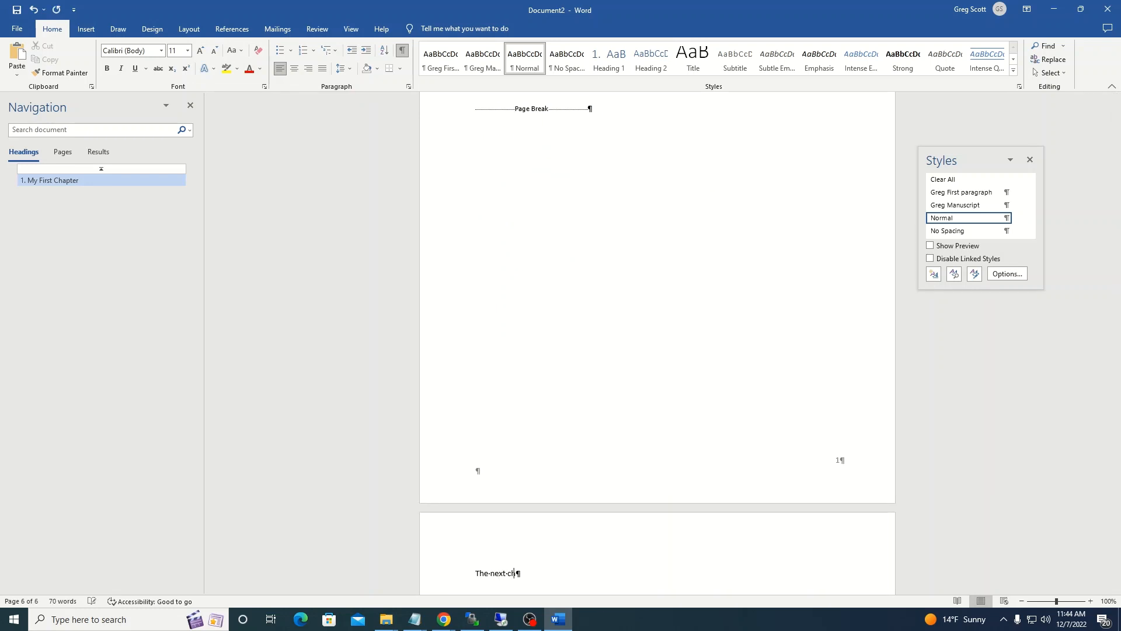
{"action": "type", "text": "apter"}
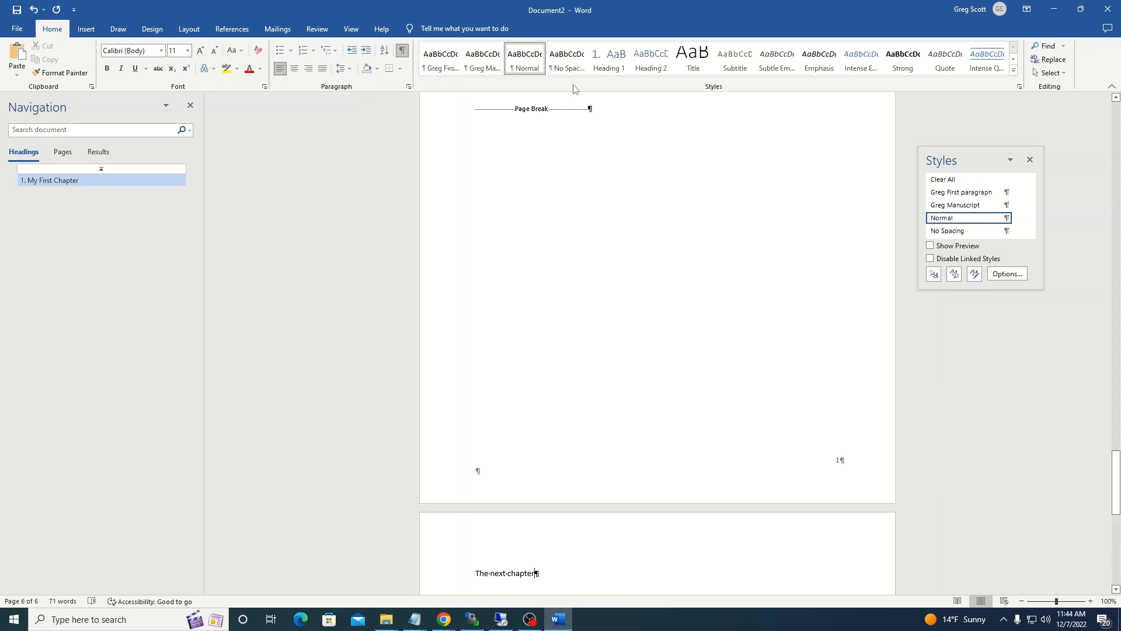
{"action": "left_click", "coordinate": [613, 64]}
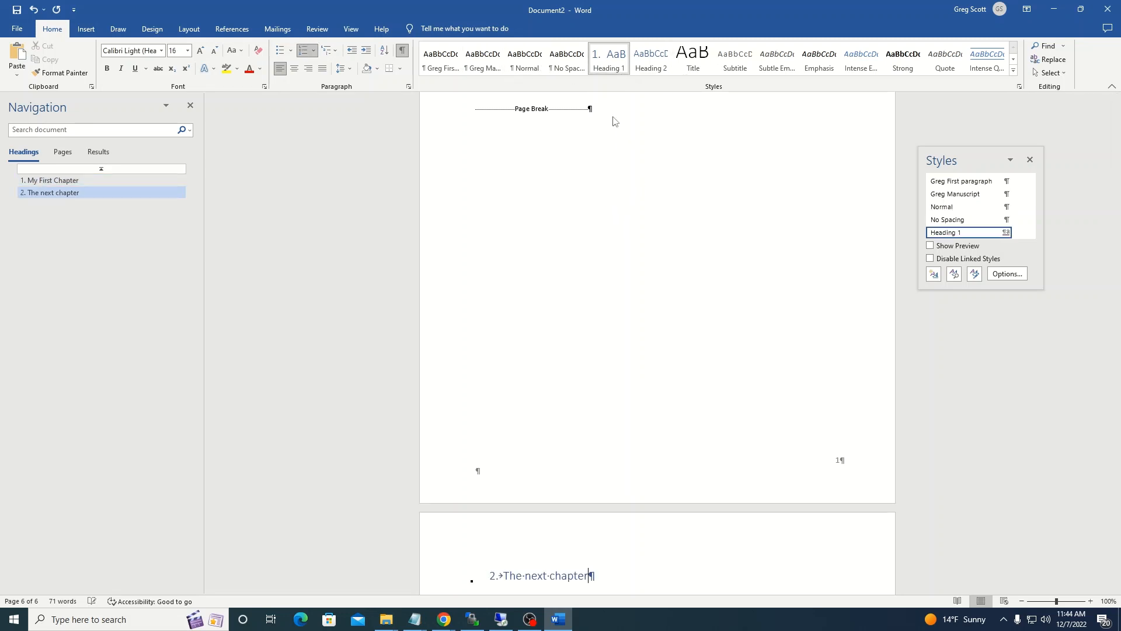
Add a body paragraph below "The next chapter" saying that it should be in the first-paragraph style, followed by an empty paragraph
{"action": "scroll", "coordinate": [588, 490], "scroll_direction": "down", "scroll_amount": 2}
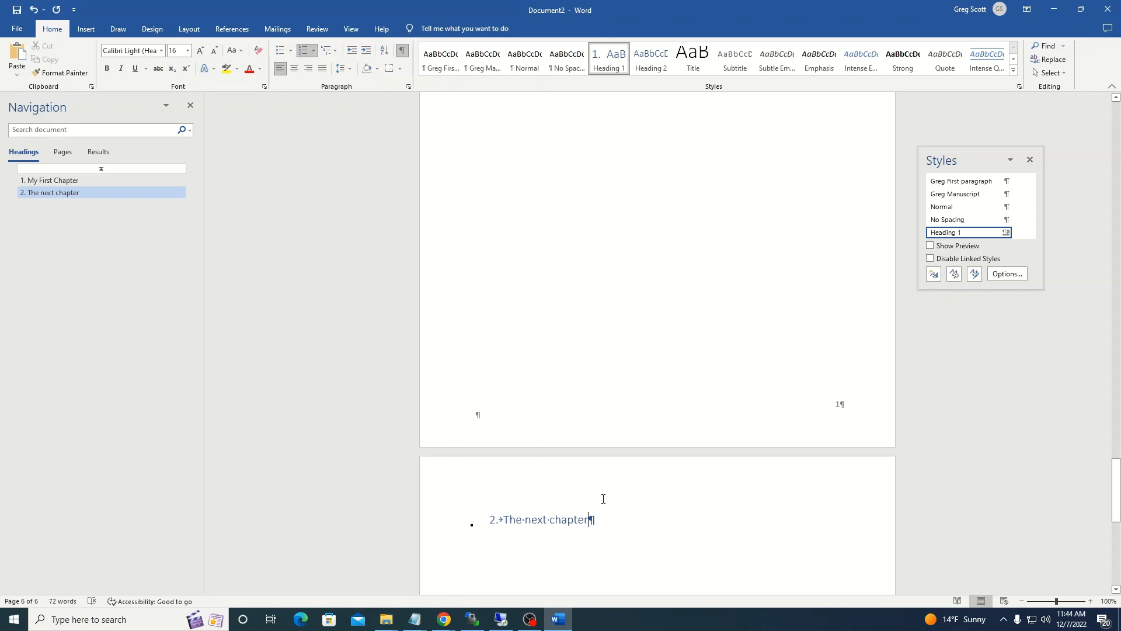
{"action": "key", "text": "Return"}
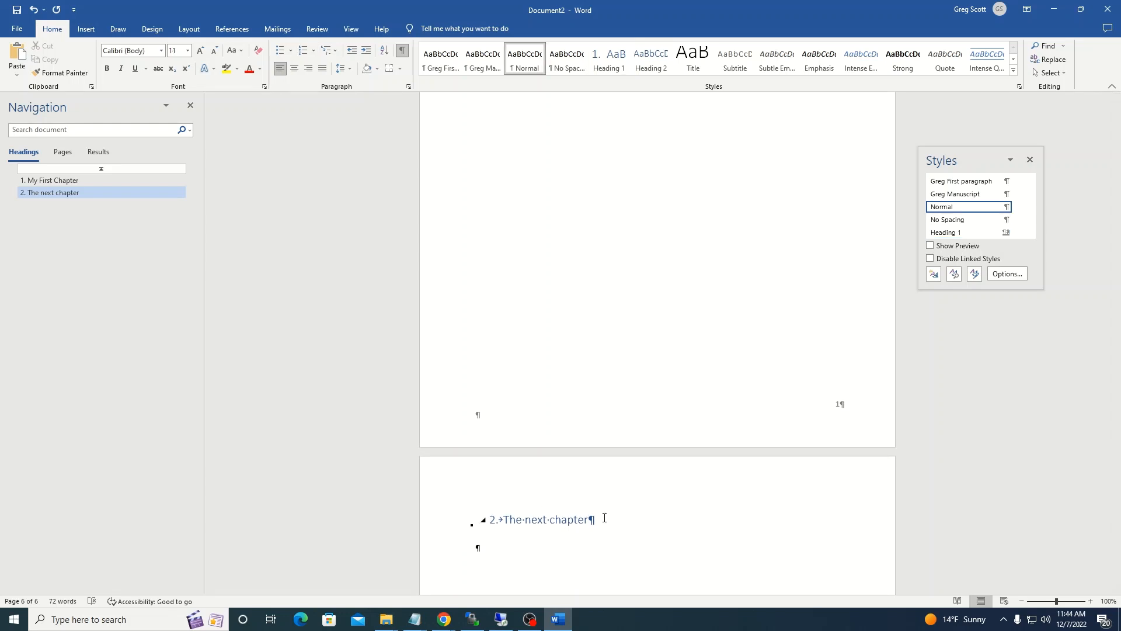
{"action": "type", "text": "This shoul dbe"}
{"action": "key", "text": "BackSpace"}
{"action": "key", "text": "BackSpace"}
{"action": "key", "text": "BackSpace"}
{"action": "type", "text": "d be greg first partg"}
{"action": "key", "text": "BackSpace"}
{"action": "type", "text": "graph¶"}
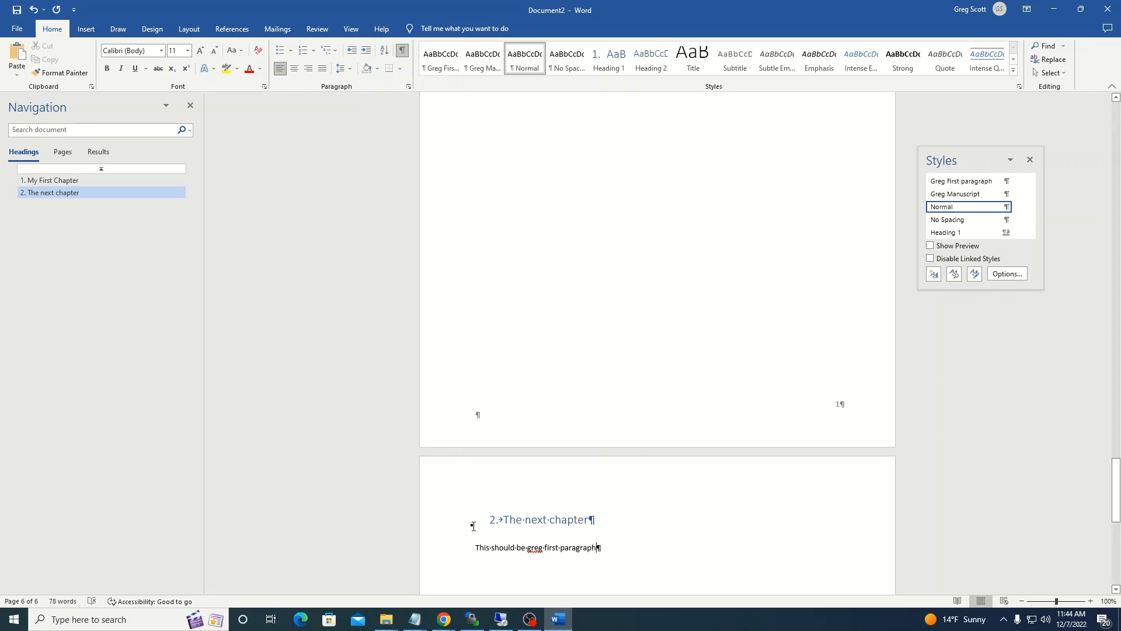
{"action": "key", "text": "Return"}
Modify the Heading 1 style so that the following paragraph uses the custom first-paragraph style
{"action": "double_click", "coordinate": [547, 521]}
{"action": "left_click", "coordinate": [547, 521]}
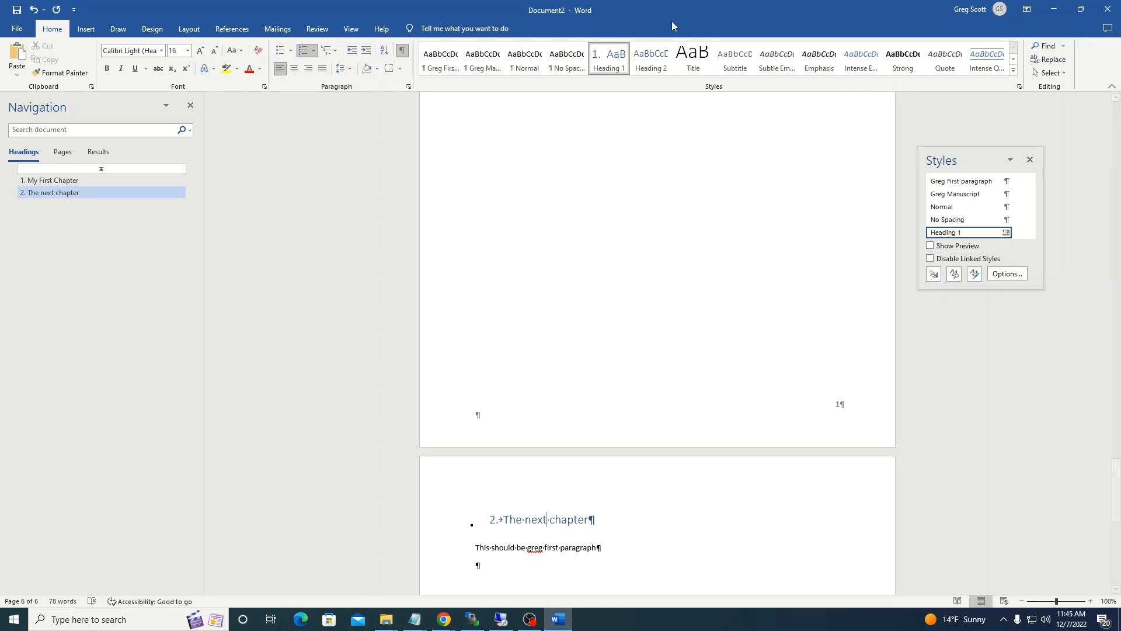
{"action": "right_click", "coordinate": [602, 62]}
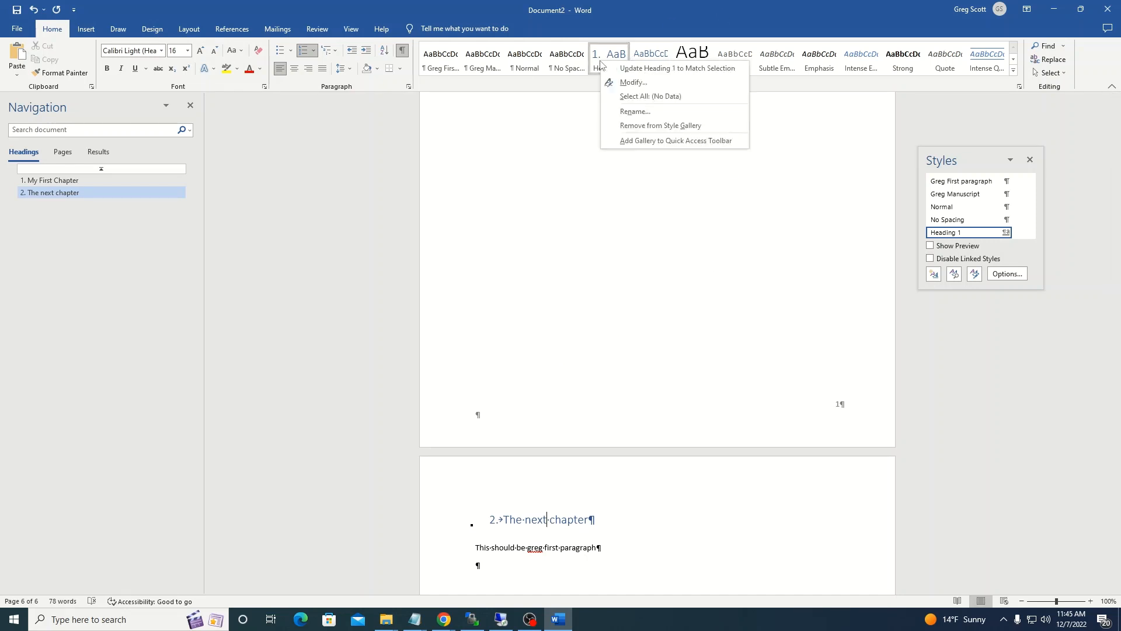
{"action": "left_click", "coordinate": [633, 82]}
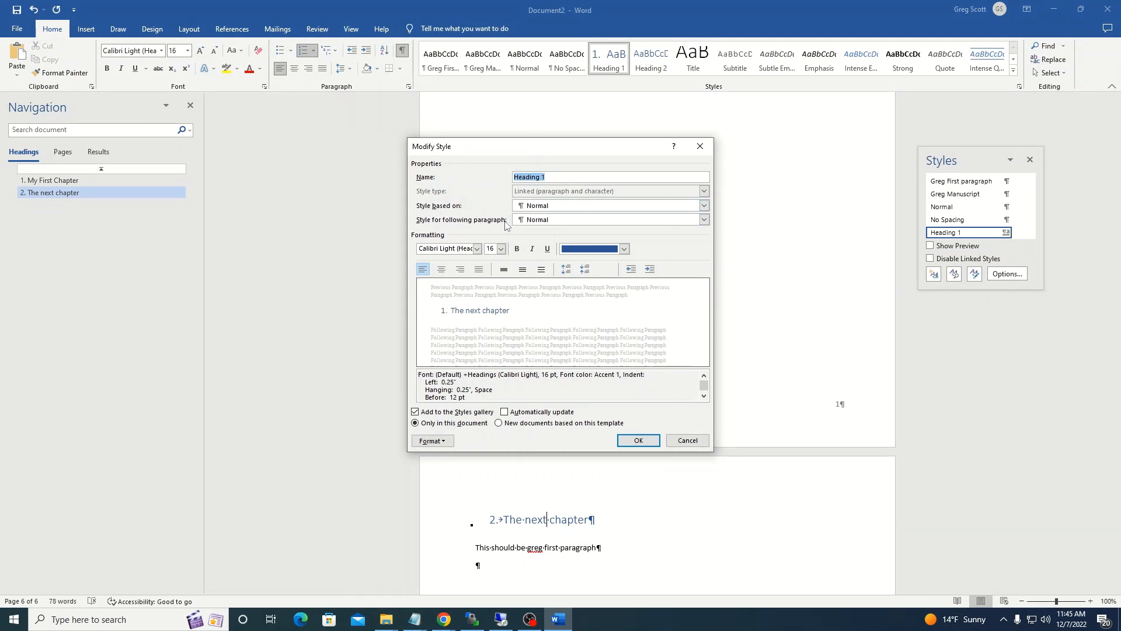
{"action": "left_click", "coordinate": [574, 221]}
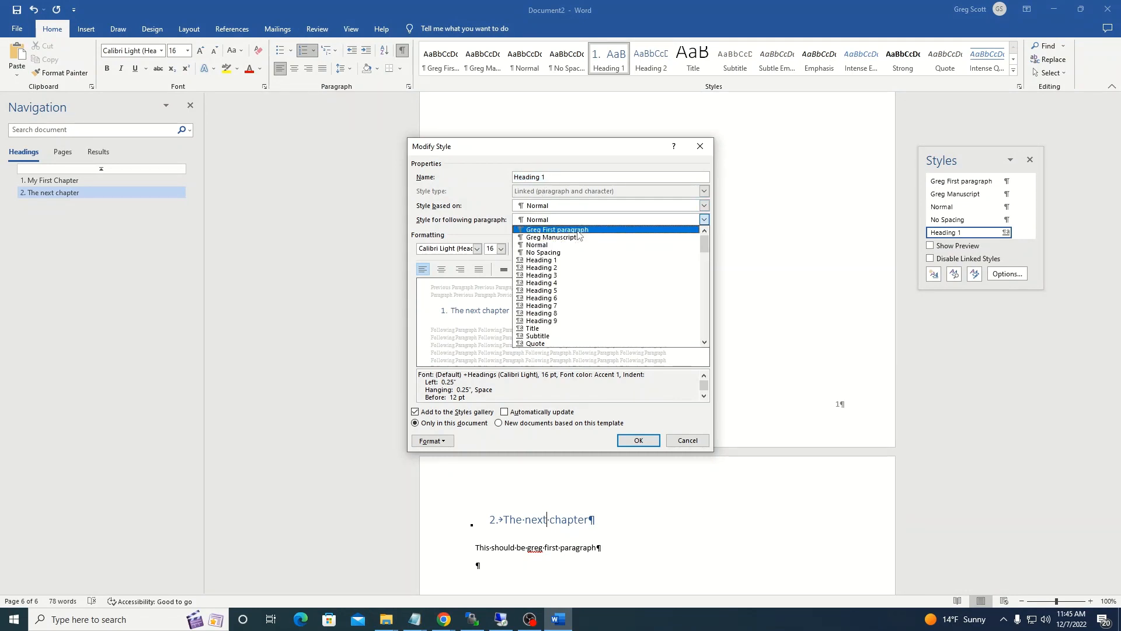
{"action": "left_click", "coordinate": [560, 229]}
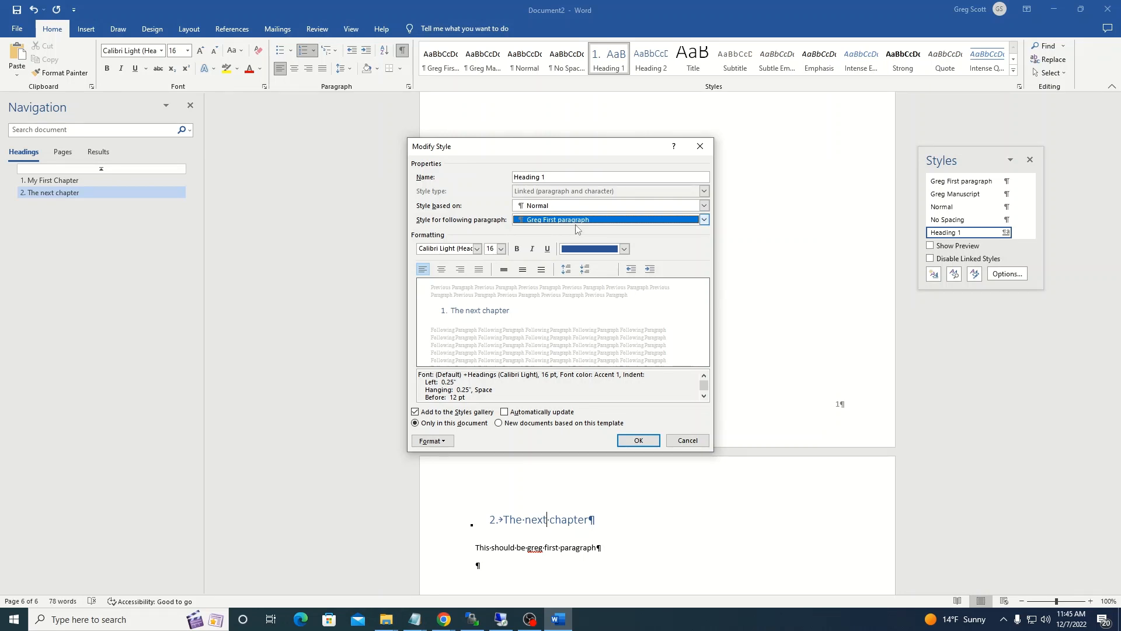
Set the Heading 1 style's numbering to the 1. 2. 3. format and apply the style changes
{"action": "left_click", "coordinate": [442, 442]}
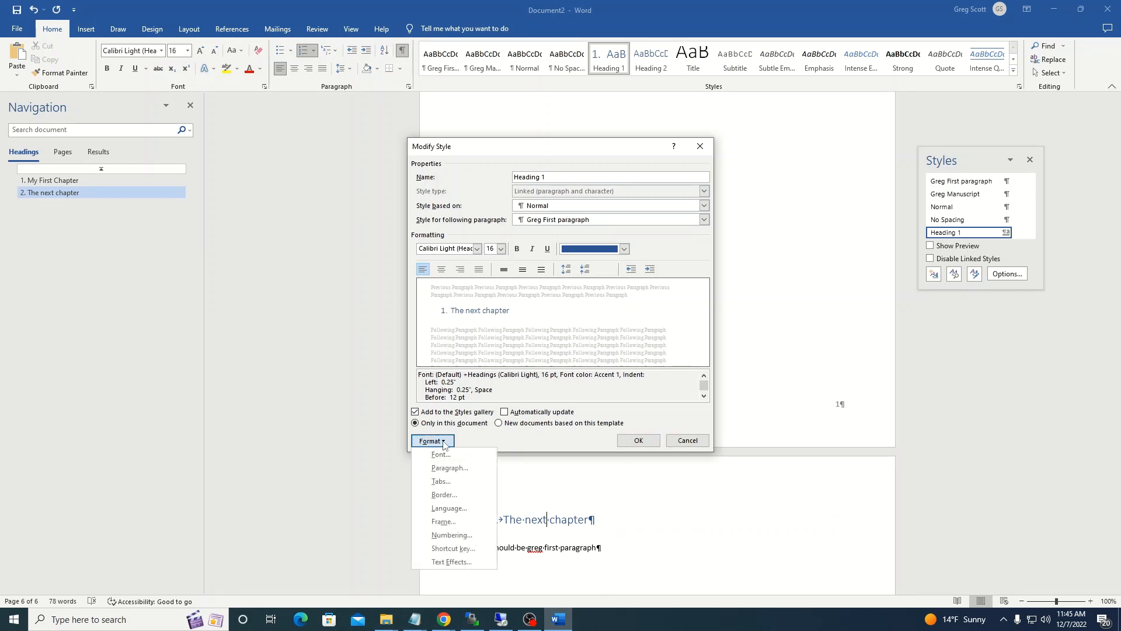
{"action": "left_click", "coordinate": [444, 536]}
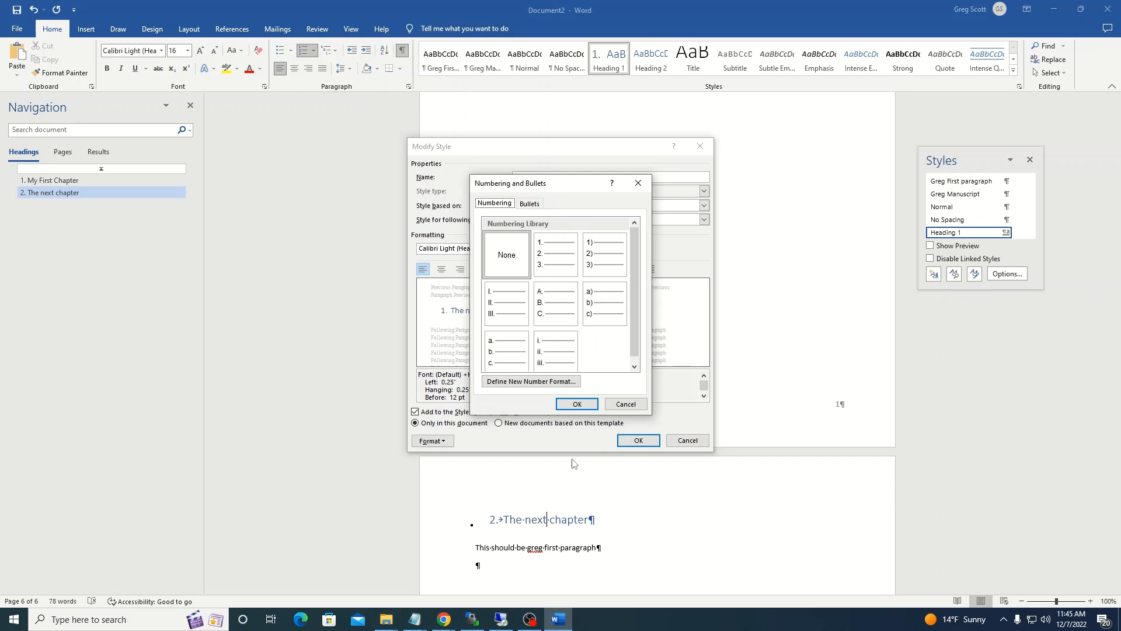
{"action": "left_click", "coordinate": [555, 255]}
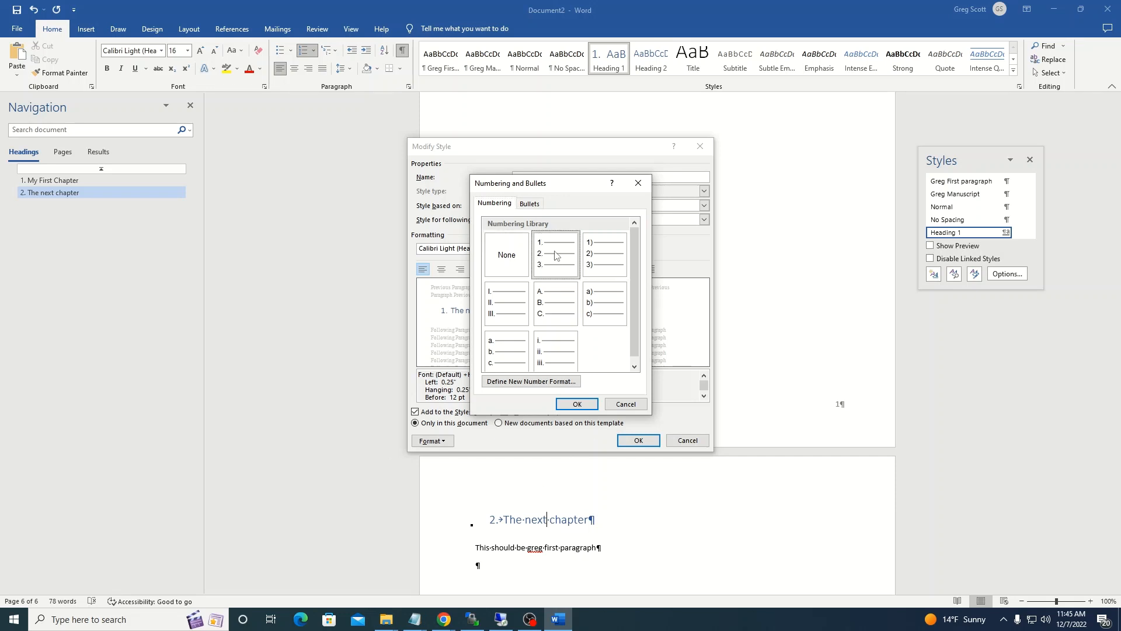
{"action": "left_click", "coordinate": [577, 405]}
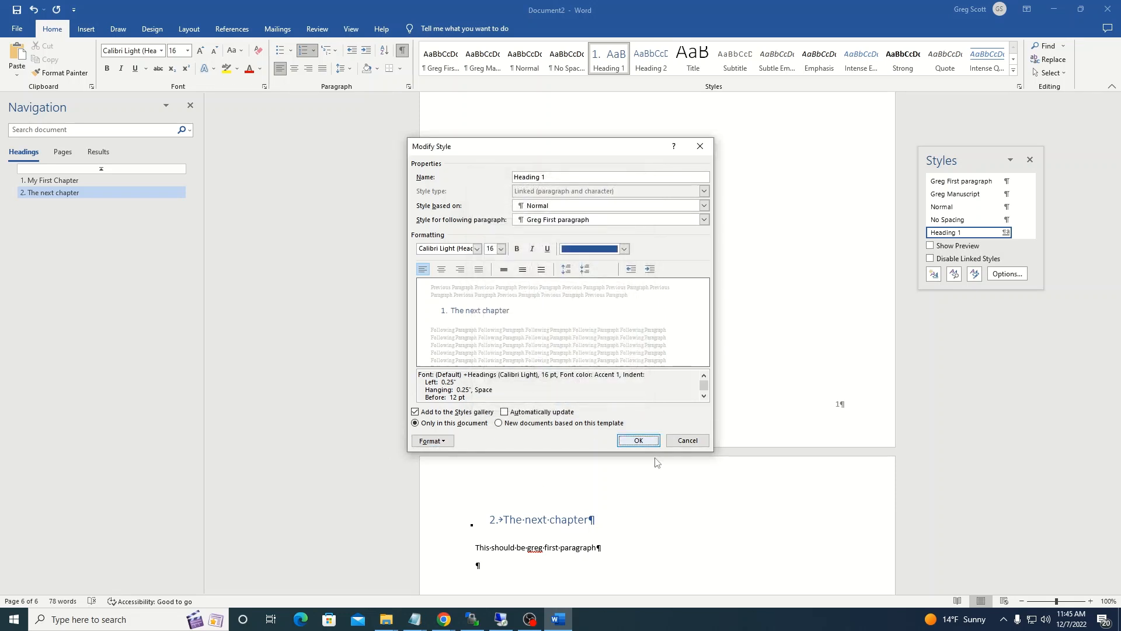
{"action": "left_click", "coordinate": [639, 441]}
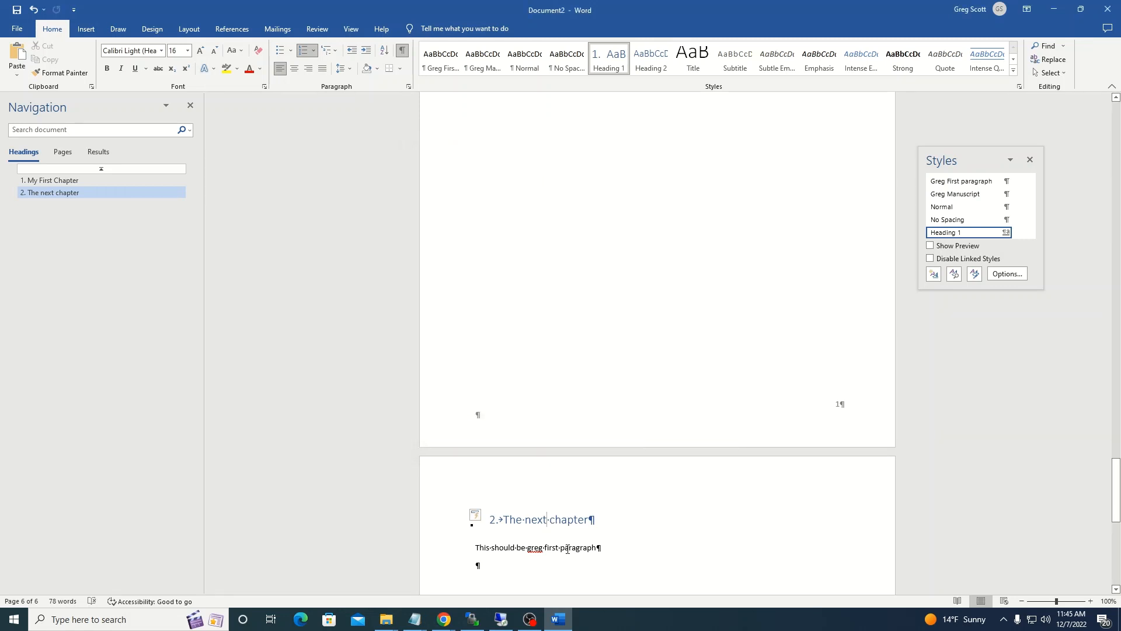
Replace the text below "The next chapter" with a sentence saying it really should be the first-paragraph style, and add an "indent" paragraph
{"action": "left_click_drag", "start_coordinate": [480, 546], "coordinate": [615, 550]}
{"action": "key", "text": "BackSpace"}
{"action": "key", "text": "ctrl+z"}
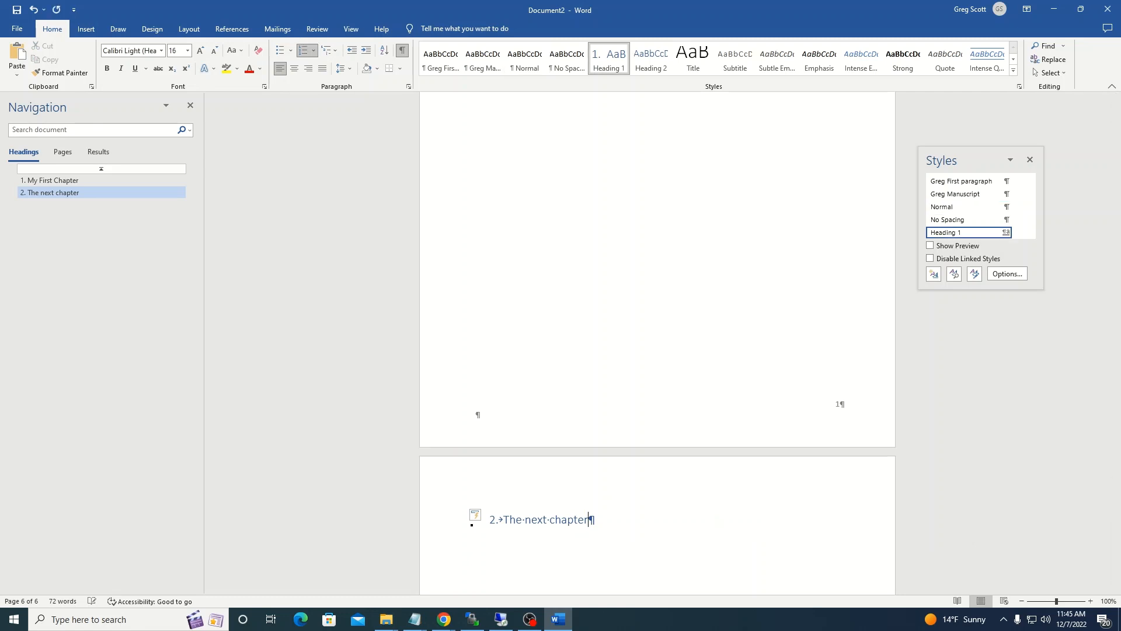
{"action": "key", "text": "Return"}
{"action": "type", "text": "This"}
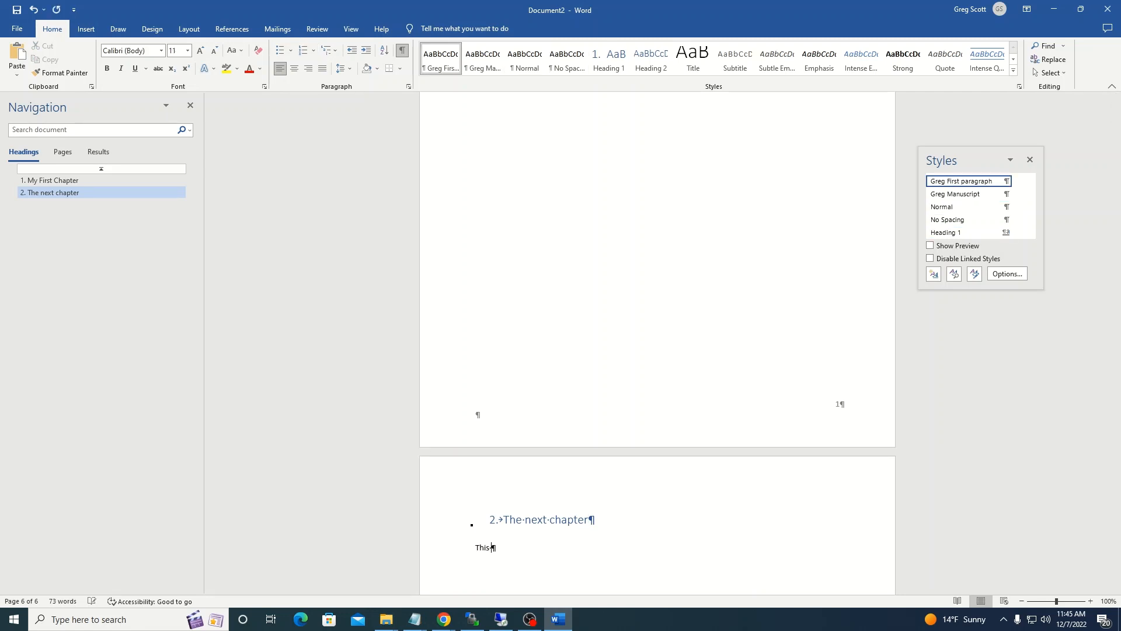
{"action": "type", "text": " really should be greg first paragraph"}
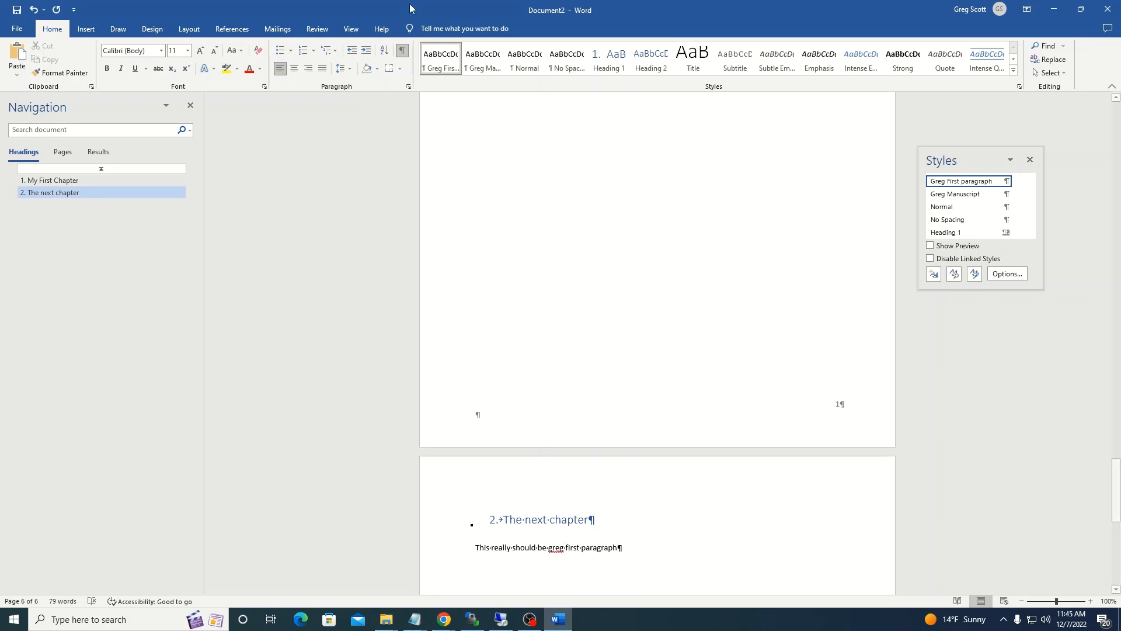
{"action": "type", "text": "."}
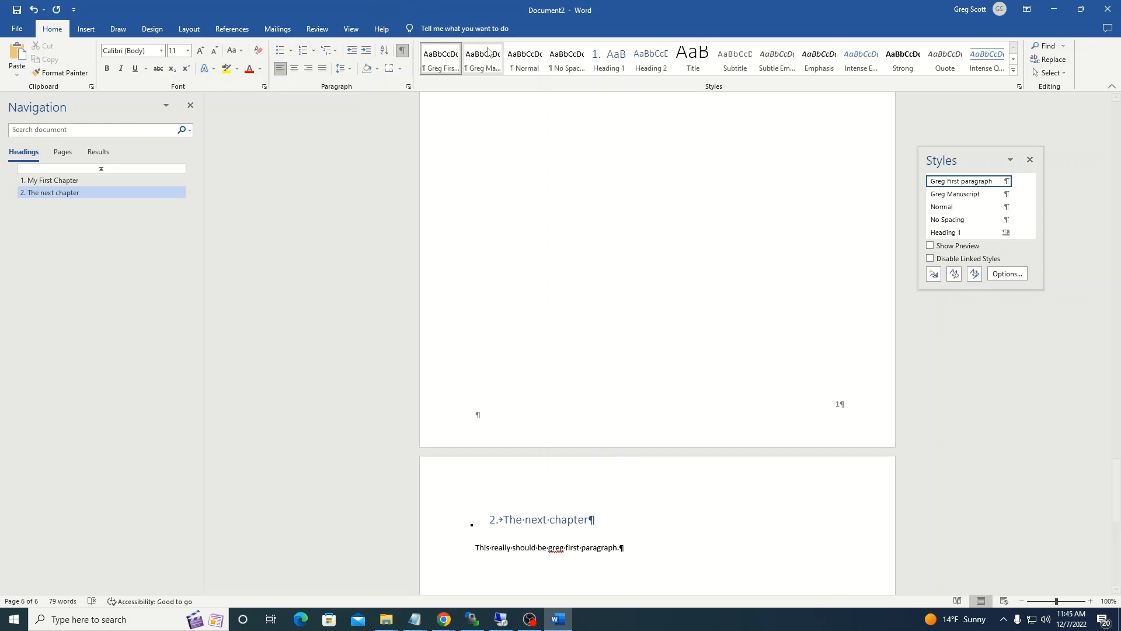
{"action": "key", "text": "Return"}
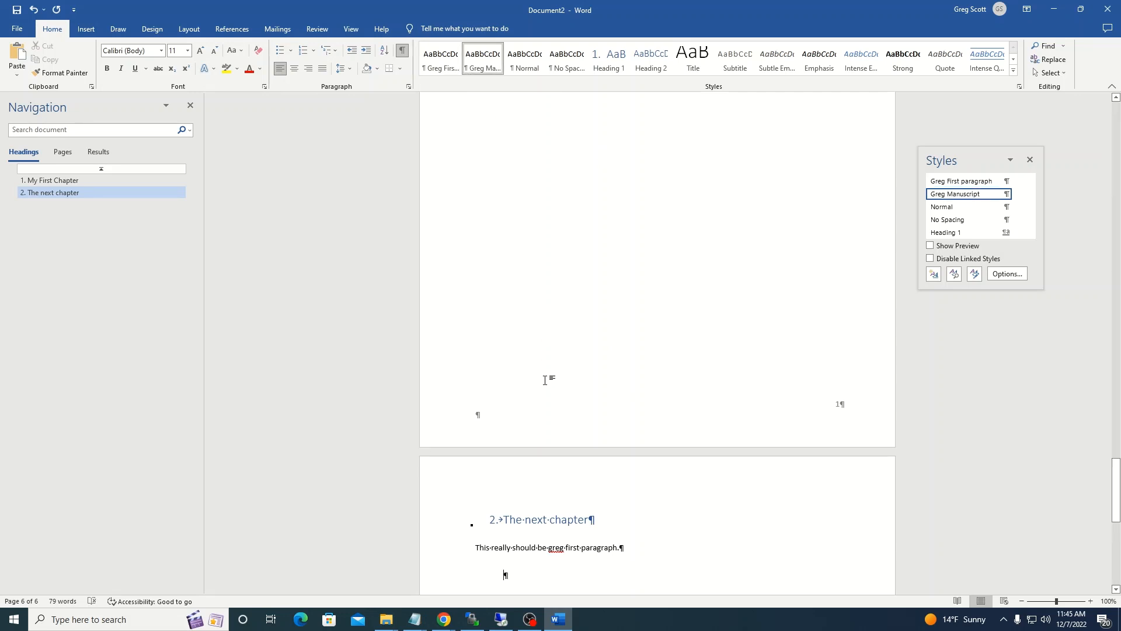
{"action": "type", "text": "indent"}
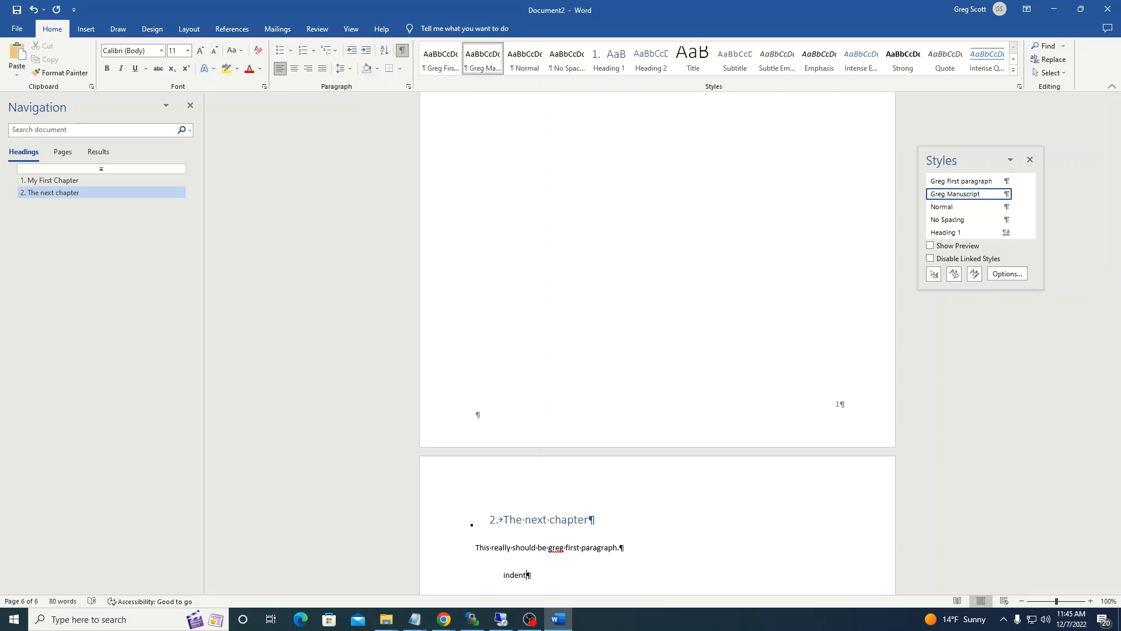
Modify the Heading 1 style with its numbering format set to None
{"action": "left_click", "coordinate": [518, 521]}
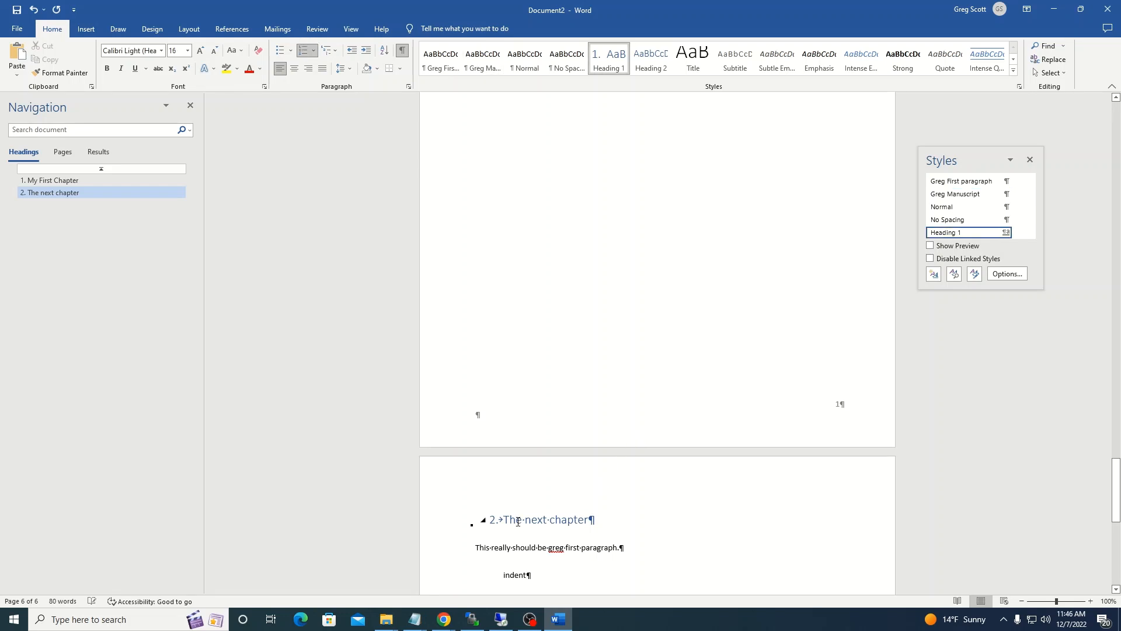
{"action": "right_click", "coordinate": [618, 65]}
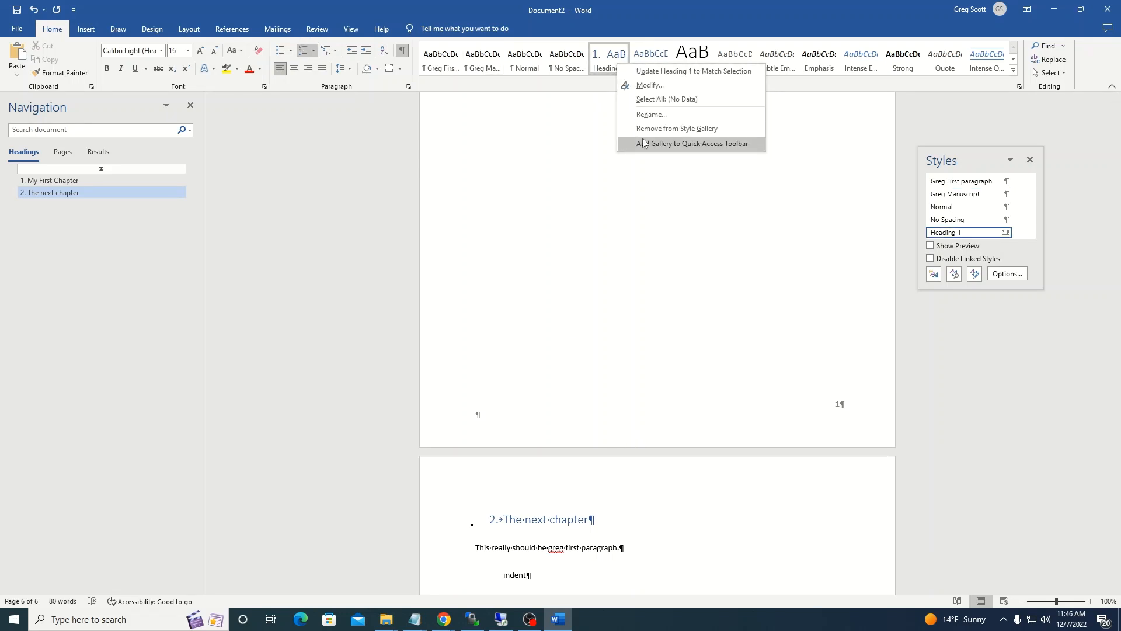
{"action": "left_click", "coordinate": [650, 85]}
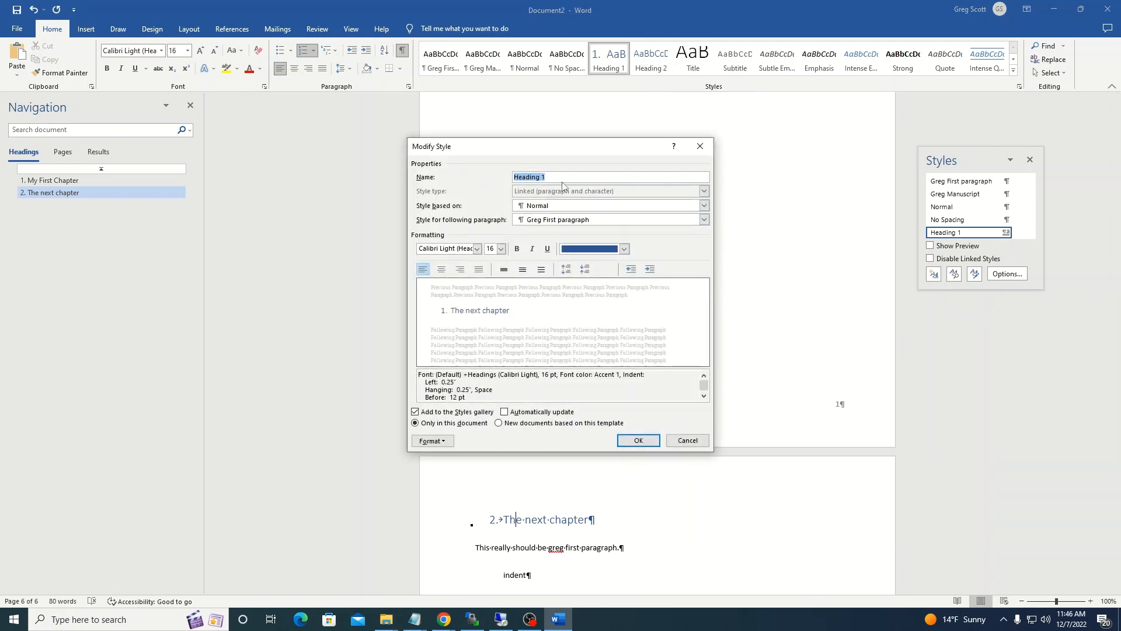
{"action": "left_click", "coordinate": [443, 442]}
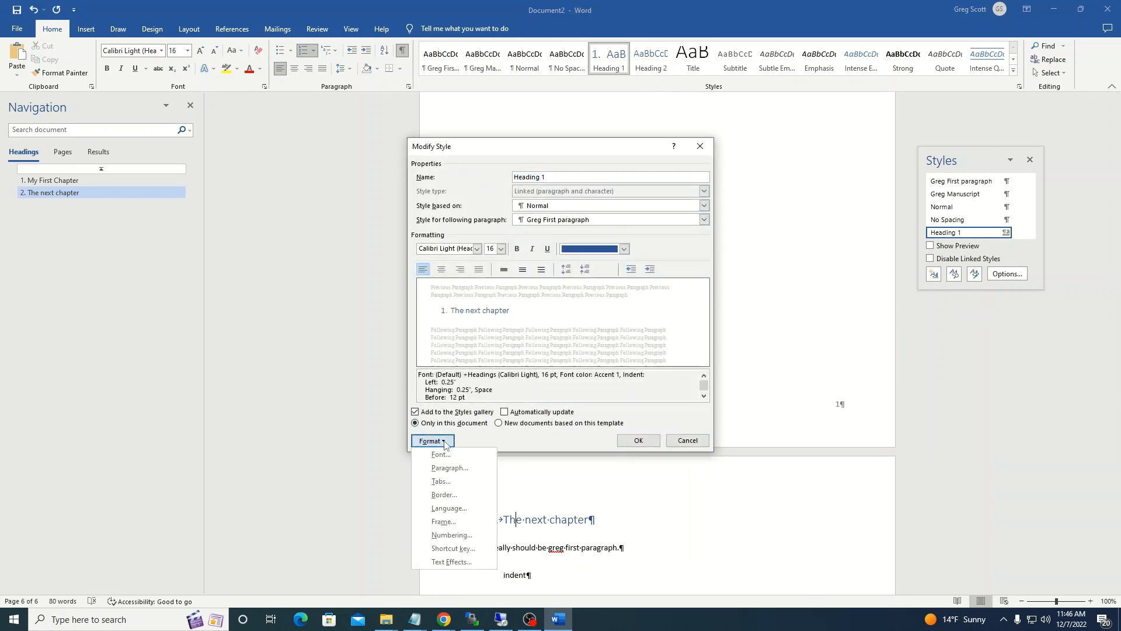
{"action": "left_click", "coordinate": [453, 542]}
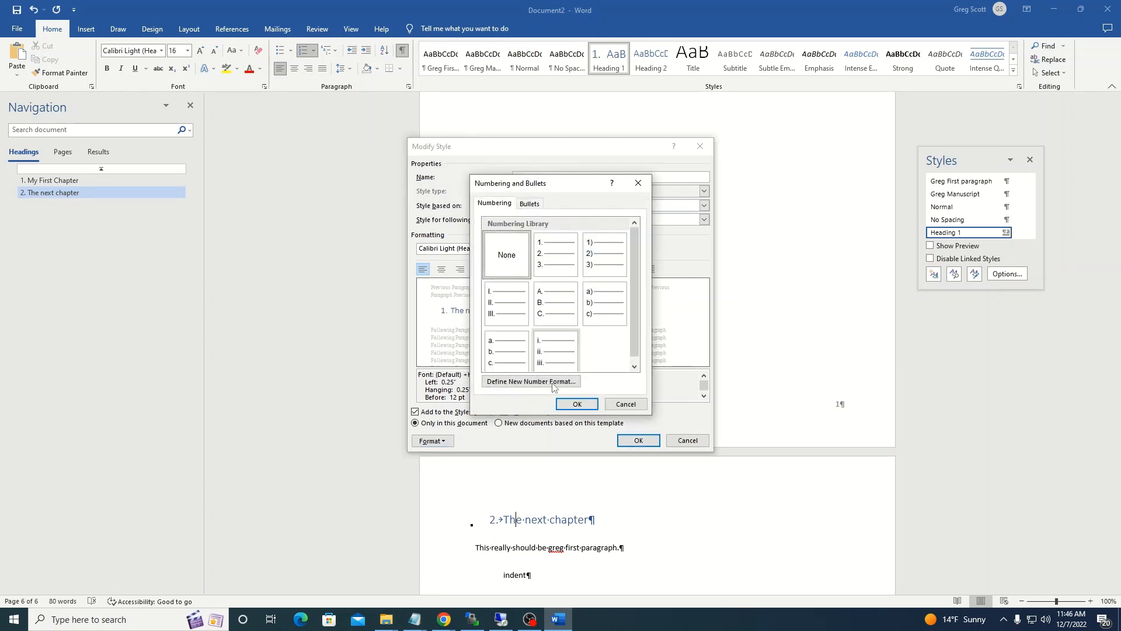
{"action": "left_click", "coordinate": [573, 407]}
{"action": "left_click", "coordinate": [632, 440]}
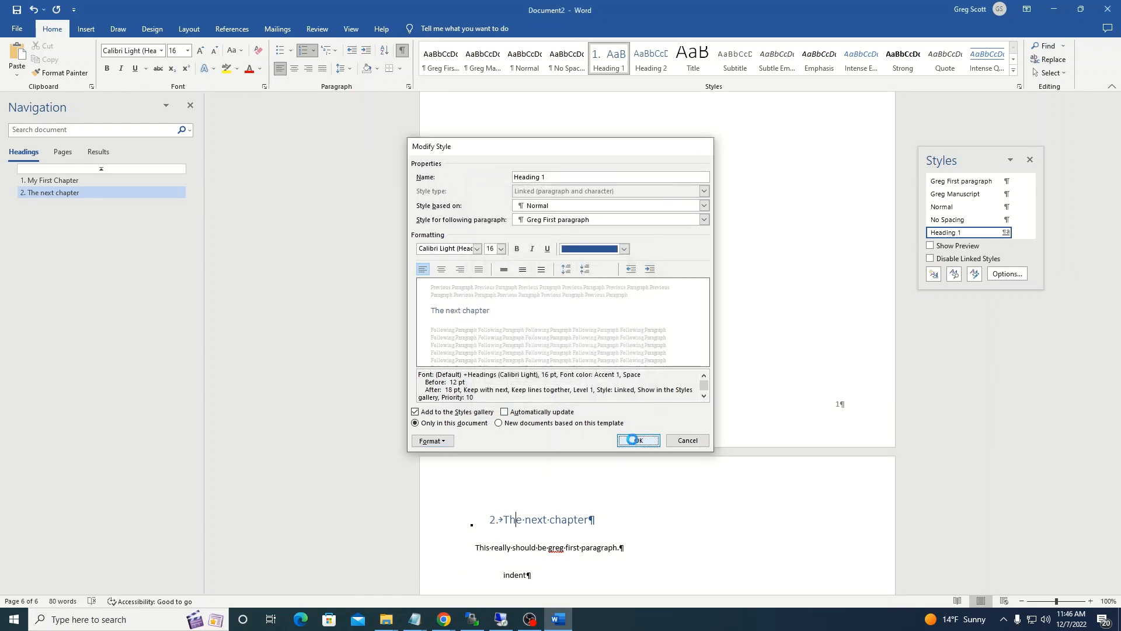
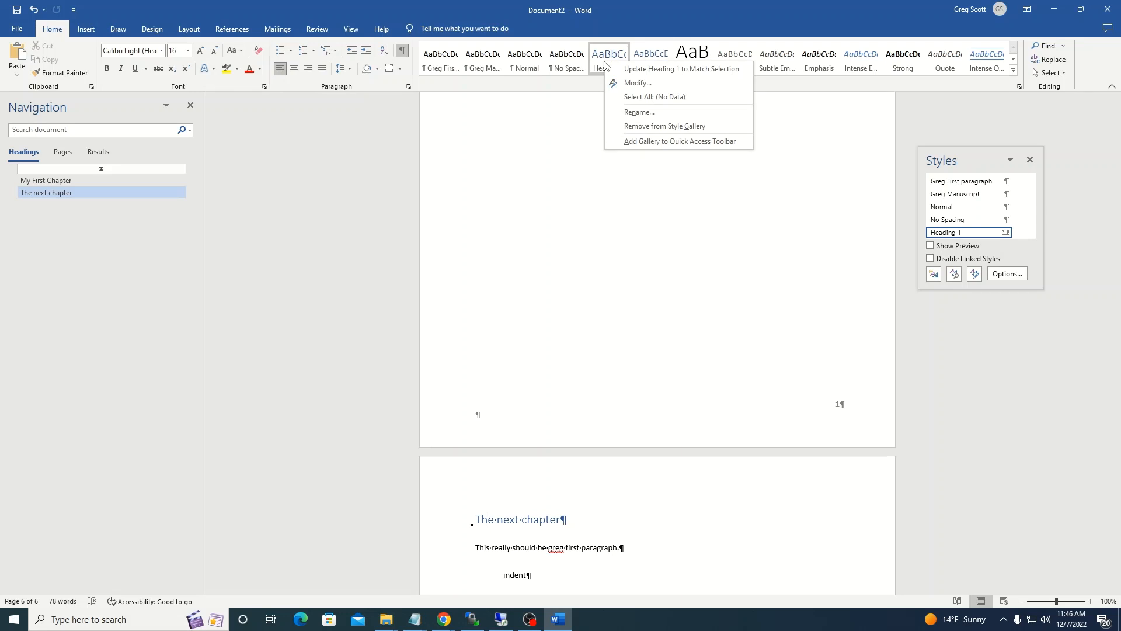
Restore the 1. 2. 3. numbering format in the Heading 1 style
{"action": "left_click", "coordinate": [639, 86]}
{"action": "left_click", "coordinate": [433, 441]}
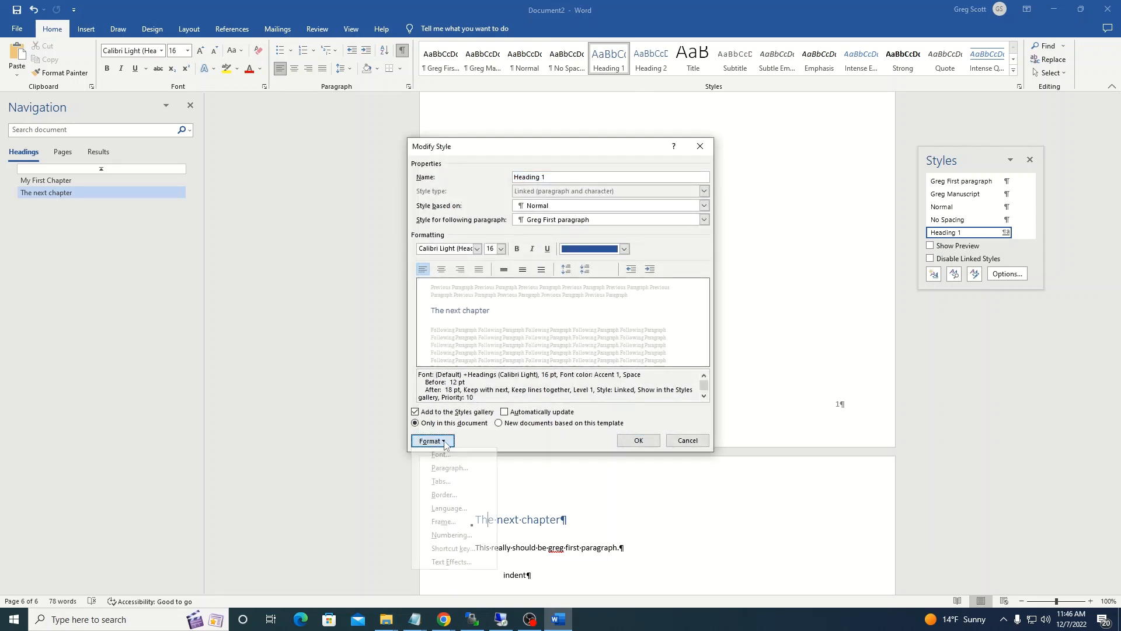
{"action": "left_click", "coordinate": [452, 535]}
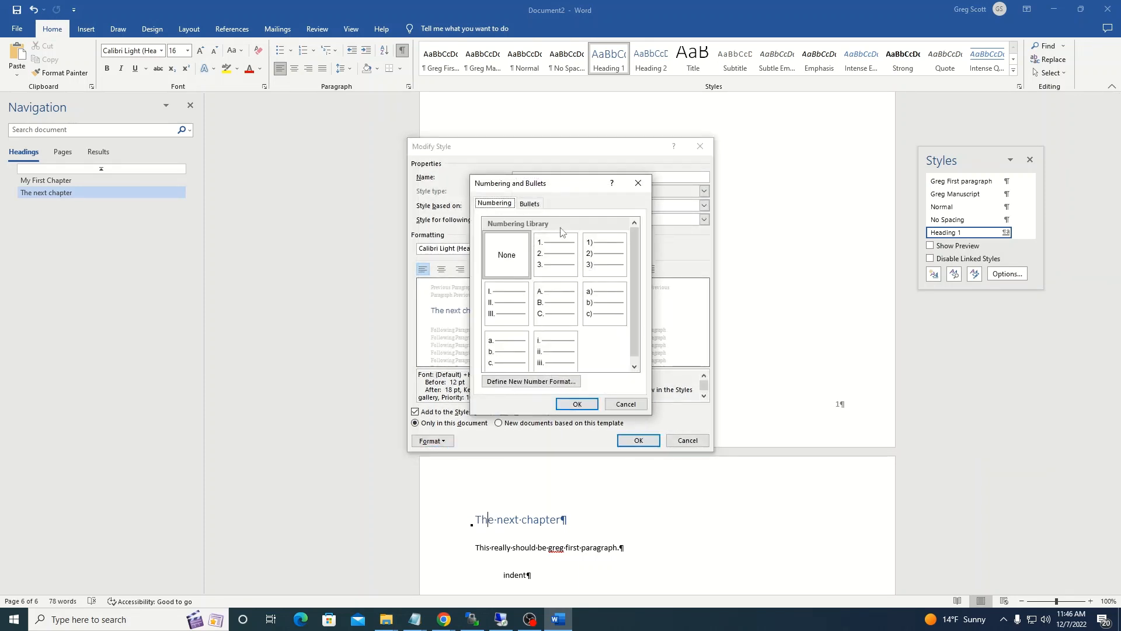
{"action": "left_click", "coordinate": [577, 404]}
{"action": "left_click", "coordinate": [637, 440]}
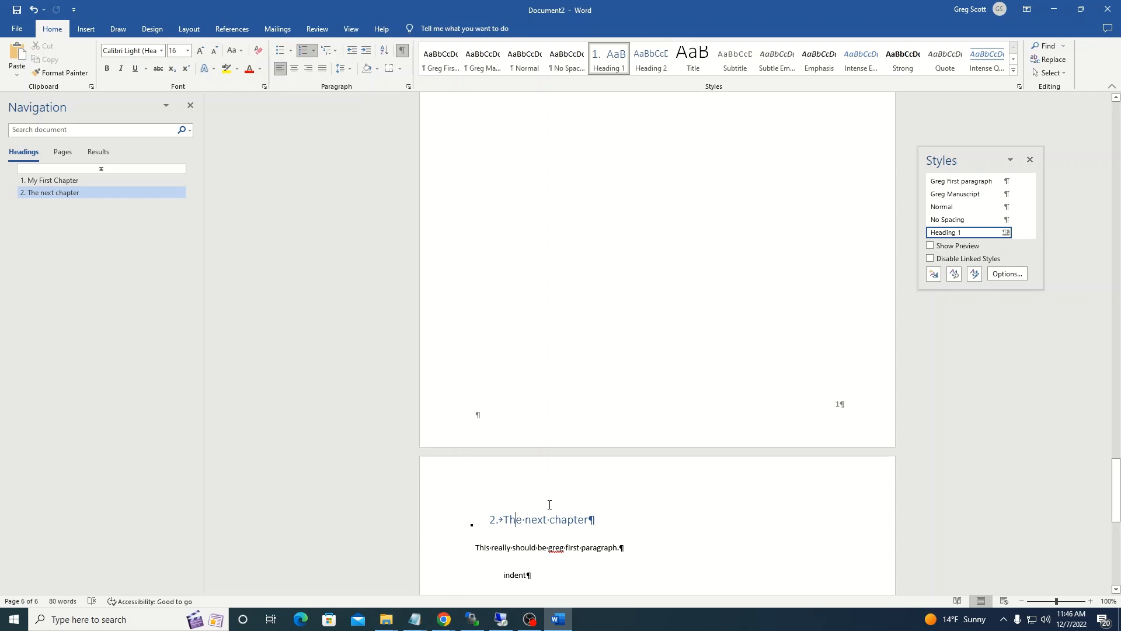
{"action": "left_click_drag", "start_coordinate": [591, 525], "coordinate": [627, 549]}
{"action": "scroll", "coordinate": [639, 501], "scroll_direction": "down", "scroll_amount": 2}
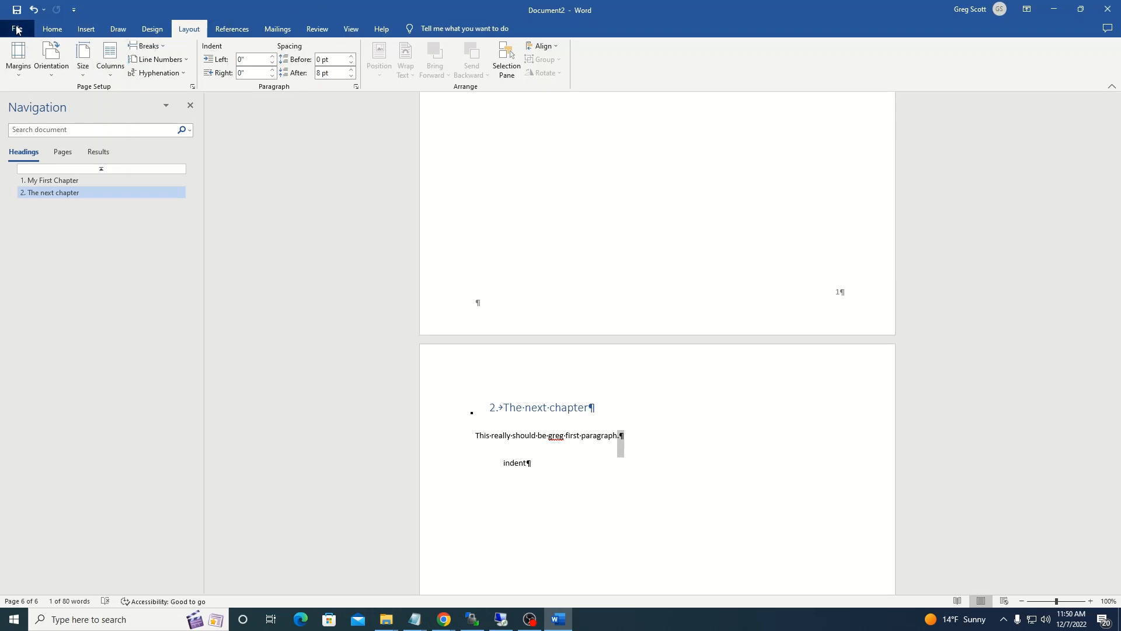
Turn off the always-shown tab, space, paragraph, hidden-text, optional-hyphen and object-anchor marks, along with Show all formatting marks, in the display options
{"action": "left_click", "coordinate": [16, 31]}
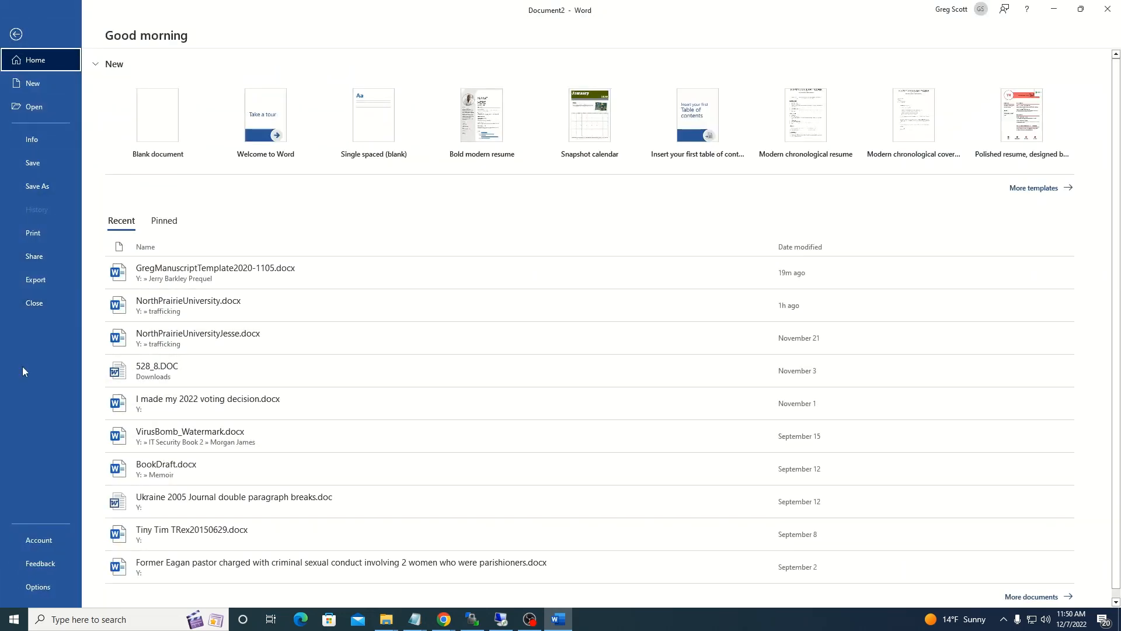
{"action": "key", "text": "Escape"}
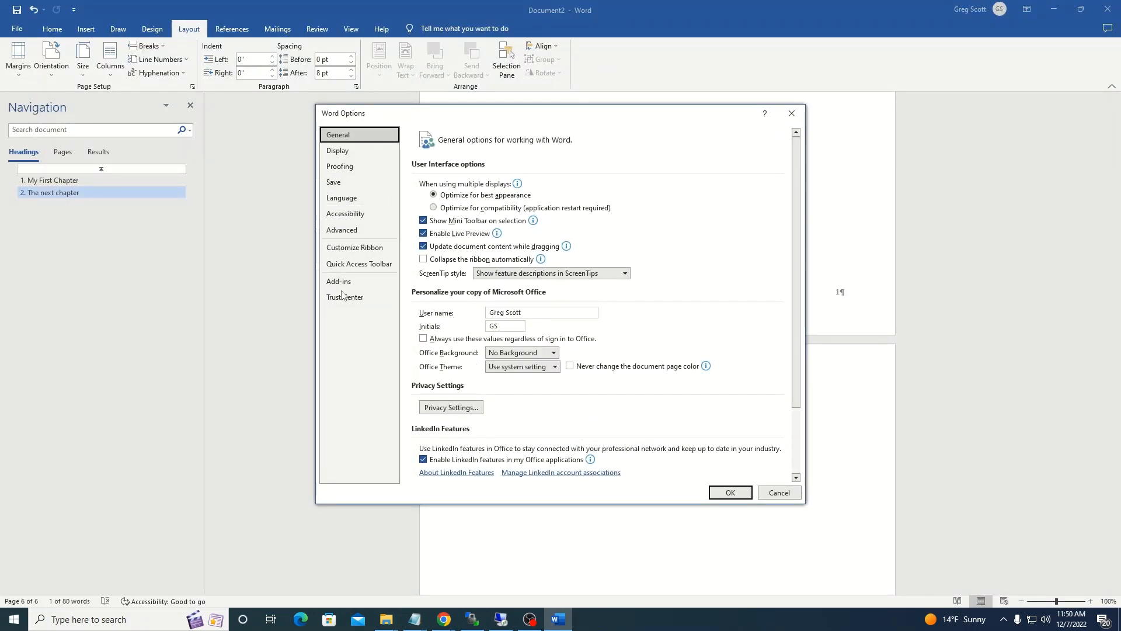
{"action": "left_click", "coordinate": [337, 151]}
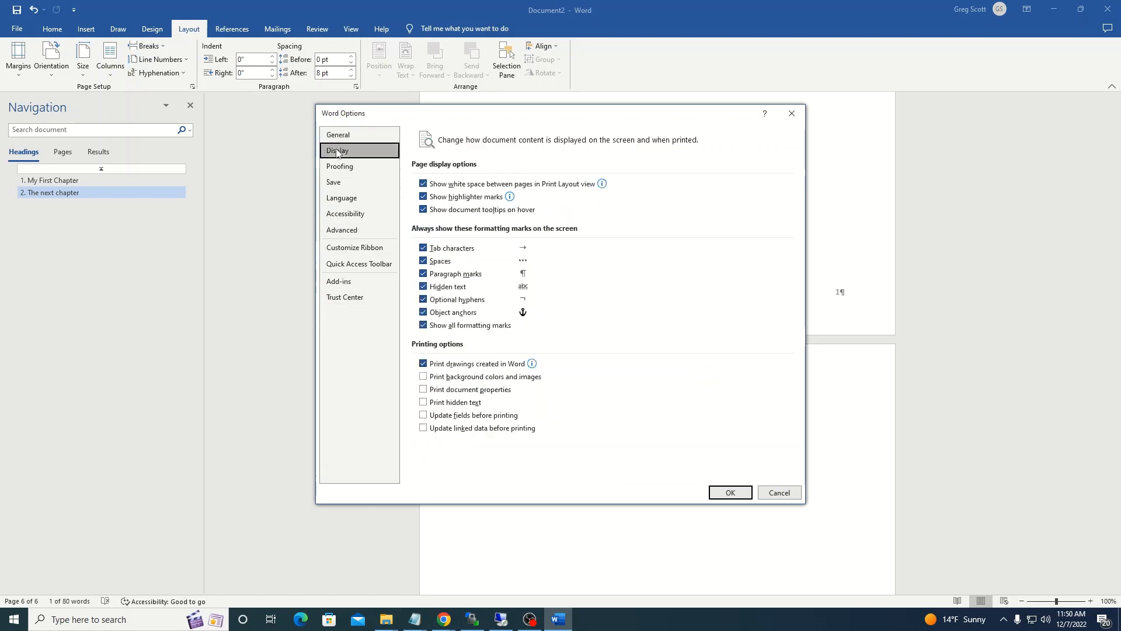
{"action": "left_click", "coordinate": [424, 325]}
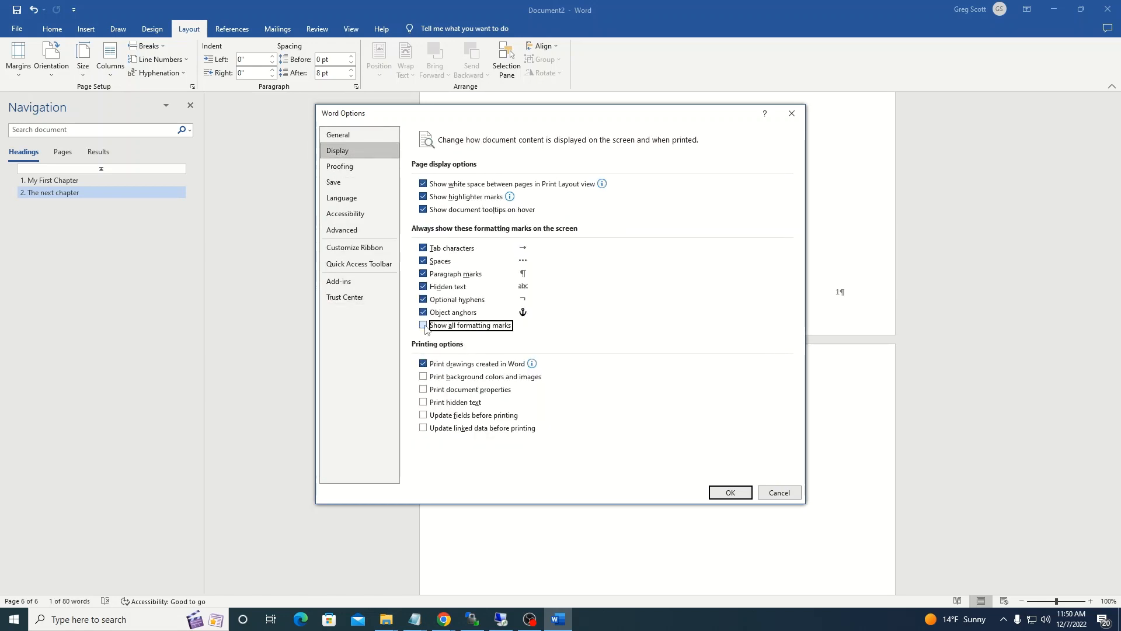
{"action": "left_click", "coordinate": [425, 249]}
{"action": "left_click", "coordinate": [424, 261]}
{"action": "left_click", "coordinate": [424, 275]}
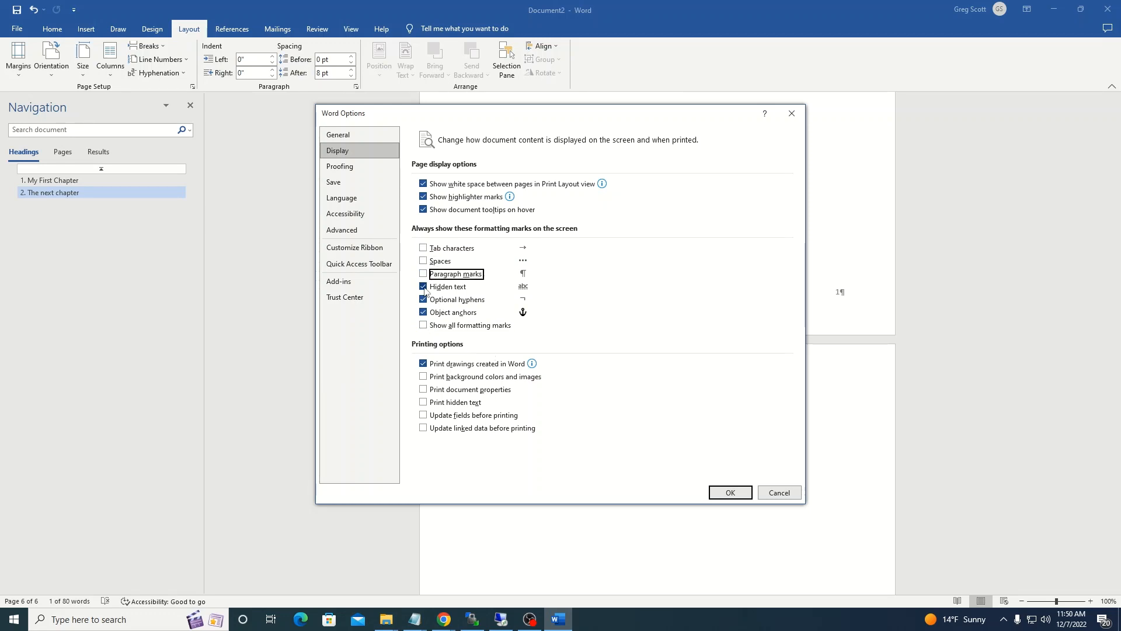
{"action": "left_click", "coordinate": [424, 287]}
{"action": "left_click", "coordinate": [423, 313]}
{"action": "left_click", "coordinate": [423, 300]}
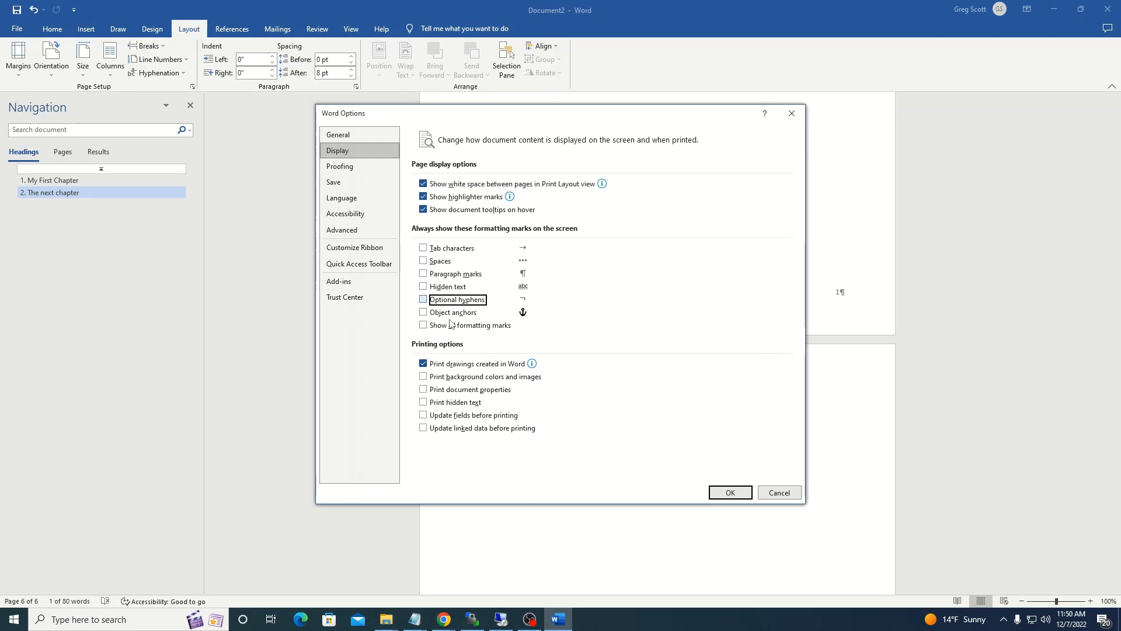
{"action": "left_click", "coordinate": [728, 495]}
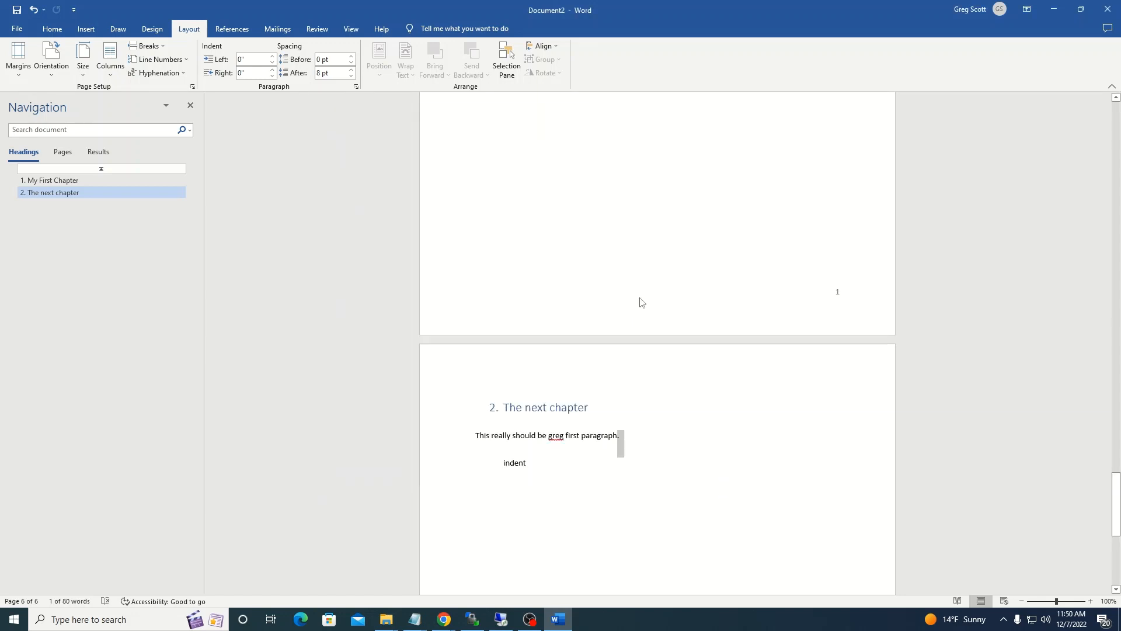
{"action": "scroll", "coordinate": [641, 302], "scroll_direction": "up", "scroll_amount": 10}
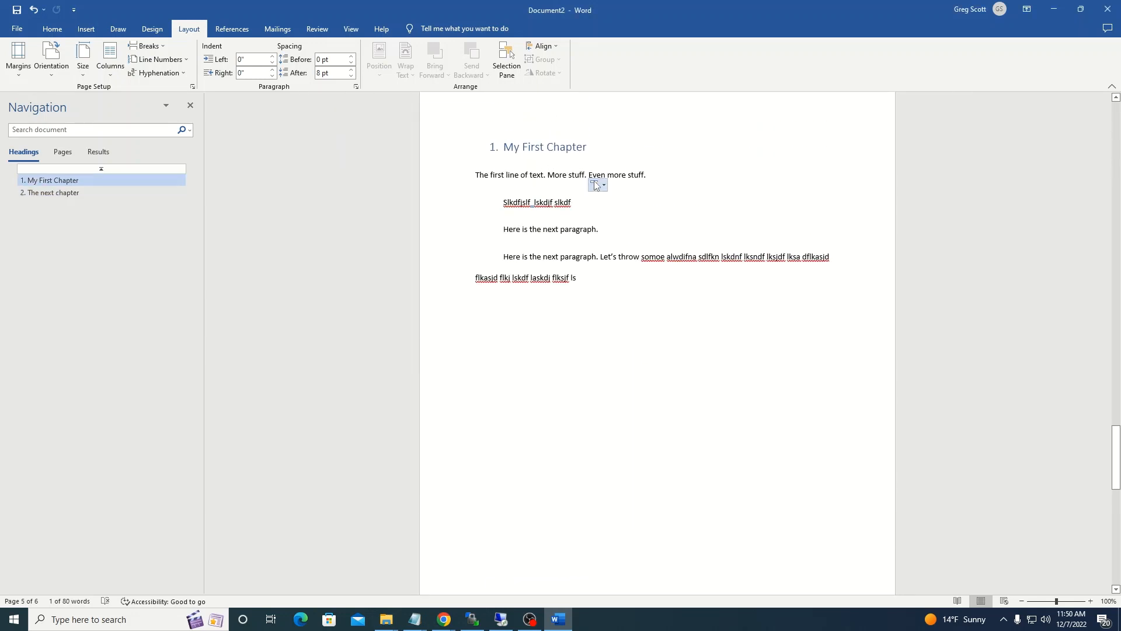
{"action": "scroll", "coordinate": [594, 185], "scroll_direction": "down", "scroll_amount": 15}
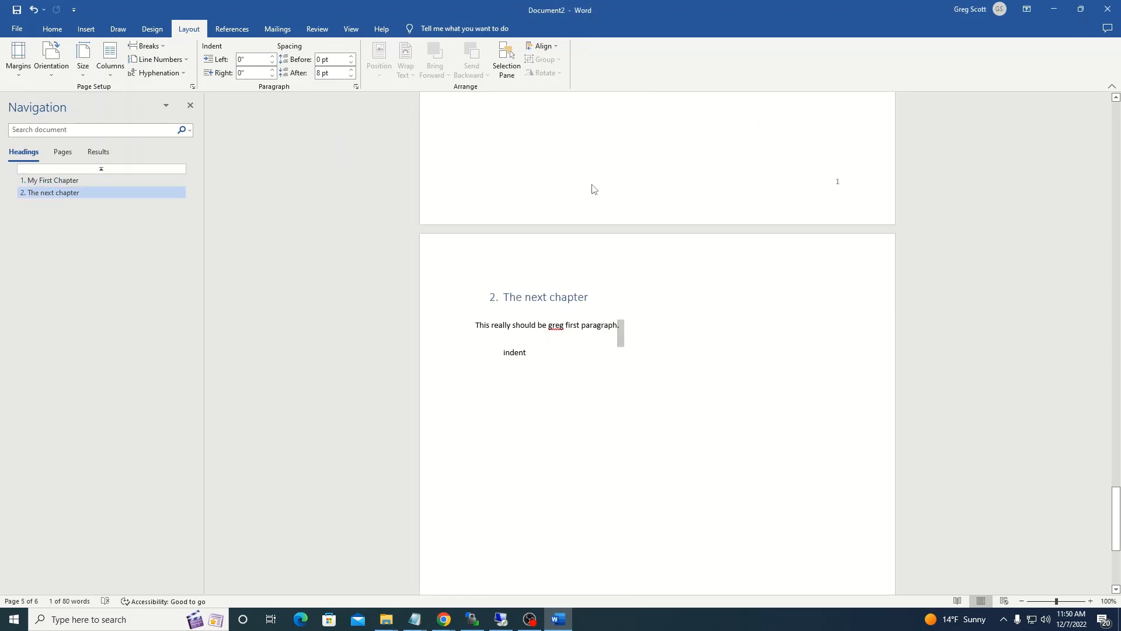
Enable Show all formatting marks in the display options
{"action": "left_click", "coordinate": [13, 32]}
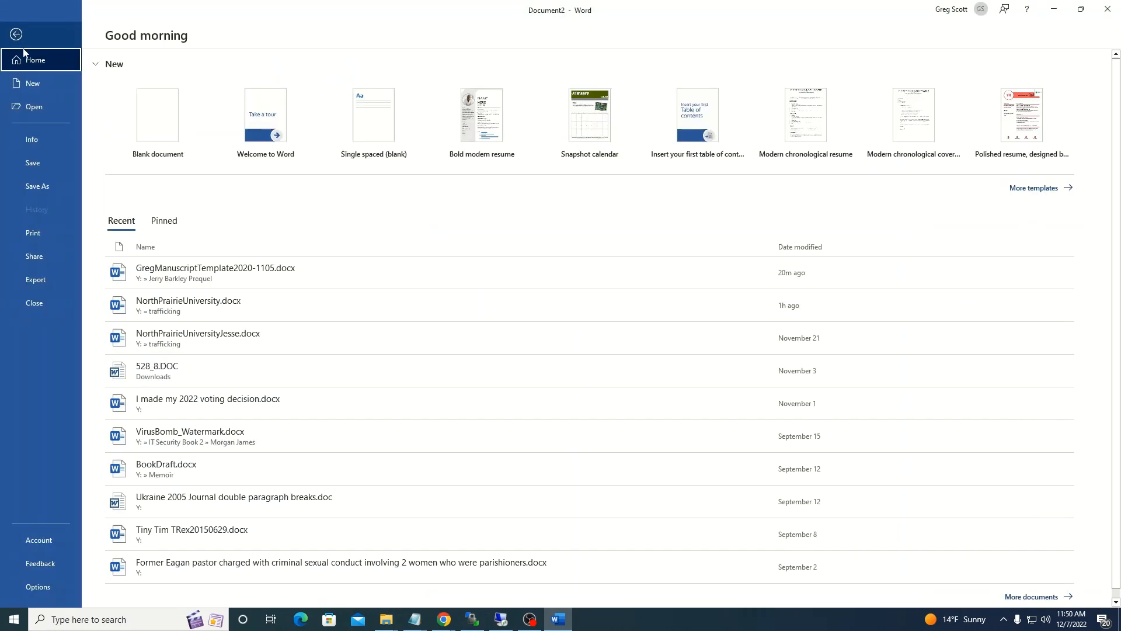
{"action": "left_click", "coordinate": [39, 587]}
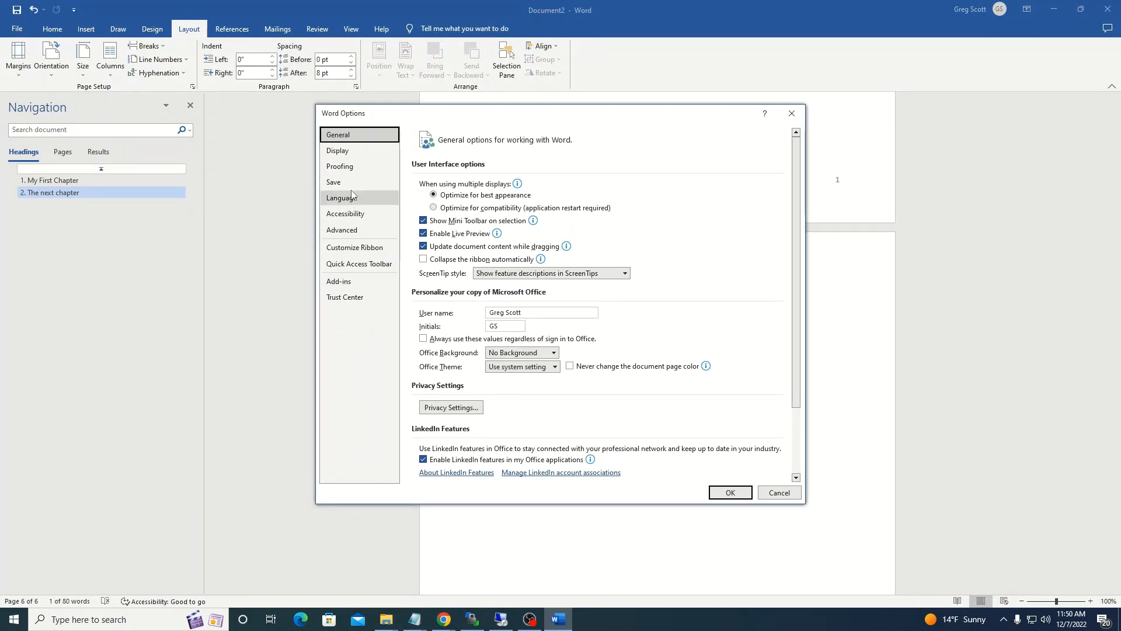
{"action": "left_click", "coordinate": [348, 152]}
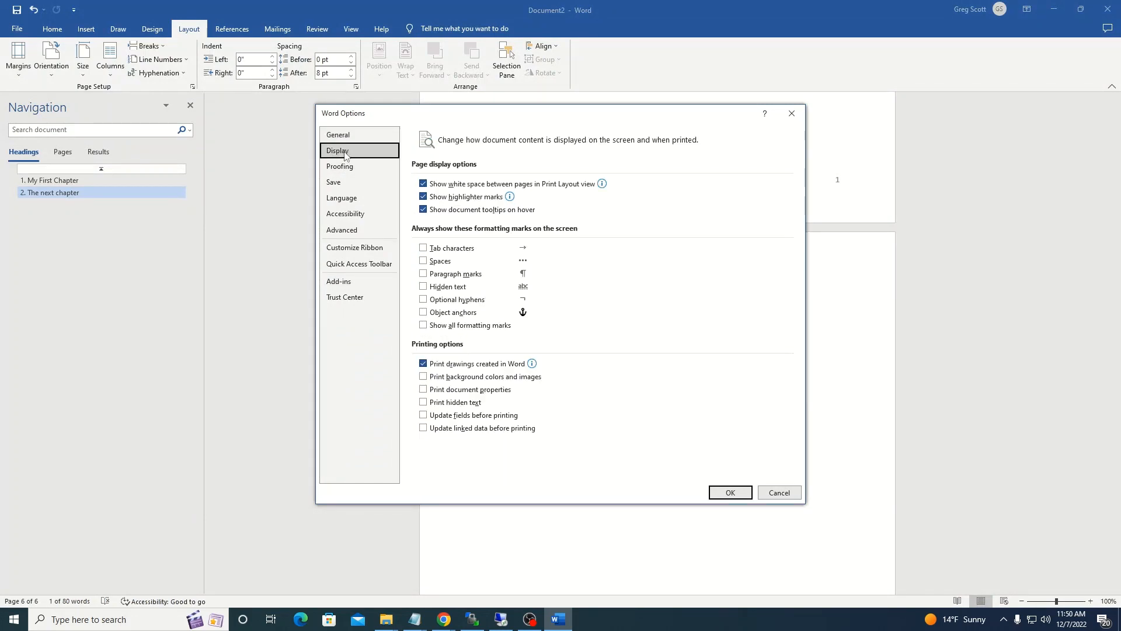
{"action": "left_click", "coordinate": [428, 325]}
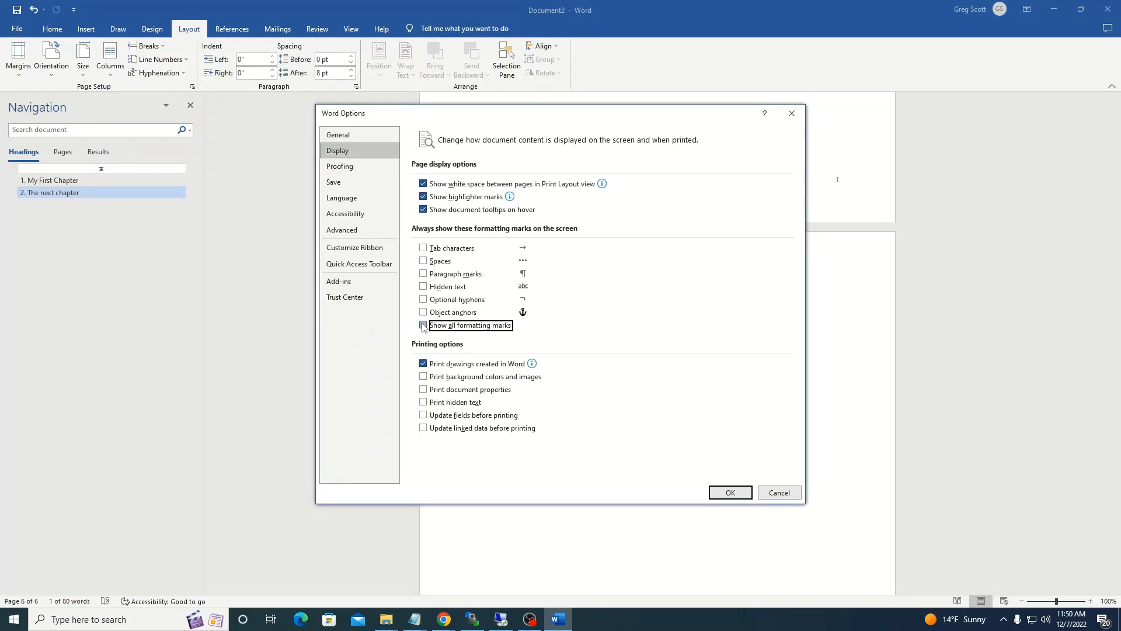
{"action": "left_click", "coordinate": [730, 492]}
Review the Table of Contents page and the numbered headings of both chapters
{"action": "scroll", "coordinate": [580, 359], "scroll_direction": "up", "scroll_amount": 12}
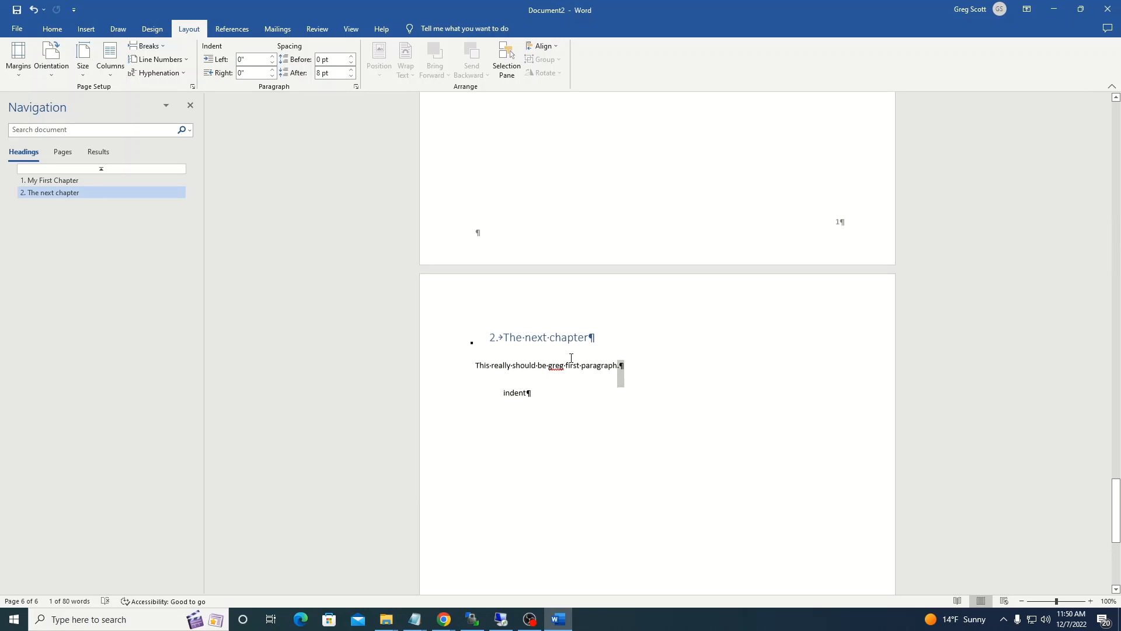
{"action": "scroll", "coordinate": [572, 355], "scroll_direction": "up", "scroll_amount": 1}
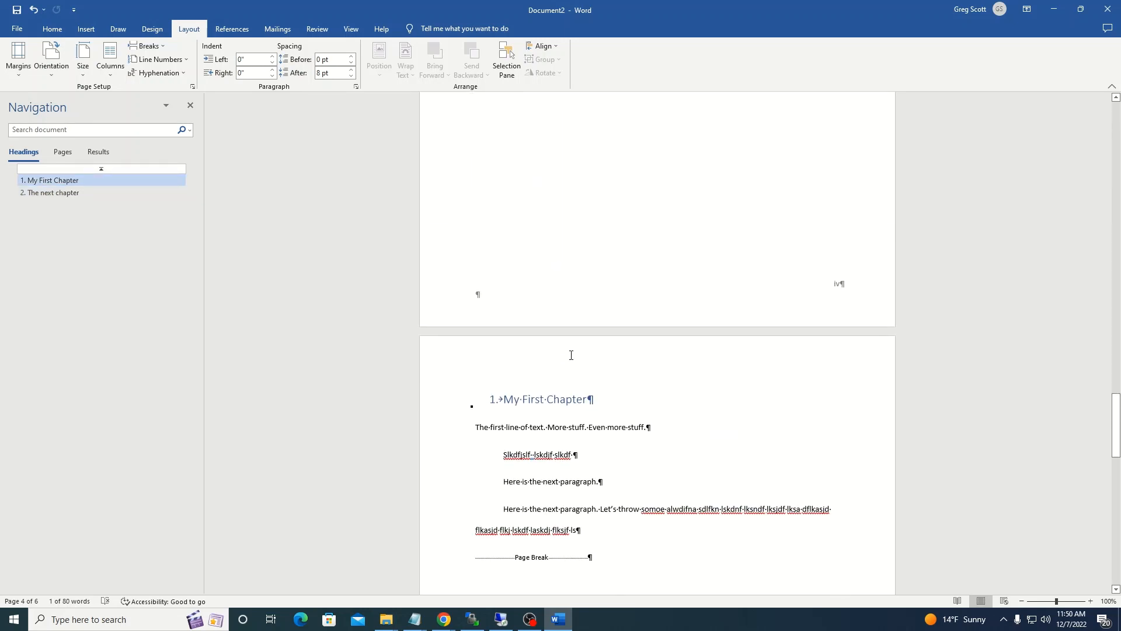
{"action": "scroll", "coordinate": [571, 355], "scroll_direction": "up", "scroll_amount": 10}
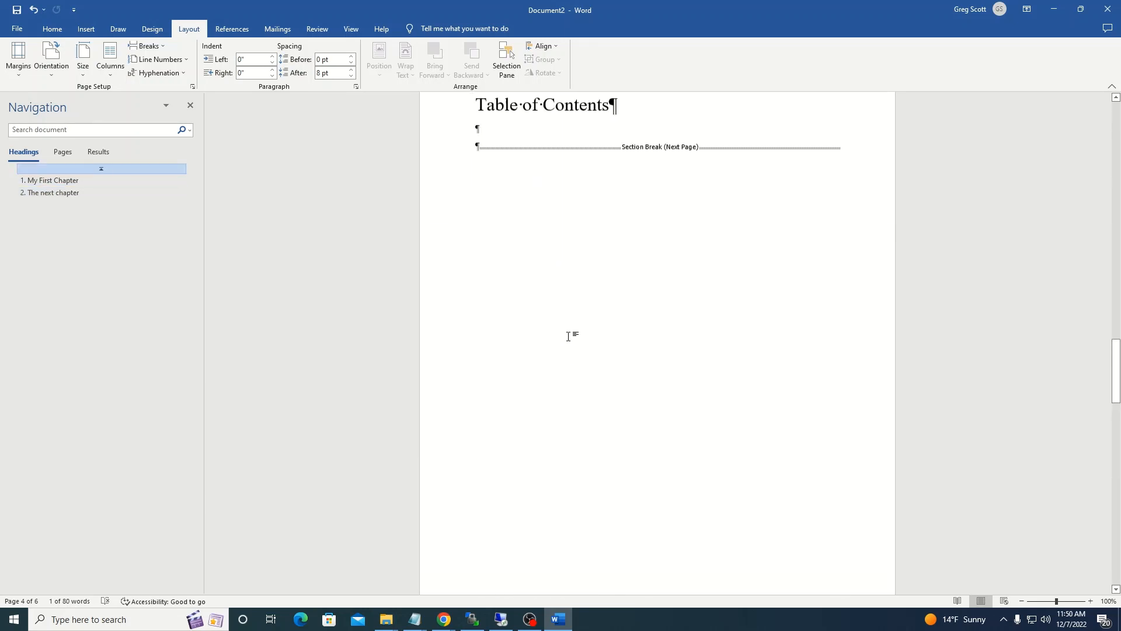
{"action": "scroll", "coordinate": [526, 369], "scroll_direction": "down", "scroll_amount": 1}
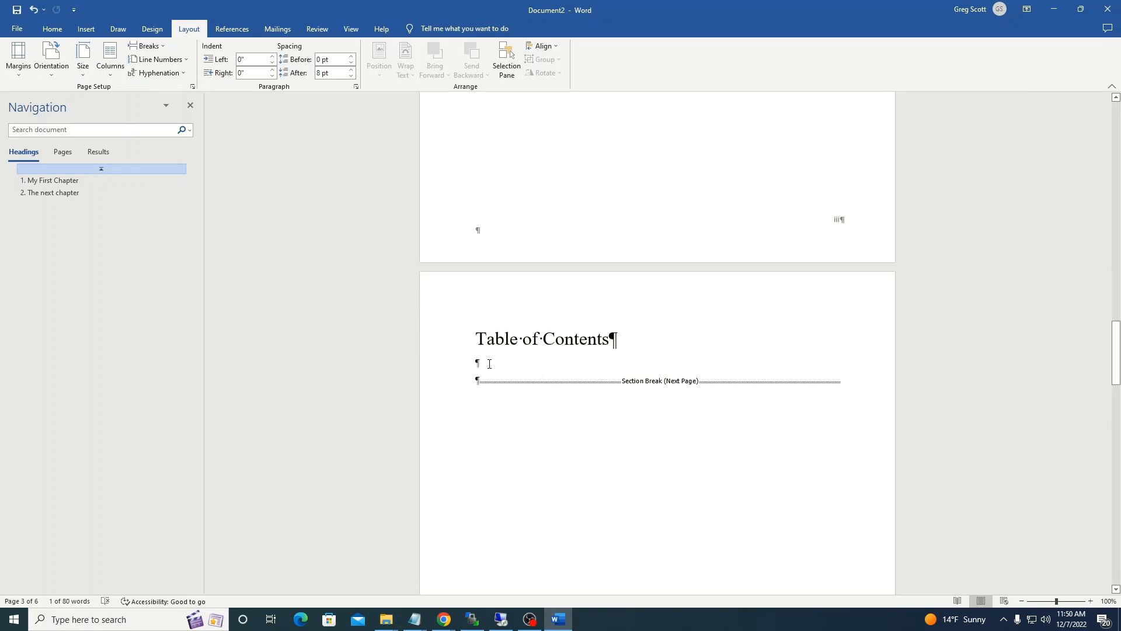
{"action": "left_click", "coordinate": [489, 363]}
{"action": "left_click", "coordinate": [49, 184]}
{"action": "left_click", "coordinate": [49, 190]}
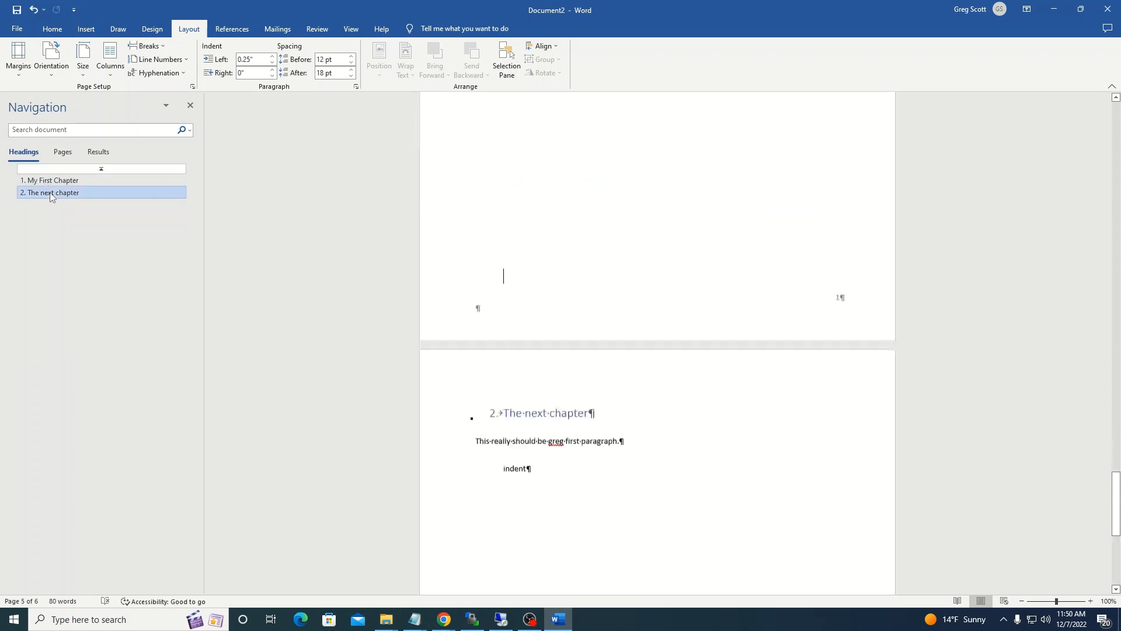
{"action": "left_click", "coordinate": [53, 184]}
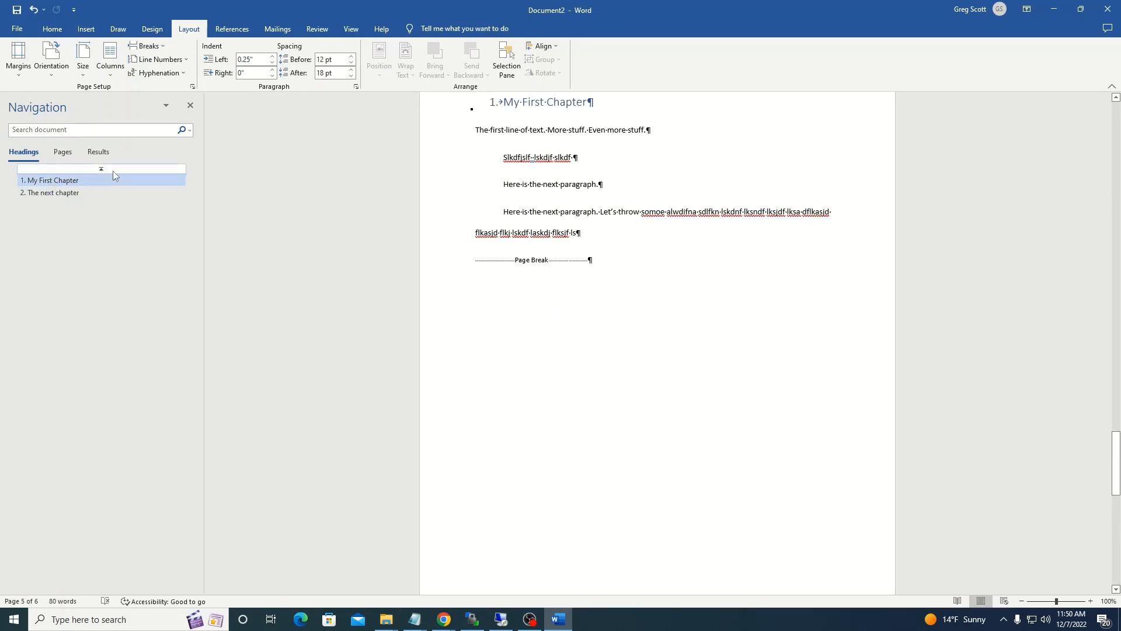
{"action": "scroll", "coordinate": [654, 228], "scroll_direction": "up", "scroll_amount": 5}
{"action": "scroll", "coordinate": [641, 249], "scroll_direction": "up", "scroll_amount": 9}
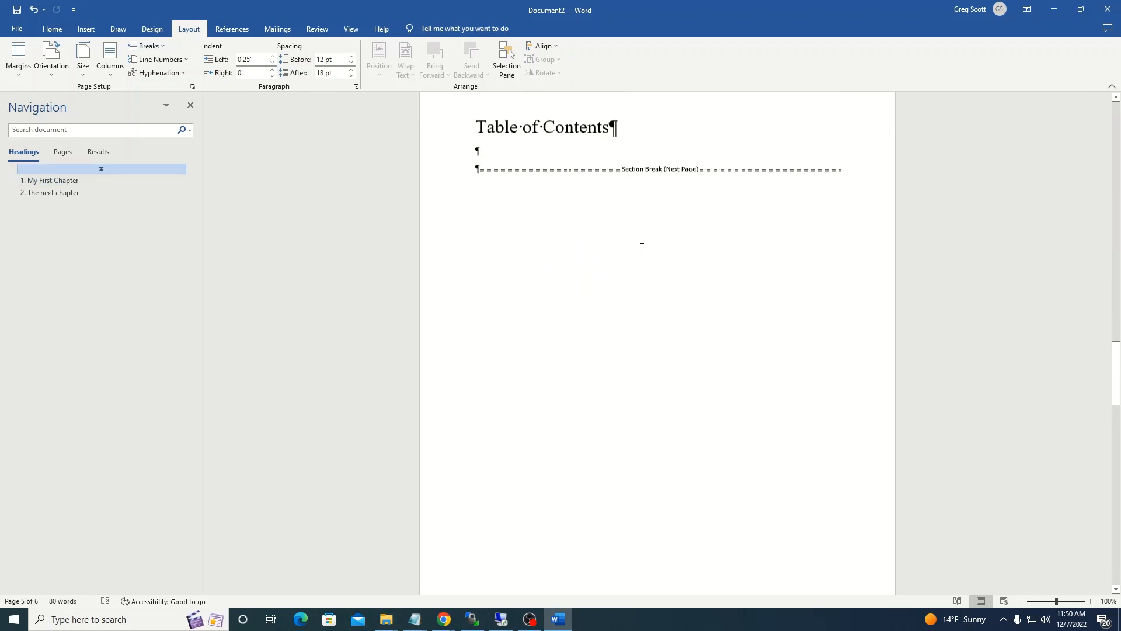
{"action": "scroll", "coordinate": [576, 298], "scroll_direction": "down", "scroll_amount": 2}
Insert a custom three-level table of contents with right-aligned page numbers and a dotted tab leader on the empty line below the Table of Contents title
{"action": "left_click", "coordinate": [490, 341]}
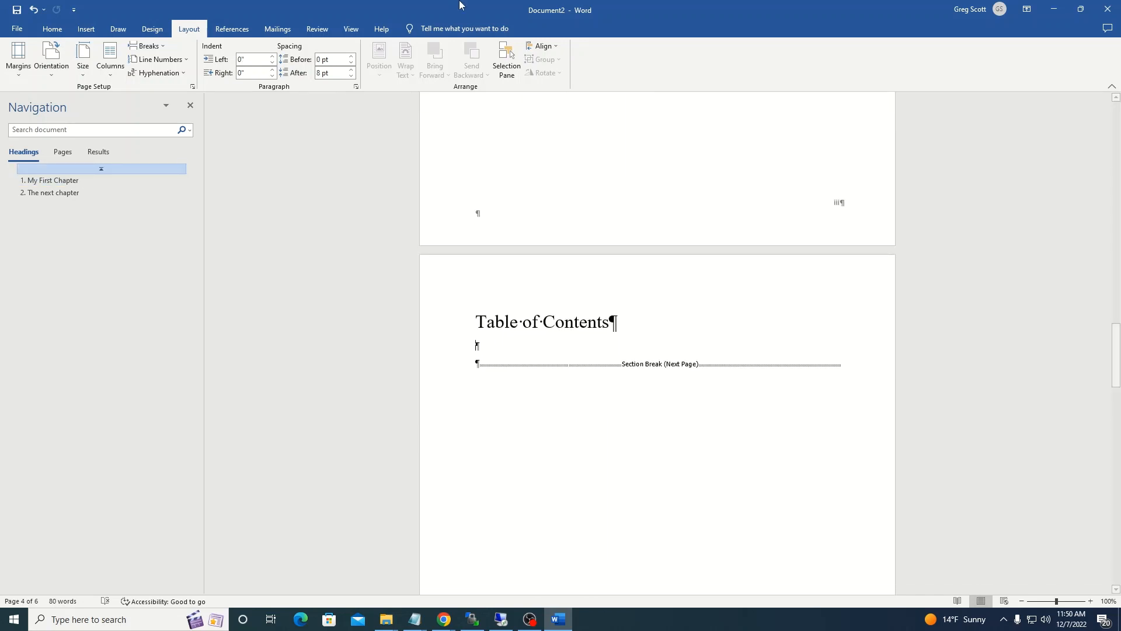
{"action": "left_click", "coordinate": [432, 29]}
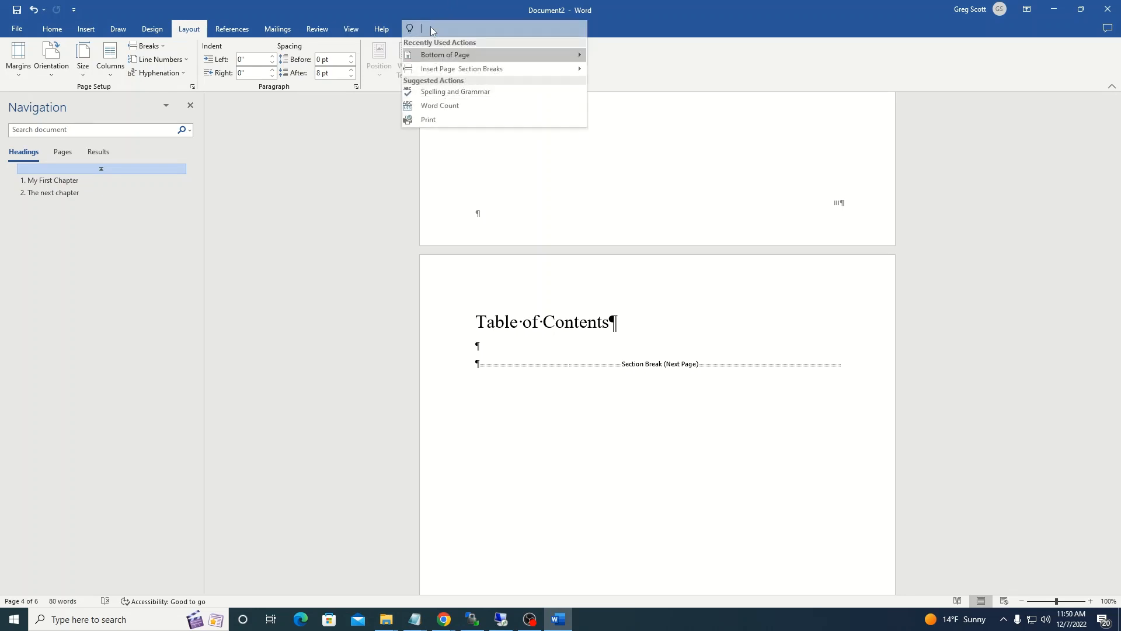
{"action": "type", "text": "tabe"}
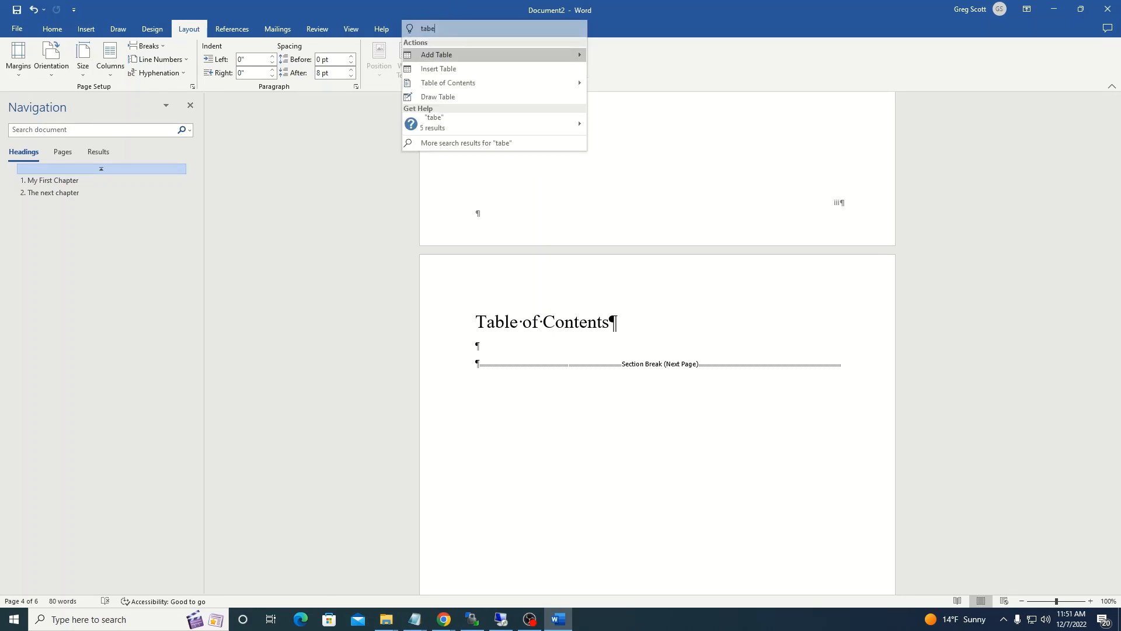
{"action": "type", "text": " of"}
{"action": "mouse_move", "coordinate": [437, 56]}
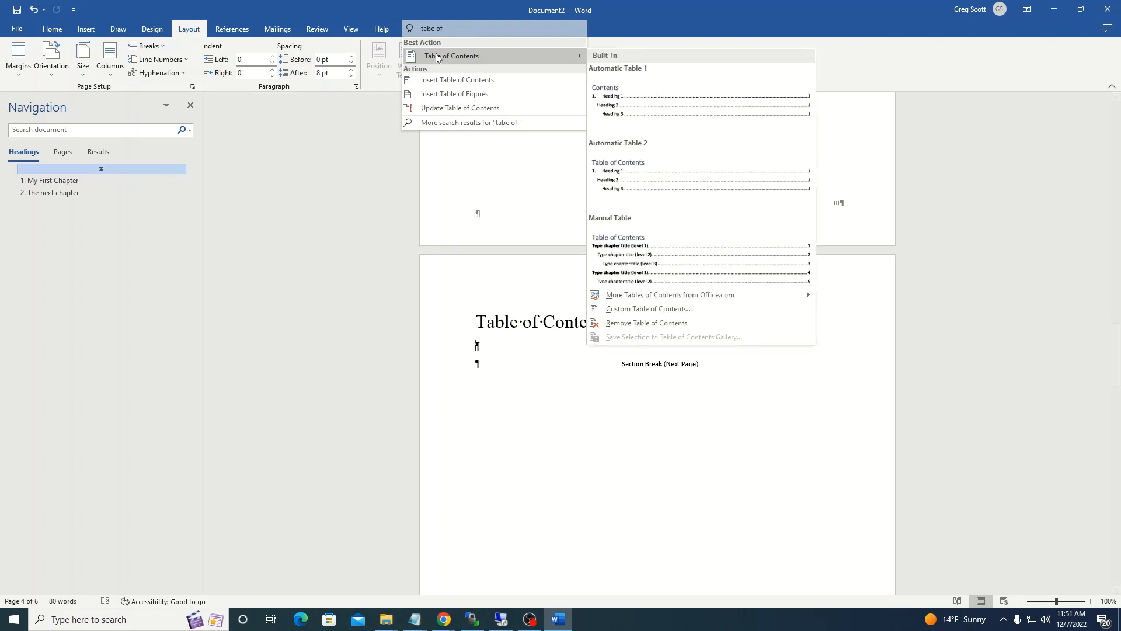
{"action": "left_click", "coordinate": [445, 82]}
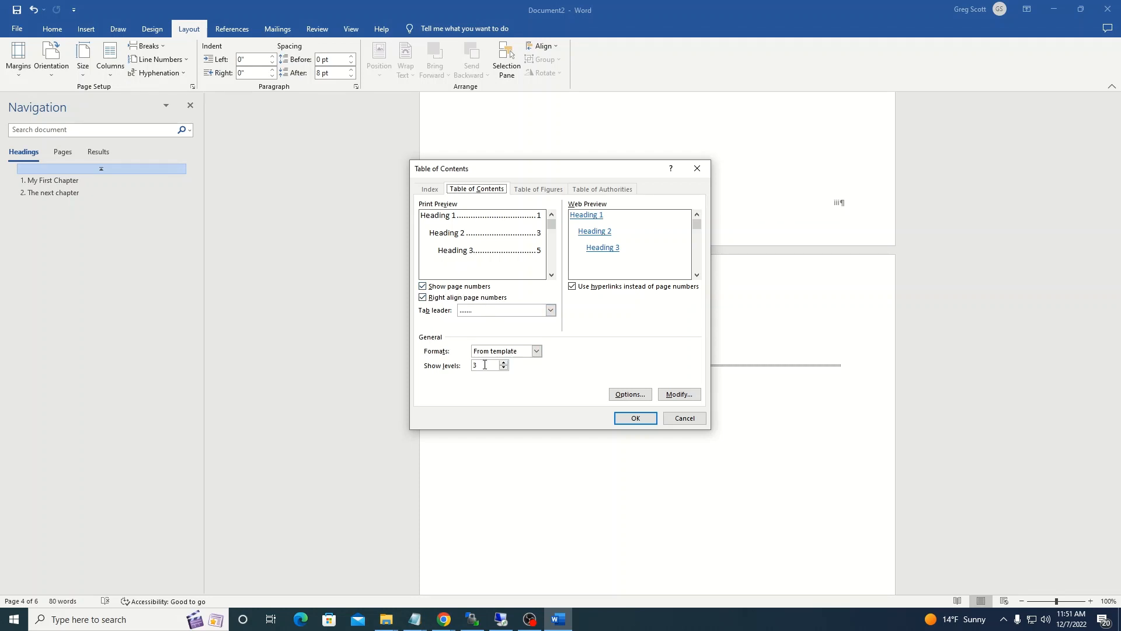
{"action": "left_click", "coordinate": [679, 394]}
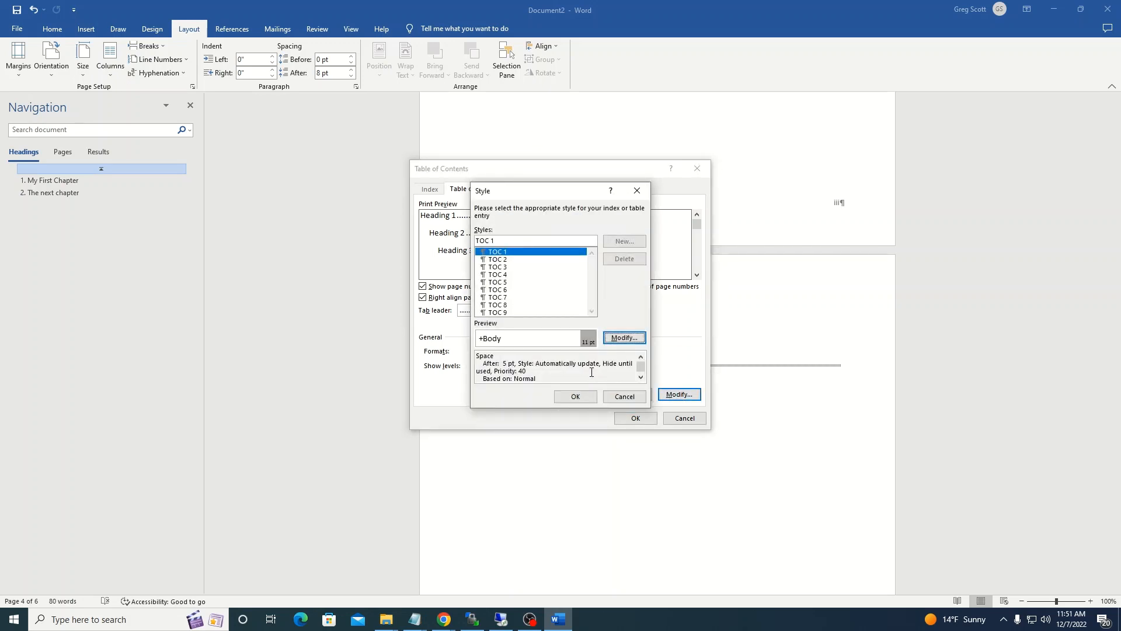
{"action": "left_click", "coordinate": [629, 401]}
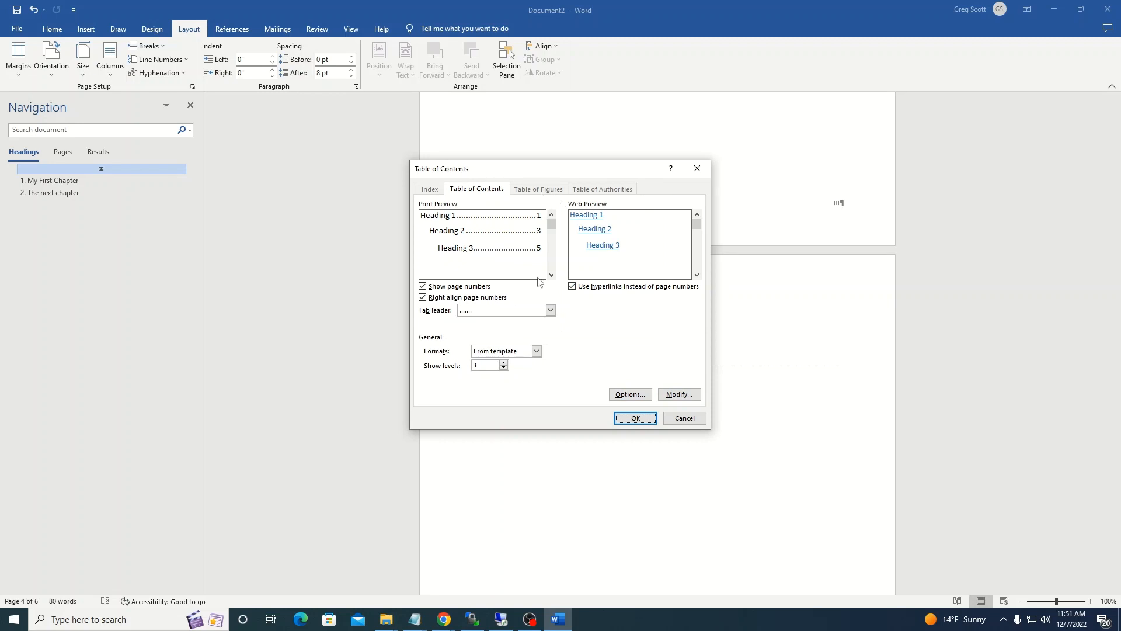
{"action": "left_click", "coordinate": [550, 310]}
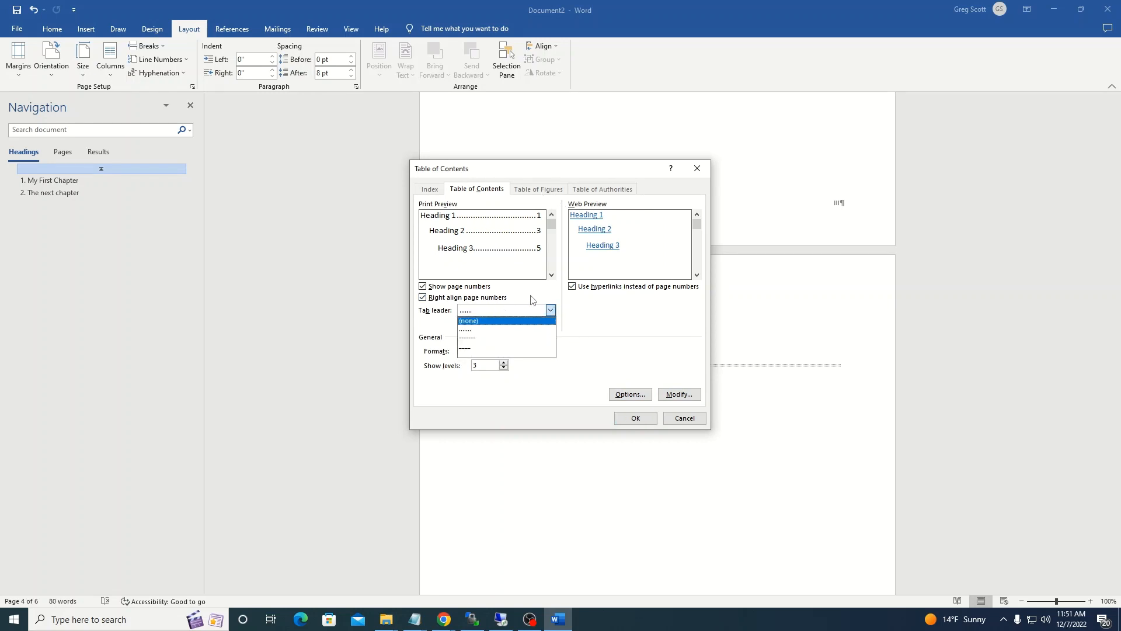
{"action": "left_click", "coordinate": [535, 295]}
{"action": "left_click", "coordinate": [551, 310]}
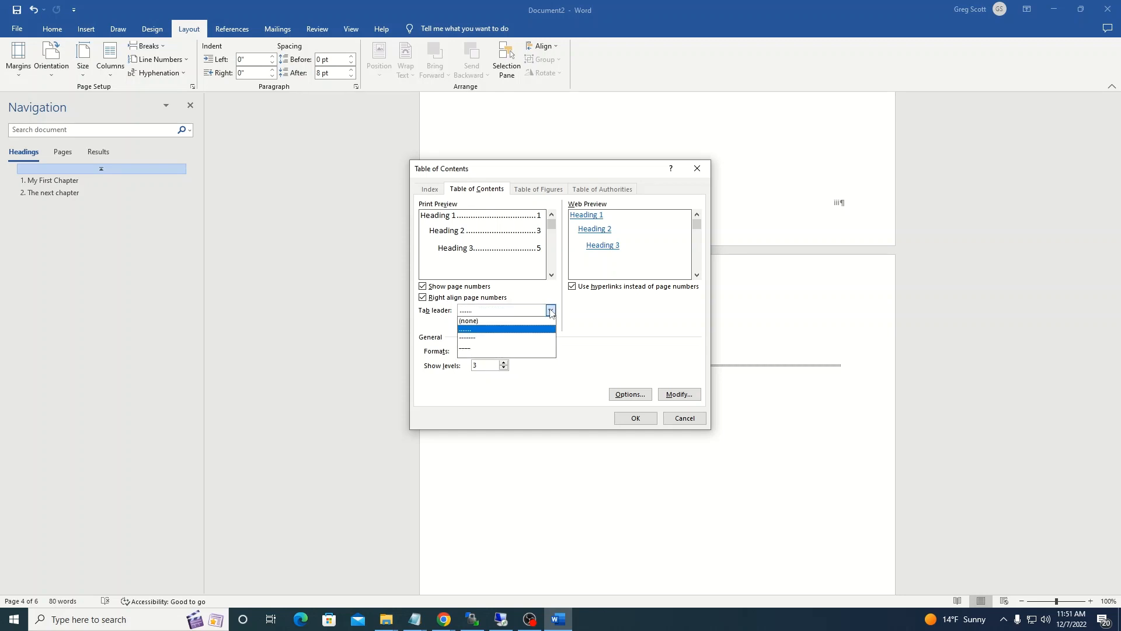
{"action": "left_click", "coordinate": [517, 289]}
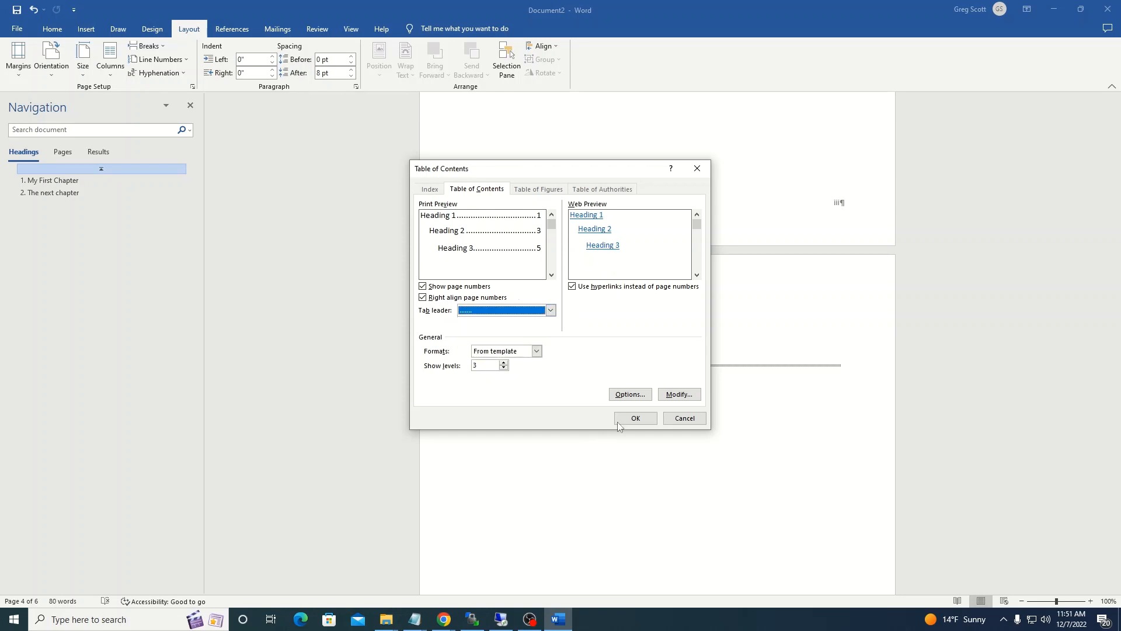
{"action": "left_click", "coordinate": [635, 418]}
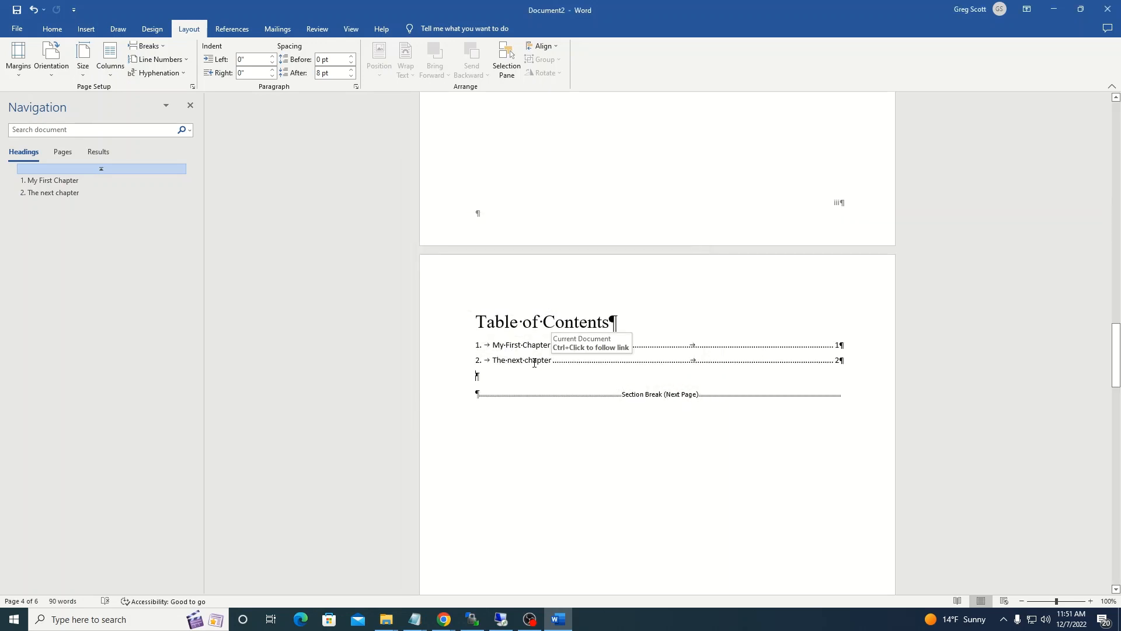
Add the paragraph "Time to insert one more chapter." at the end of "The next chapter" and start a new page after it
{"action": "scroll", "coordinate": [809, 371], "scroll_direction": "down", "scroll_amount": 5}
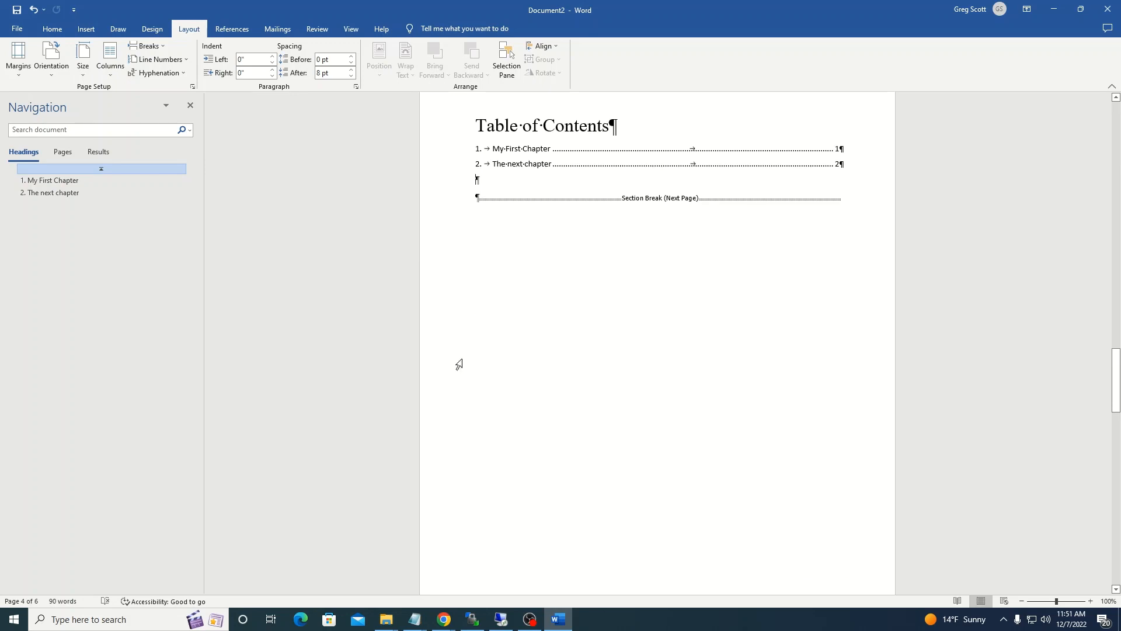
{"action": "left_click", "coordinate": [58, 193]}
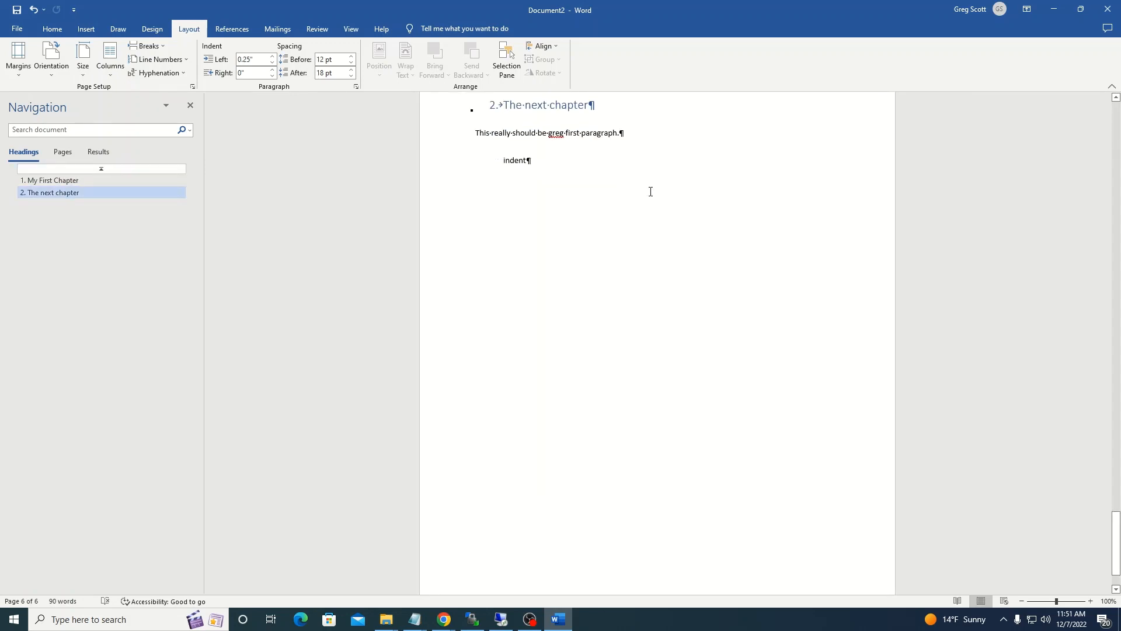
{"action": "left_click", "coordinate": [548, 162]}
{"action": "key", "text": "Return"}
{"action": "type", "text": "Time to in"}
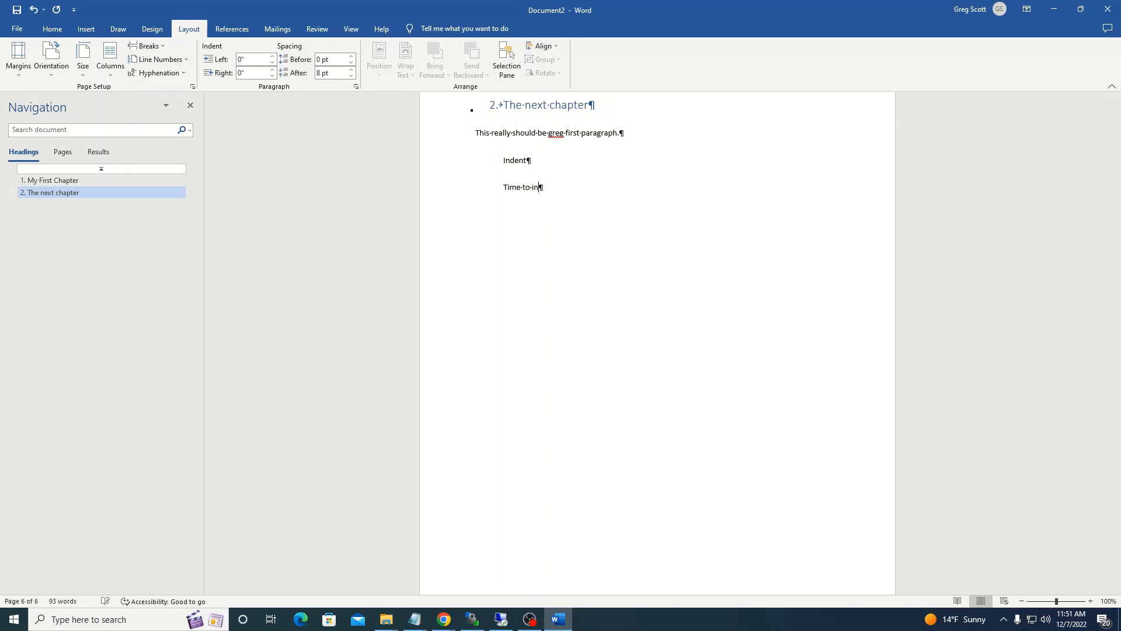
{"action": "type", "text": "sert one more chapter."}
{"action": "scroll", "coordinate": [549, 161], "scroll_direction": "up", "scroll_amount": 8}
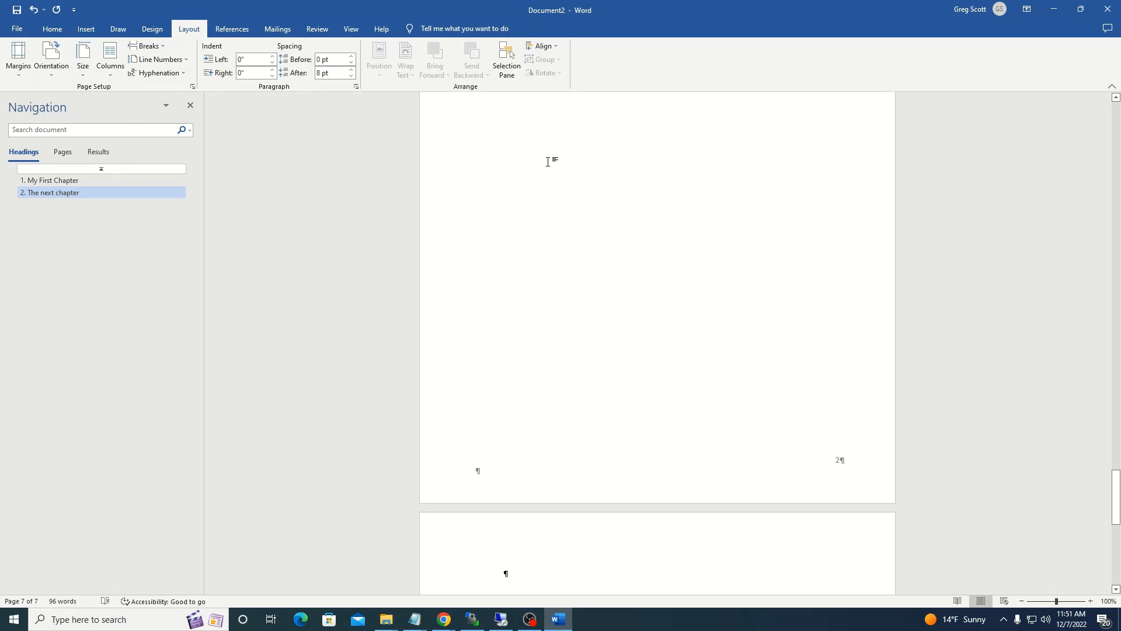
Add the chapter title "The final frontier chapter" on the new last page and apply the Heading 1 style to it
{"action": "type", "text": "The"}
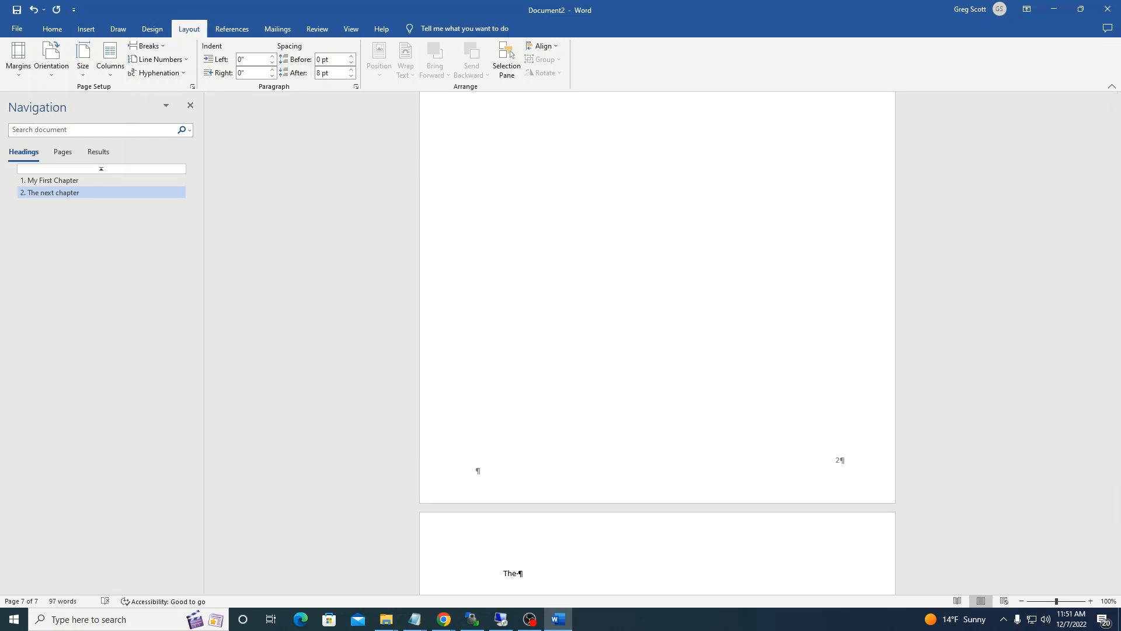
{"action": "type", "text": " final frontier chapter"}
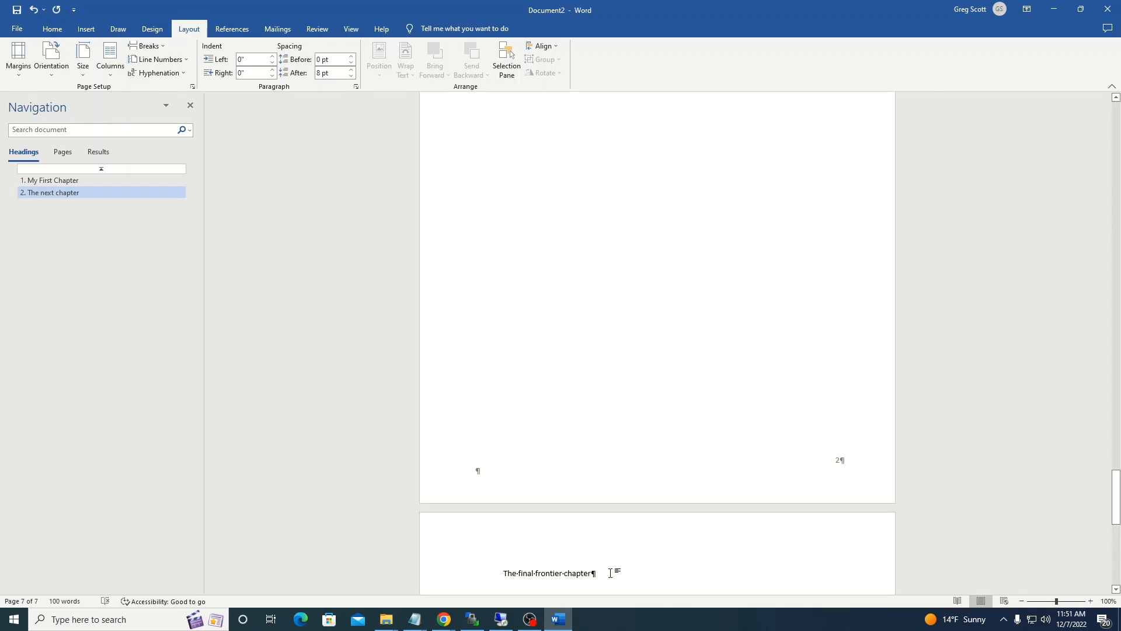
{"action": "left_click_drag", "start_coordinate": [611, 573], "coordinate": [508, 557]}
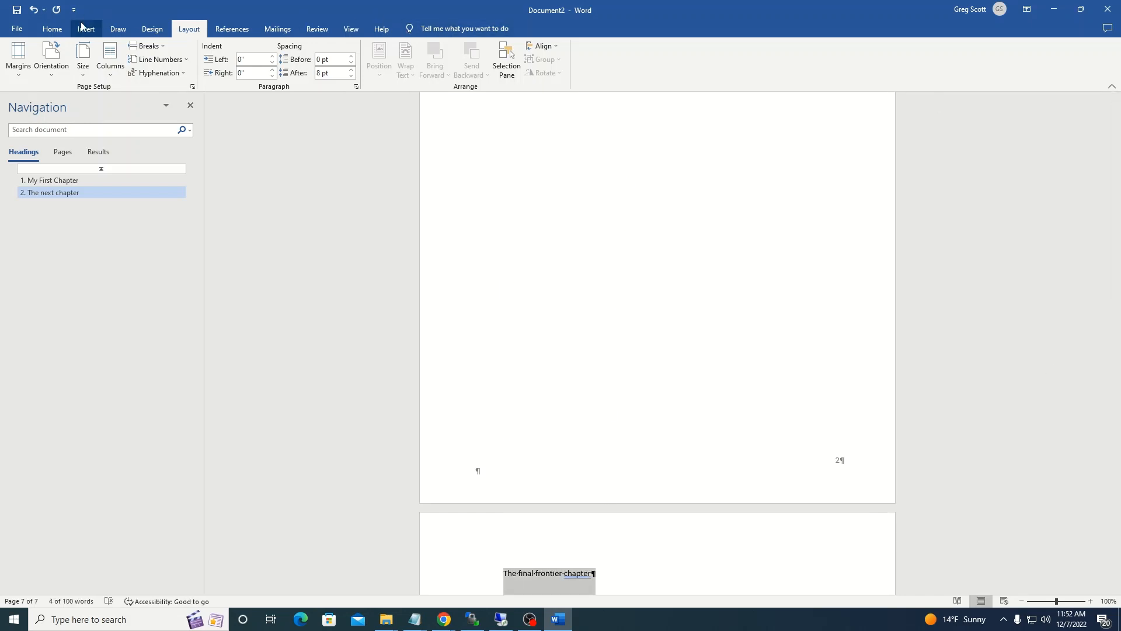
{"action": "left_click", "coordinate": [52, 28]}
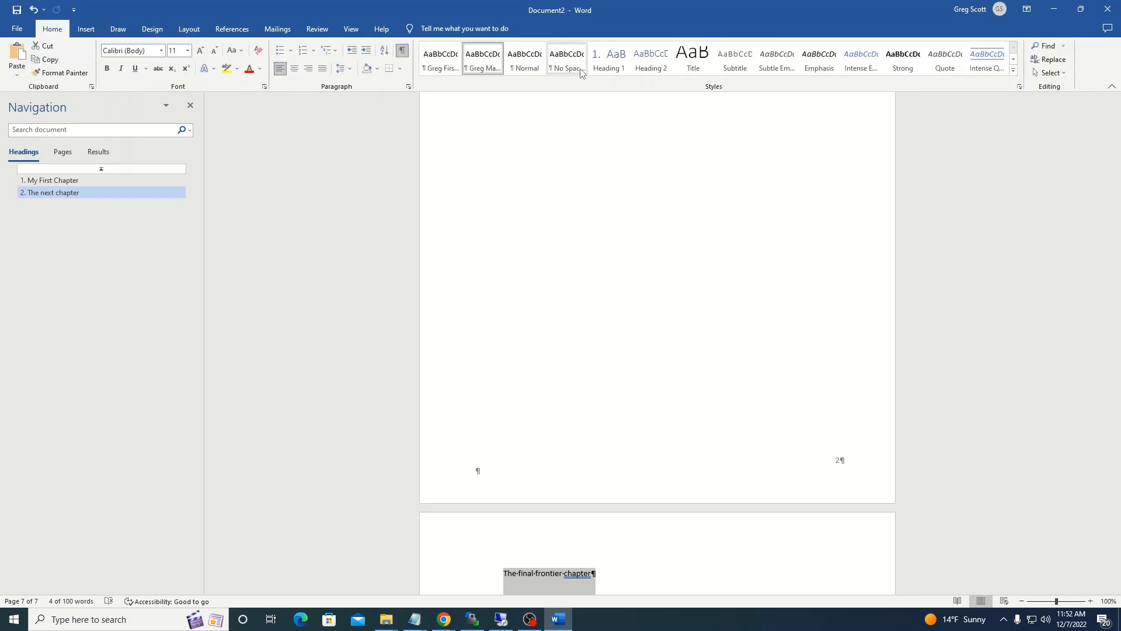
{"action": "left_click", "coordinate": [609, 59]}
{"action": "scroll", "coordinate": [663, 575], "scroll_direction": "down", "scroll_amount": 2}
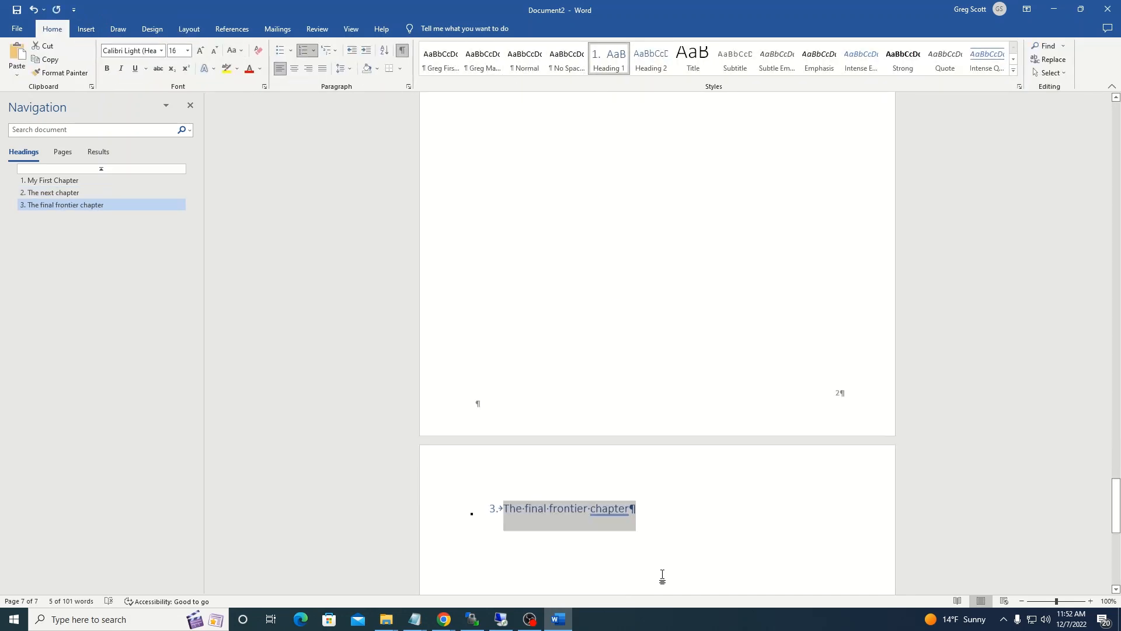
Add the filler paragraphs "Awfsdsdfa", "Asfasdfasdfasdf" and "sfasfsfsdf" below the heading "The final frontier chapter"
{"action": "scroll", "coordinate": [662, 575], "scroll_direction": "down", "scroll_amount": 1}
{"action": "left_click", "coordinate": [664, 498]}
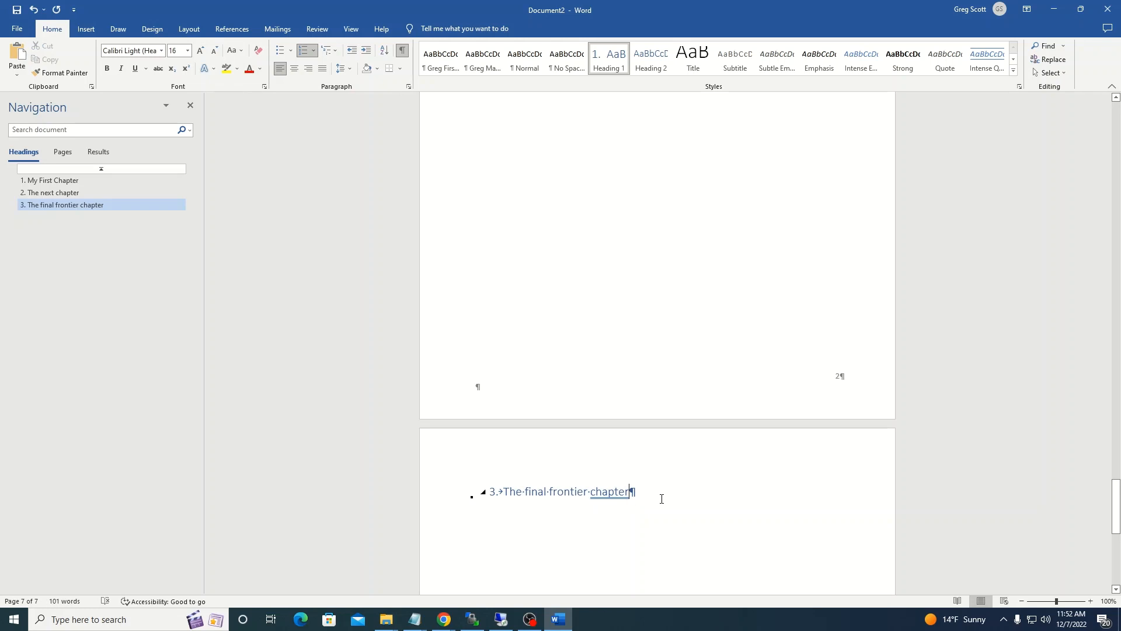
{"action": "key", "text": "Return"}
{"action": "type", "text": "awfsdsdfa"}
{"action": "key", "text": "Return"}
{"action": "type", "text": "asfasdfasdfasdf"}
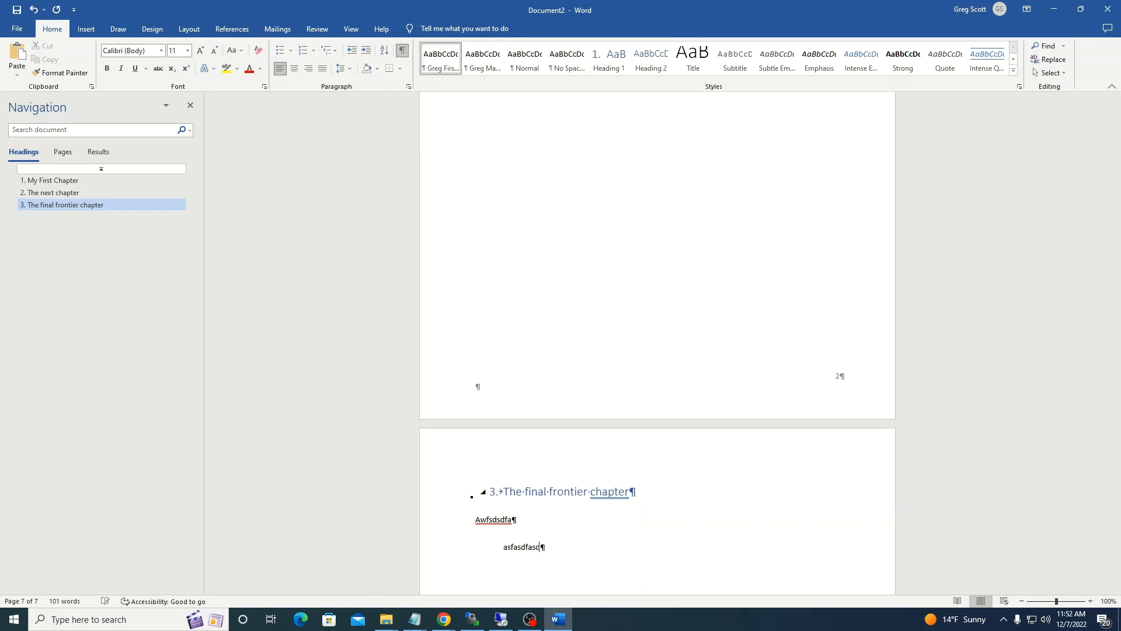
{"action": "key", "text": "Return"}
{"action": "type", "text": "sfasfsfsdf"}
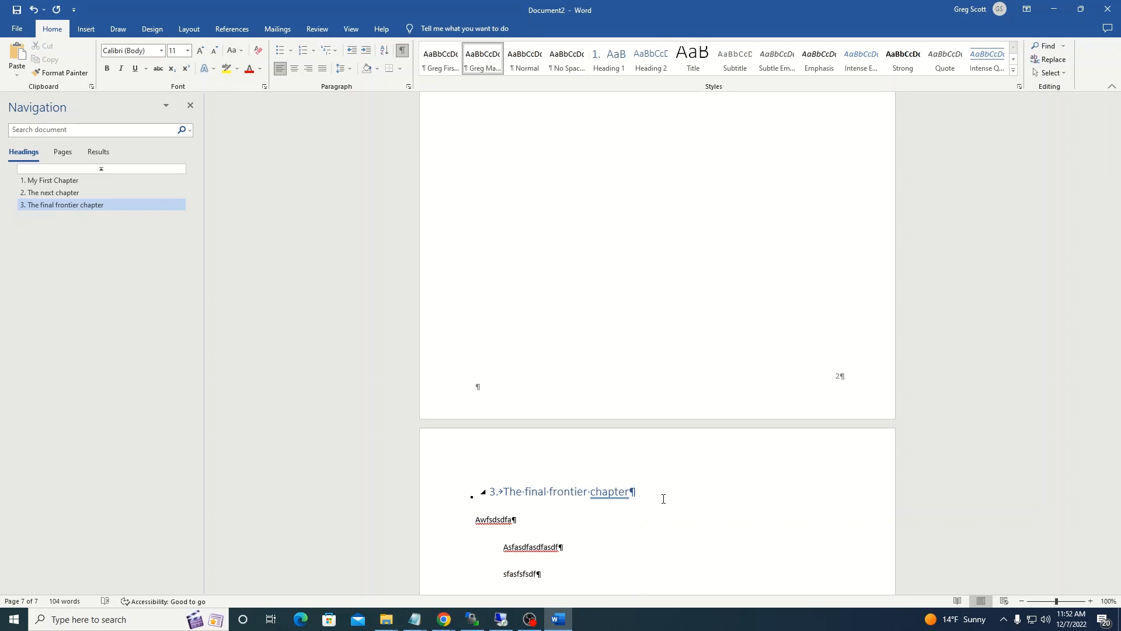
Update the entire table of contents so it includes the newly added chapter
{"action": "left_click_drag", "start_coordinate": [1115, 501], "coordinate": [1096, 318]}
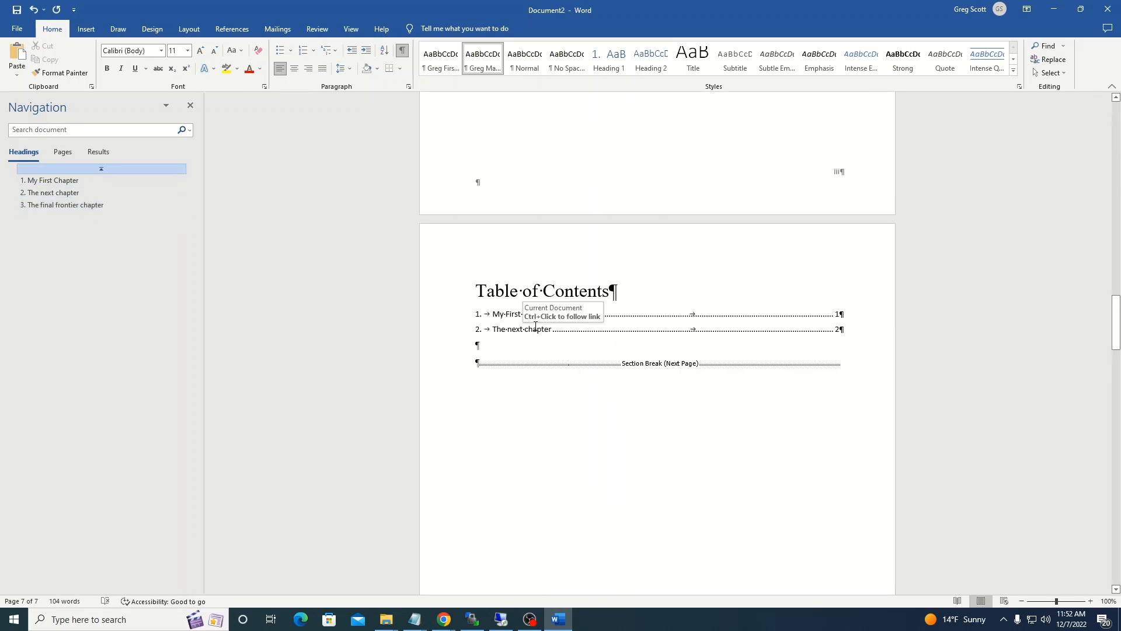
{"action": "right_click", "coordinate": [506, 314]}
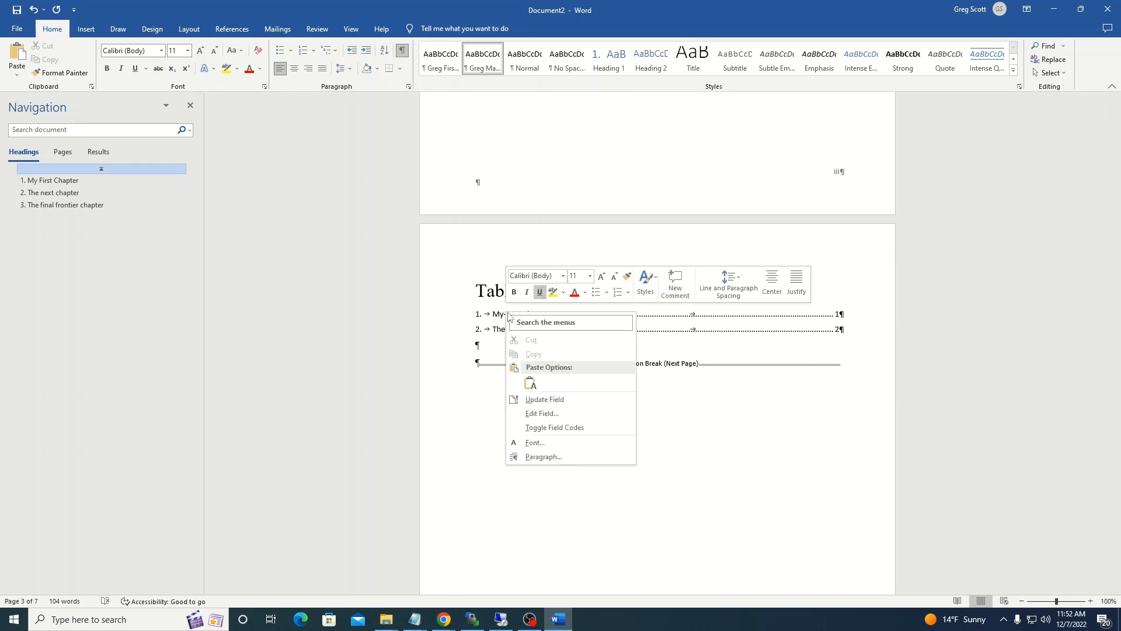
{"action": "left_click", "coordinate": [504, 315]}
{"action": "right_click", "coordinate": [502, 316]}
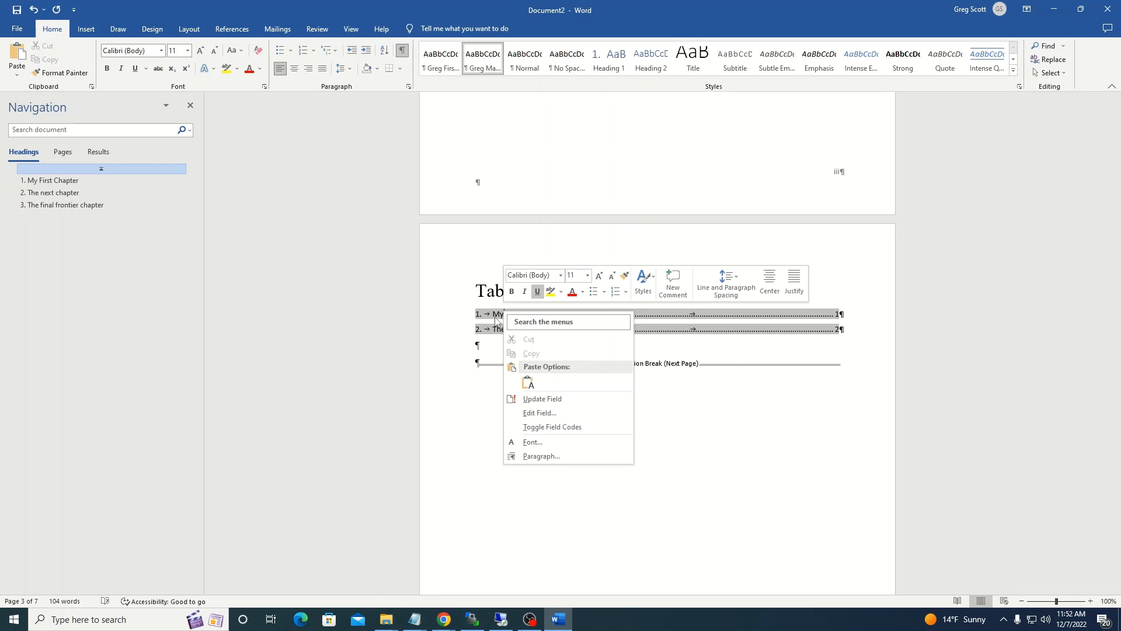
{"action": "right_click", "coordinate": [495, 318]}
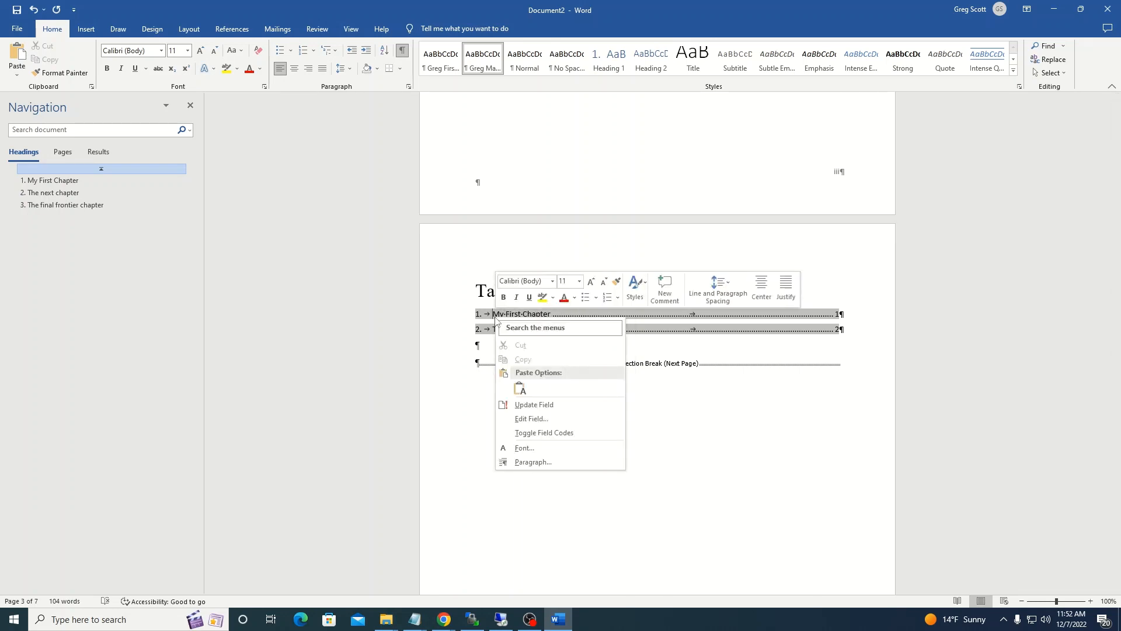
{"action": "key", "text": "Escape"}
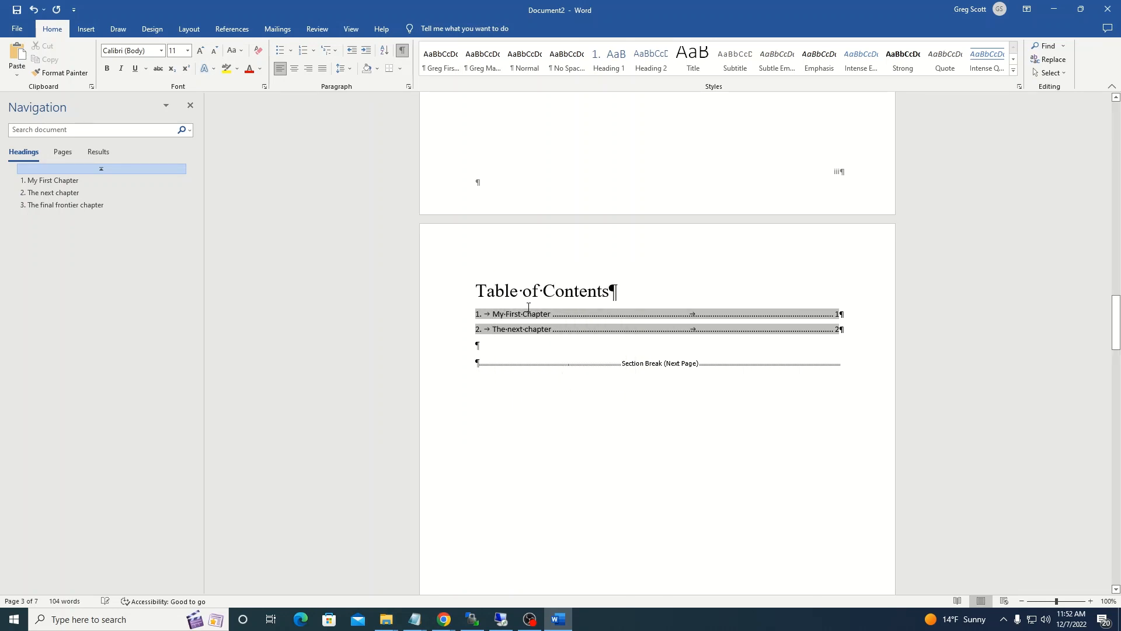
{"action": "right_click", "coordinate": [507, 333]}
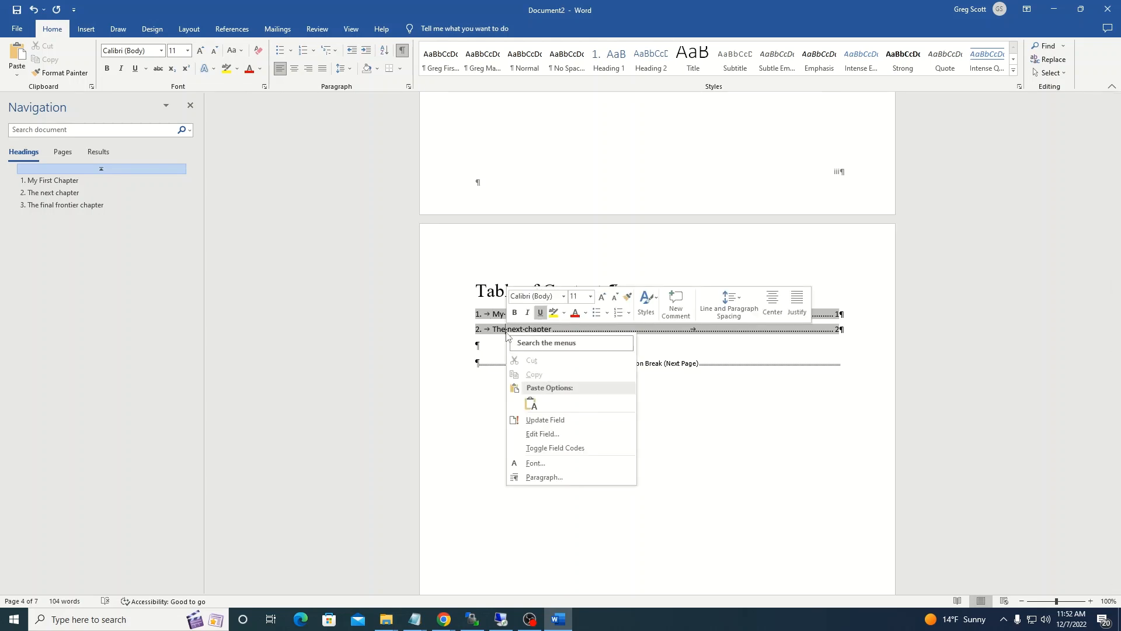
{"action": "left_click", "coordinate": [442, 32]}
{"action": "type", "text": "update tab"}
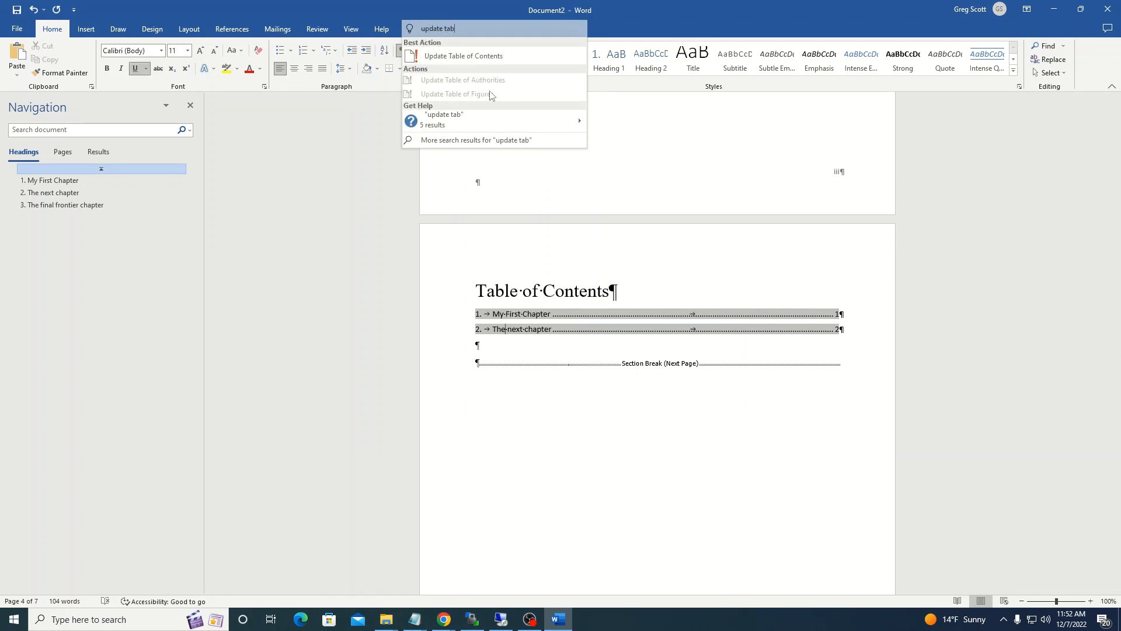
{"action": "left_click", "coordinate": [481, 57]}
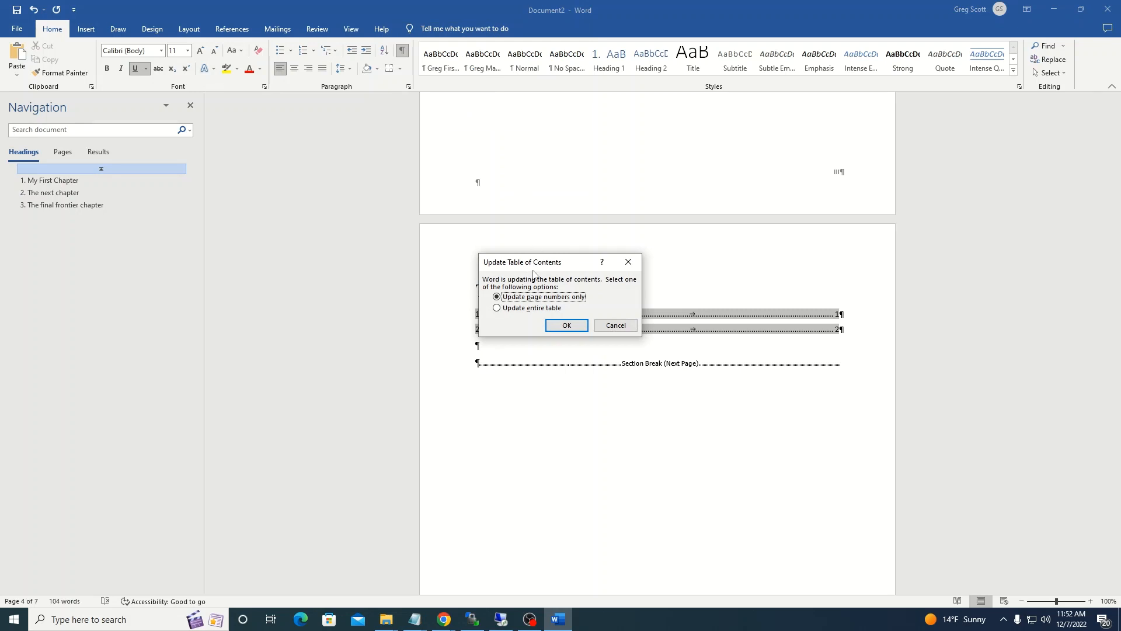
{"action": "left_click", "coordinate": [497, 308]}
{"action": "left_click", "coordinate": [569, 325]}
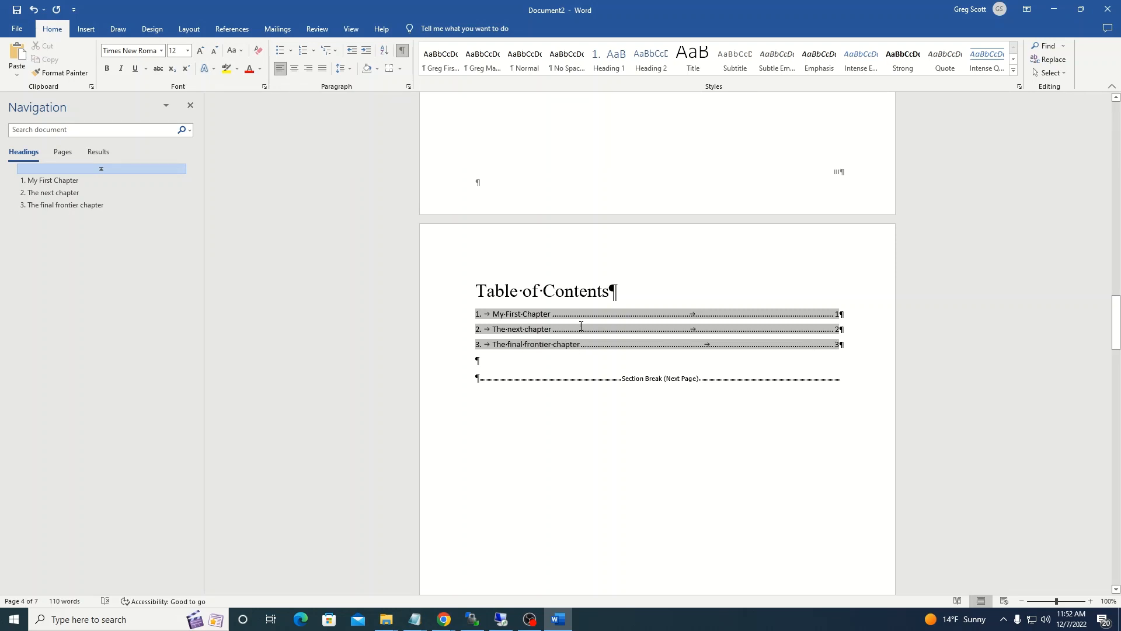
Add the paragraph "The email looked like this." and a two-line filler paragraph starting "Asdf blaksdf lasdf" before the page break in "My First Chapter"
{"action": "scroll", "coordinate": [579, 325], "scroll_direction": "down", "scroll_amount": 8}
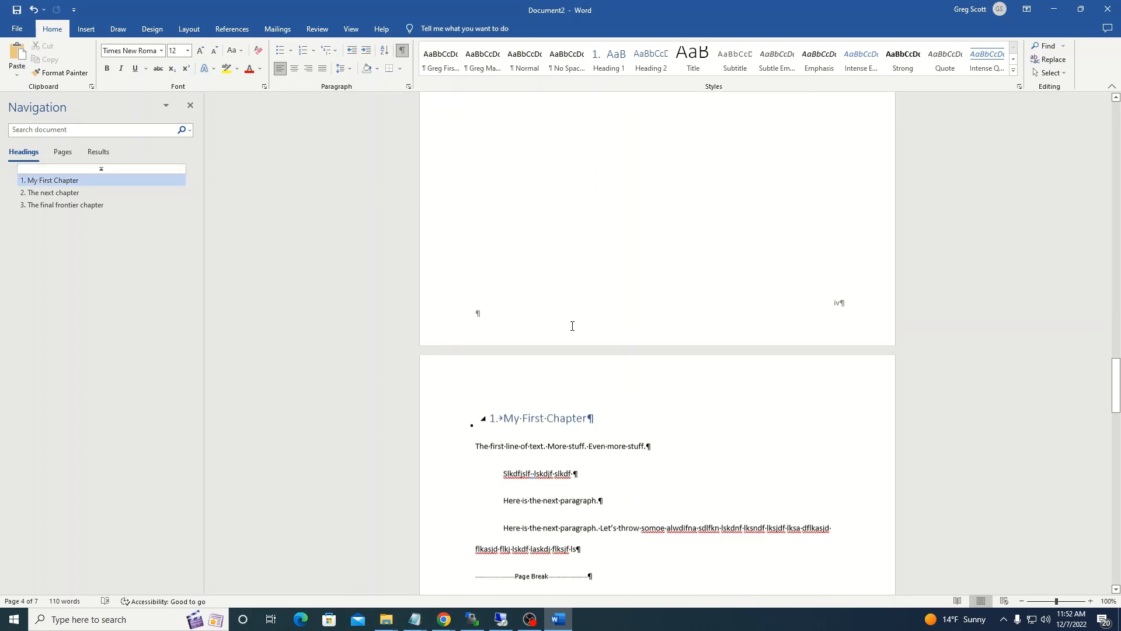
{"action": "scroll", "coordinate": [572, 325], "scroll_direction": "down", "scroll_amount": 5}
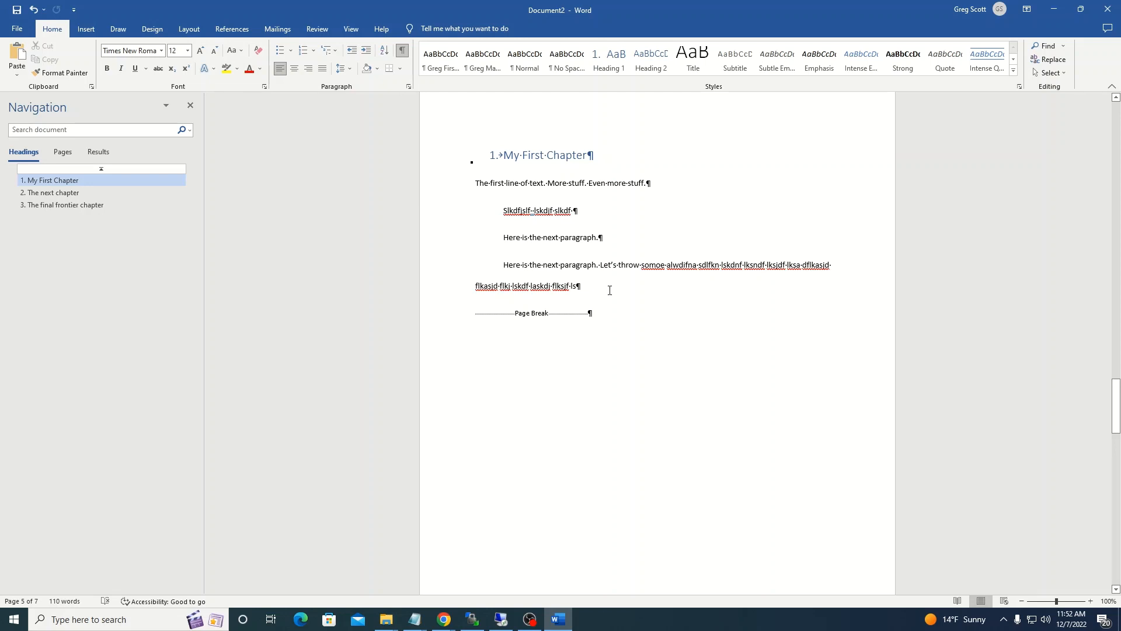
{"action": "left_click", "coordinate": [596, 286]}
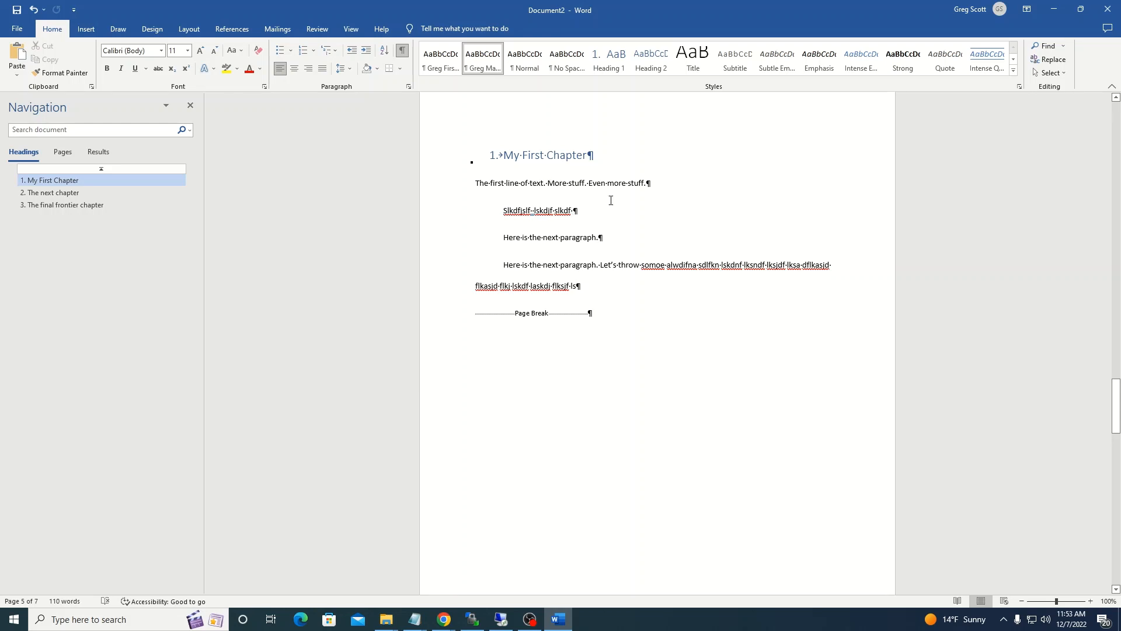
{"action": "key", "text": "Return"}
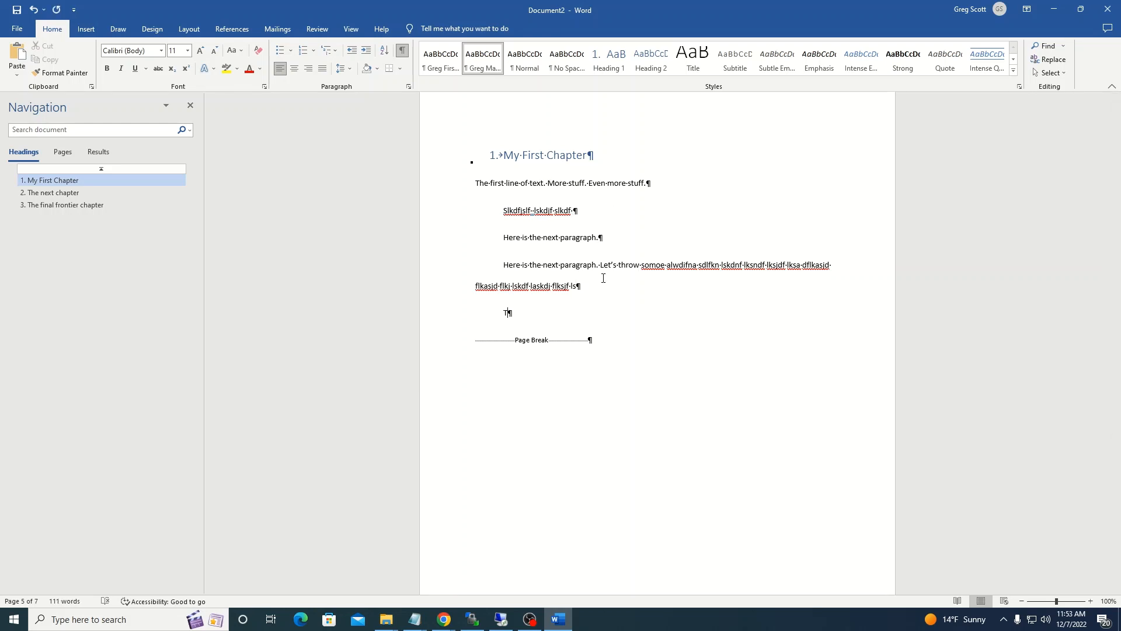
{"action": "type", "text": "The email looked like this."}
{"action": "key", "text": "Return"}
{"action": "type", "text": "Asdf blaksdf lasdf laskd"}
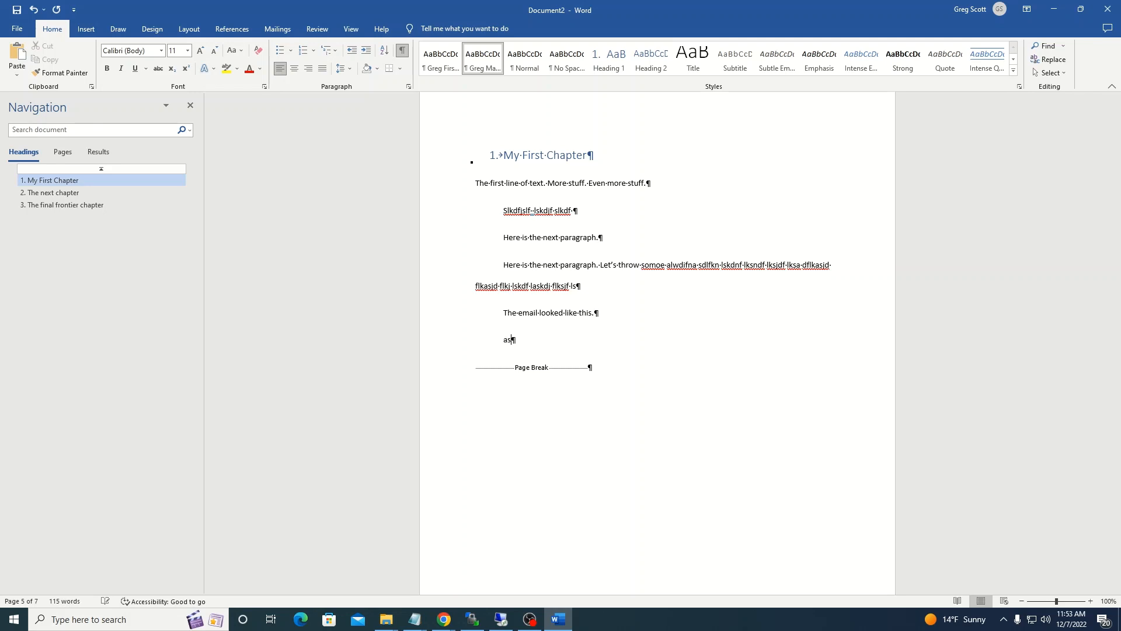
{"action": "type", "text": "fj lskdf lks j"}
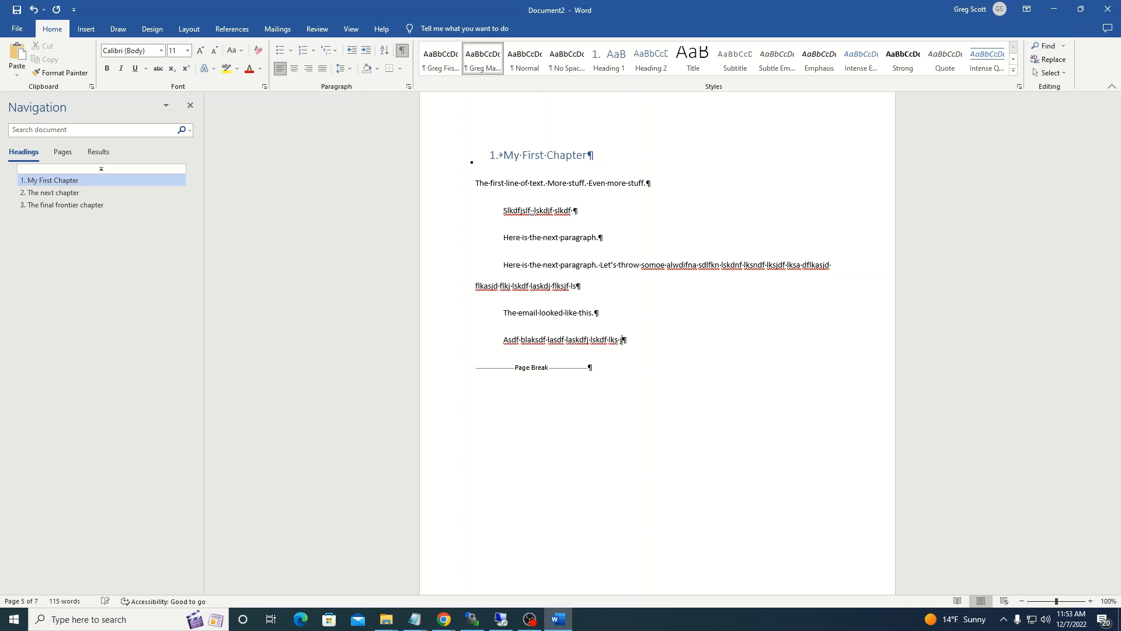
{"action": "type", "text": "dklf slkdf lskf lsk dflksj flkasjd flksd flks fl  "}
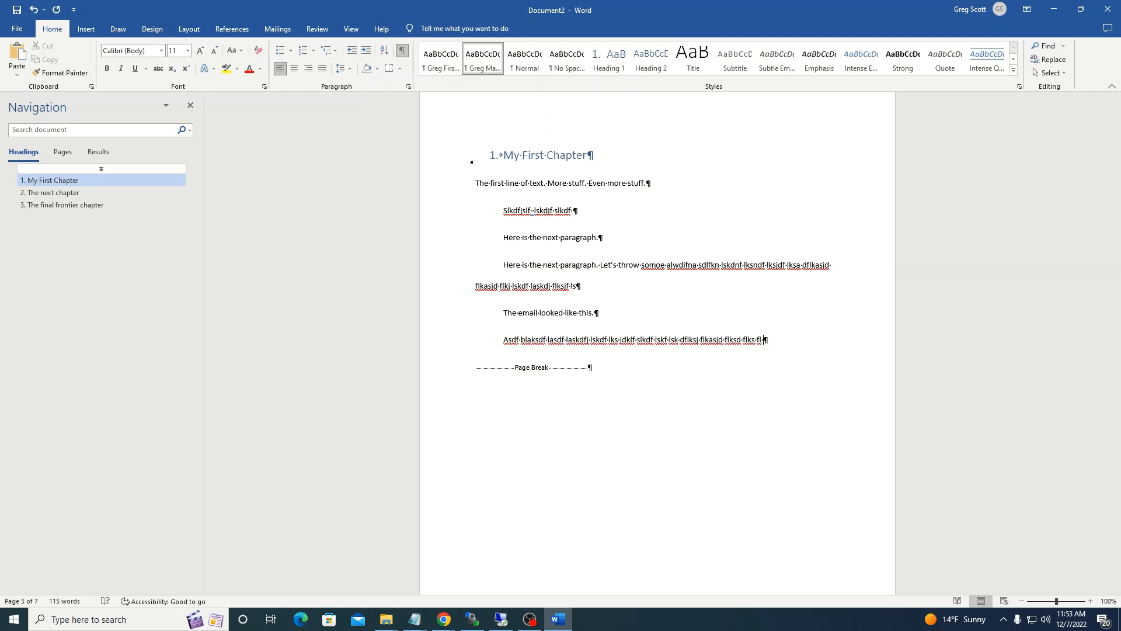
{"action": "type", "text": "lasdjf laskdj flkldkfj lskf lskdf lksflk sj flksj flksdj fkld"}
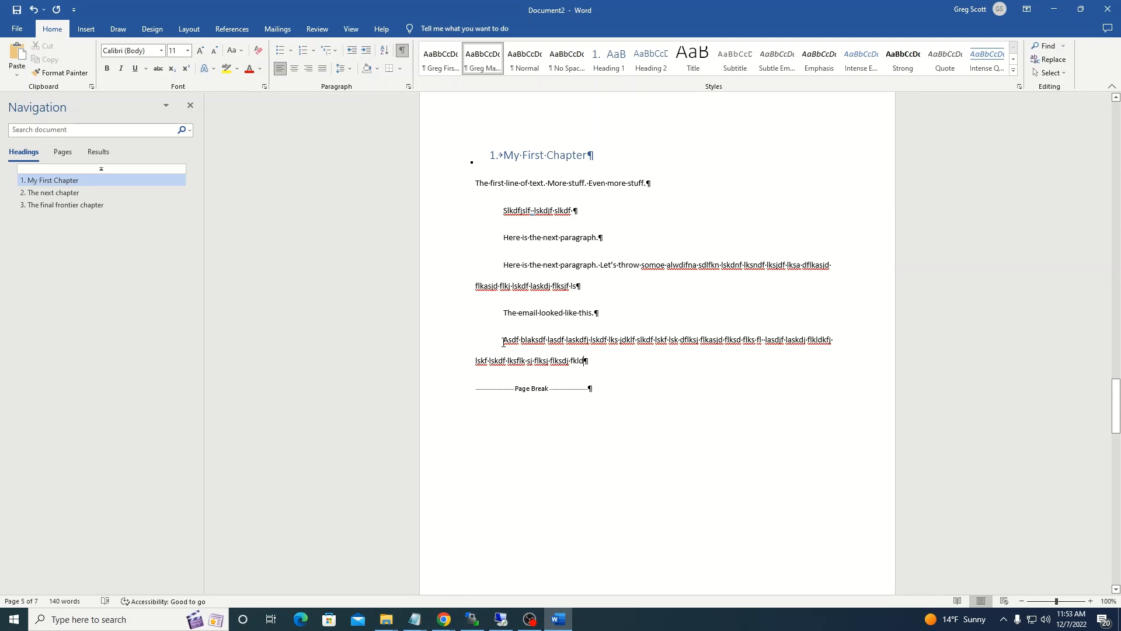
Start a new paragraph style named "email" from the filler paragraph, based on Normal and followed by the custom Manuscript style
{"action": "left_click_drag", "start_coordinate": [503, 342], "coordinate": [601, 360]}
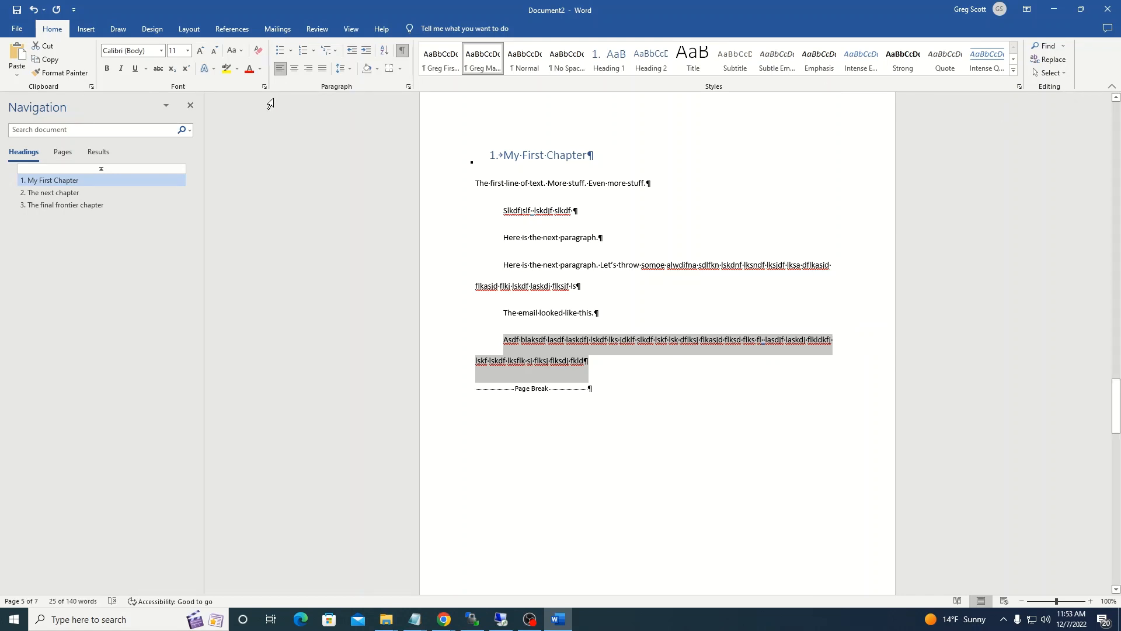
{"action": "left_click", "coordinate": [1019, 86]}
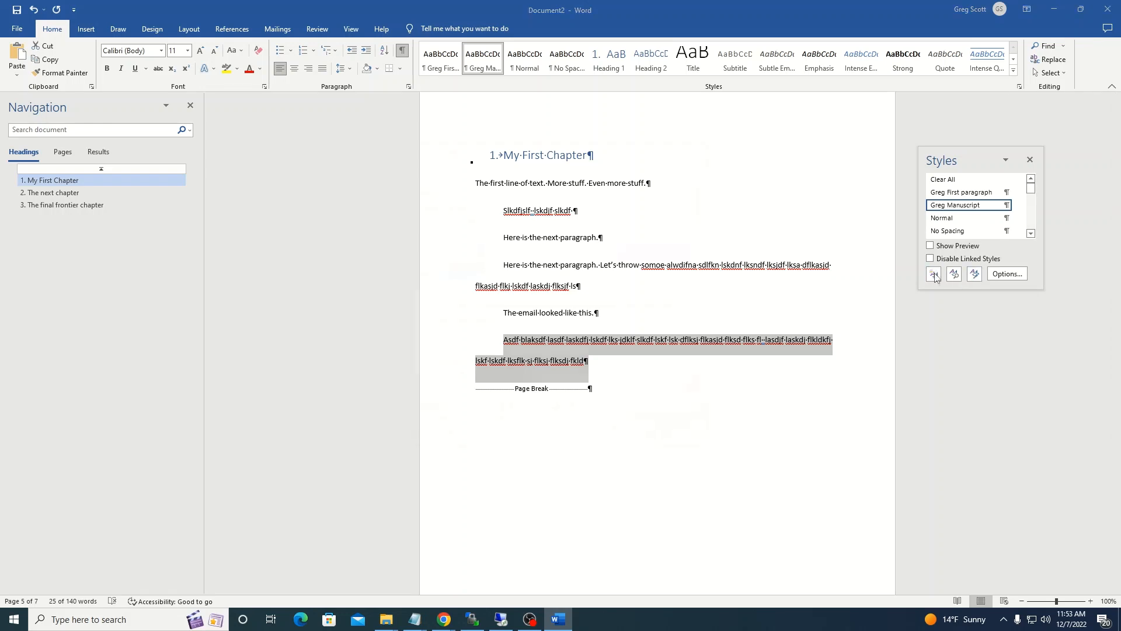
{"action": "left_click", "coordinate": [934, 274]}
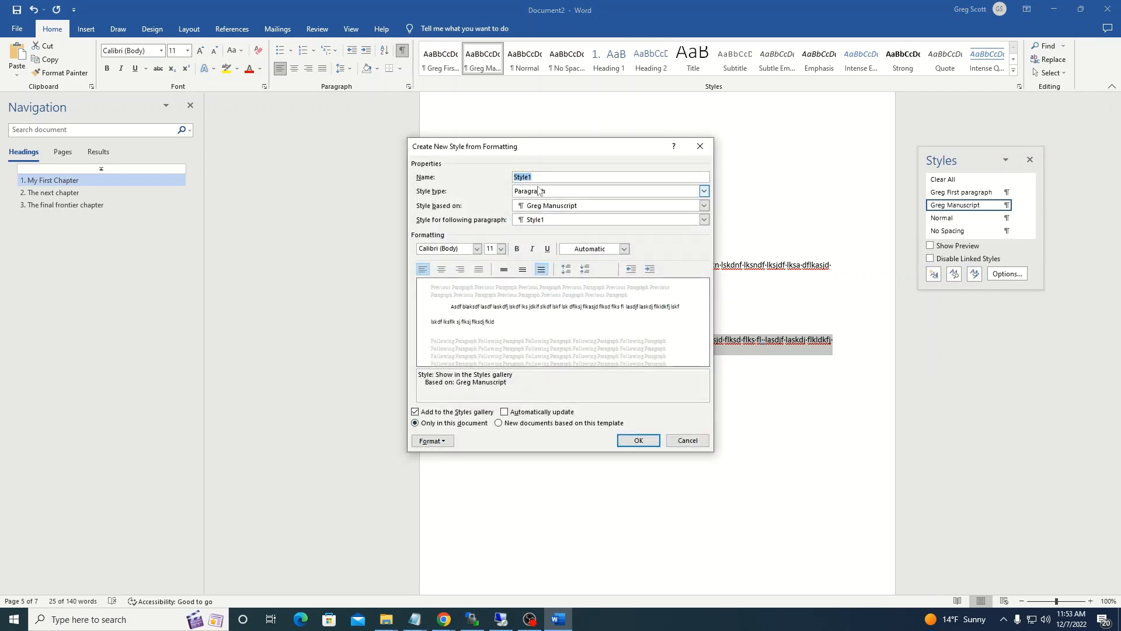
{"action": "type", "text": "email"}
{"action": "left_click", "coordinate": [704, 205]}
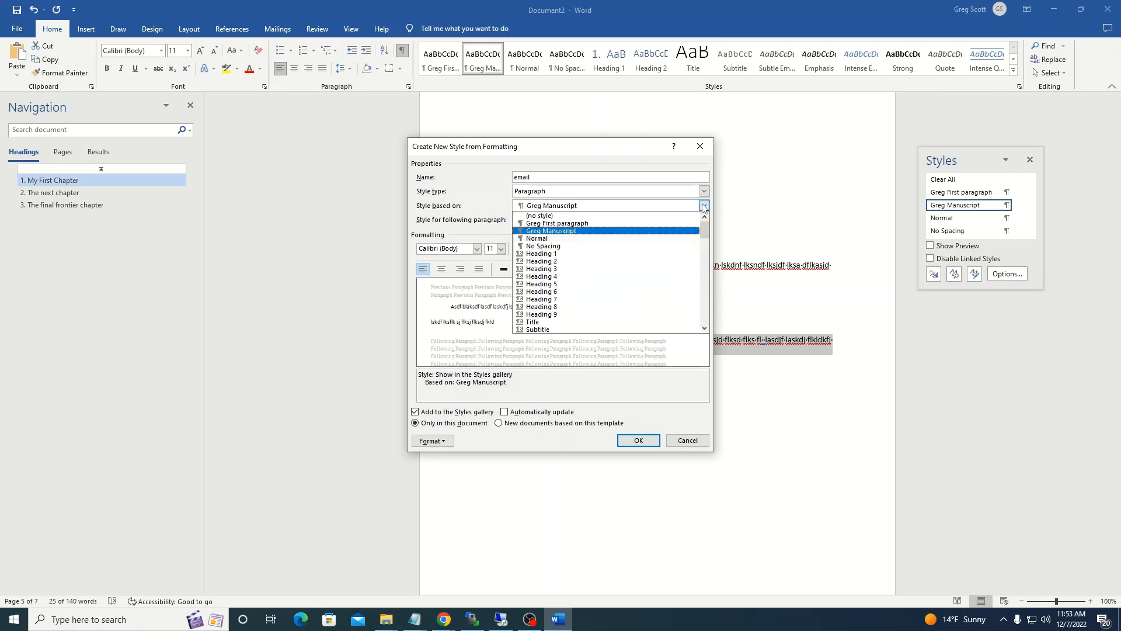
{"action": "left_click", "coordinate": [548, 238]}
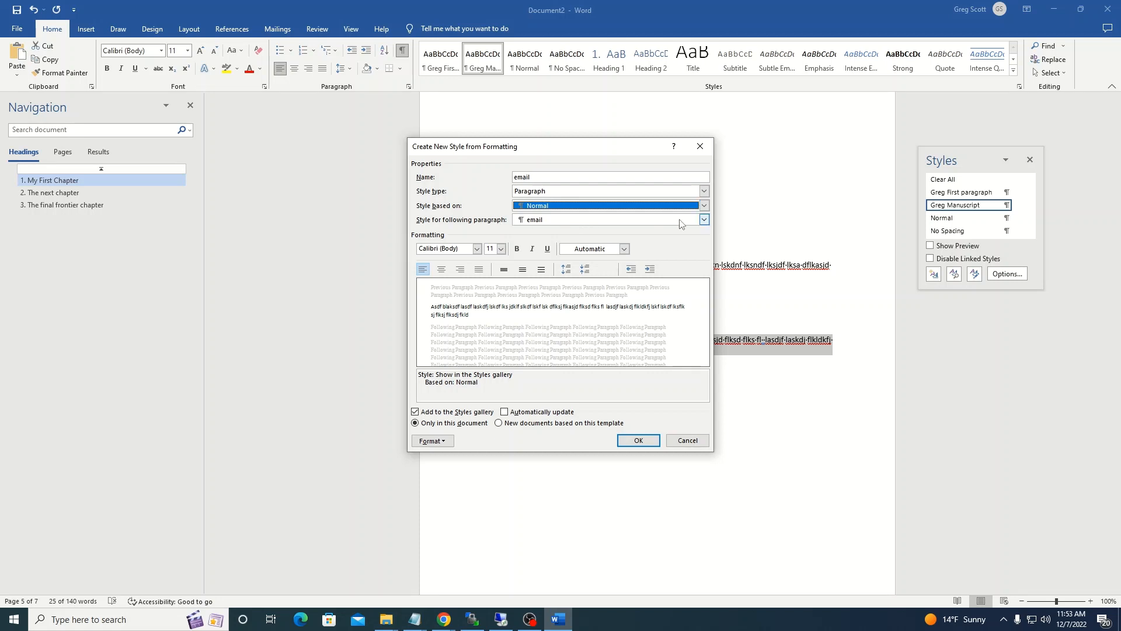
{"action": "left_click", "coordinate": [705, 220]}
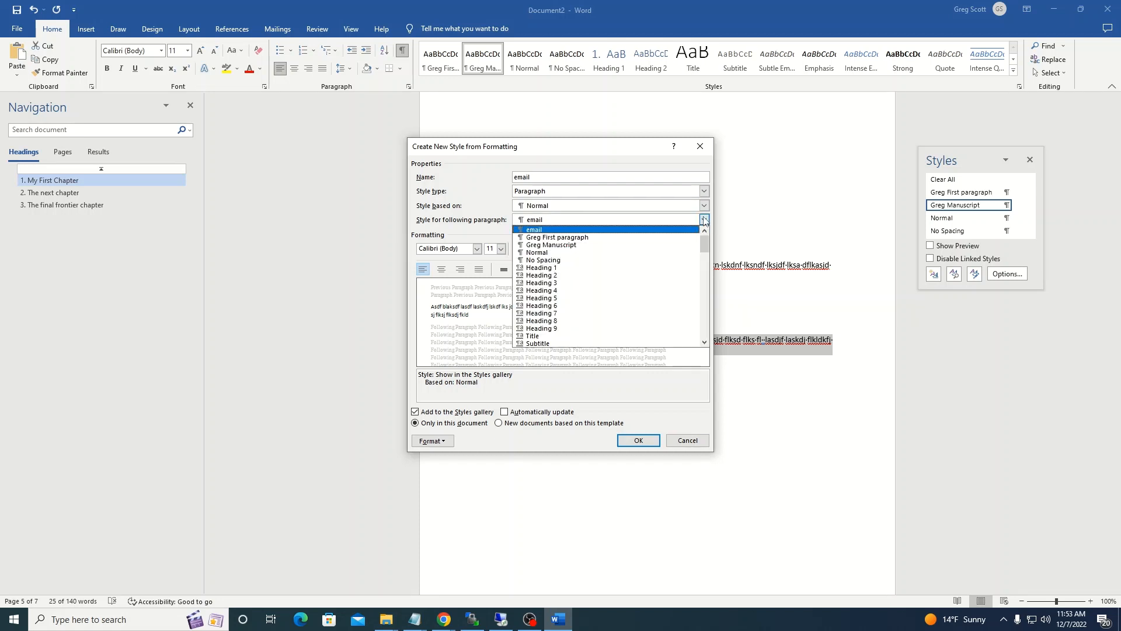
{"action": "left_click", "coordinate": [557, 245]}
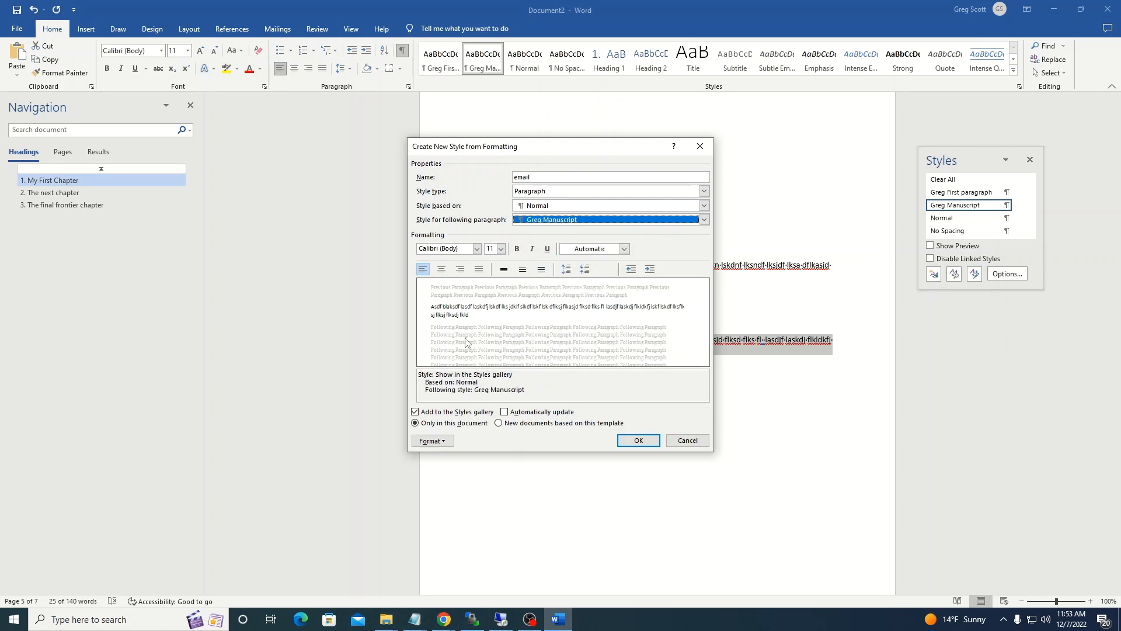
Set the new email style's font to Courier New at 12 pt
{"action": "left_click", "coordinate": [432, 441]}
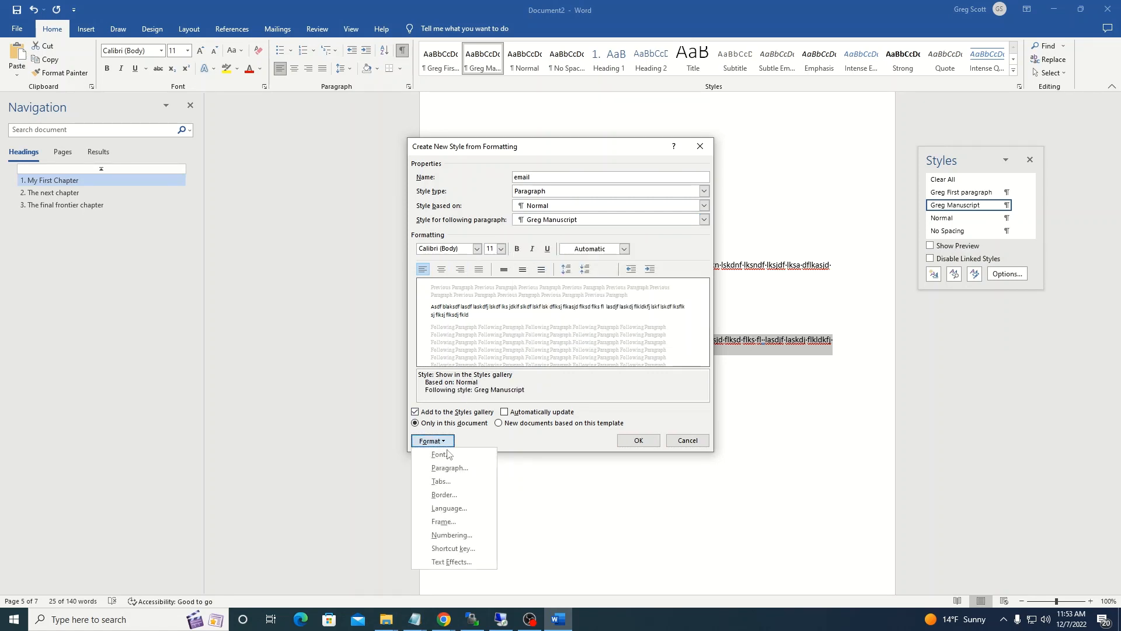
{"action": "left_click", "coordinate": [448, 454]}
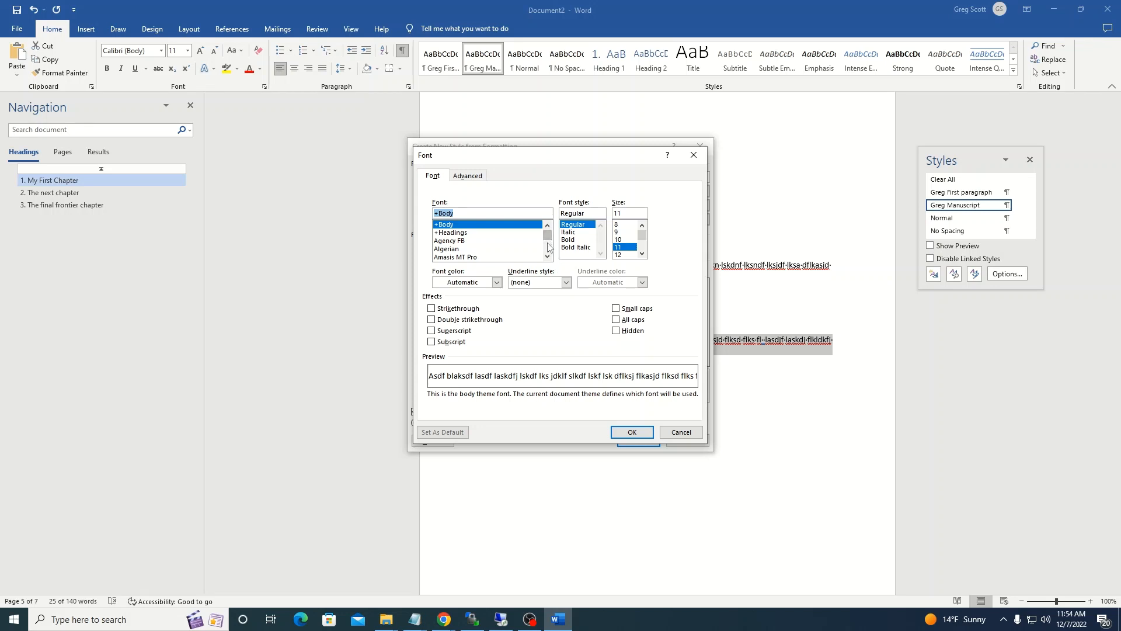
{"action": "scroll", "coordinate": [549, 247], "scroll_direction": "down", "scroll_amount": 8}
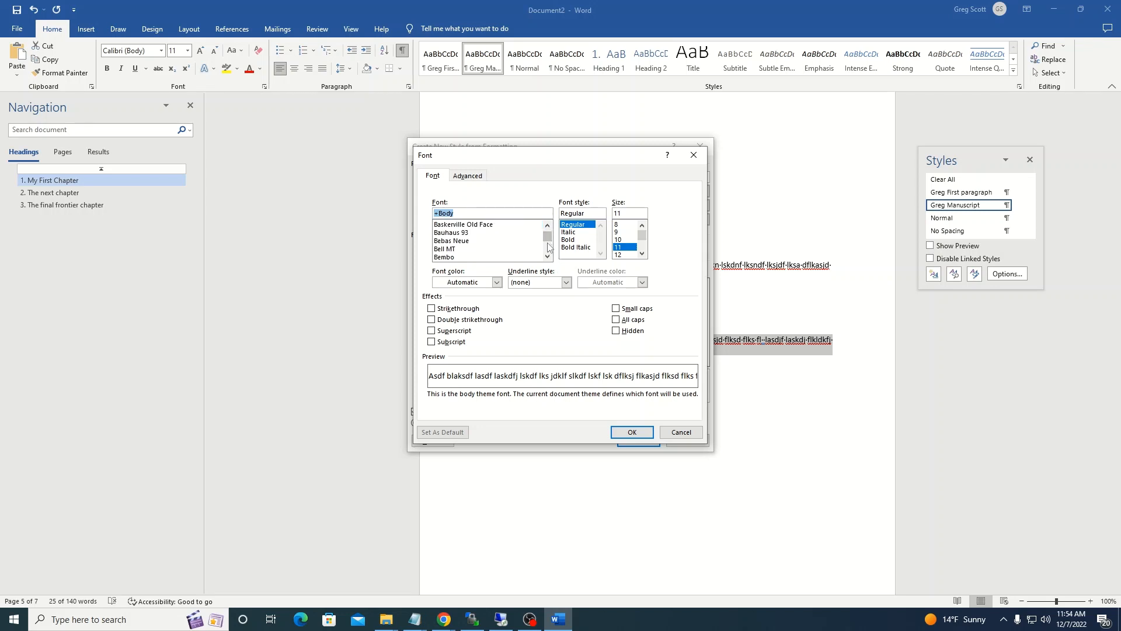
{"action": "scroll", "coordinate": [549, 247], "scroll_direction": "down", "scroll_amount": 6}
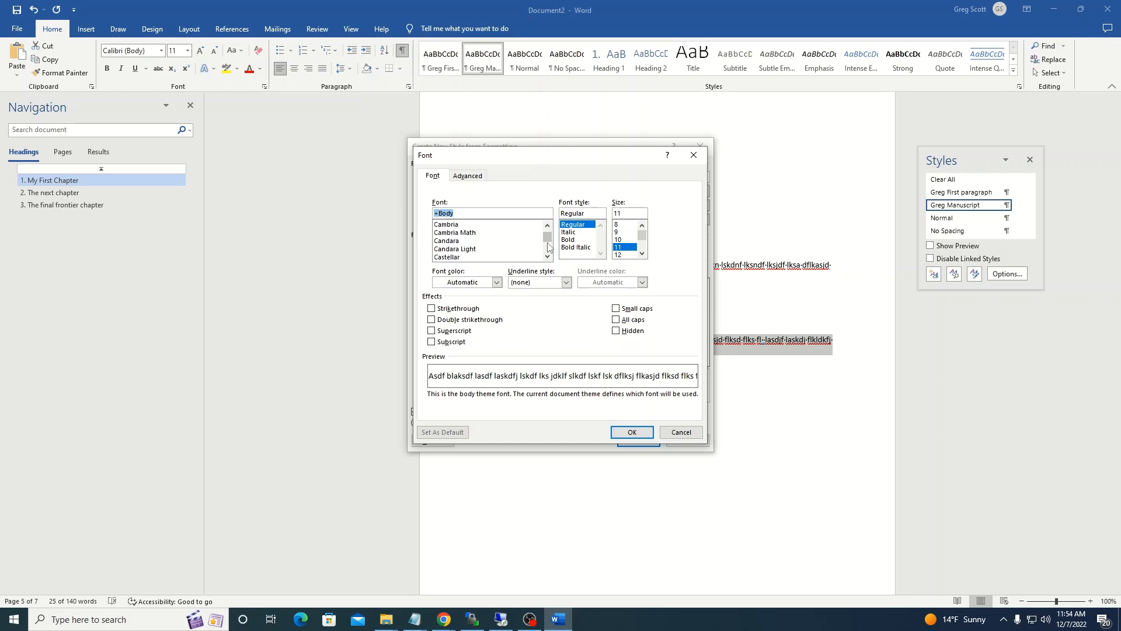
{"action": "scroll", "coordinate": [549, 247], "scroll_direction": "down", "scroll_amount": 5}
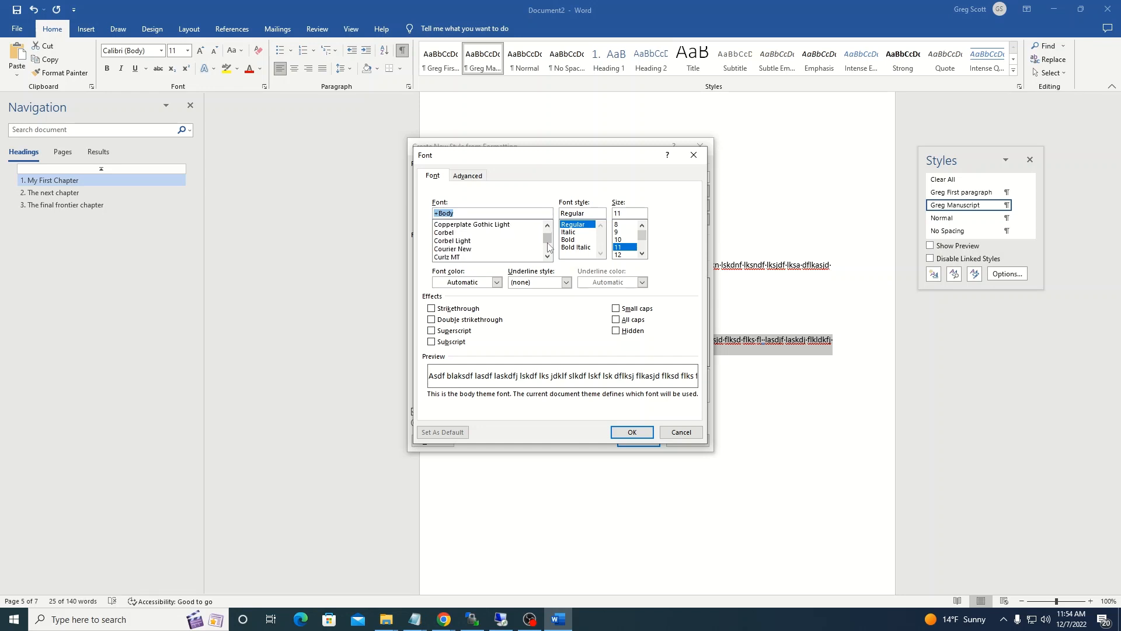
{"action": "left_click", "coordinate": [459, 250]}
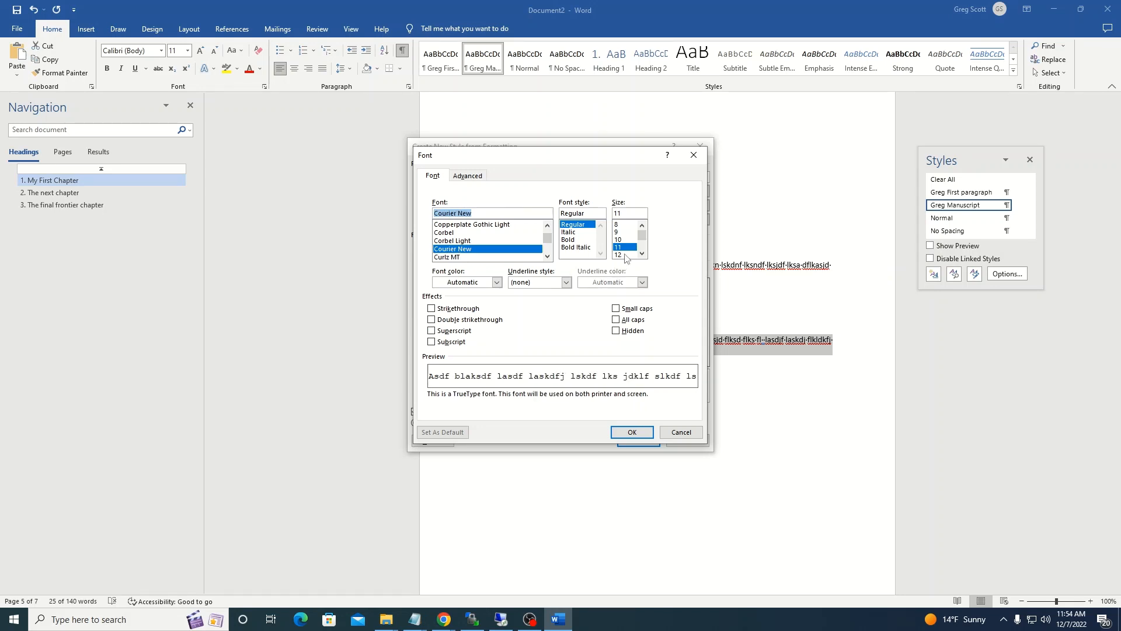
{"action": "left_click", "coordinate": [623, 255]}
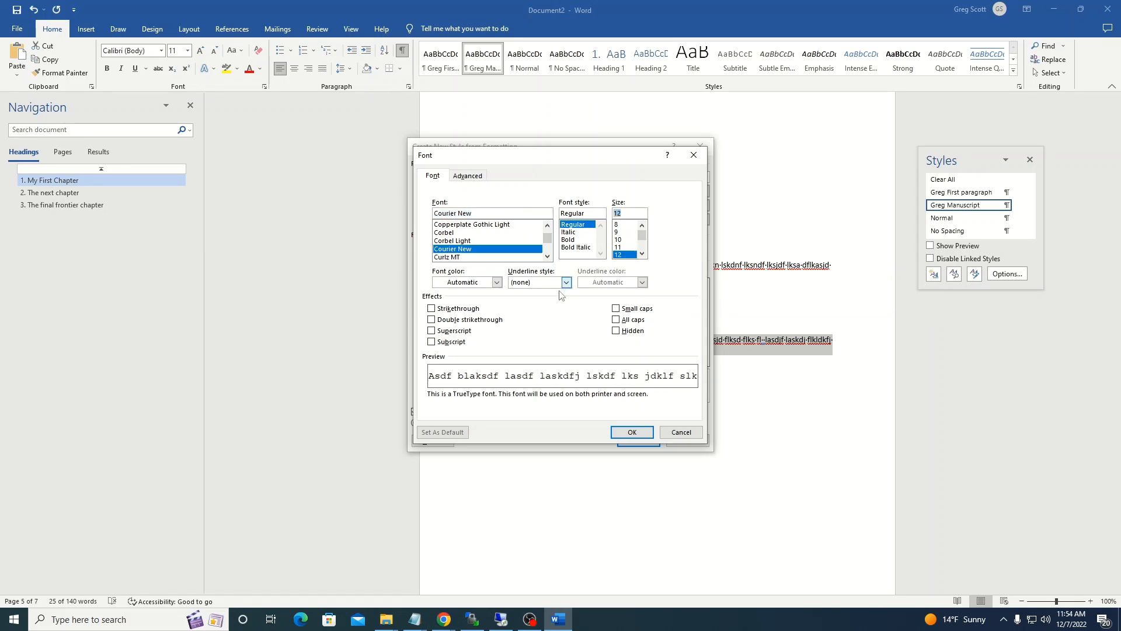
{"action": "left_click", "coordinate": [467, 176]}
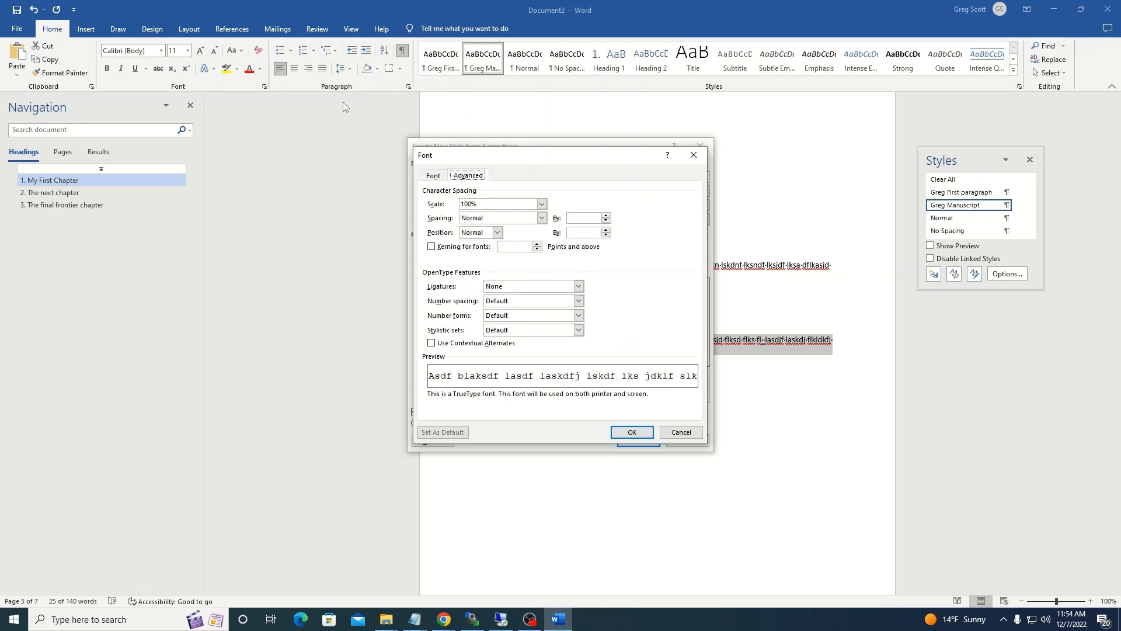
{"action": "left_click", "coordinate": [433, 176]}
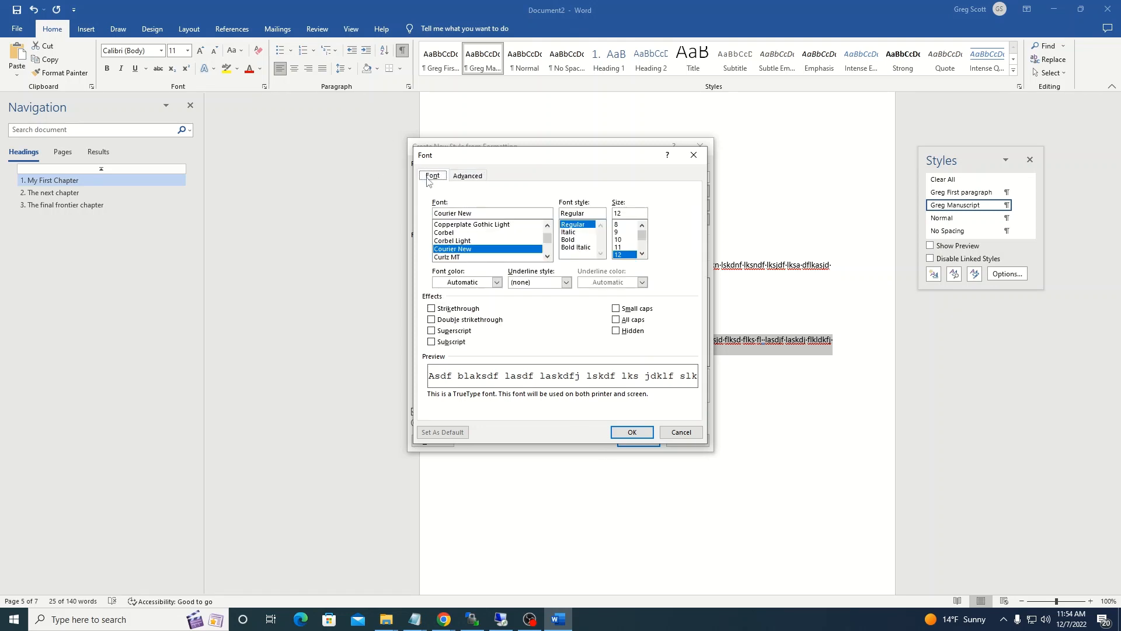
{"action": "left_click", "coordinate": [632, 432]}
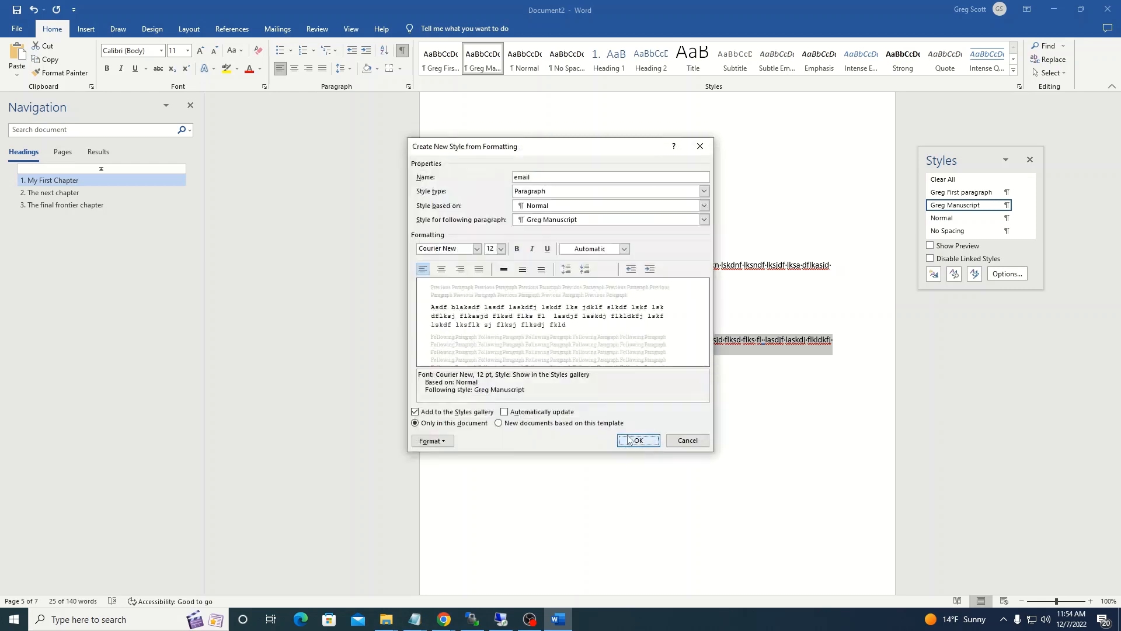
Give the email style single line spacing and a 0.5" left indent, and save the style
{"action": "left_click", "coordinate": [435, 440]}
{"action": "left_click", "coordinate": [458, 470]}
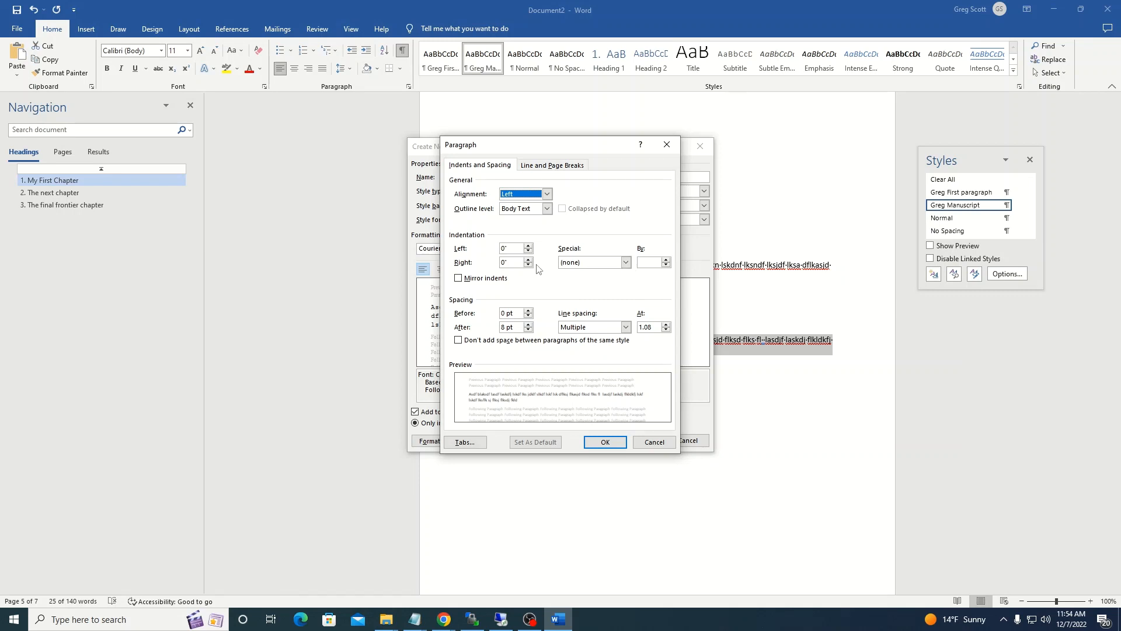
{"action": "left_click", "coordinate": [623, 328]}
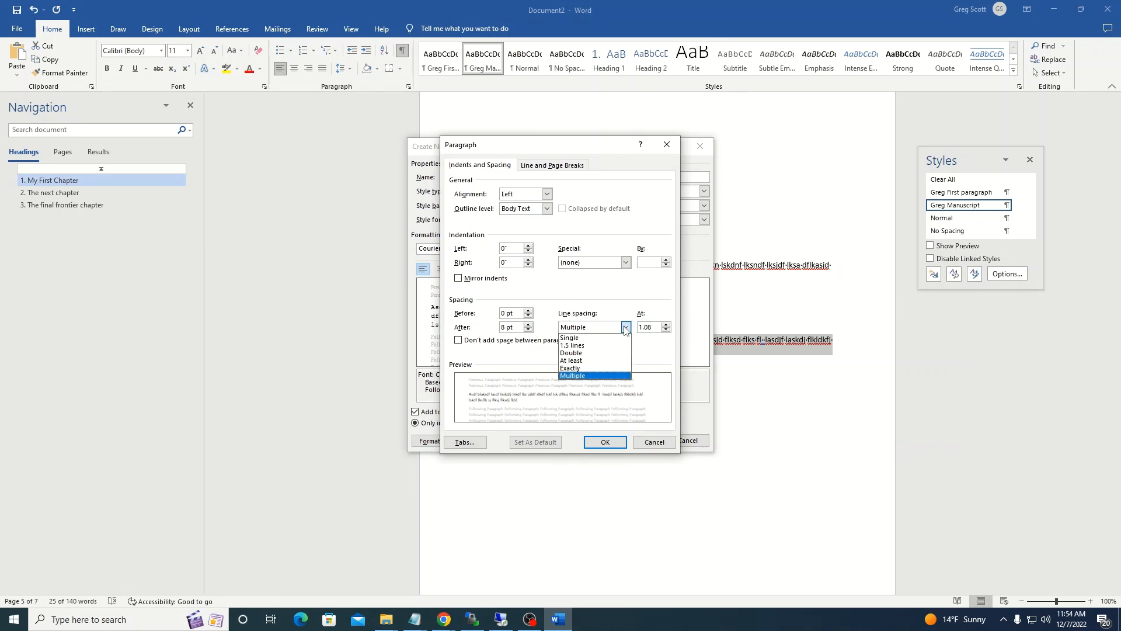
{"action": "left_click", "coordinate": [587, 340]}
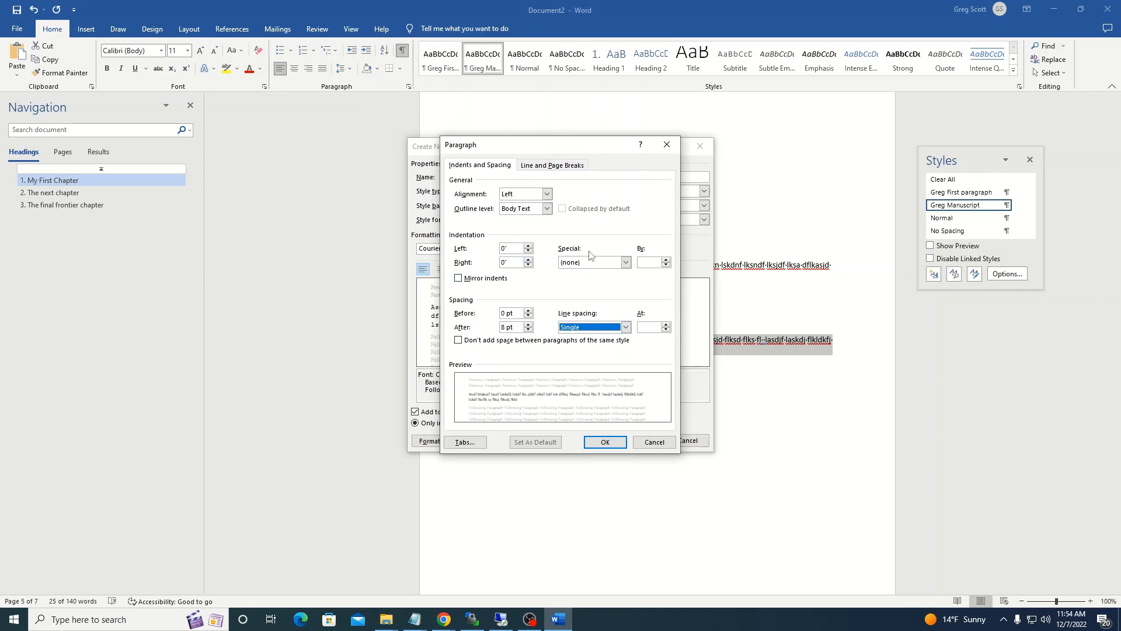
{"action": "left_click", "coordinate": [528, 246]}
{"action": "left_click", "coordinate": [528, 246]}
{"action": "left_click", "coordinate": [528, 246]}
{"action": "left_click", "coordinate": [528, 246]}
{"action": "left_click", "coordinate": [528, 246]}
{"action": "left_click", "coordinate": [528, 246]}
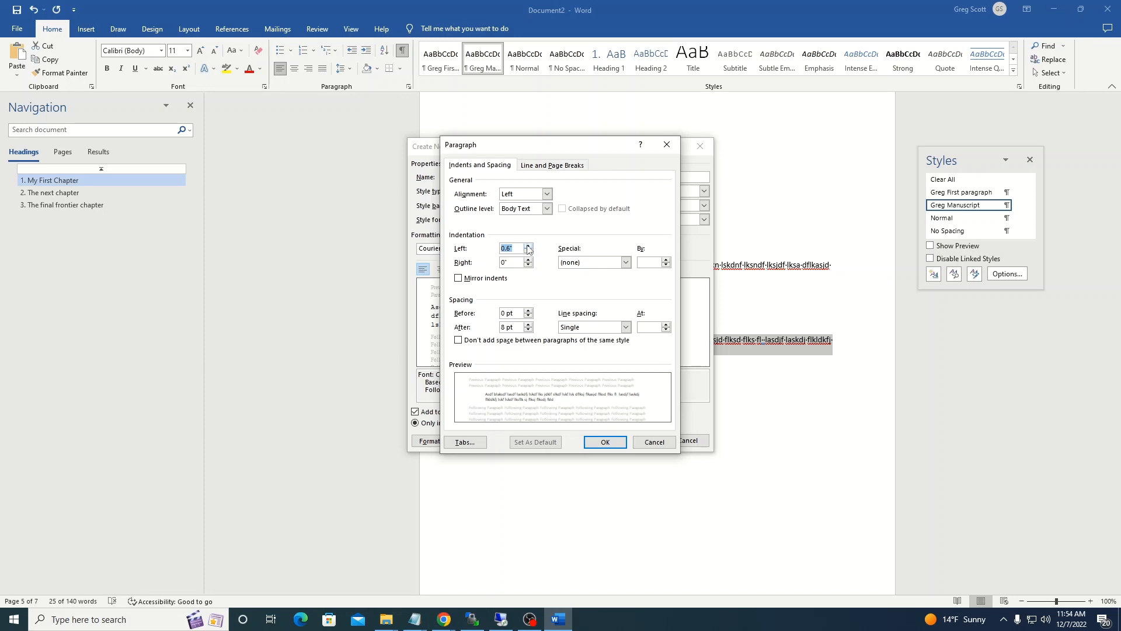
{"action": "left_click", "coordinate": [528, 251]}
{"action": "left_click", "coordinate": [606, 442]}
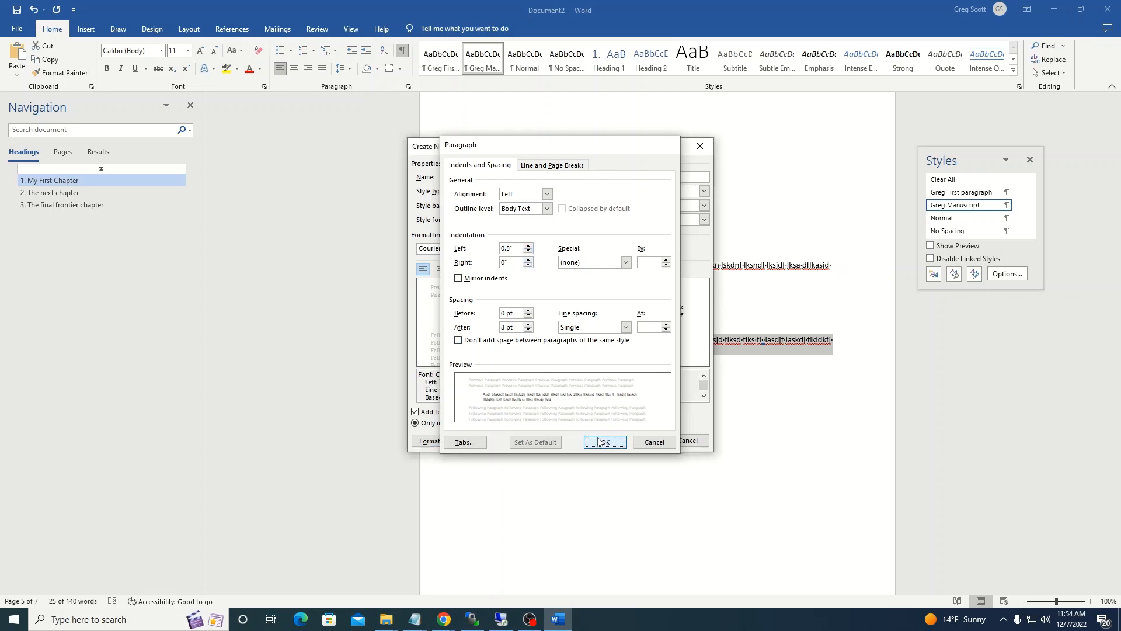
{"action": "left_click", "coordinate": [638, 440]}
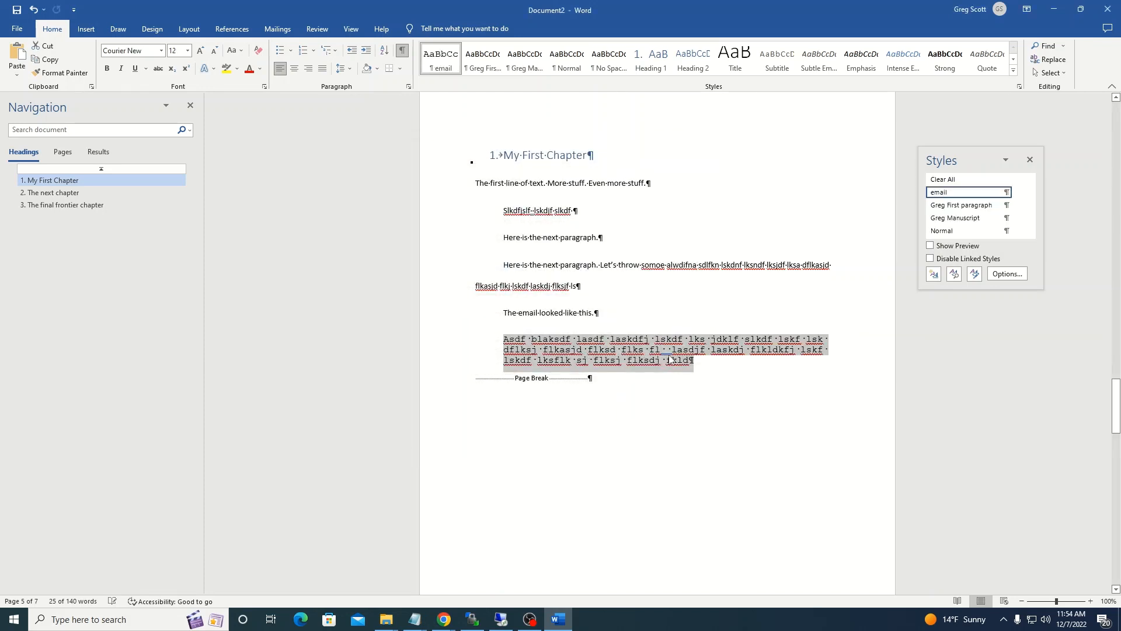
Below the email paragraph, add a blank paragraph, the filler paragraph "Dfsfgasfgafgag" and one empty paragraph before the page break
{"action": "left_click", "coordinate": [718, 373]}
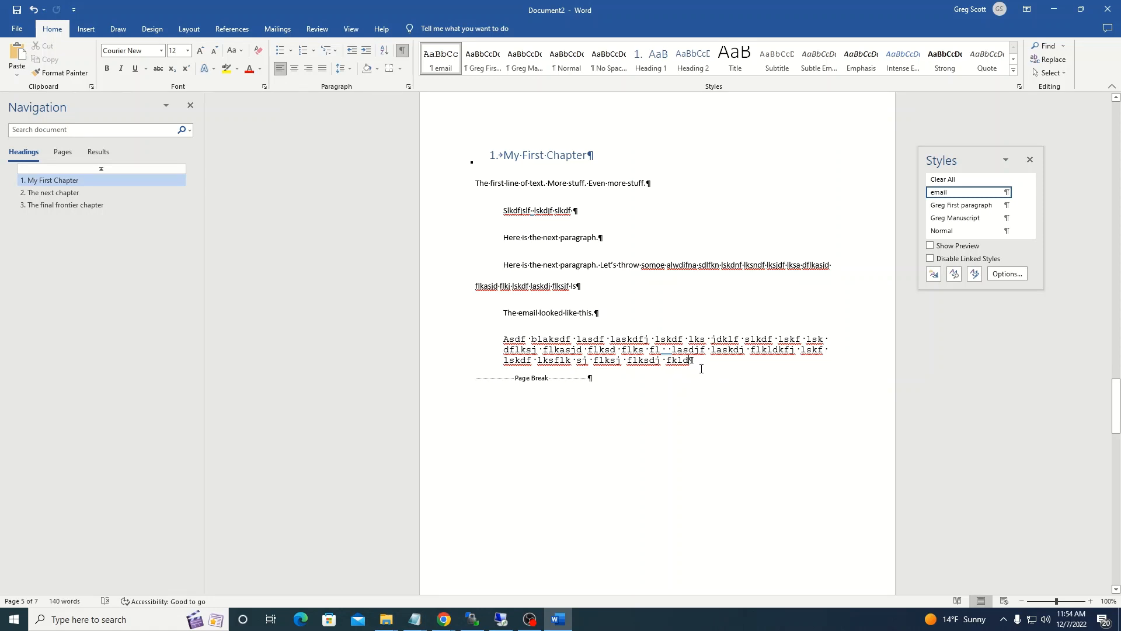
{"action": "key", "text": "Return"}
{"action": "key", "text": "Return"}
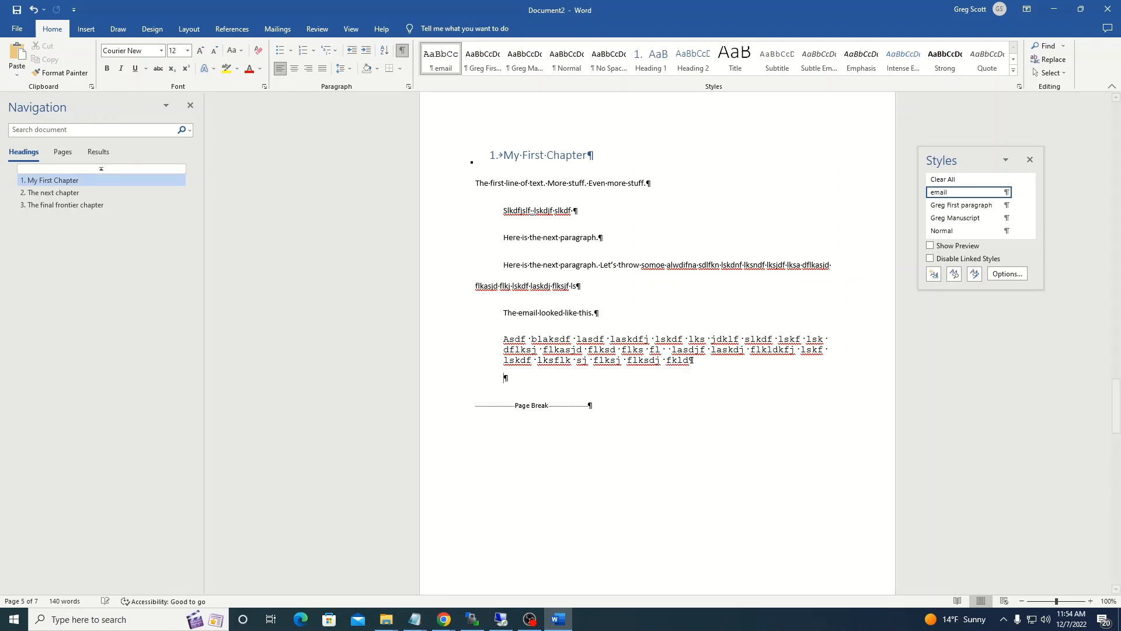
{"action": "type", "text": "dfsfgasfgafgag"}
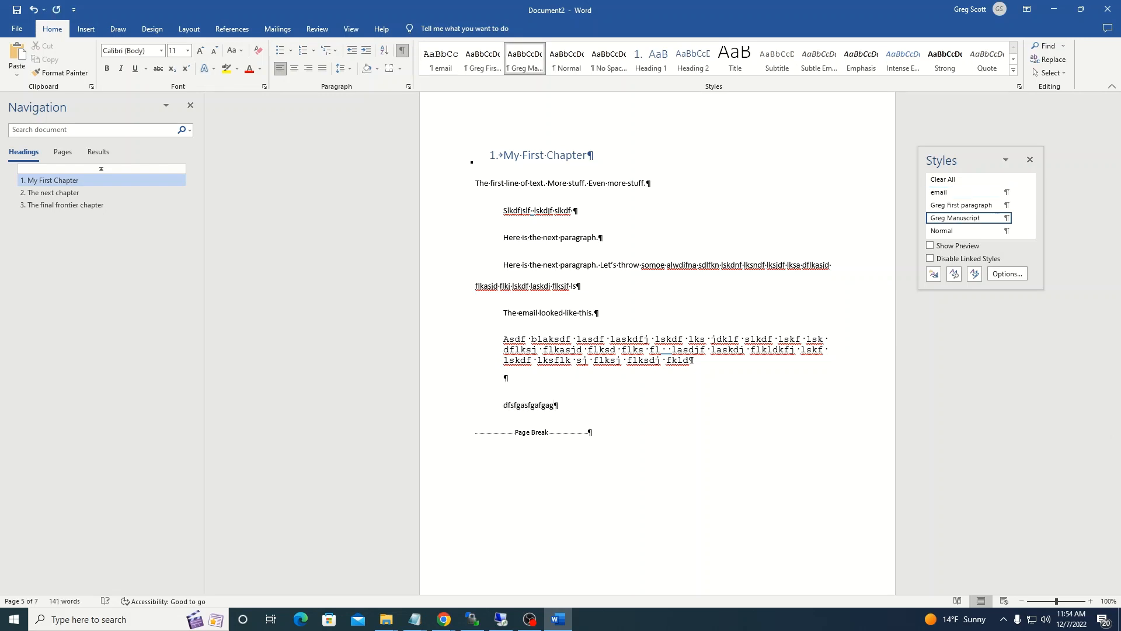
{"action": "key", "text": "Return"}
{"action": "key", "text": "Return"}
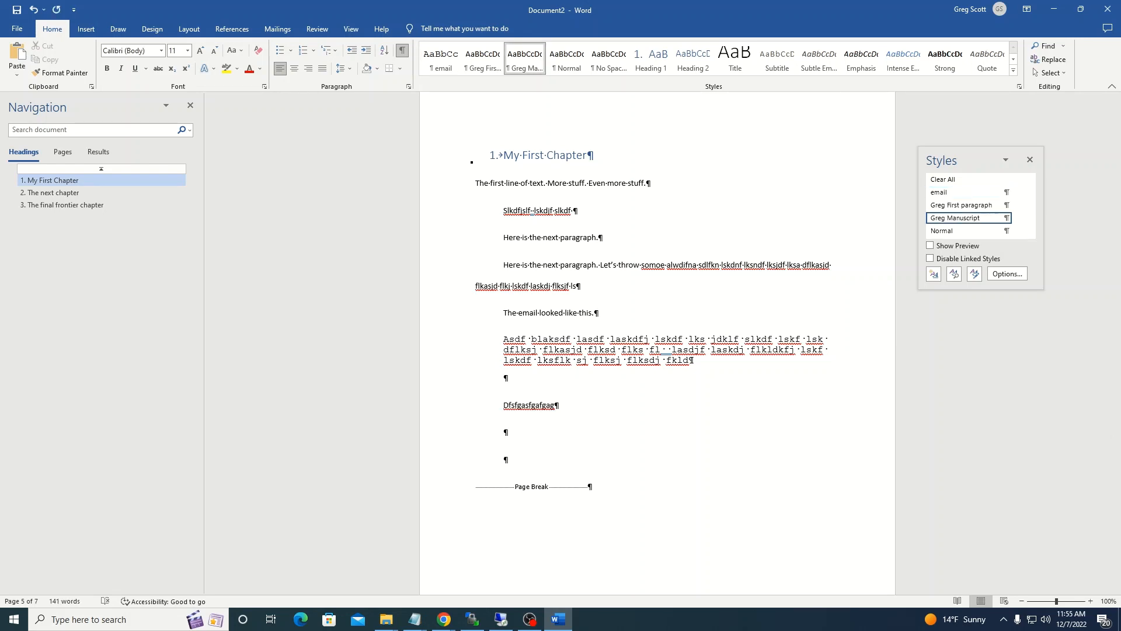
{"action": "key", "text": "BackSpace"}
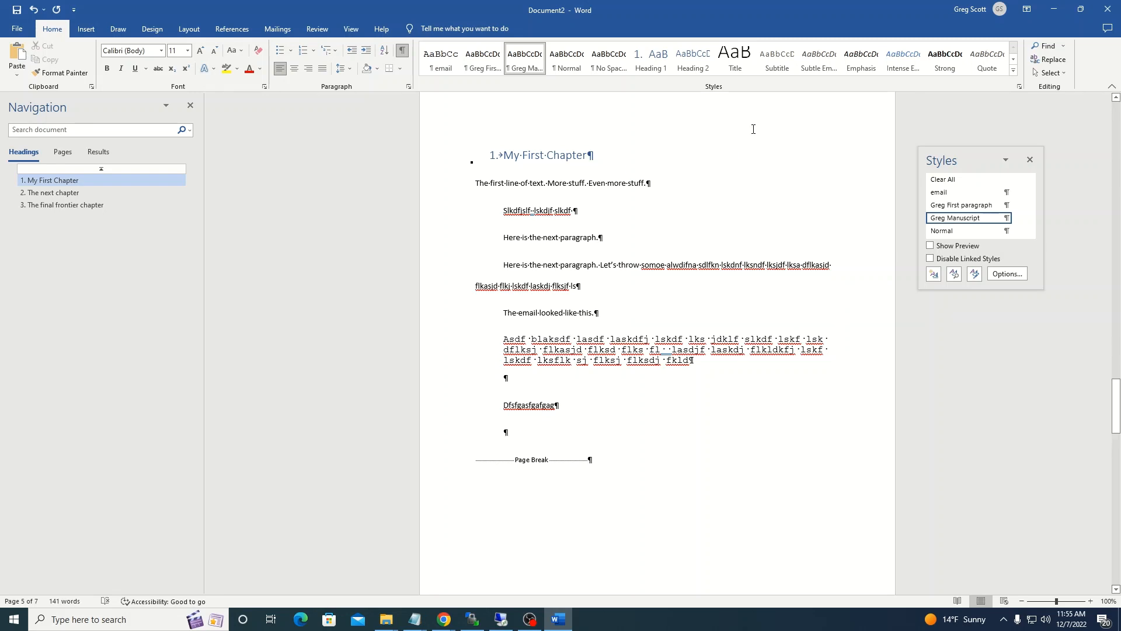
Create a paragraph style named with the author's first name plus "Test message left", based on the email style
{"action": "left_click", "coordinate": [934, 275]}
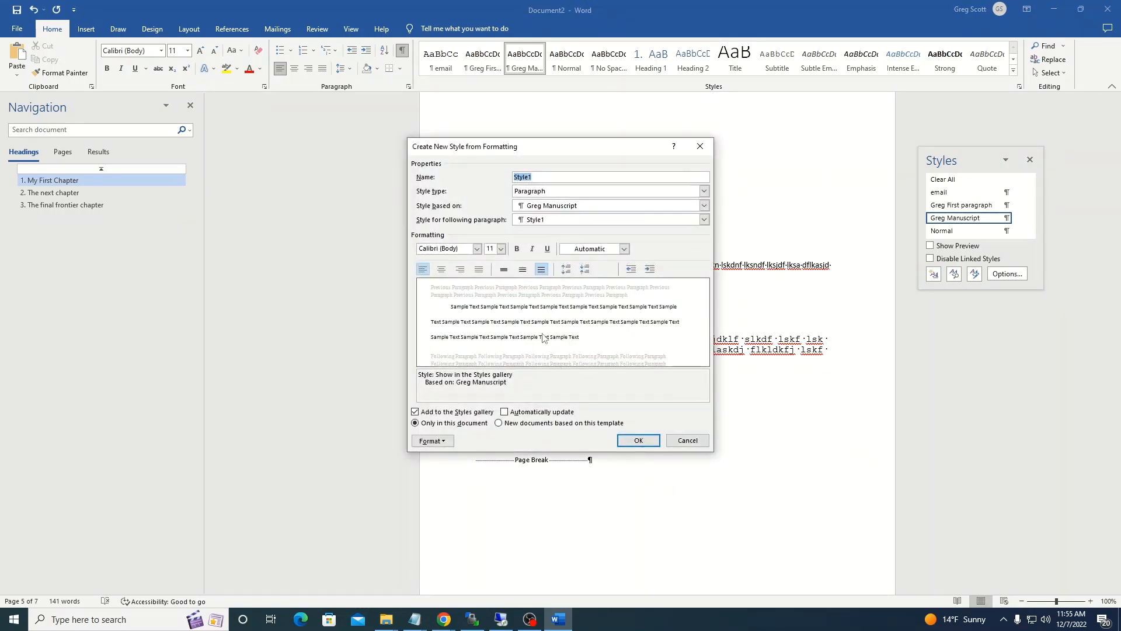
{"action": "type", "text": "greg Test message left"}
{"action": "left_click", "coordinate": [705, 206]}
{"action": "left_click", "coordinate": [540, 223]}
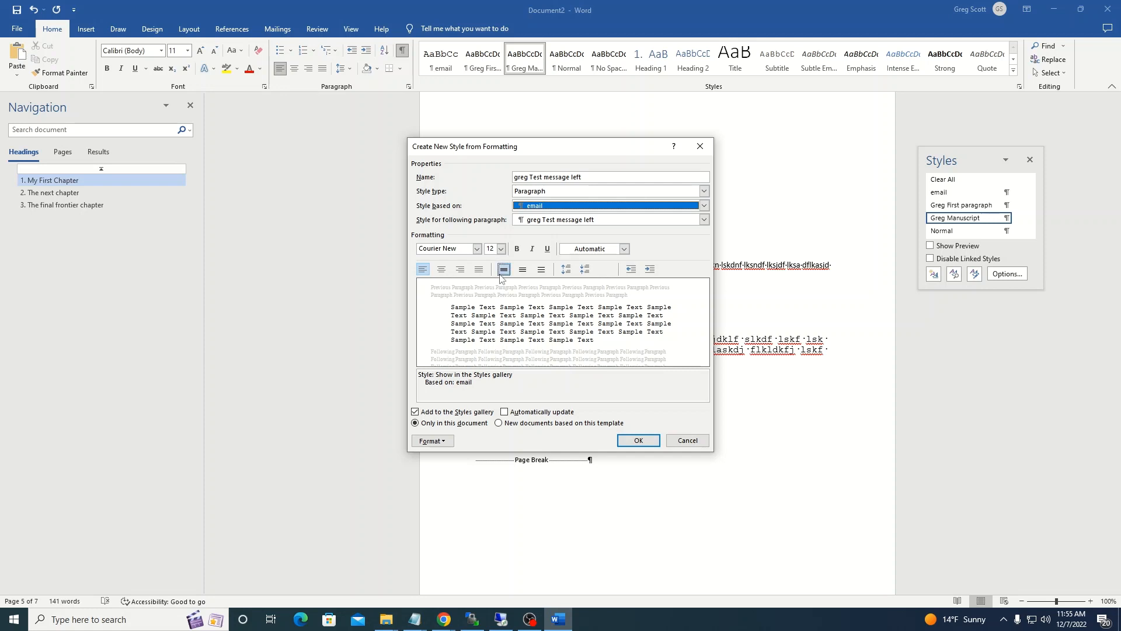
{"action": "left_click", "coordinate": [628, 439]}
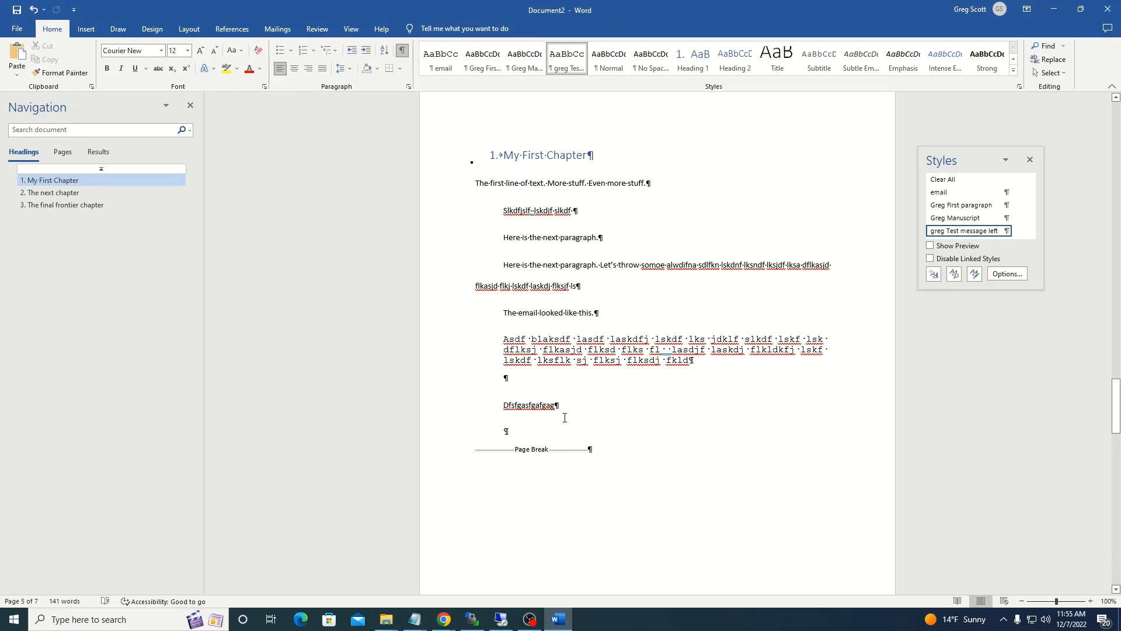
Add the filler message lines "Alsdkfjaslkf asdl", "Laskdjflaskfjlasfj", "Lasdflasdfj" and "Laskdjflasdfjs" before the page break
{"action": "type", "text": "Alsdkfjaslkf asdl"}
{"action": "key", "text": "Return"}
{"action": "type", "text": "laskdjflaskfjlasfj"}
{"action": "key", "text": "Return"}
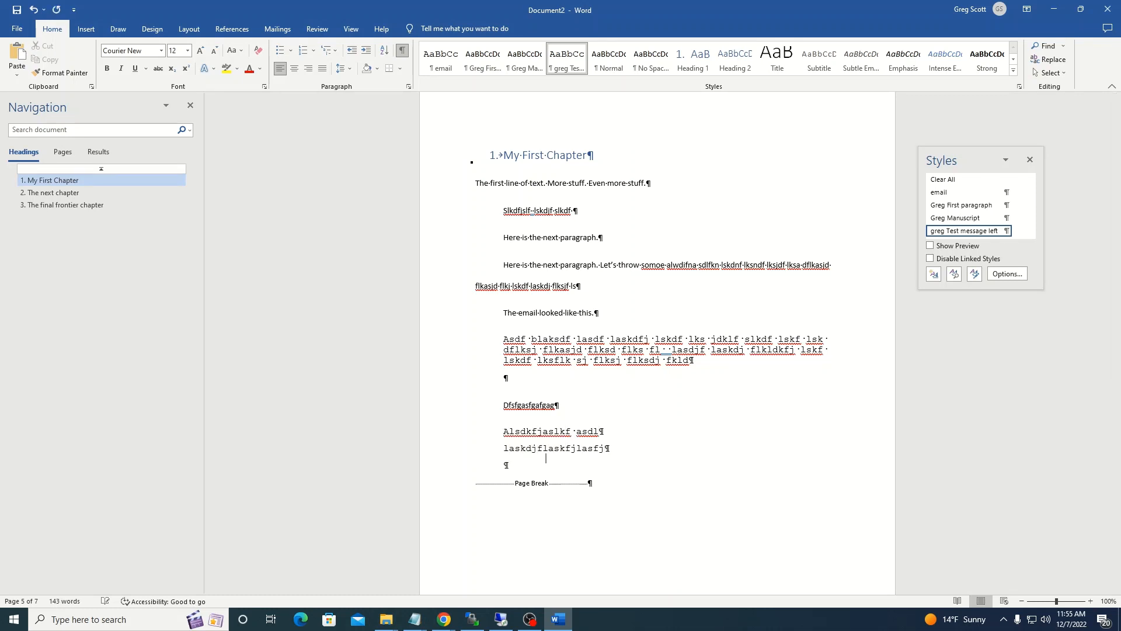
{"action": "type", "text": "Lasdflasdfj"}
{"action": "key", "text": "Return"}
{"action": "type", "text": "Laskdjflasdfjs"}
{"action": "key", "text": "Return"}
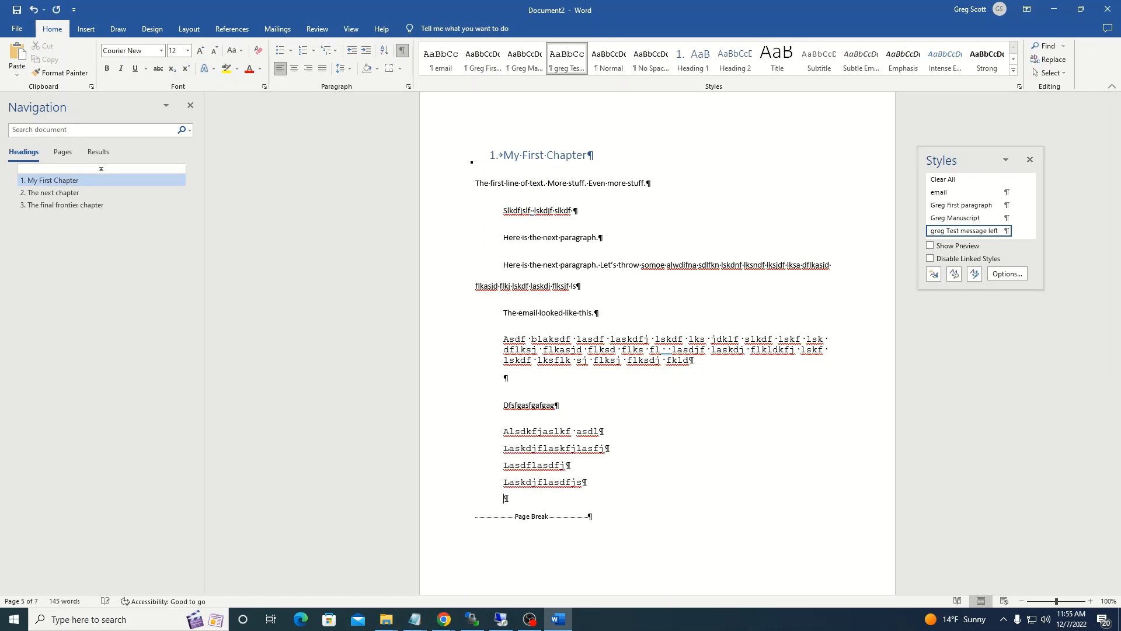
Start a style from the second message line, named with the author's first name plus "text message right", followed by the "Test message left" style
{"action": "left_click_drag", "start_coordinate": [506, 450], "coordinate": [620, 447]}
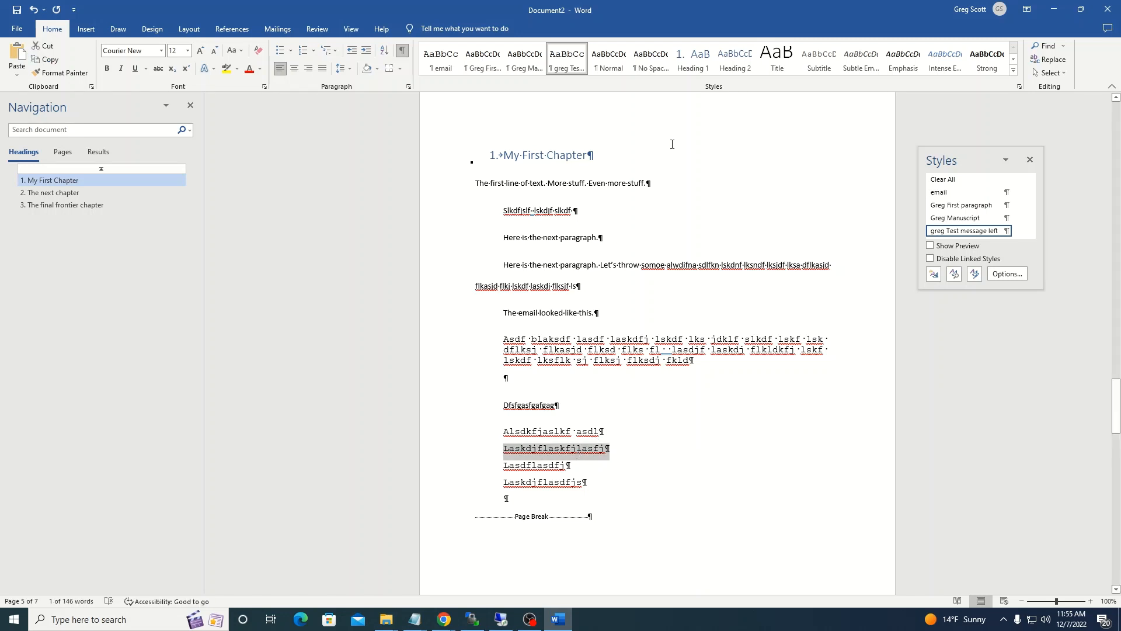
{"action": "left_click", "coordinate": [934, 274]}
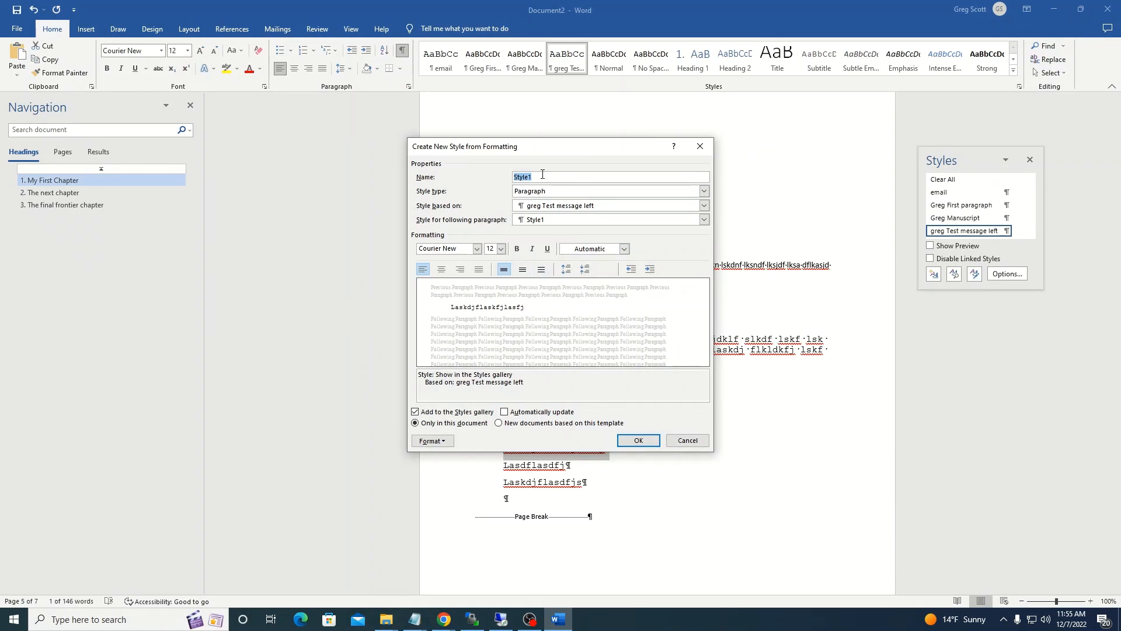
{"action": "type", "text": "Greg text message right"}
{"action": "left_click", "coordinate": [705, 219]}
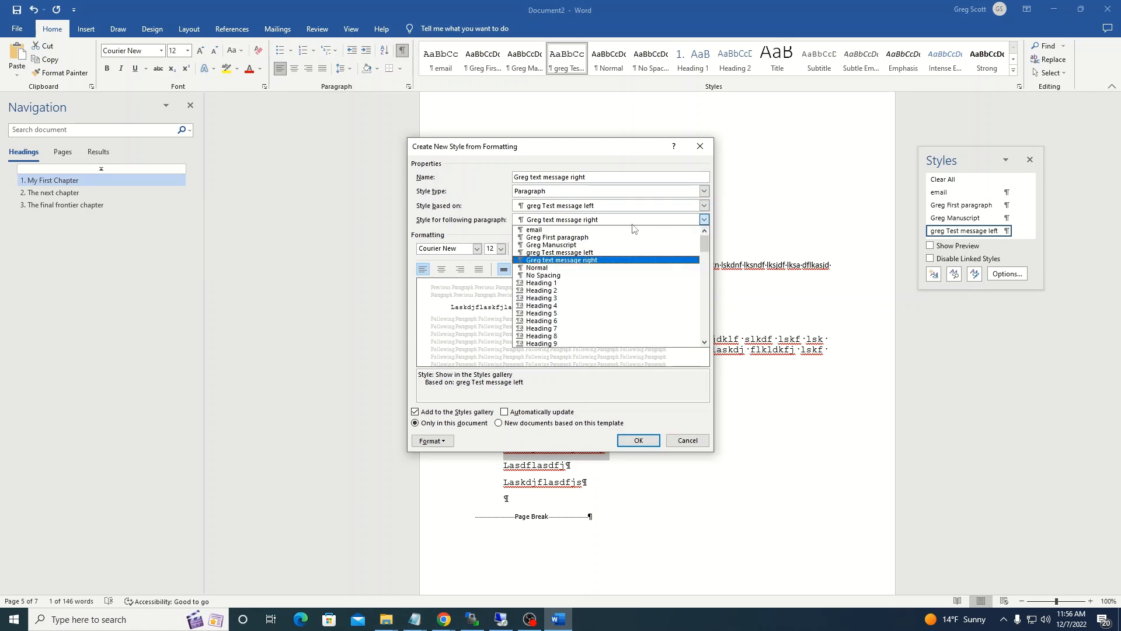
{"action": "left_click", "coordinate": [590, 252]}
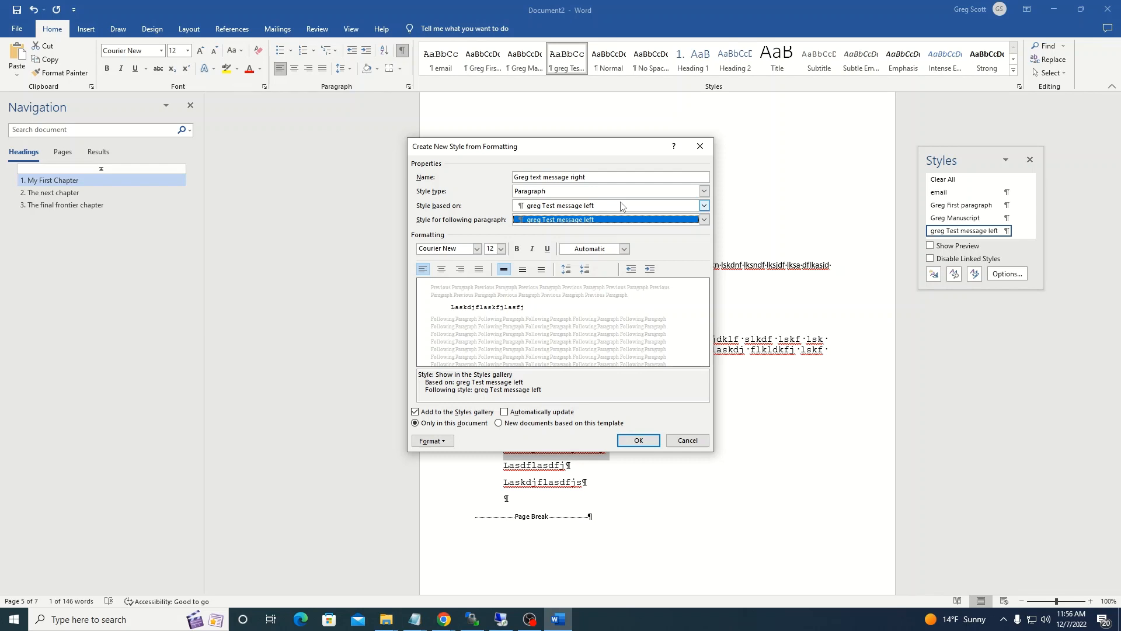
Set the "text message right" style's left indent to 4" and save the style
{"action": "left_click", "coordinate": [443, 442]}
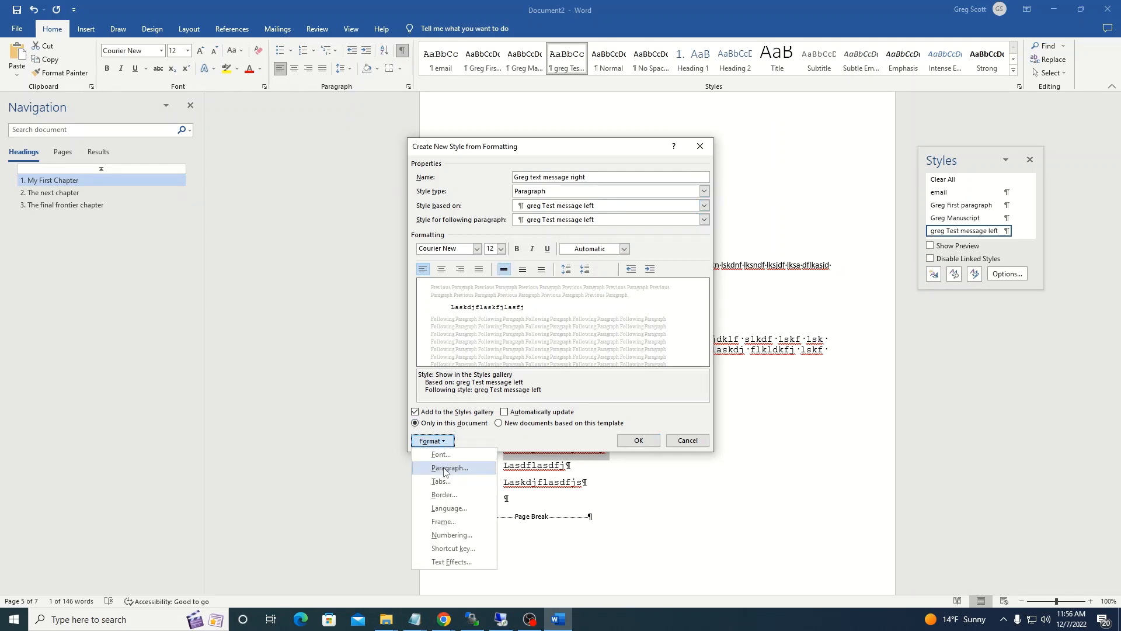
{"action": "left_click", "coordinate": [448, 468]}
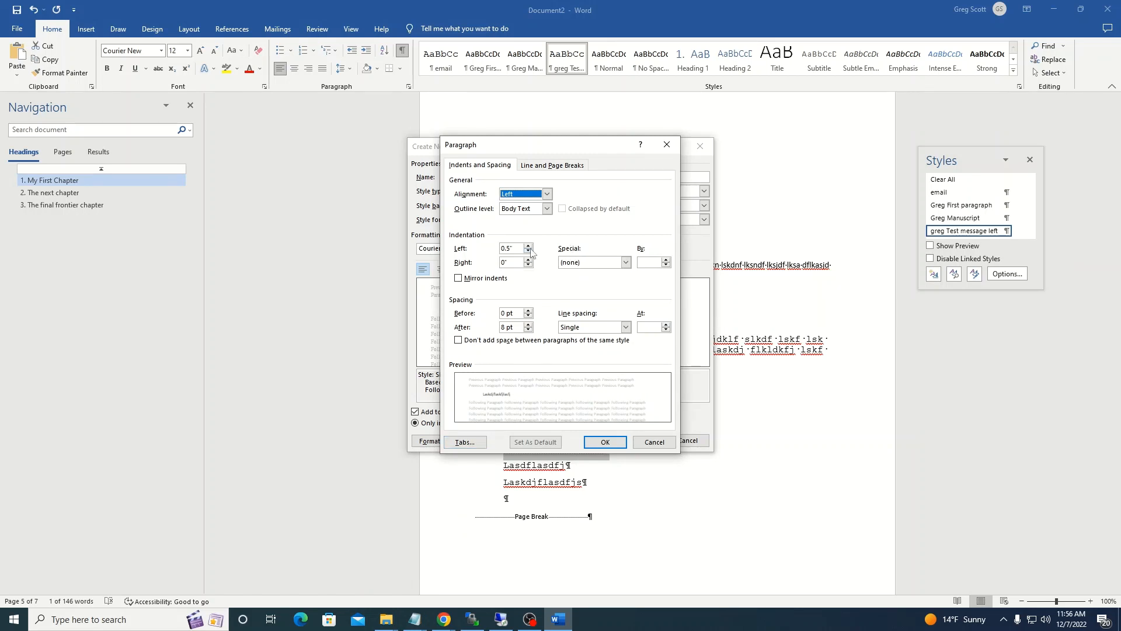
{"action": "left_click", "coordinate": [528, 246]}
{"action": "left_click", "coordinate": [528, 246]}
{"action": "left_click", "coordinate": [528, 245]}
{"action": "left_click", "coordinate": [528, 246]}
{"action": "left_click", "coordinate": [528, 246]}
{"action": "left_click", "coordinate": [528, 246]}
{"action": "left_click", "coordinate": [528, 246]}
{"action": "left_click", "coordinate": [528, 246]}
{"action": "left_click", "coordinate": [528, 246]}
{"action": "left_click", "coordinate": [528, 246]}
{"action": "left_click", "coordinate": [528, 246]}
{"action": "left_click", "coordinate": [528, 246]}
{"action": "left_click", "coordinate": [528, 246]}
{"action": "left_click", "coordinate": [605, 441]}
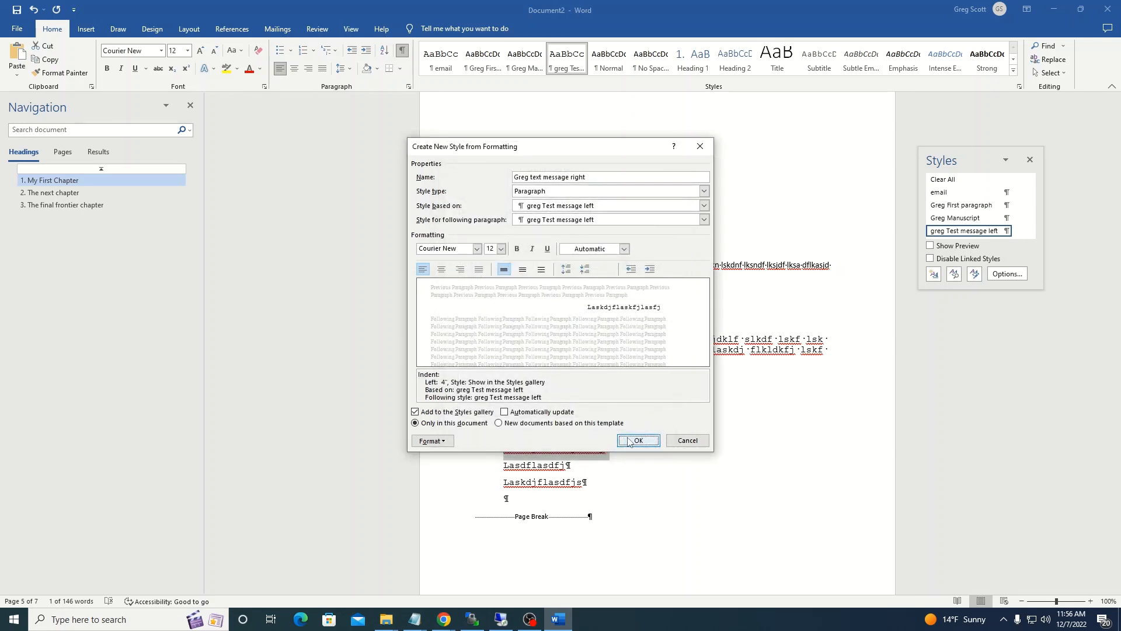
{"action": "left_click", "coordinate": [628, 442]}
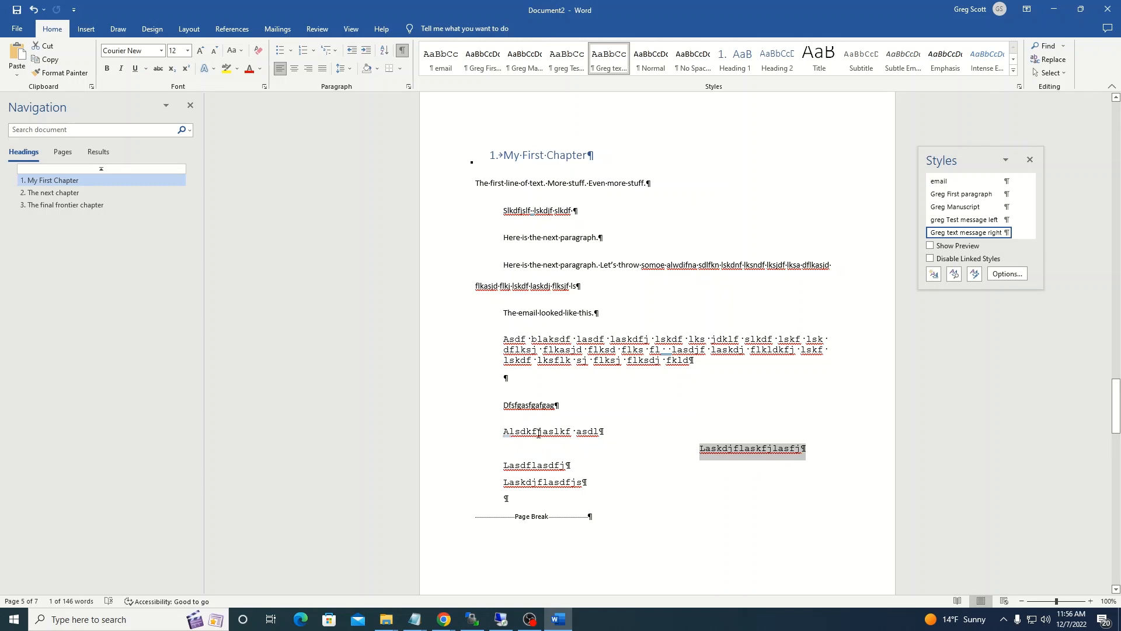
{"action": "double_click", "coordinate": [538, 433]}
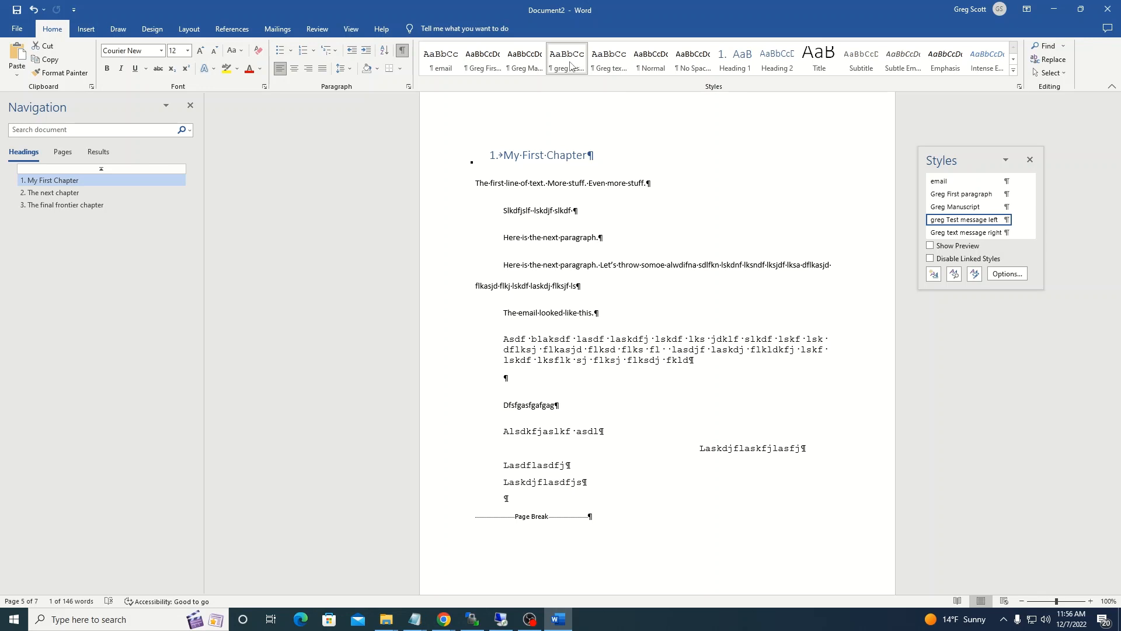
Modify the "Test message left" style so the style for its following paragraph is "text message right"
{"action": "right_click", "coordinate": [571, 62]}
{"action": "left_click", "coordinate": [578, 88]}
{"action": "right_click", "coordinate": [572, 66]}
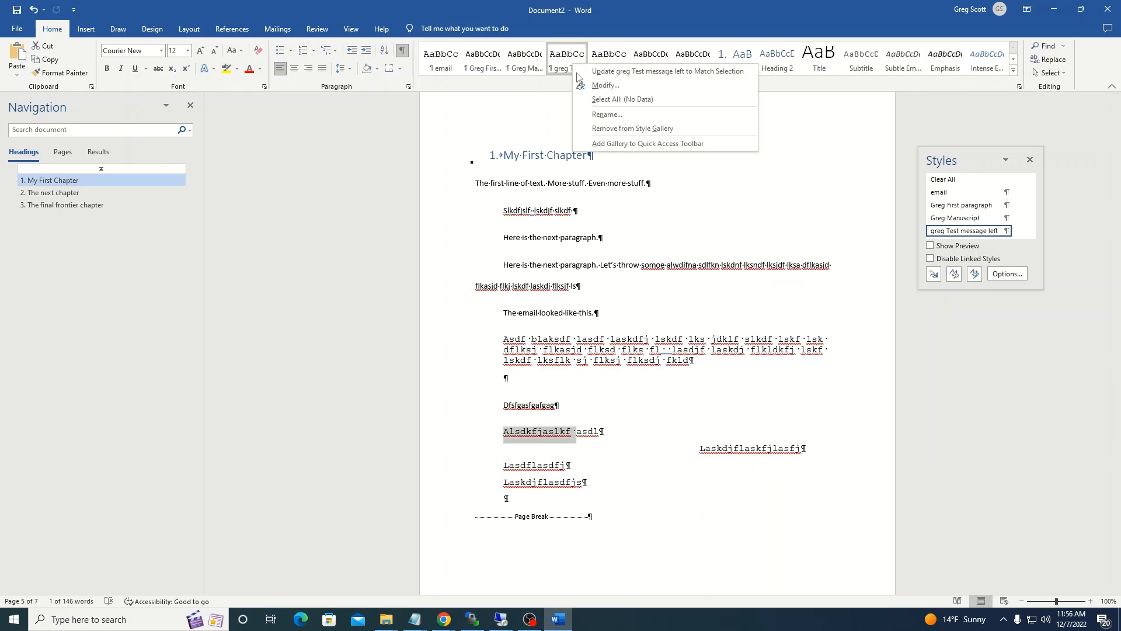
{"action": "left_click", "coordinate": [591, 88]}
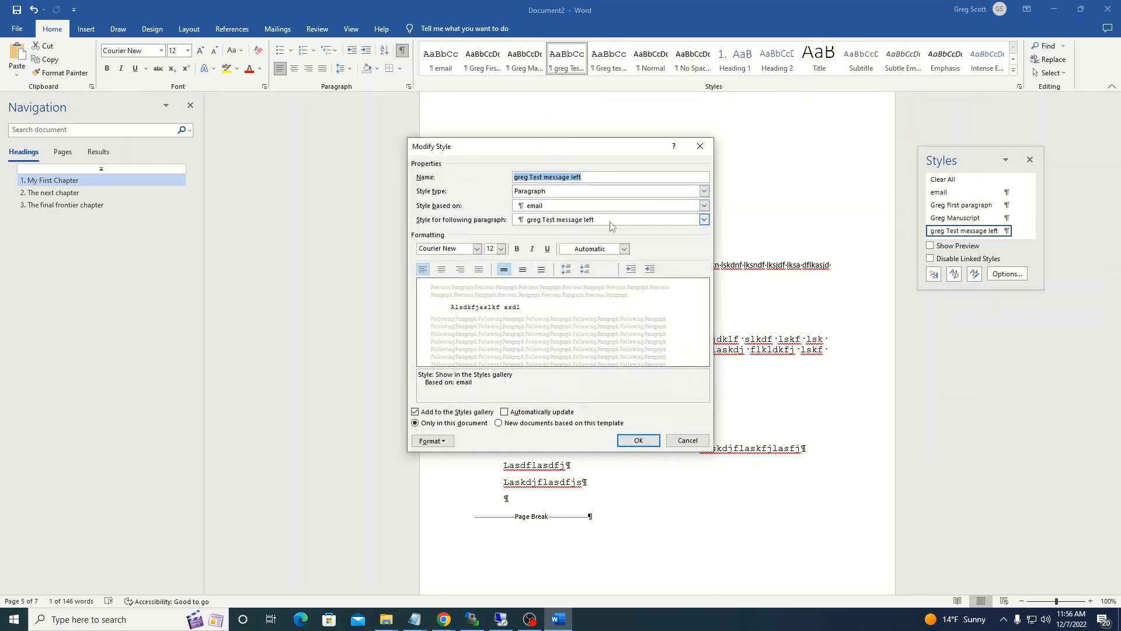
{"action": "left_click", "coordinate": [704, 220]}
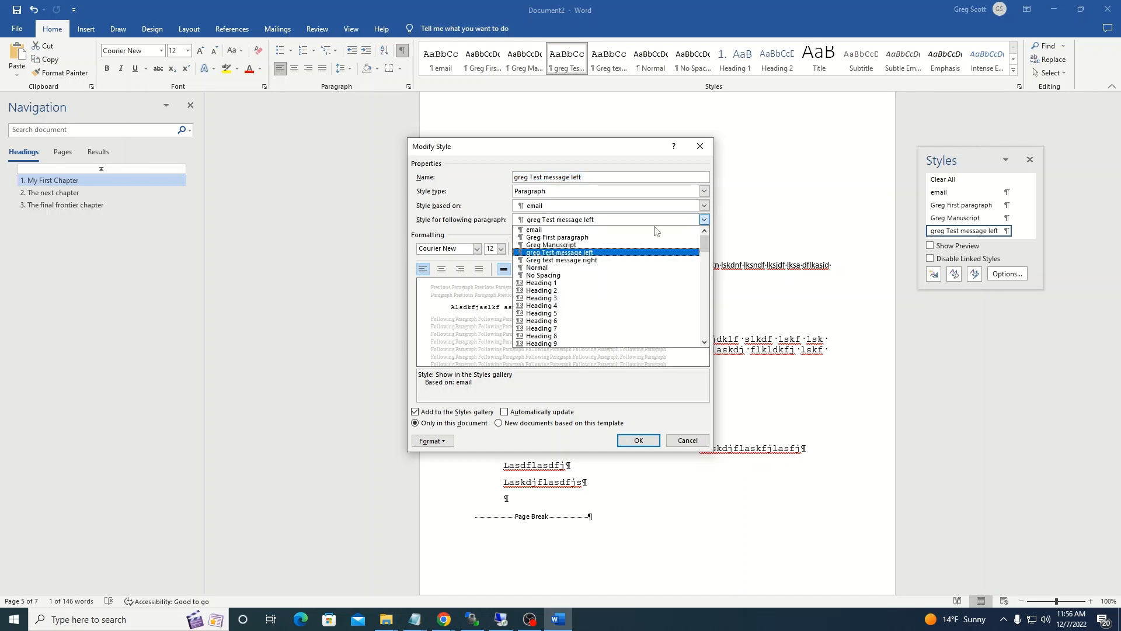
{"action": "left_click", "coordinate": [591, 260]}
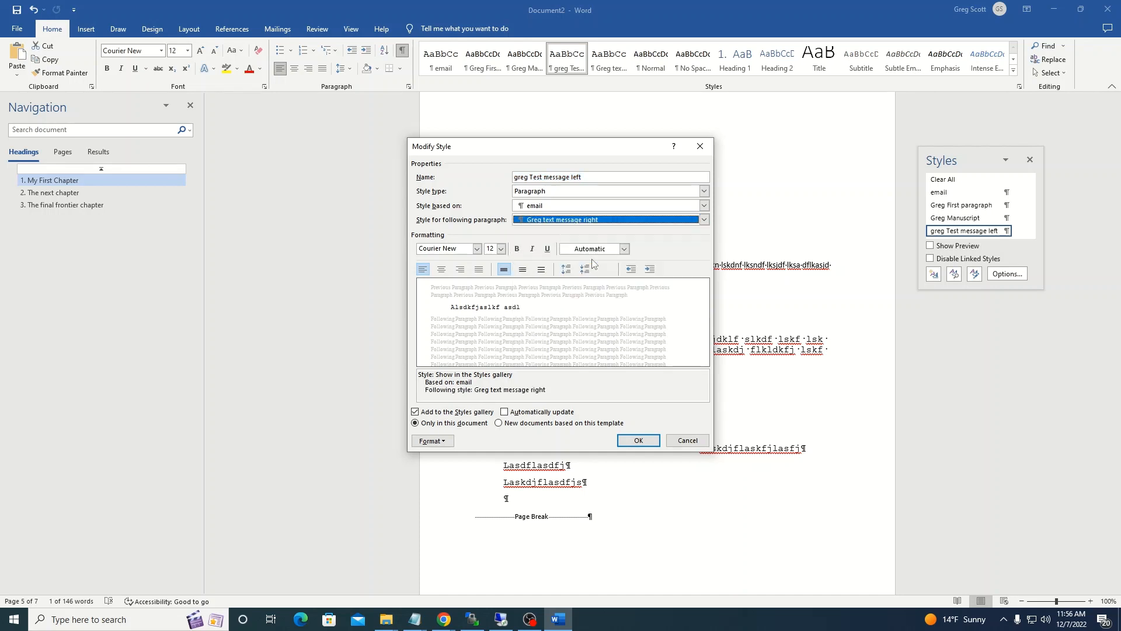
{"action": "left_click", "coordinate": [642, 440]}
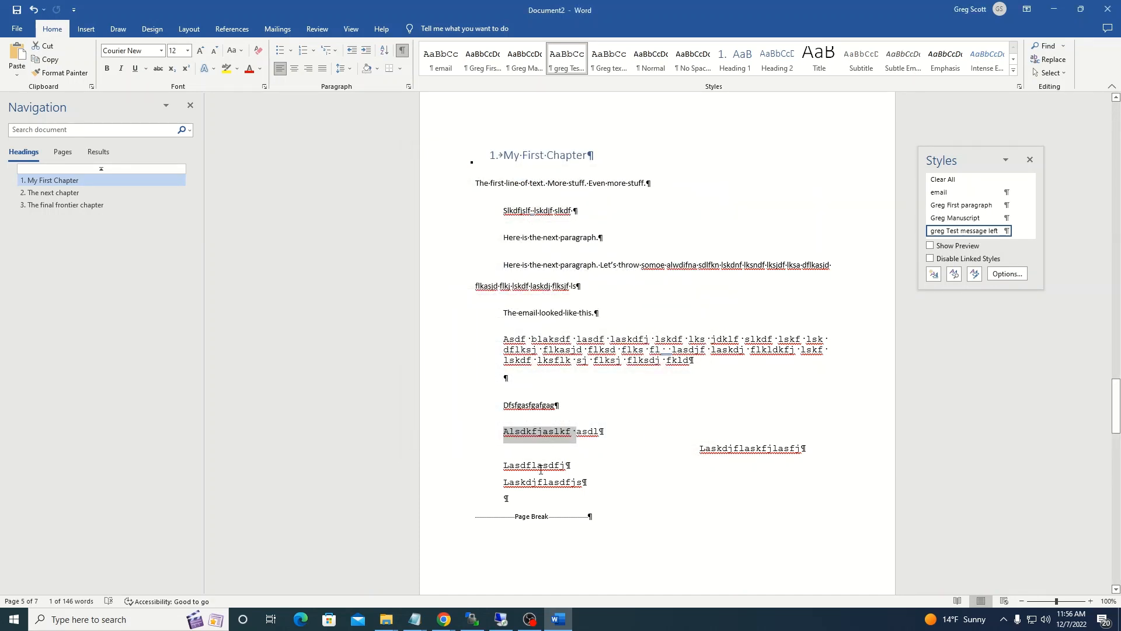
Delete all the filler message lines and the empty line before the first chapter's page break
{"action": "left_click_drag", "start_coordinate": [509, 464], "coordinate": [587, 483]}
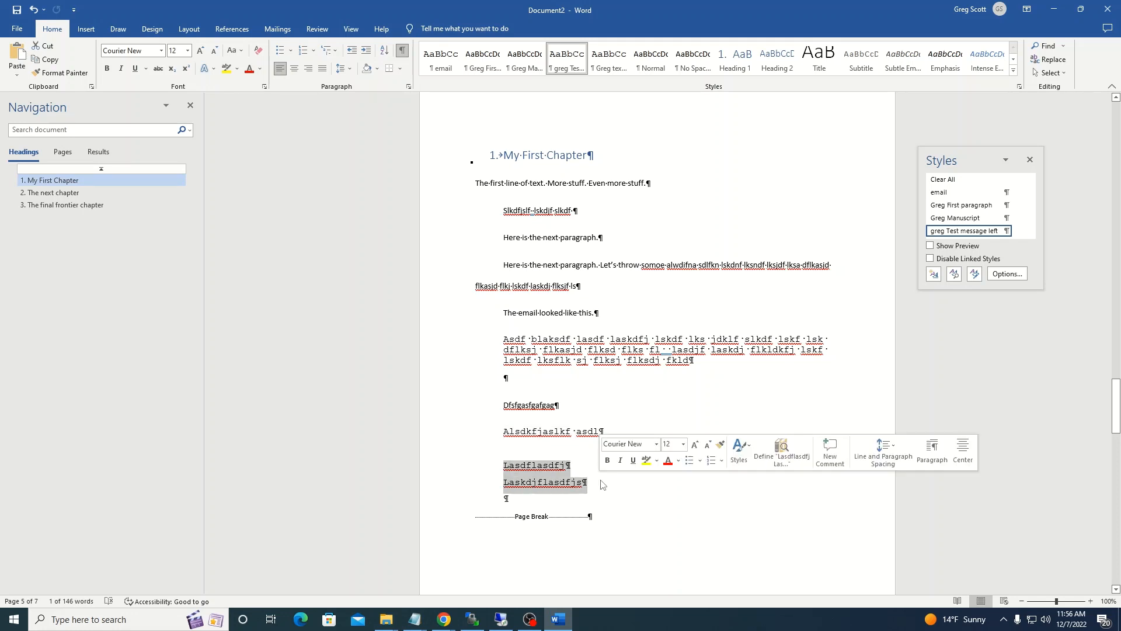
{"action": "key", "text": "Delete"}
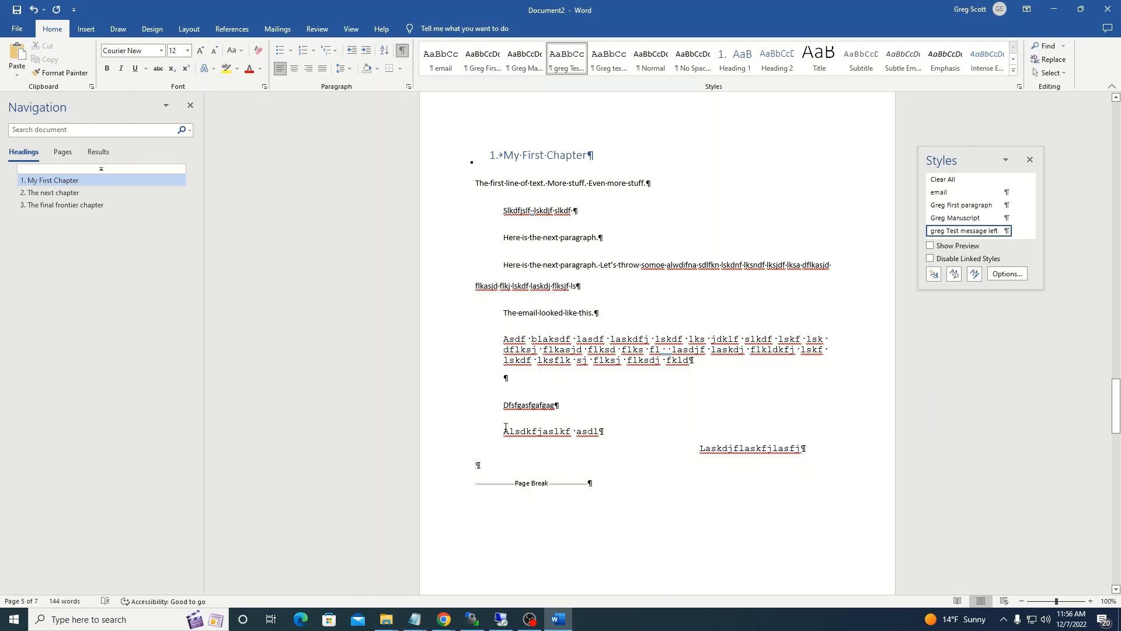
{"action": "left_click_drag", "start_coordinate": [707, 427], "coordinate": [806, 450]}
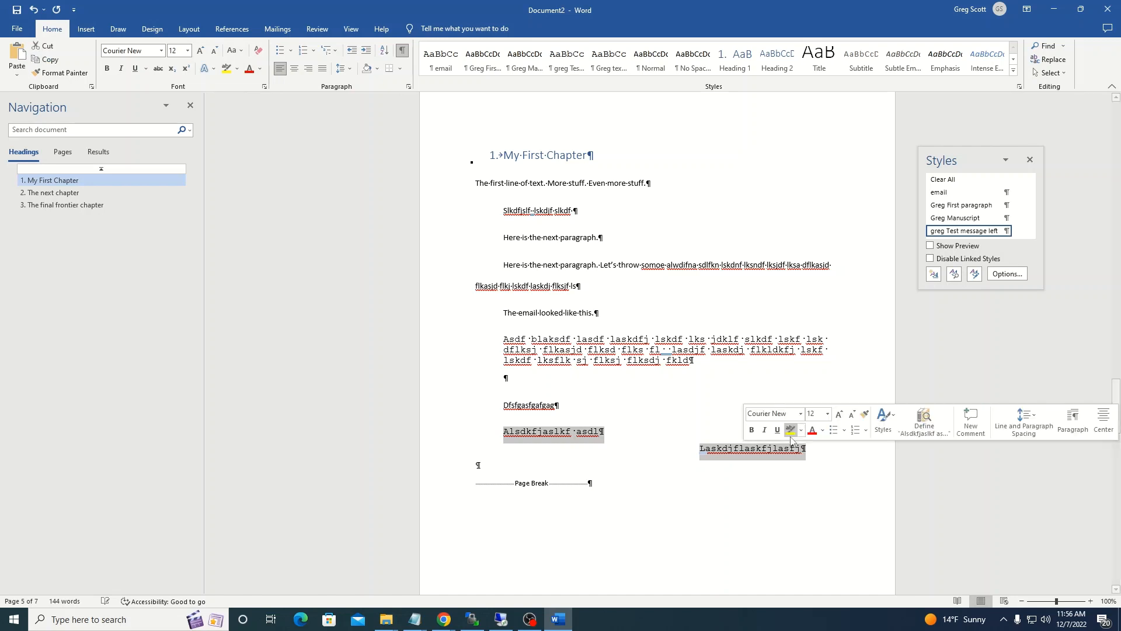
{"action": "key", "text": "Delete"}
{"action": "key", "text": "BackSpace"}
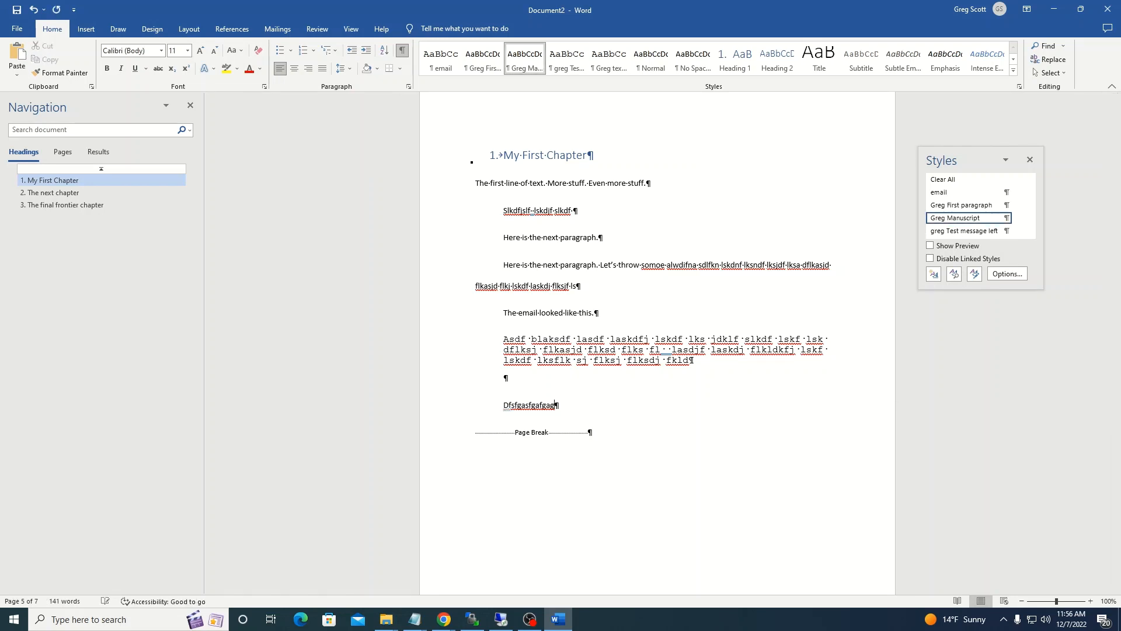
Add a paragraph below "Dfsfgasfgafgag" in the "Test message left" style, reading "Hi mom", and start a new paragraph after it
{"action": "key", "text": "Return"}
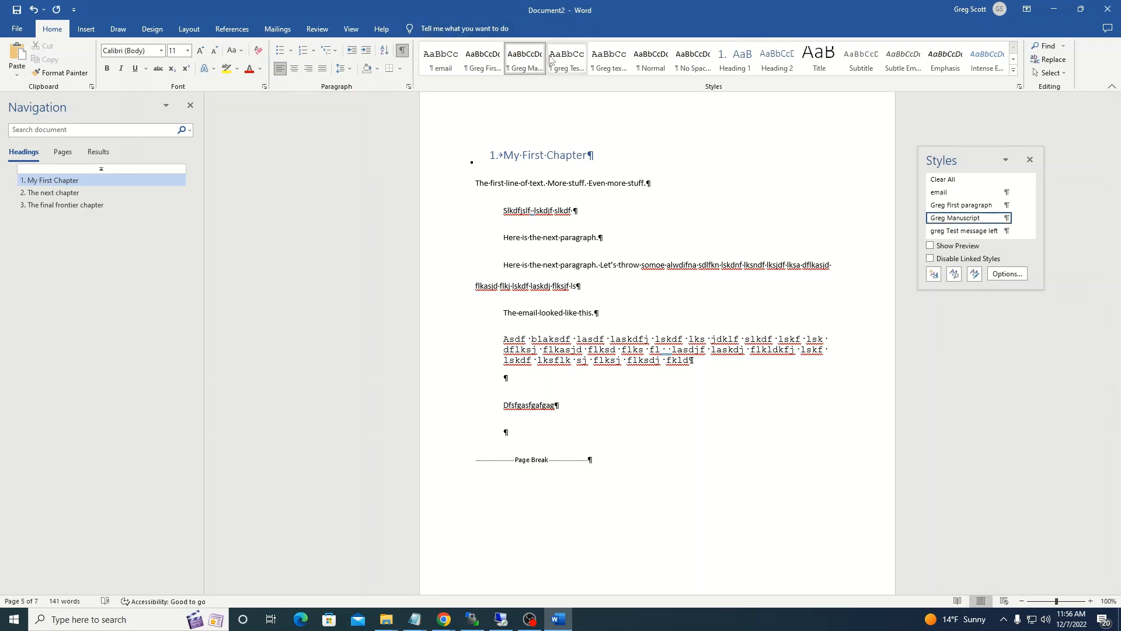
{"action": "left_click", "coordinate": [564, 71]}
{"action": "type", "text": "Hi mom"}
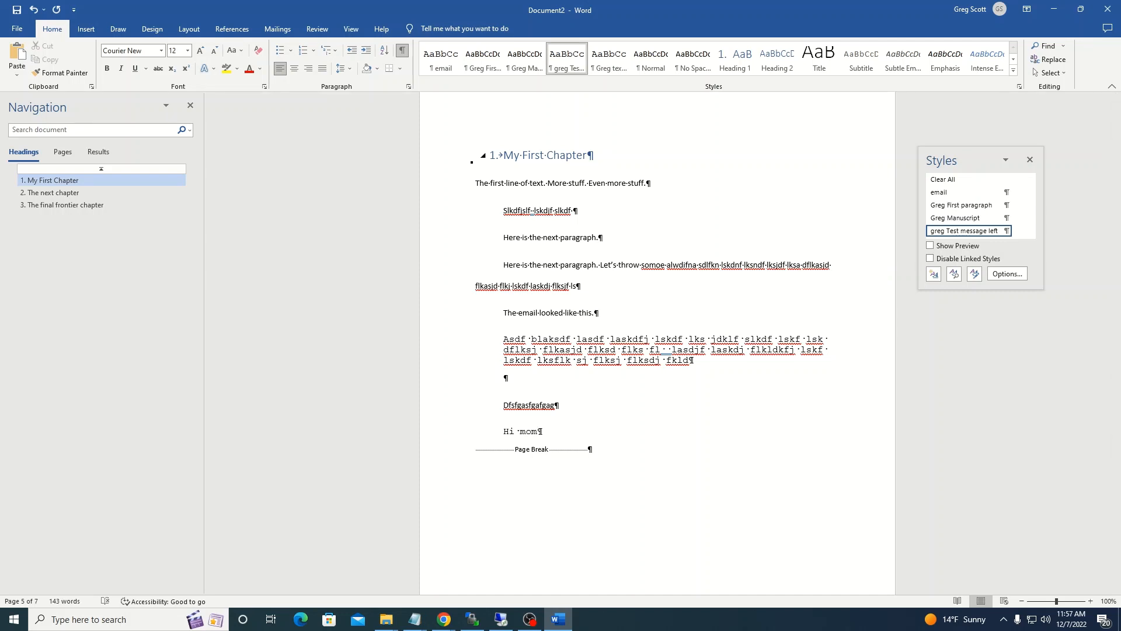
{"action": "key", "text": "Return"}
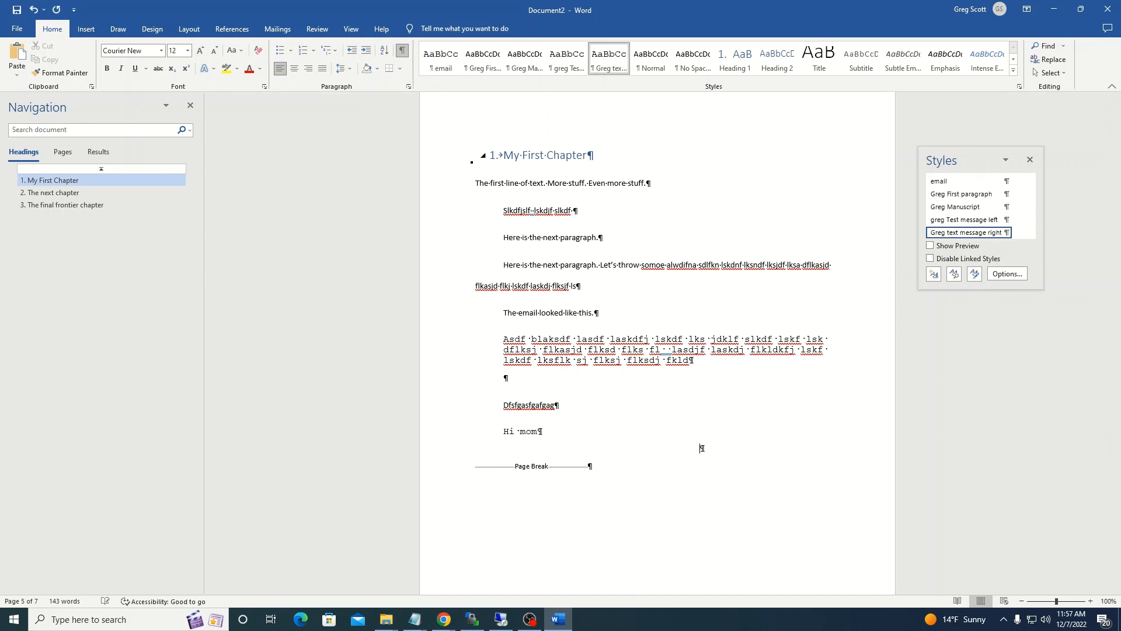
Enter the reply "Hi" plus the author's first name in lowercase as the next text message
{"action": "type", "text": "Hi ger"}
{"action": "type", "text": "g"}
{"action": "key", "text": "BackSpace"}
{"action": "key", "text": "BackSpace"}
{"action": "key", "text": "BackSpace"}
{"action": "type", "text": "reg"}
{"action": "key", "text": "Return"}
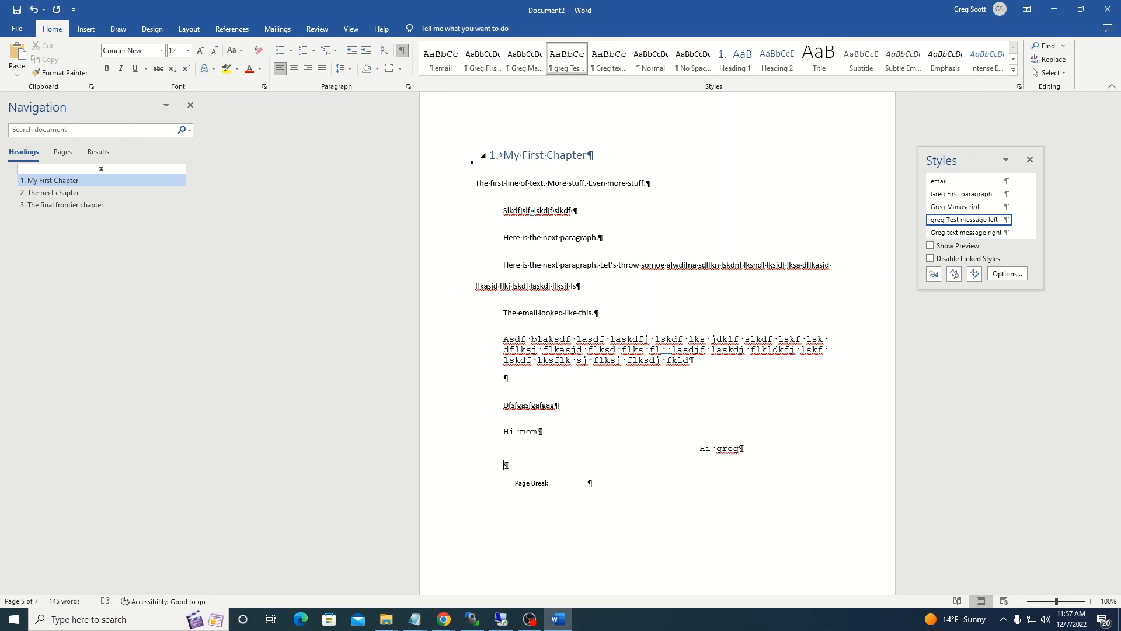
Add the left-hand text message "Mom, did you die your hair?" below the greeting reply
{"action": "type", "text": "Mom, did you die y"}
{"action": "key", "text": "BackSpace"}
{"action": "type", "text": "ie you"}
{"action": "type", "text": "r he"}
{"action": "type", "text": "ir?"}
{"action": "key", "text": "Return"}
Add the right-hand reply "Why,thanks for acking!" and start a new paragraph below it
{"action": "type", "text": "Why"}
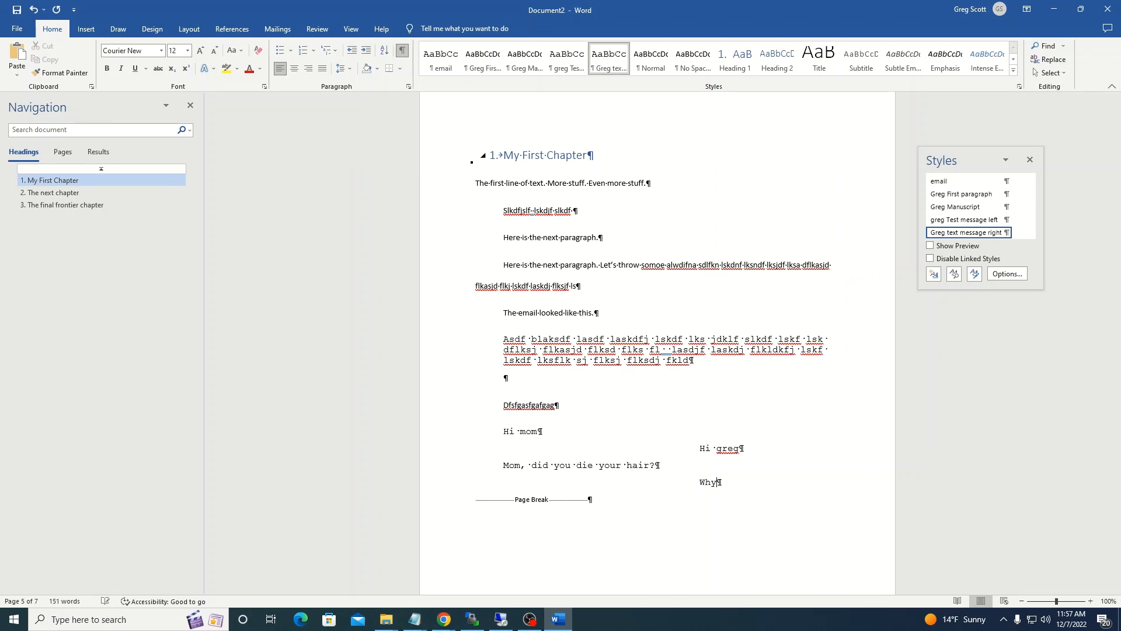
{"action": "type", "text": ", th"}
{"action": "key", "text": "BackSpace"}
{"action": "key", "text": "BackSpace"}
{"action": "key", "text": "BackSpace"}
{"action": "type", "text": "thanks for acking!"}
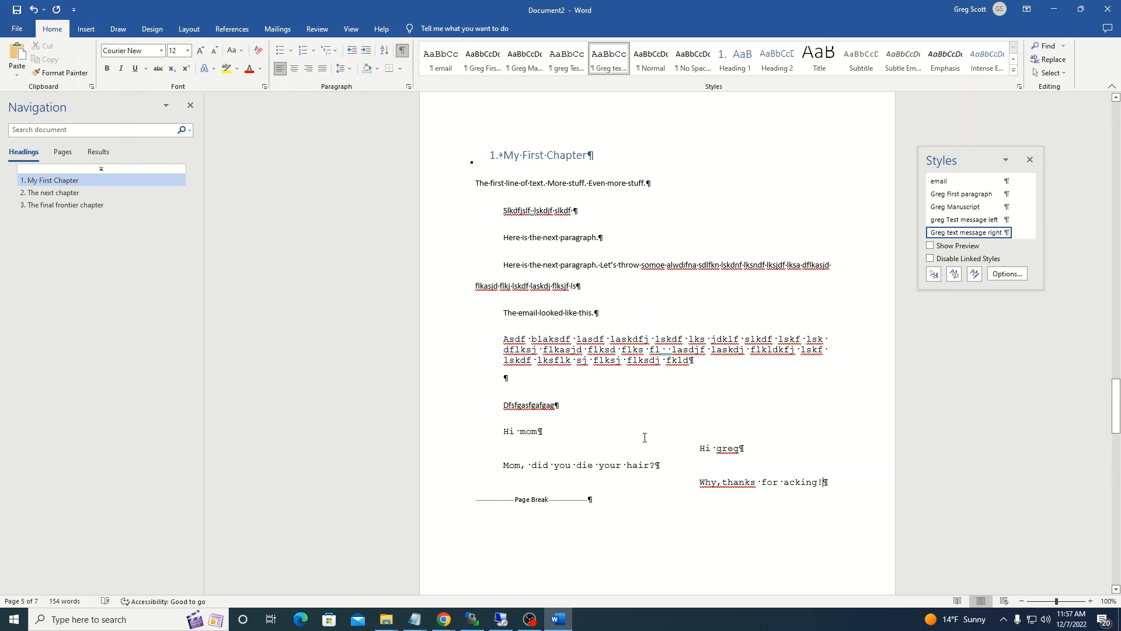
{"action": "key", "text": "Return"}
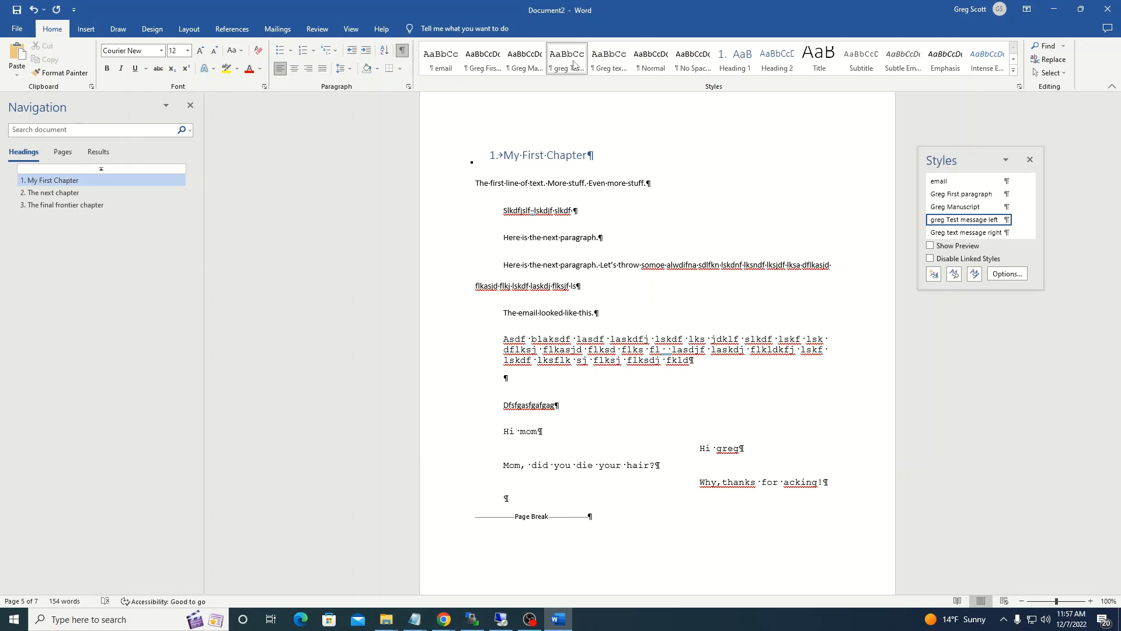
Apply the Manuscript style to the empty paragraph and add filler paragraphs "Afg;aslg;asdflgk", ";aogko;asdfgasdf" and "G;o"
{"action": "left_click", "coordinate": [524, 58]}
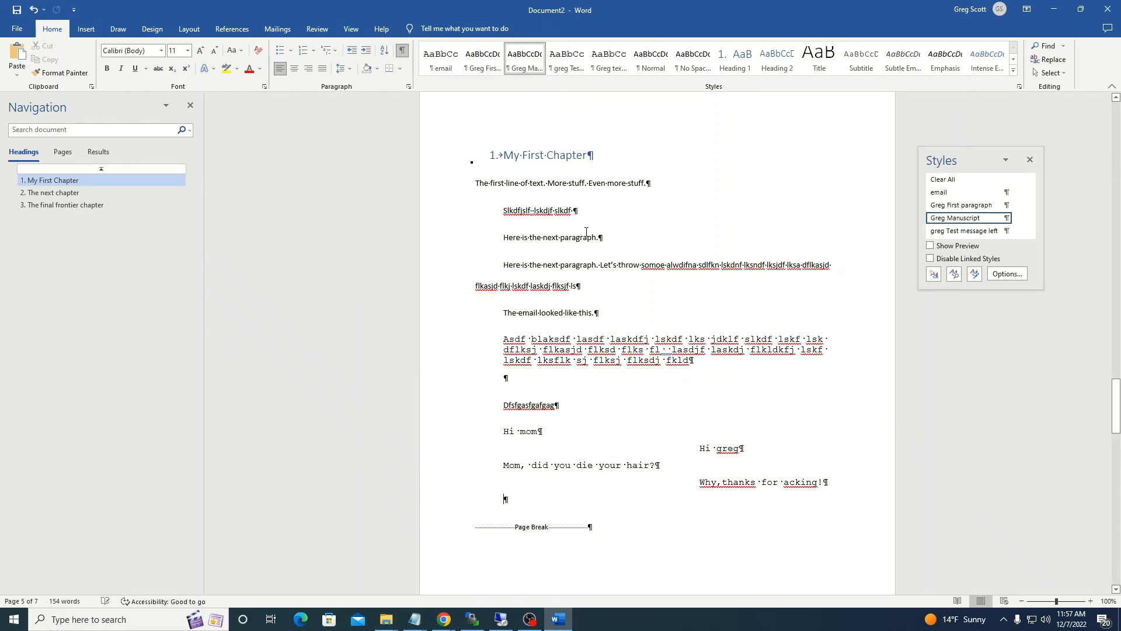
{"action": "type", "text": "afg;aslg;asdflgk"}
{"action": "key", "text": "Return"}
{"action": "type", "text": ";aogko;asdfgasdf"}
{"action": "key", "text": "Return"}
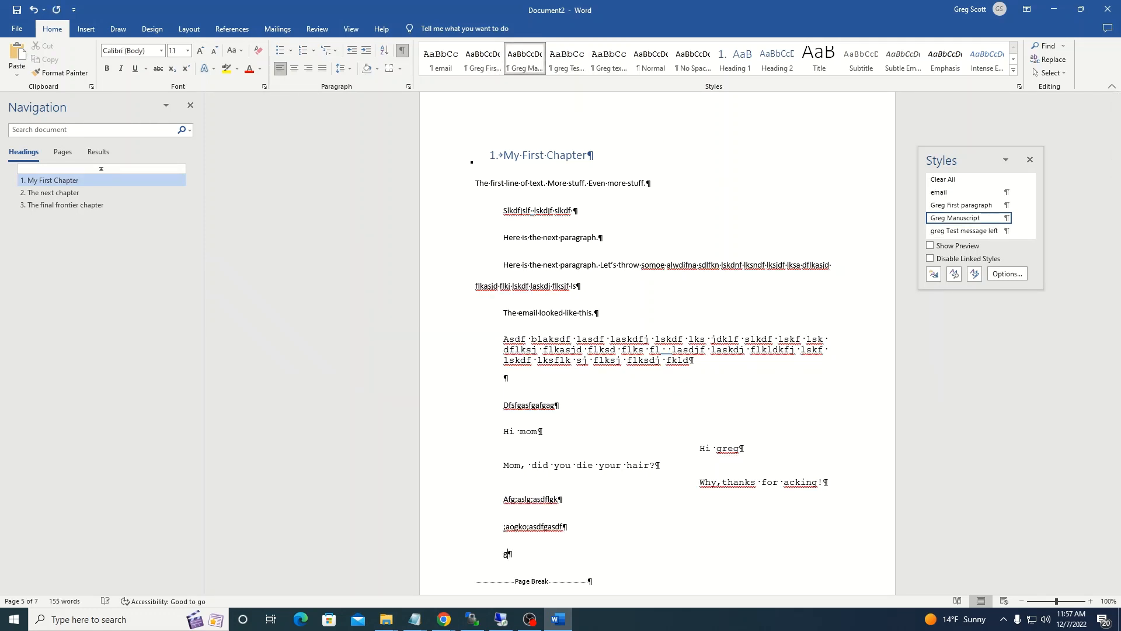
{"action": "type", "text": "G;o"}
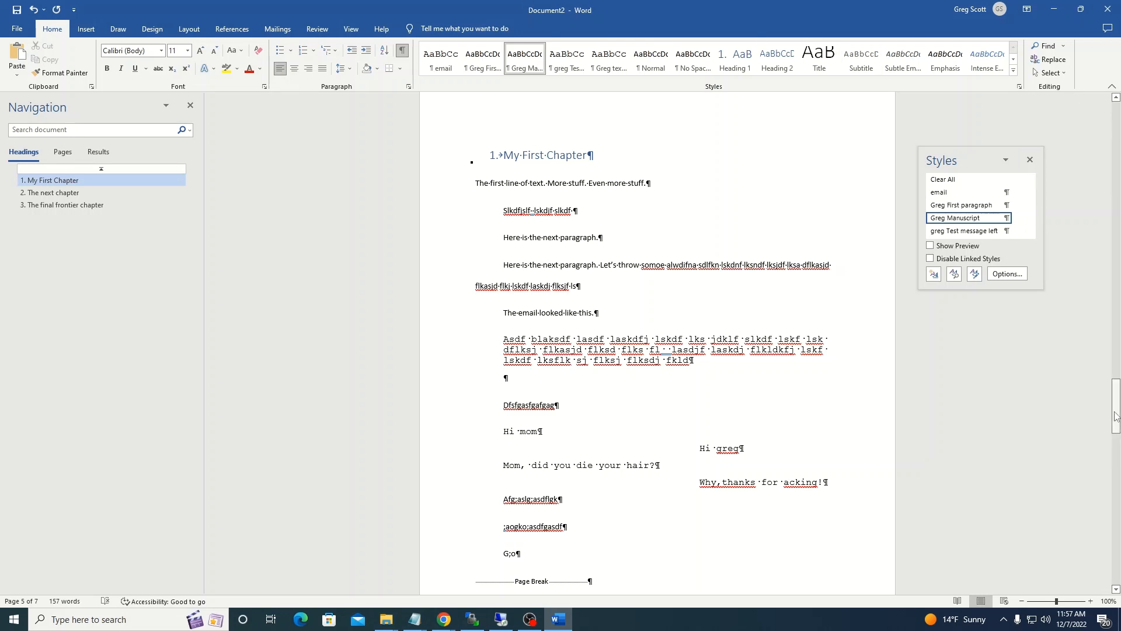
Review the whole manuscript from the title page through the front matter, table of contents and all three chapters, including page numbers
{"action": "key", "text": "ctrl+Home"}
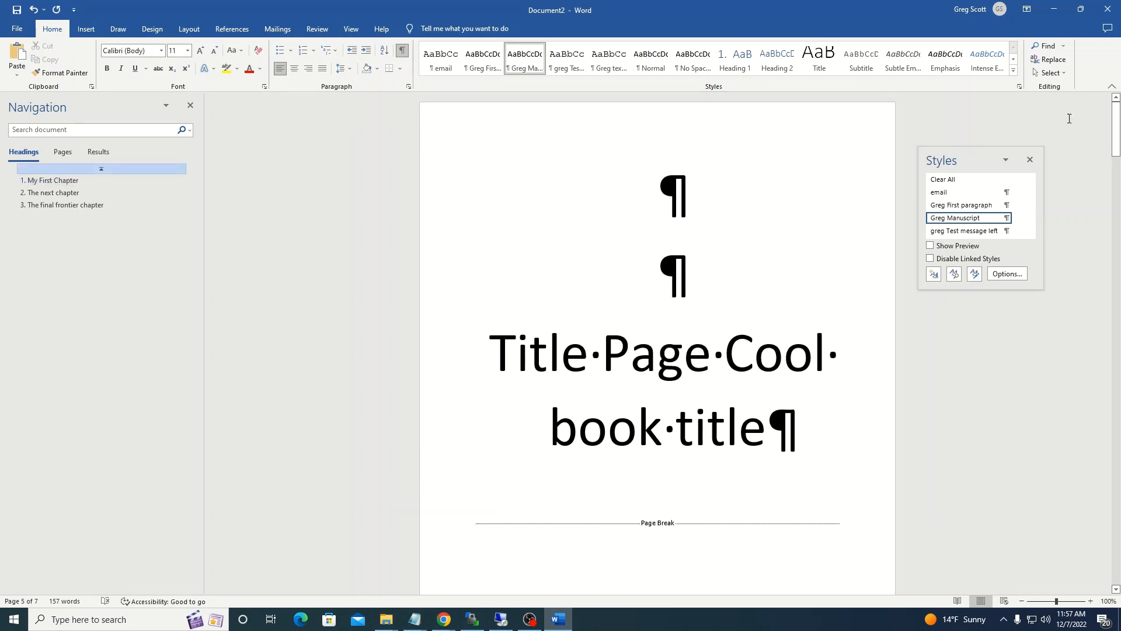
{"action": "scroll", "coordinate": [934, 152], "scroll_direction": "down", "scroll_amount": 8}
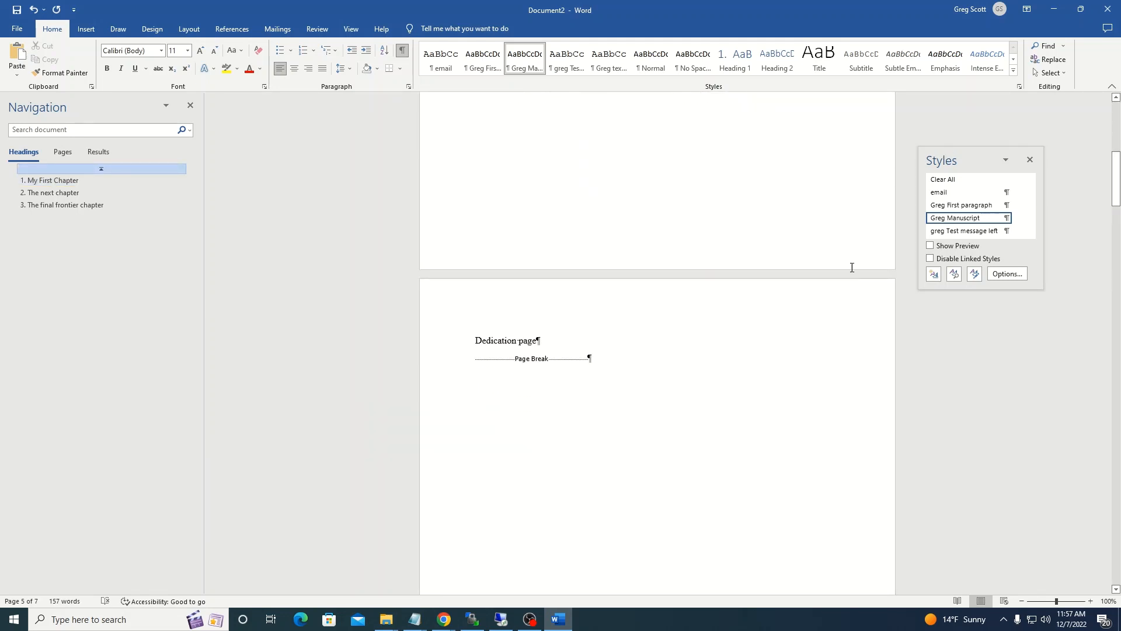
{"action": "scroll", "coordinate": [881, 247], "scroll_direction": "down", "scroll_amount": 8}
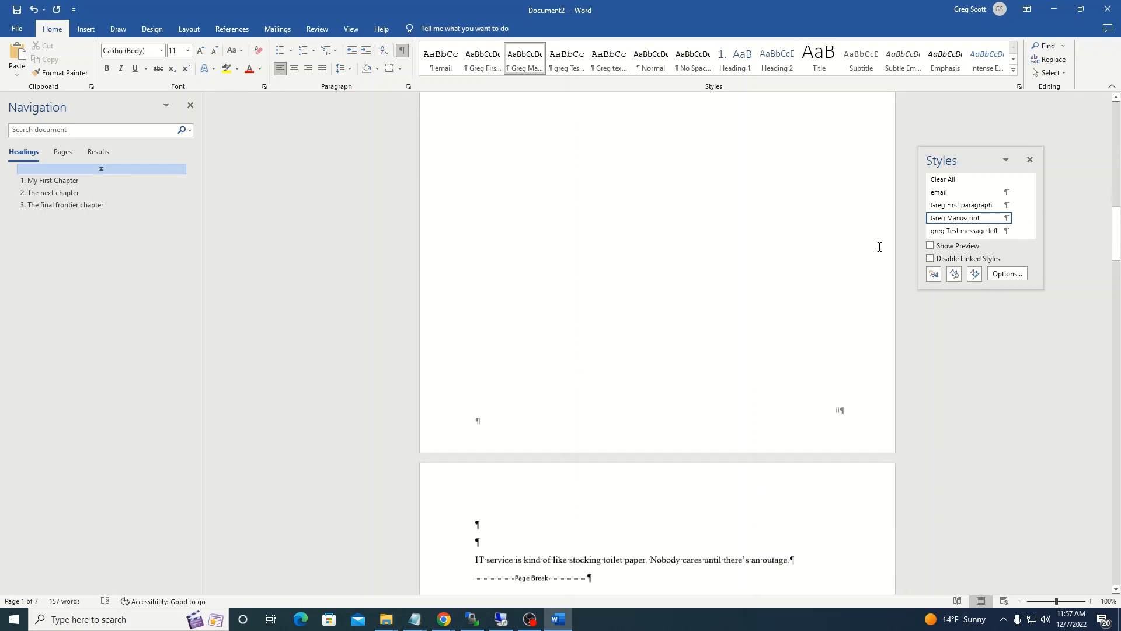
{"action": "scroll", "coordinate": [879, 247], "scroll_direction": "down", "scroll_amount": 2}
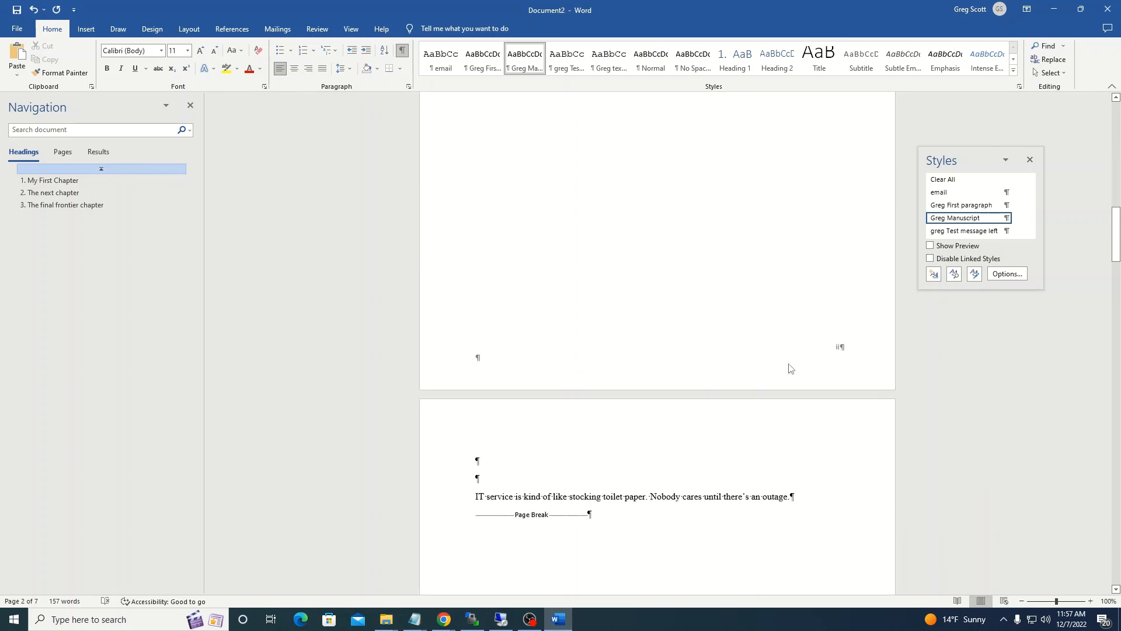
{"action": "scroll", "coordinate": [608, 141], "scroll_direction": "up", "scroll_amount": 2}
{"action": "scroll", "coordinate": [606, 145], "scroll_direction": "down", "scroll_amount": 6}
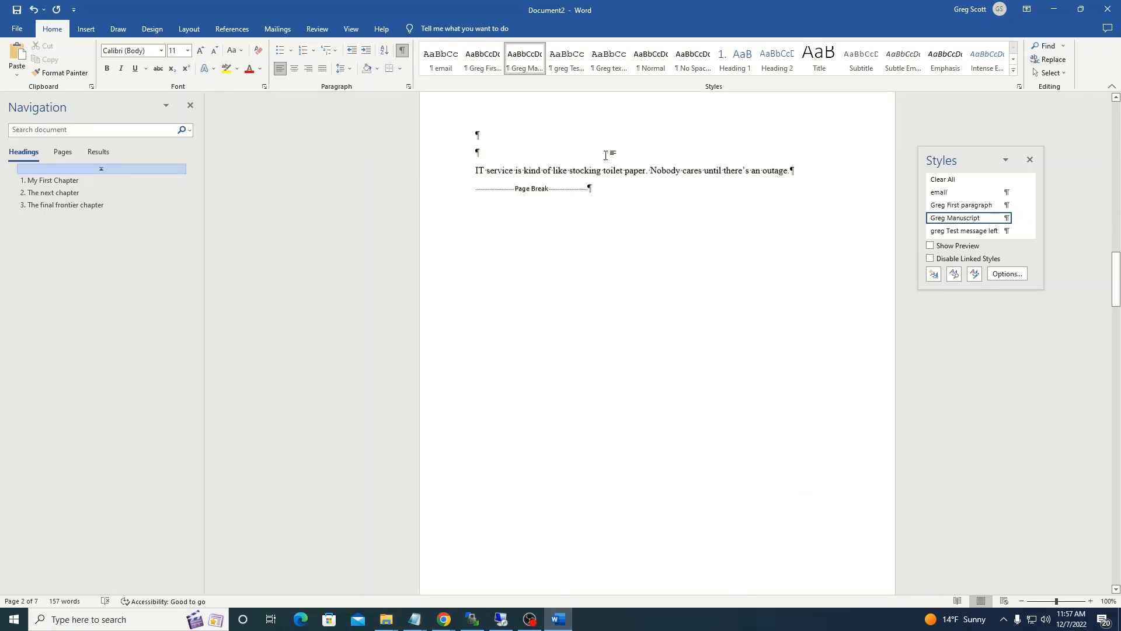
{"action": "scroll", "coordinate": [607, 155], "scroll_direction": "down", "scroll_amount": 8}
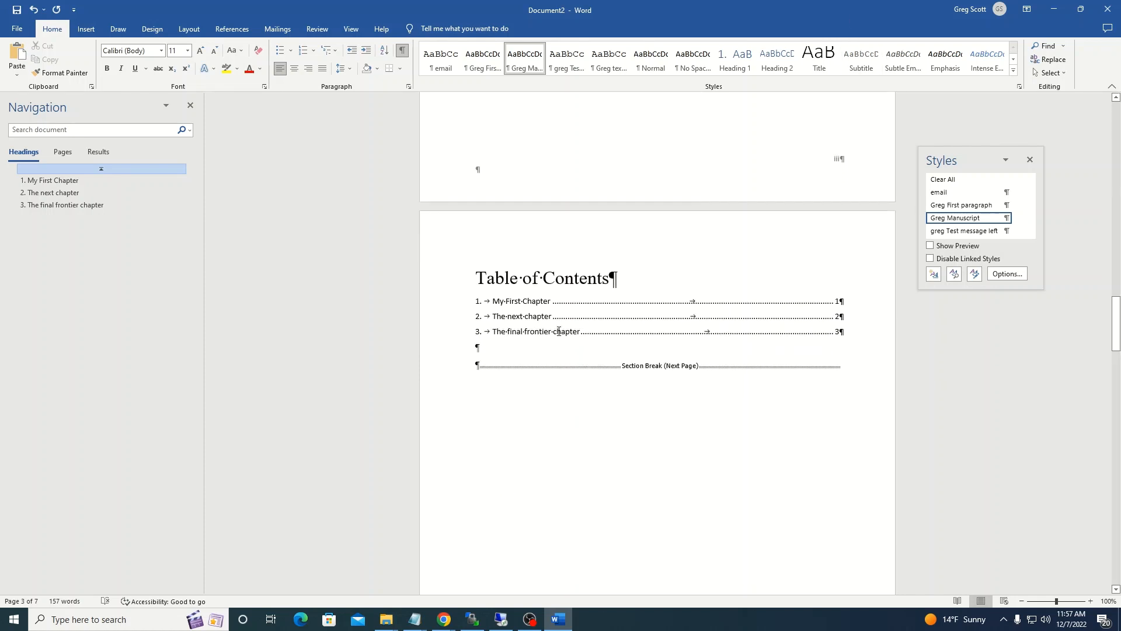
{"action": "scroll", "coordinate": [569, 310], "scroll_direction": "down", "scroll_amount": 12}
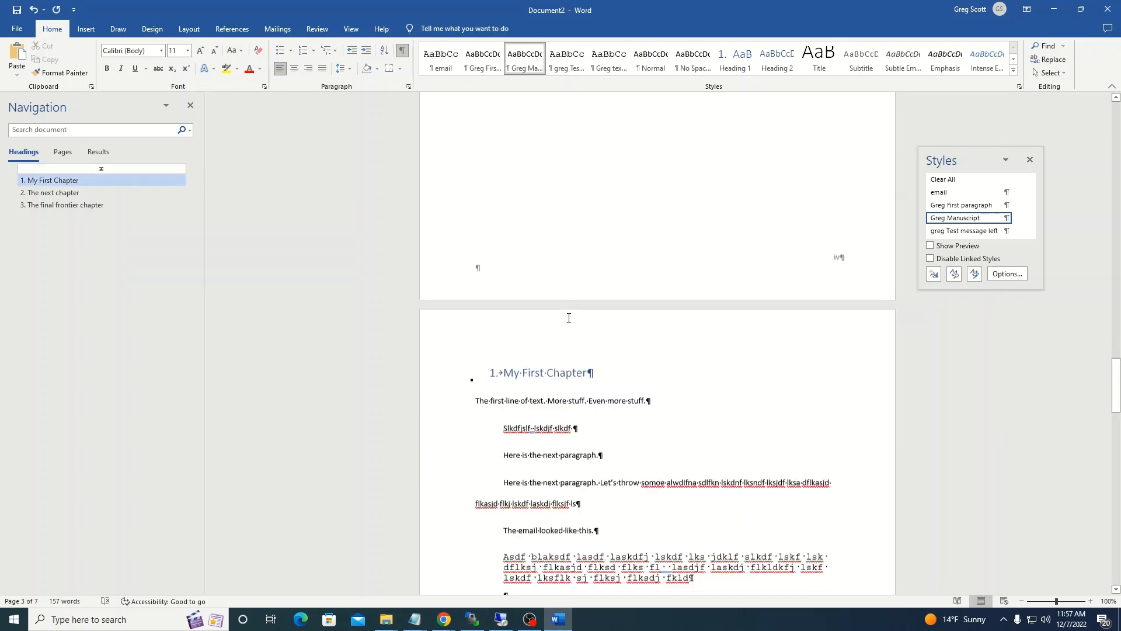
{"action": "scroll", "coordinate": [581, 351], "scroll_direction": "down", "scroll_amount": 3}
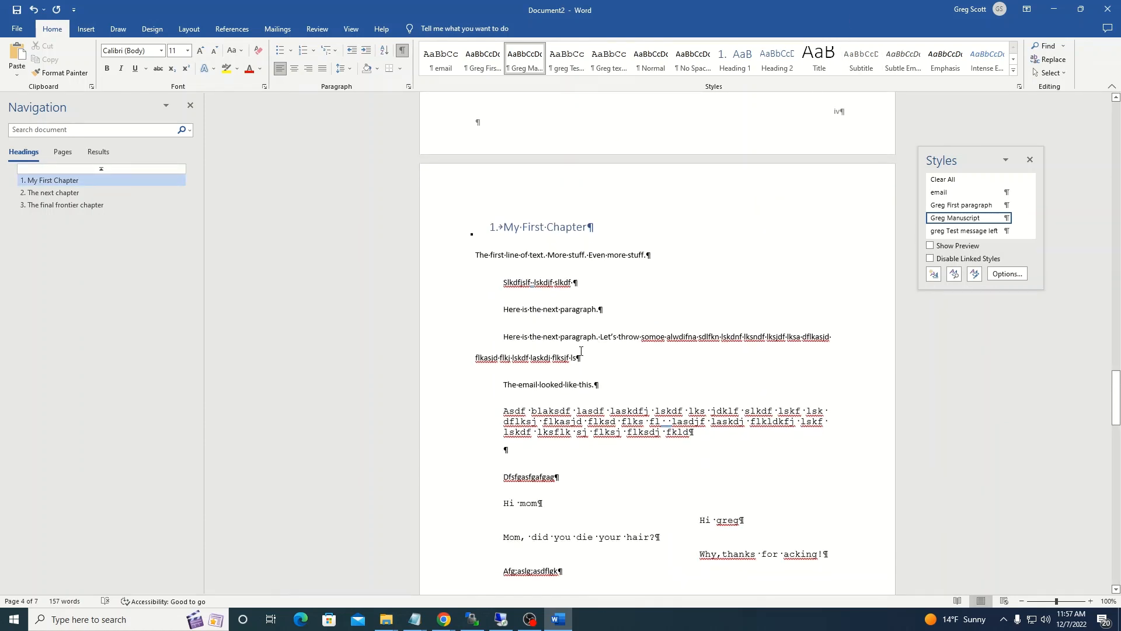
{"action": "scroll", "coordinate": [583, 298], "scroll_direction": "down", "scroll_amount": 3}
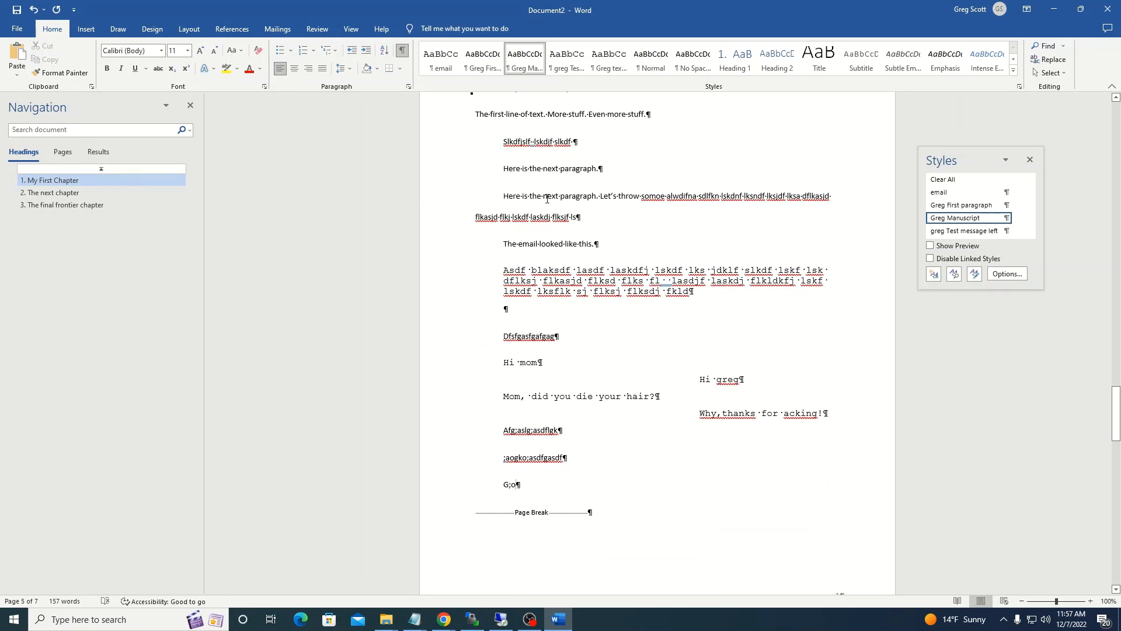
{"action": "scroll", "coordinate": [579, 170], "scroll_direction": "down", "scroll_amount": 6}
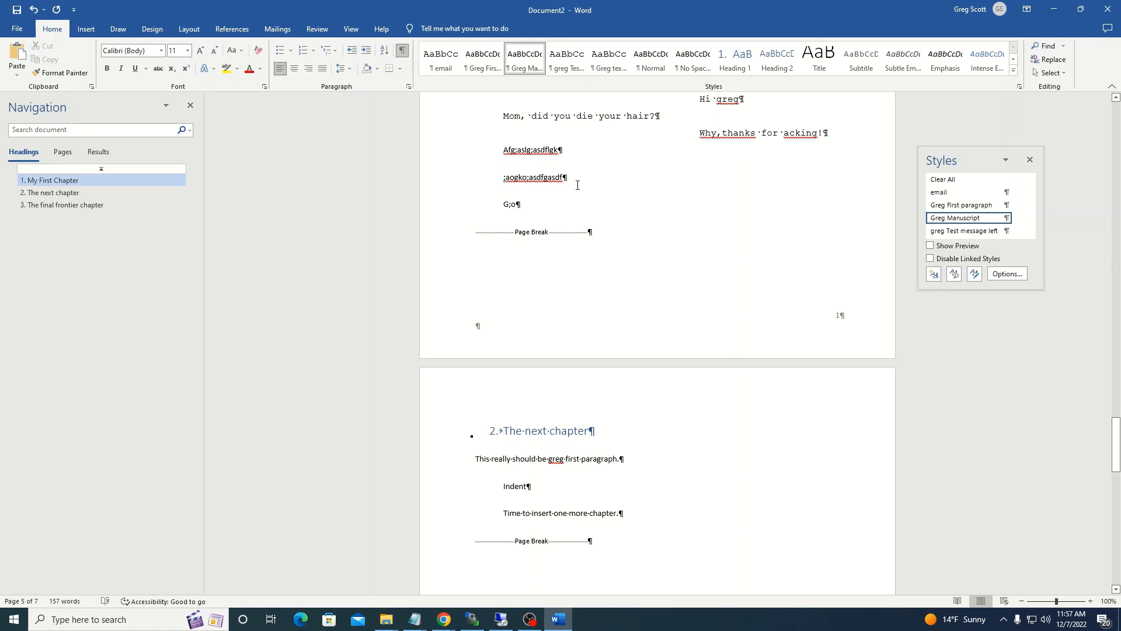
{"action": "scroll", "coordinate": [575, 189], "scroll_direction": "down", "scroll_amount": 12}
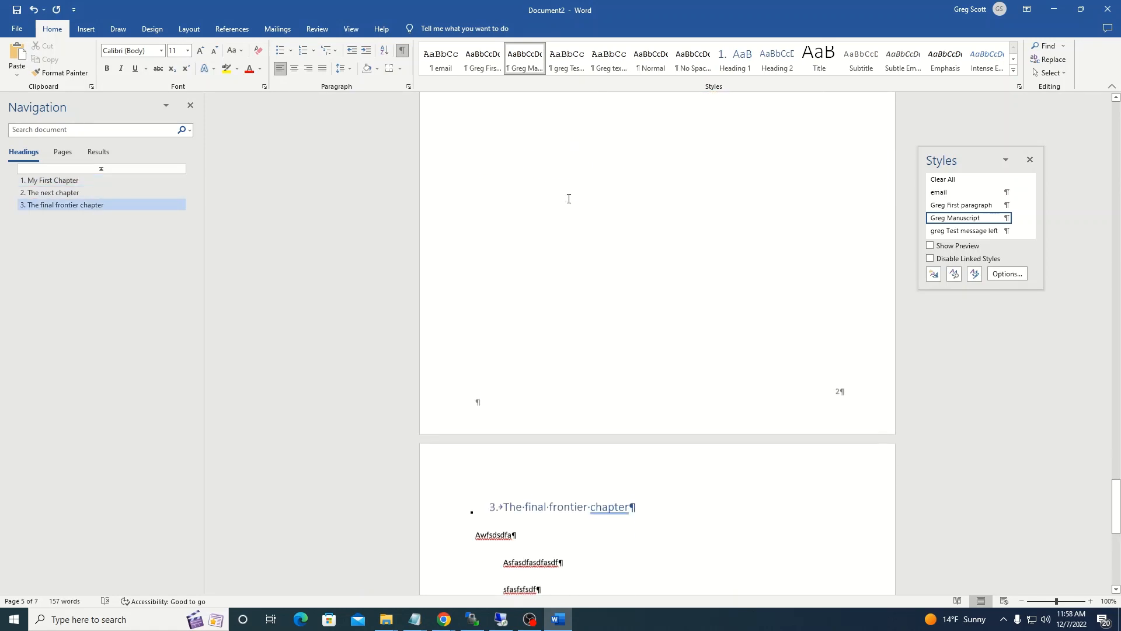
{"action": "scroll", "coordinate": [569, 199], "scroll_direction": "down", "scroll_amount": 7}
{"action": "scroll", "coordinate": [467, 169], "scroll_direction": "up", "scroll_amount": 2}
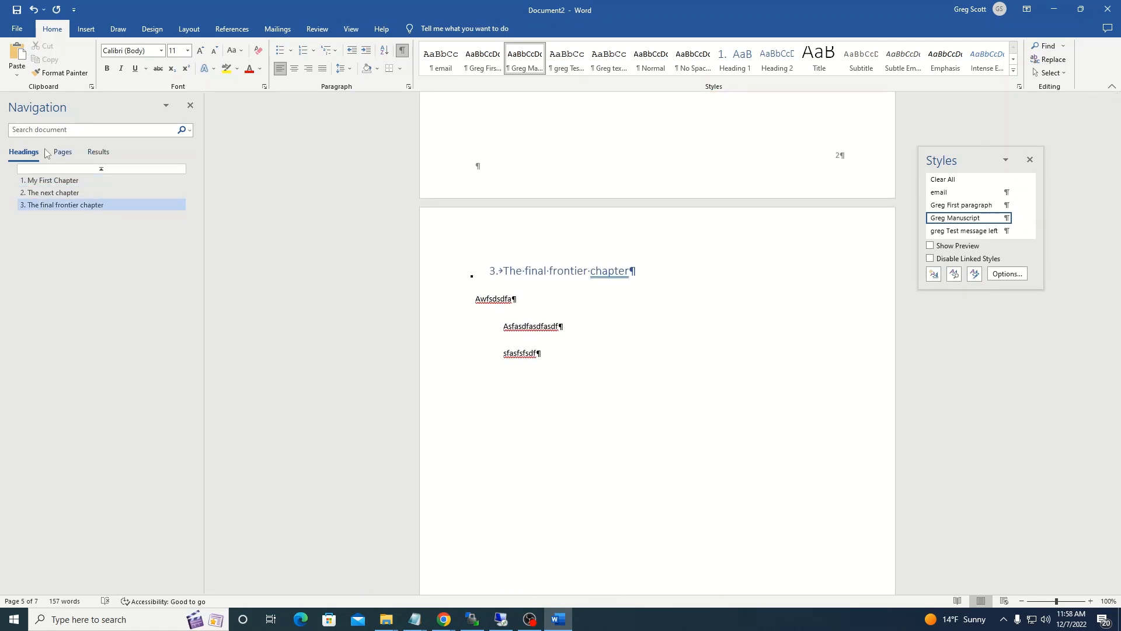
Jump between the three chapters using their headings, ending at "My First Chapter", and minimize the document window
{"action": "left_click", "coordinate": [46, 192]}
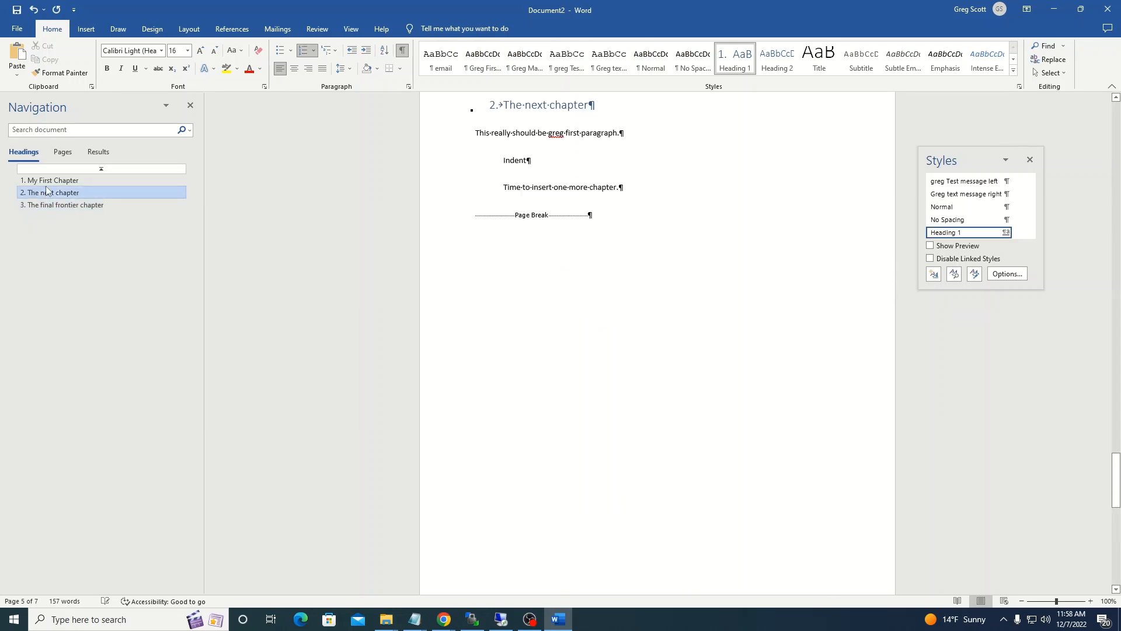
{"action": "left_click", "coordinate": [50, 180]}
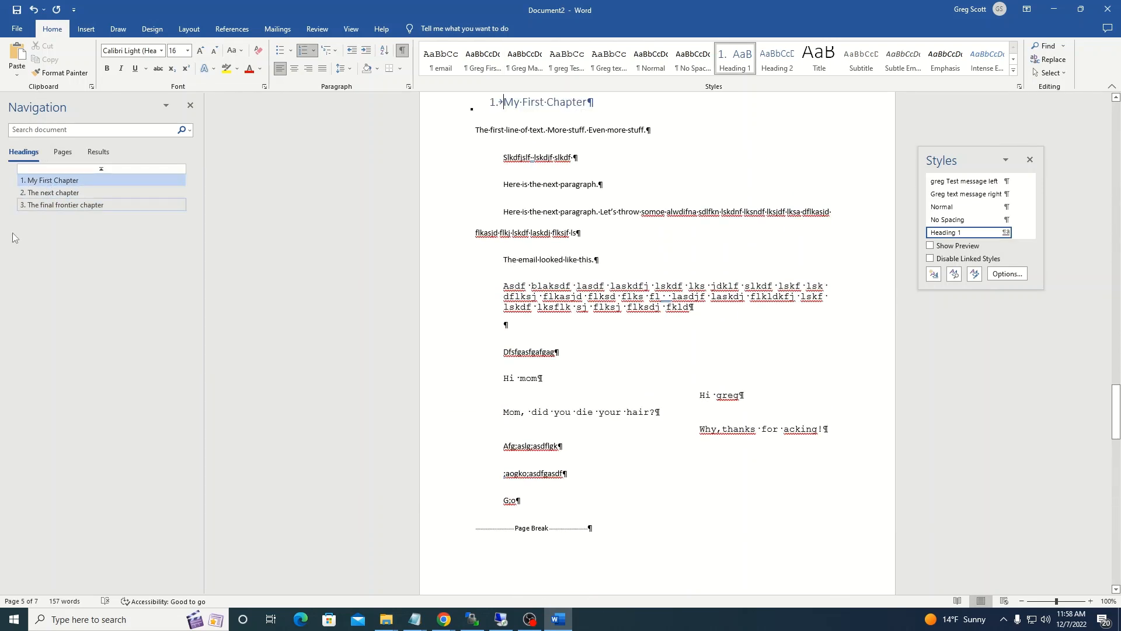
{"action": "left_click", "coordinate": [67, 205]}
{"action": "left_click", "coordinate": [68, 191]}
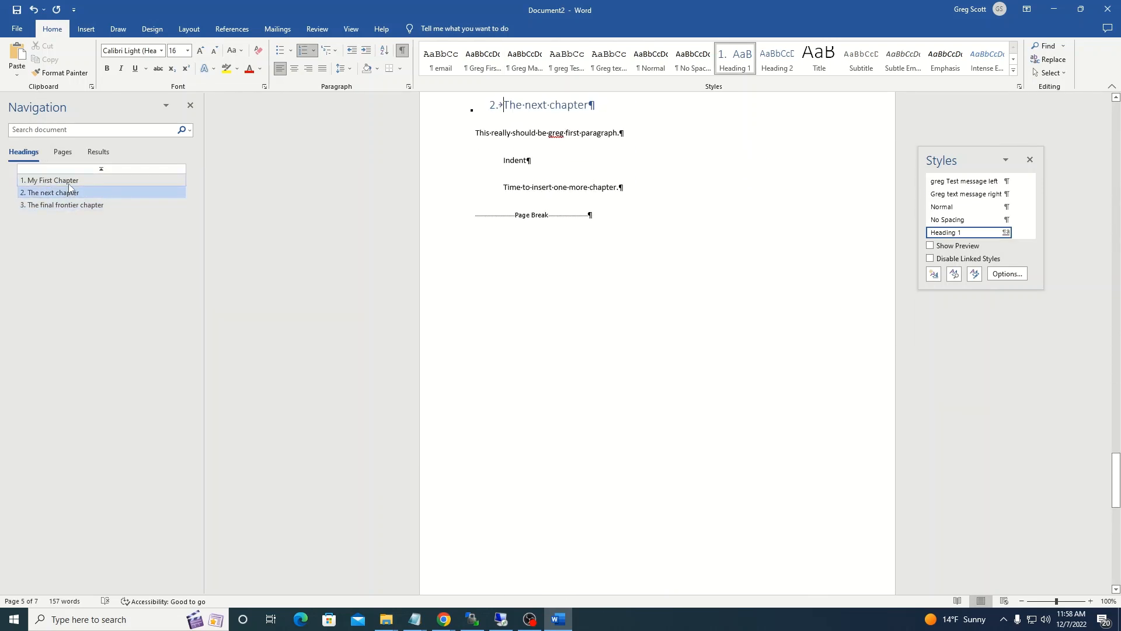
{"action": "left_click", "coordinate": [68, 183]}
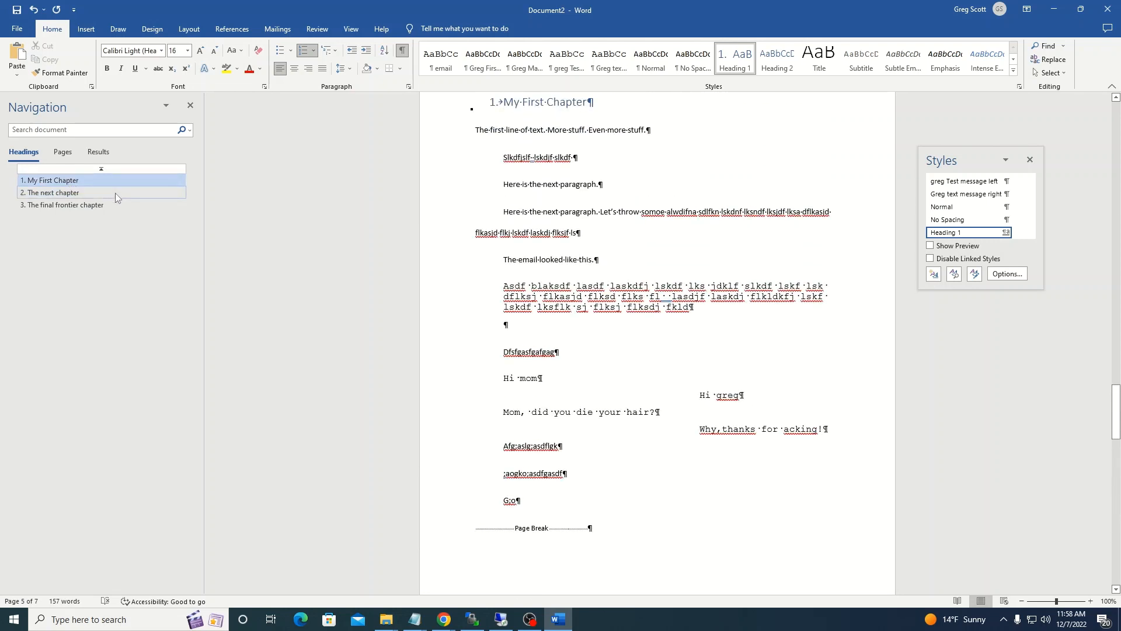
{"action": "left_click", "coordinate": [1056, 10]}
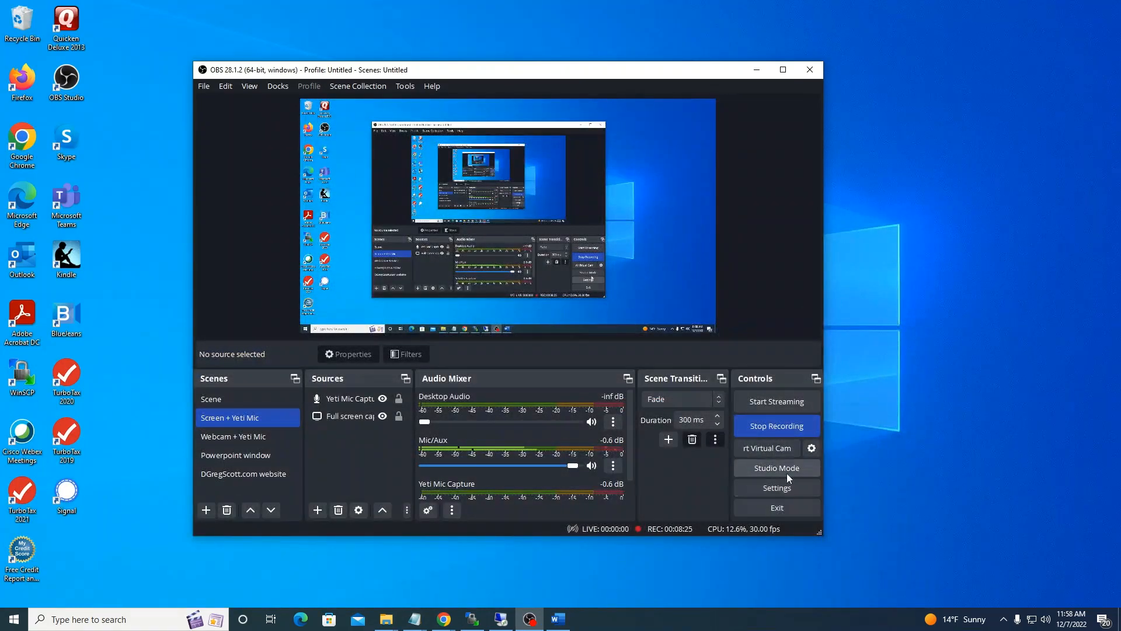